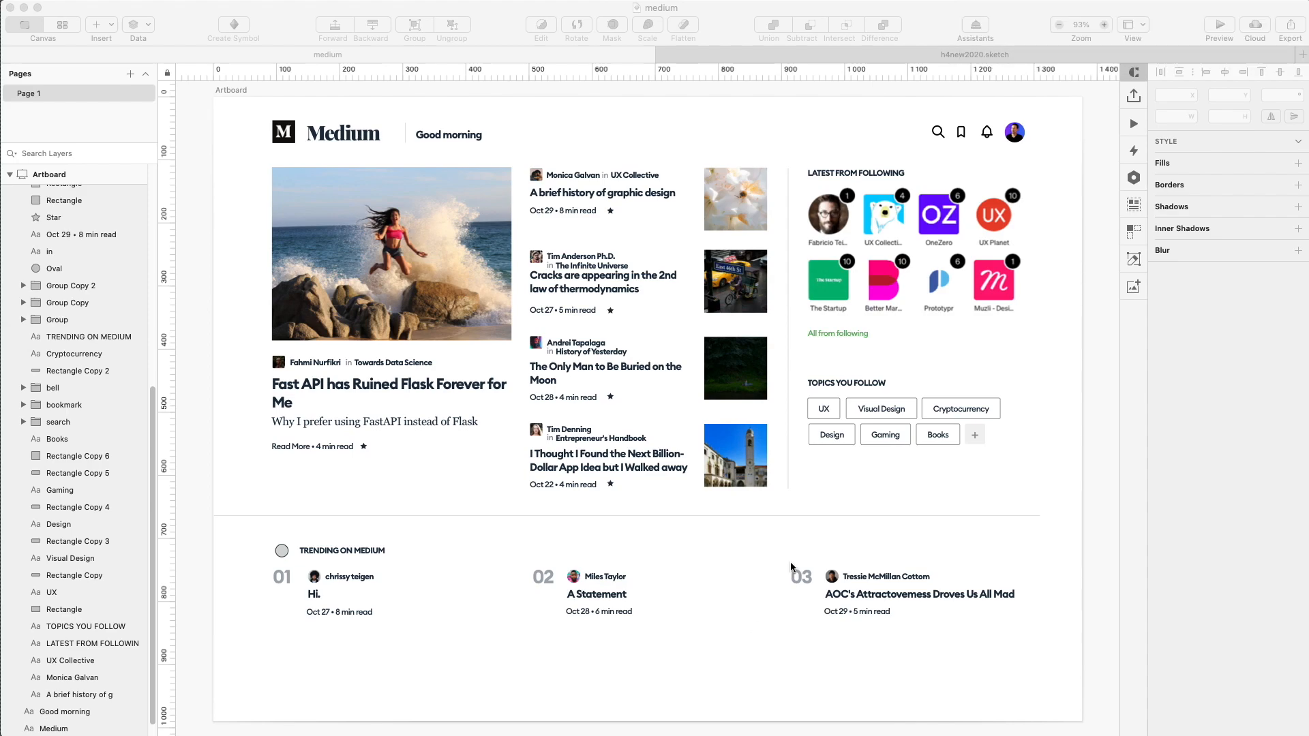
Move the four-story article list and the Latest from Following block off the artboard onto the empty canvas on its right side.
click(283, 132)
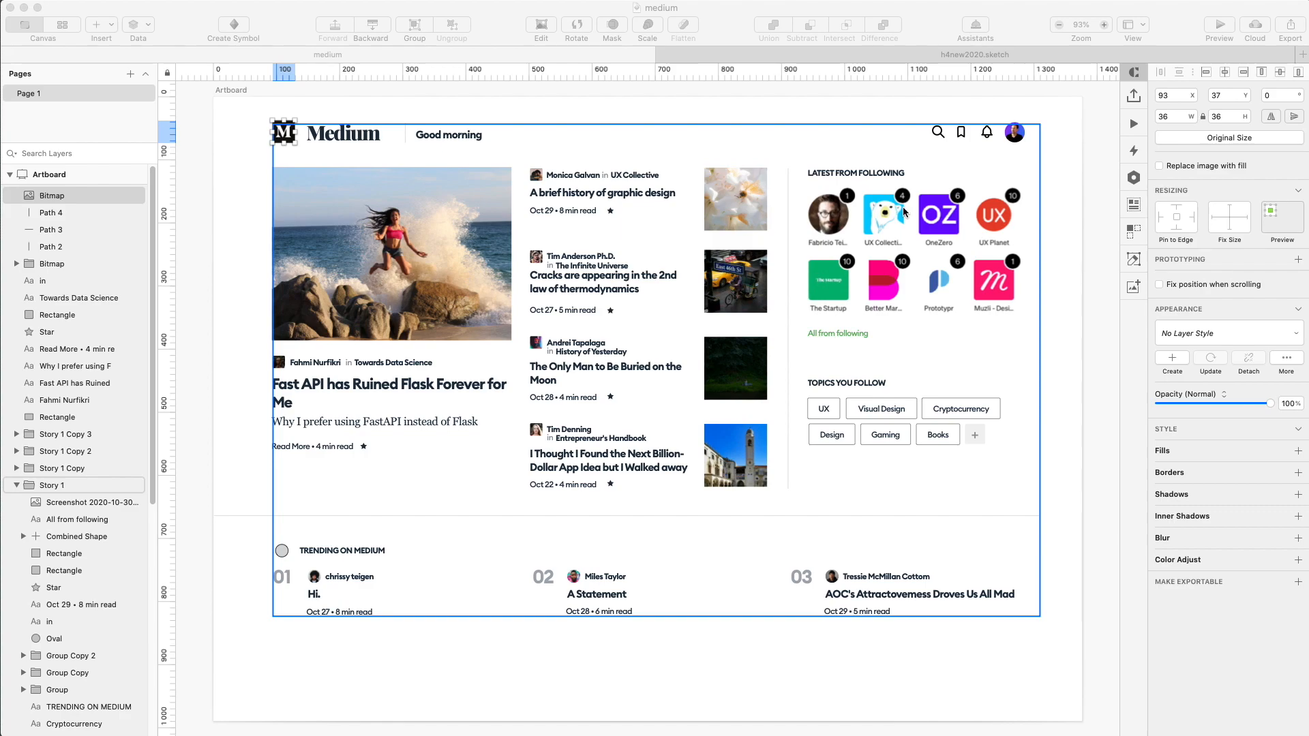
click(607, 453)
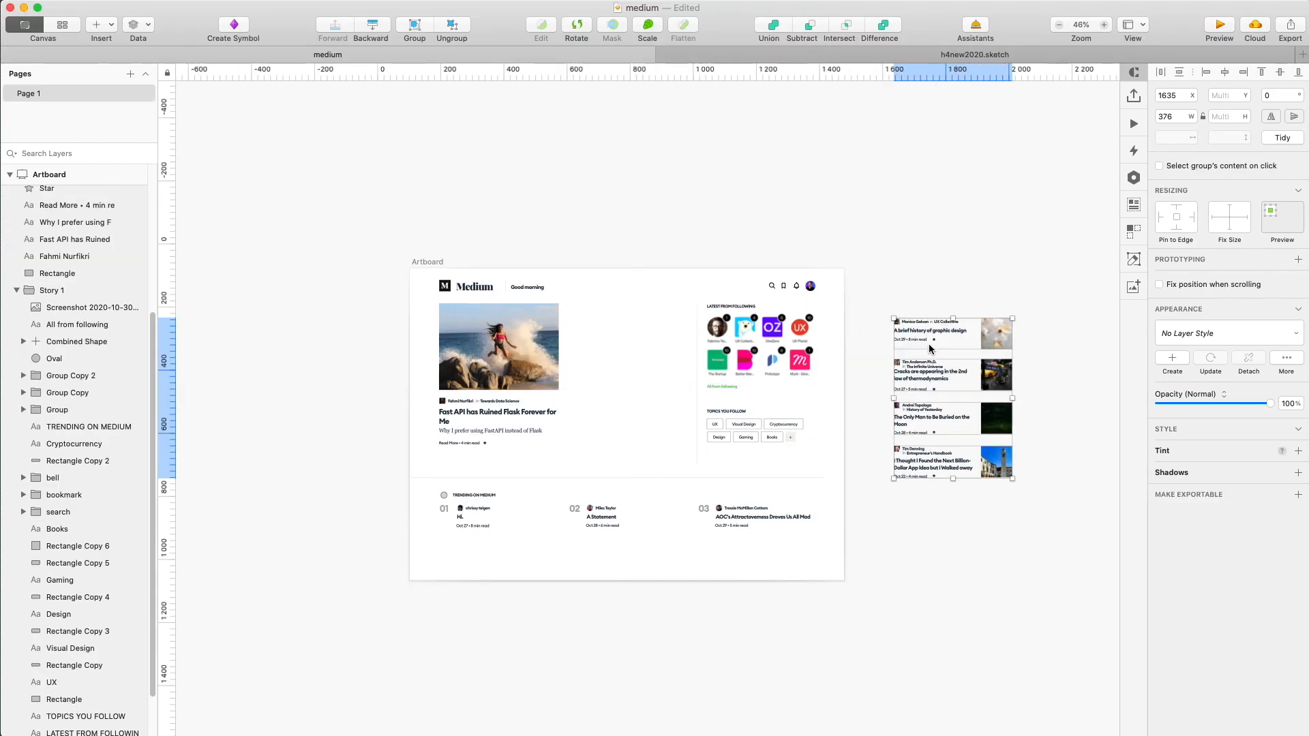
click(724, 363)
drag(724, 364, 939, 272)
scroll(818, 477, up, 5)
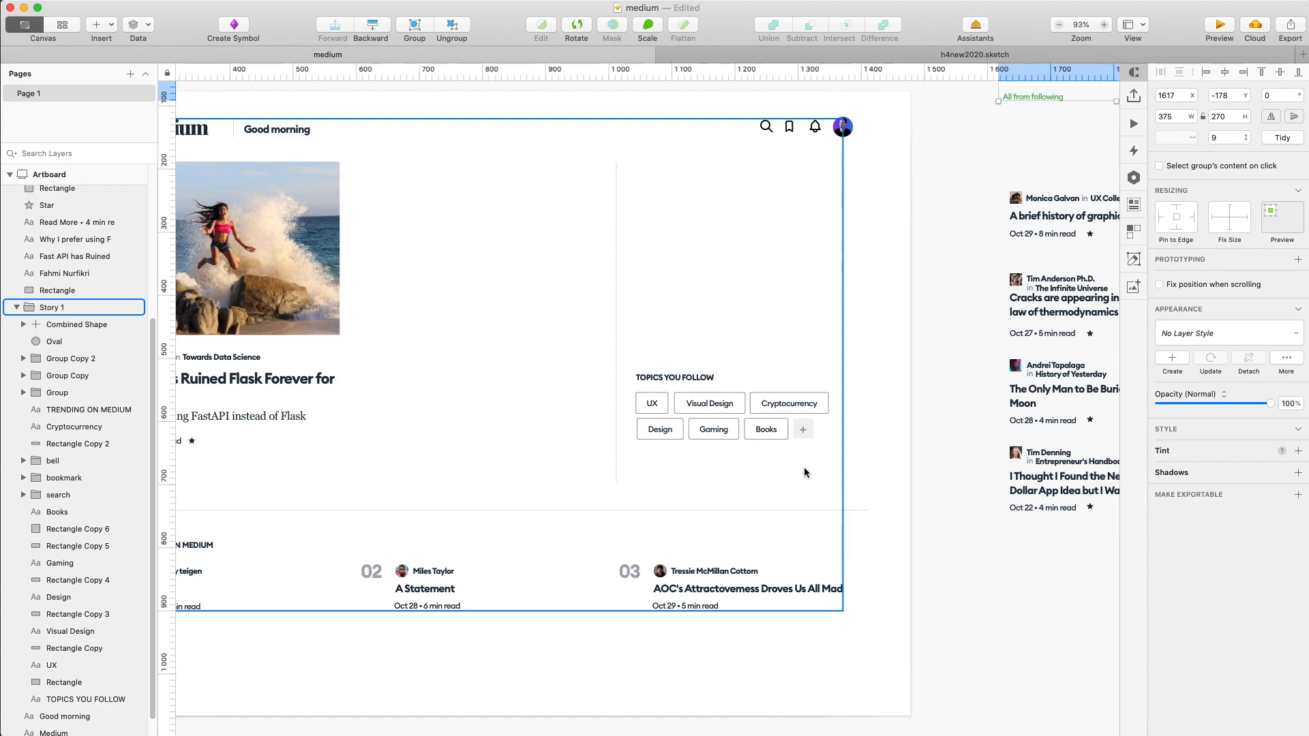
Raise the plus sign 2 px within its grey tile beside the Books tag, and group the sign with the tile.
key(z)
click(812, 439)
click(812, 440)
click(812, 439)
click(813, 439)
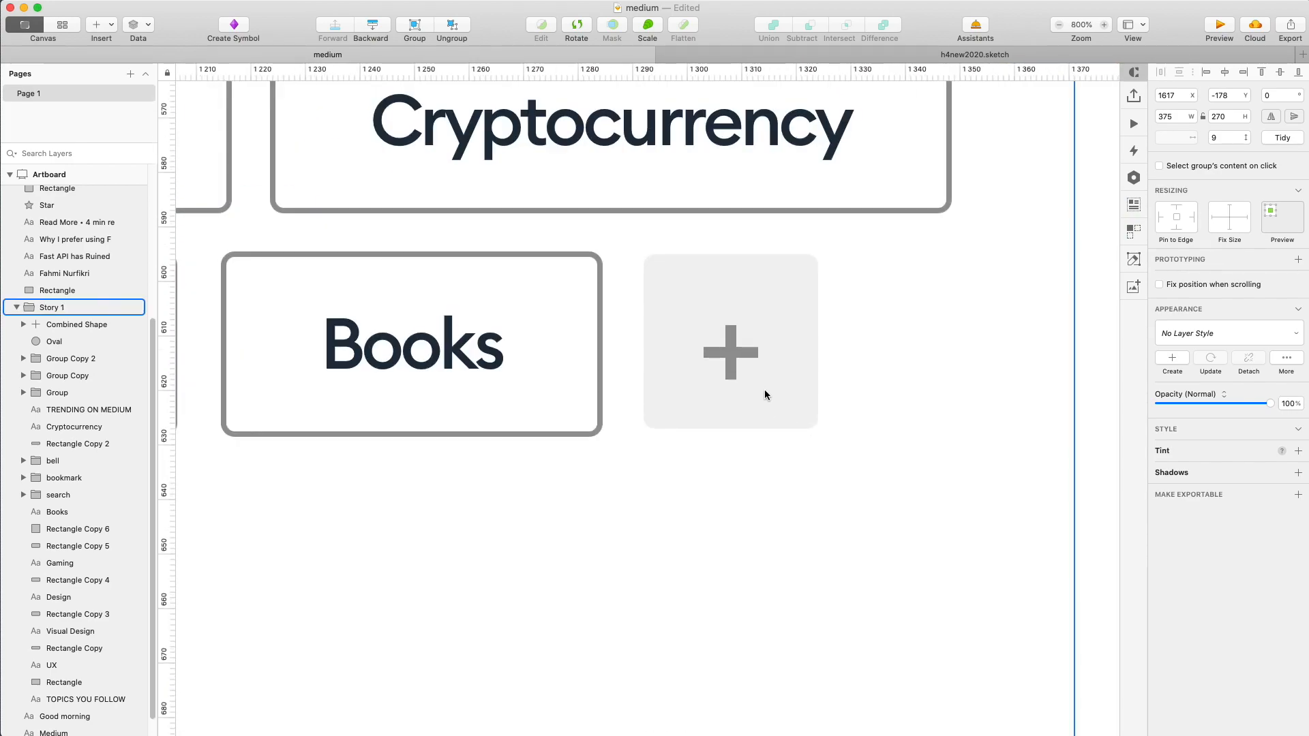
click(725, 354)
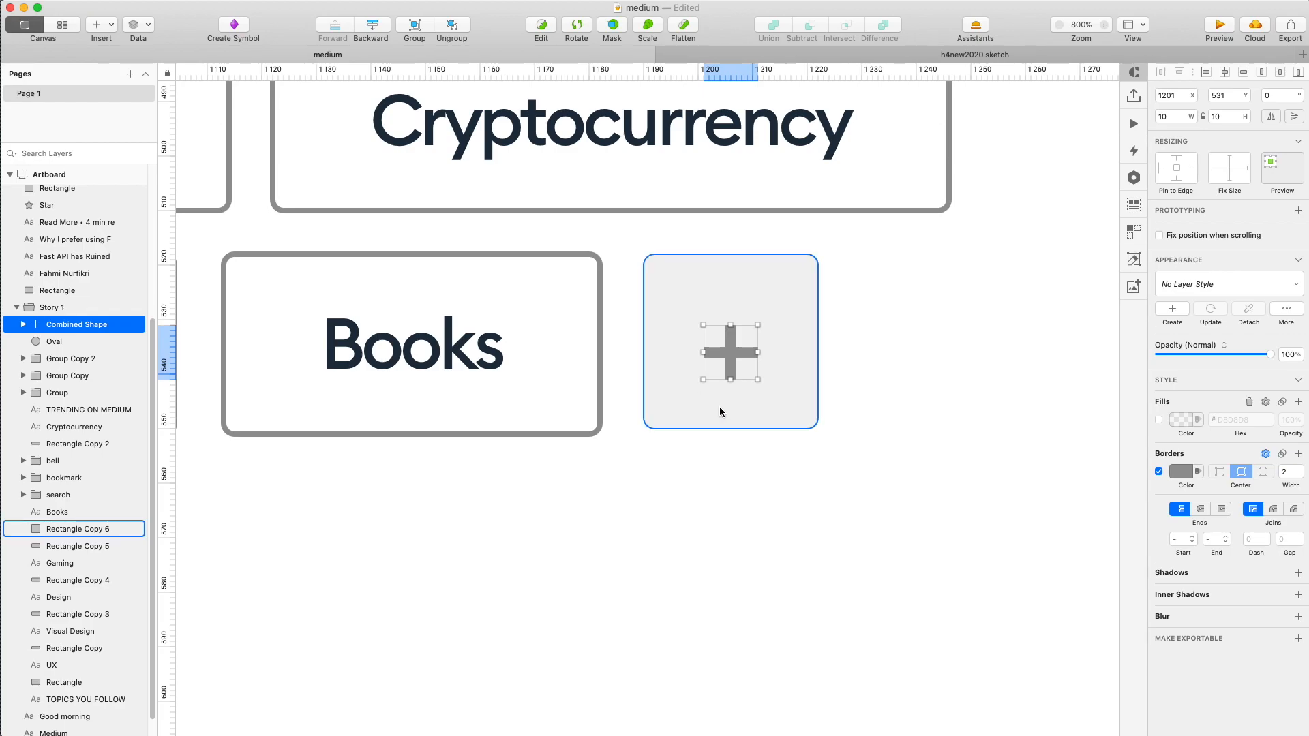
key(Up)
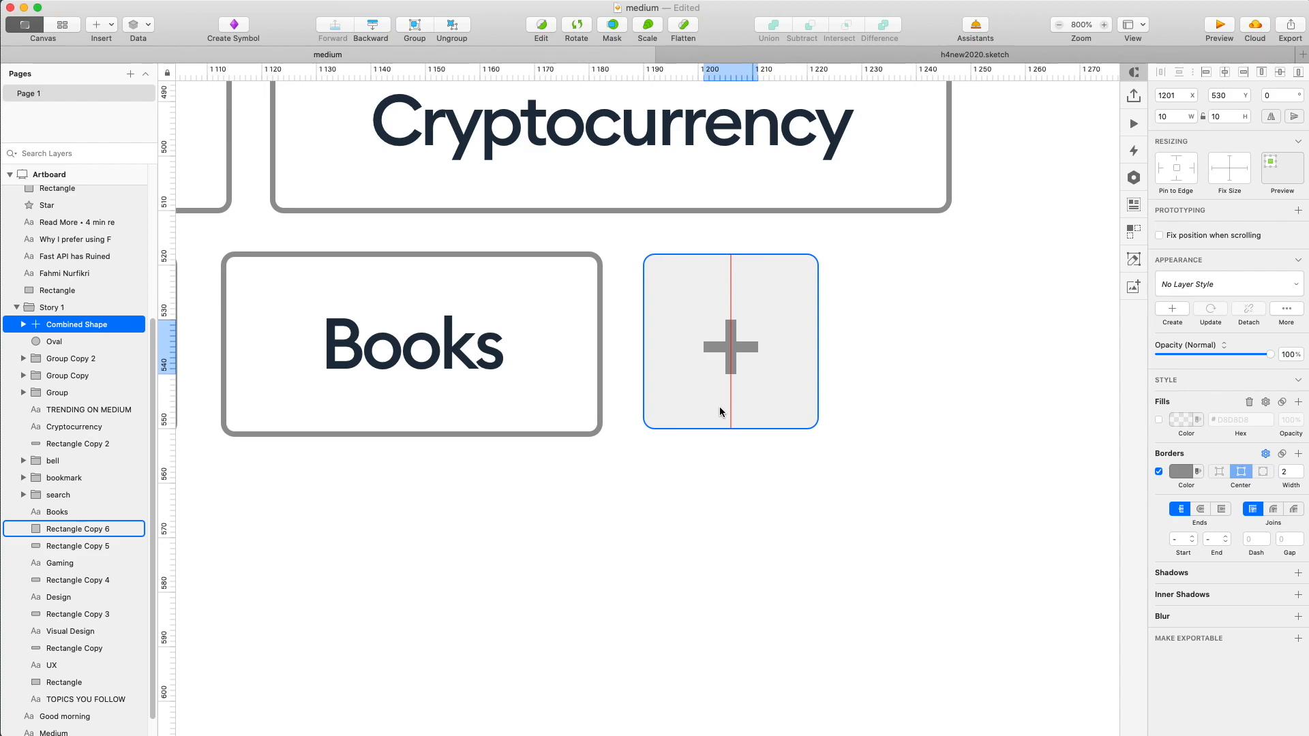
key(Up)
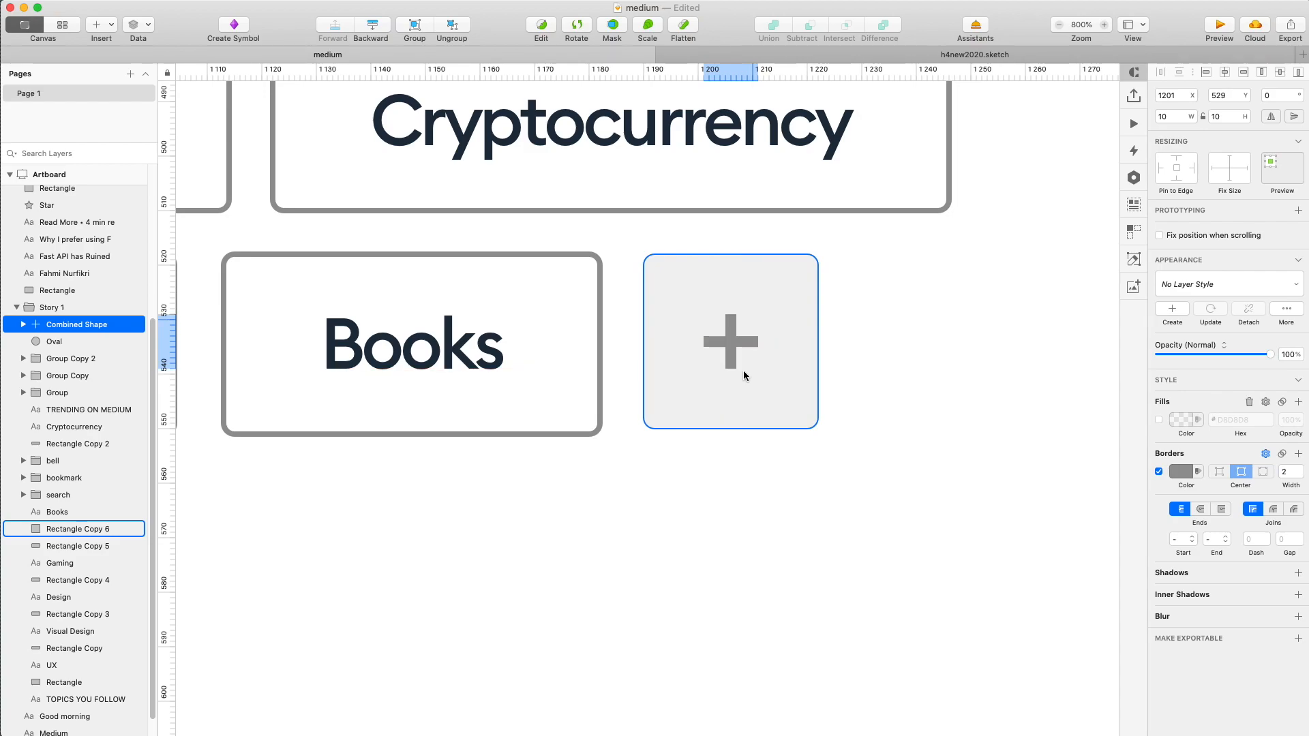
shift+click(746, 385)
key(super+g)
key(super+0)
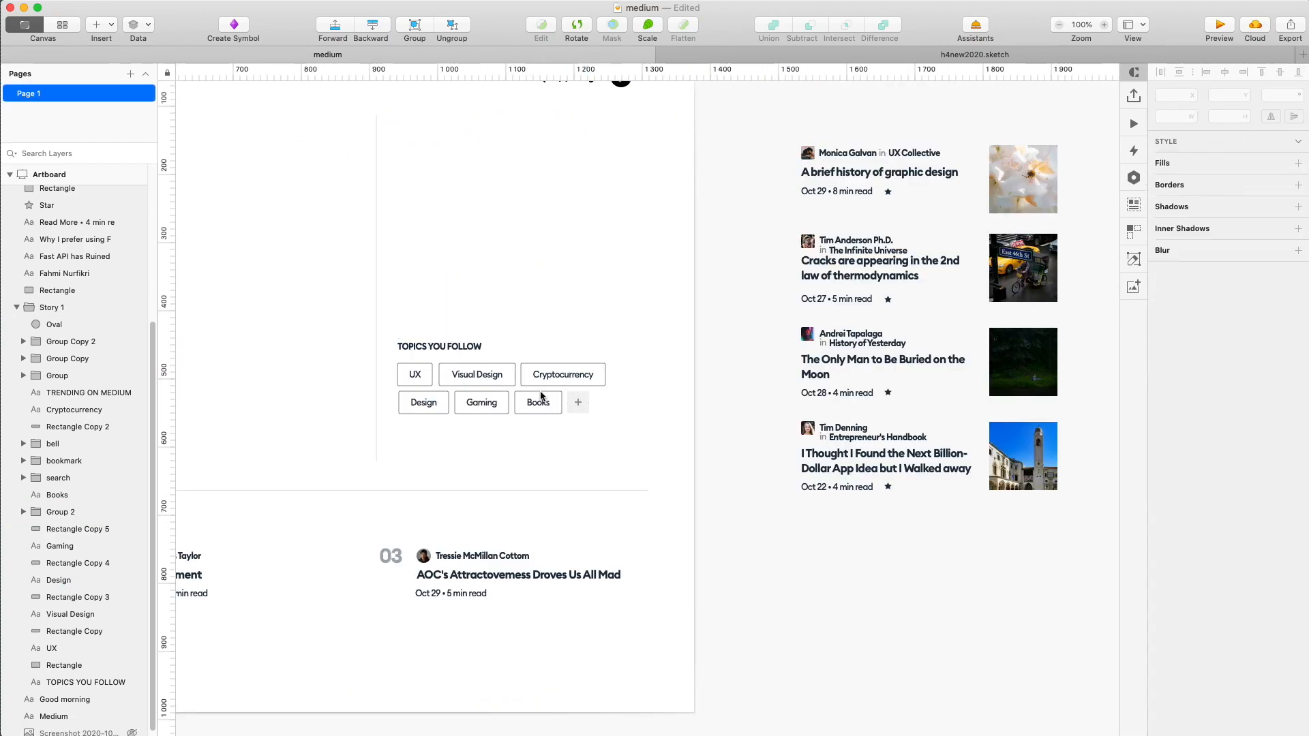
Group the Topics You Follow heading with all its tags and move the group off the artboard, below the article list.
drag(627, 425, 401, 341)
key(super+g)
key(super+minus)
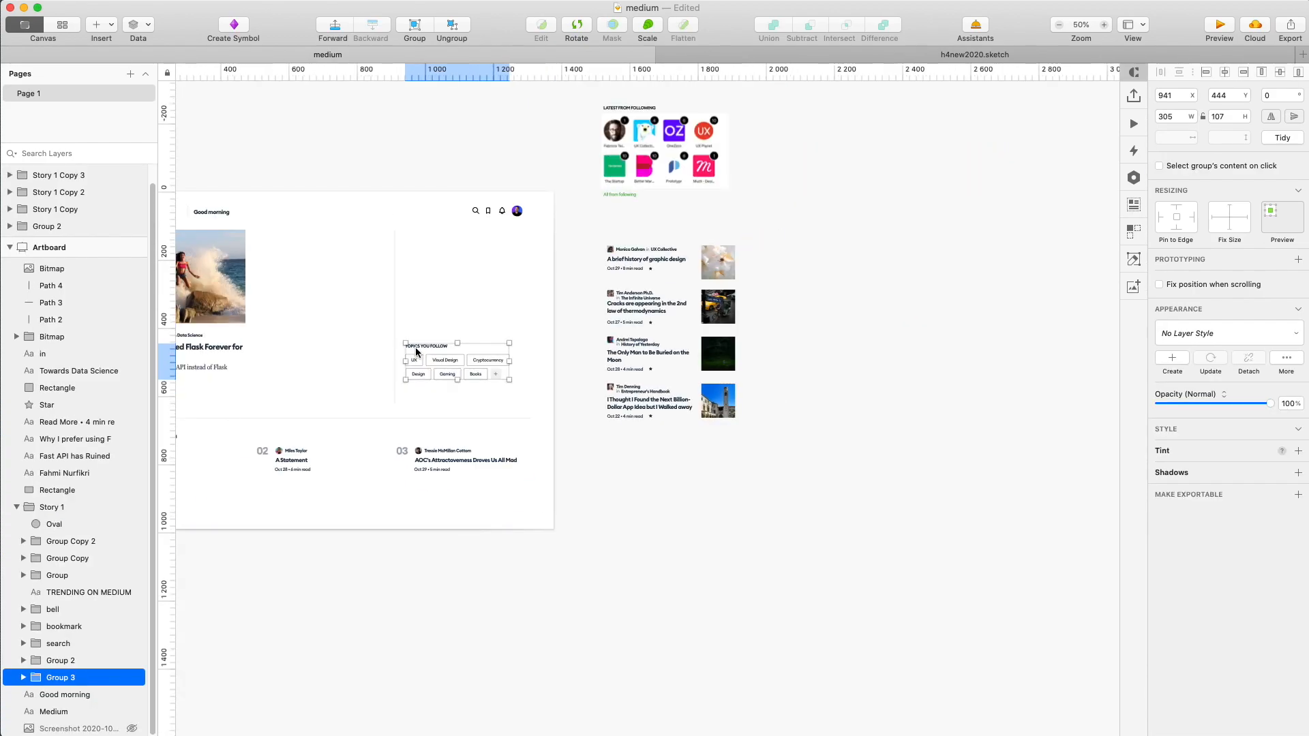
drag(505, 394, 685, 483)
scroll(508, 313, left, 5)
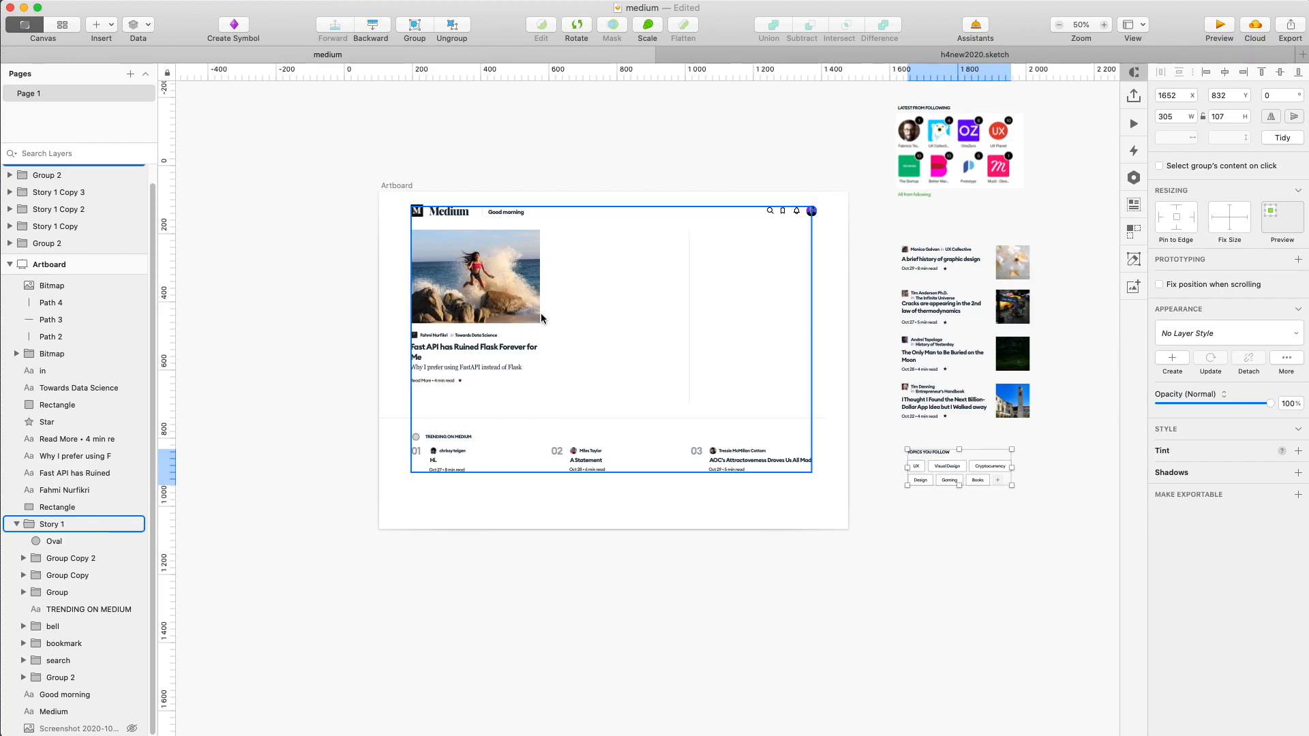
Group the lead Fast API story with its photo and texts, and move it off the artboard to the left.
key(super+plus)
drag(360, 491, 324, 315)
key(super+g)
key(super+minus)
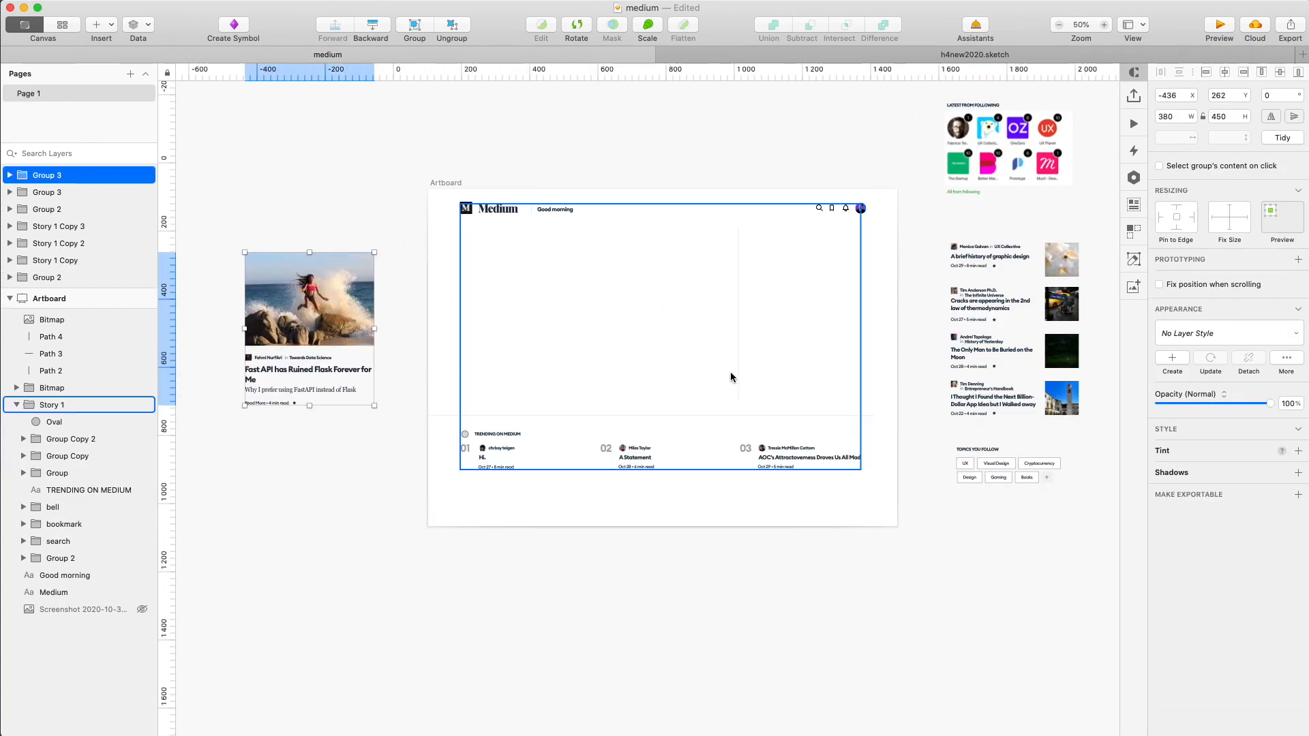
Delete the tall vertical divider left on the artboard and show the layout grid.
click(738, 364)
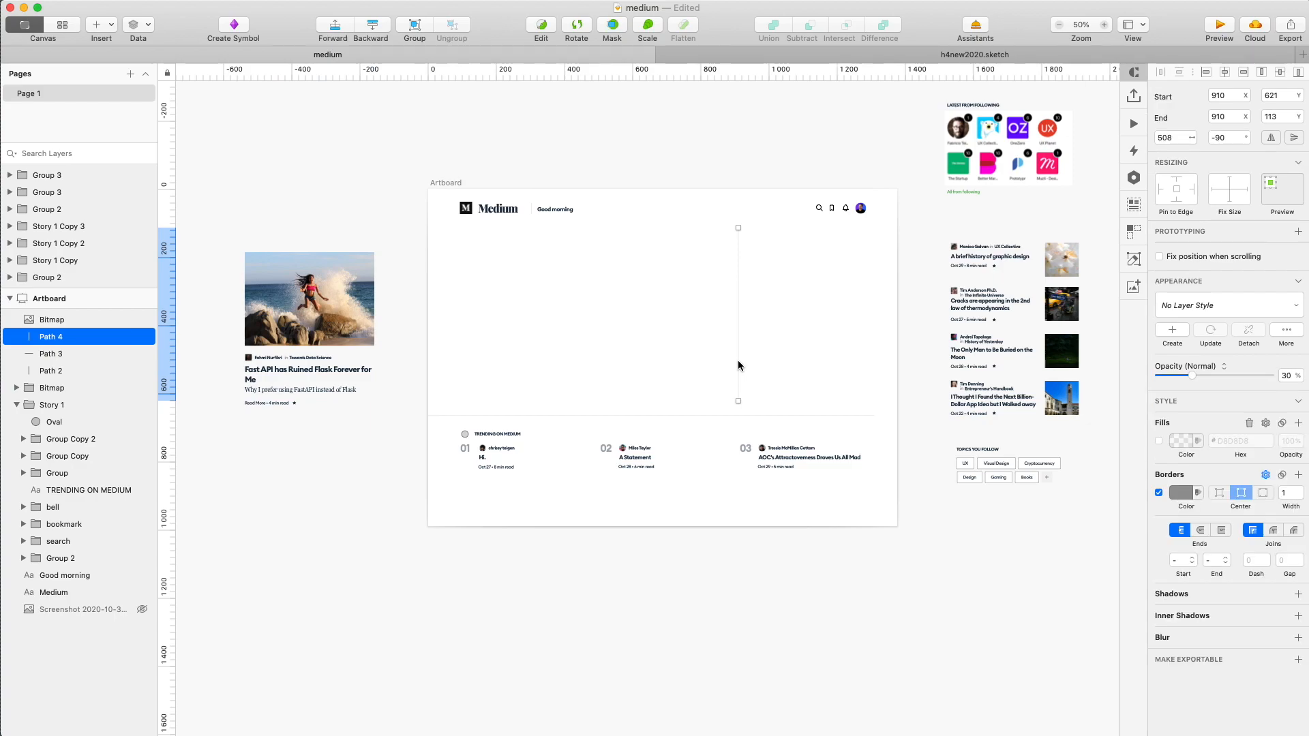
key(Delete)
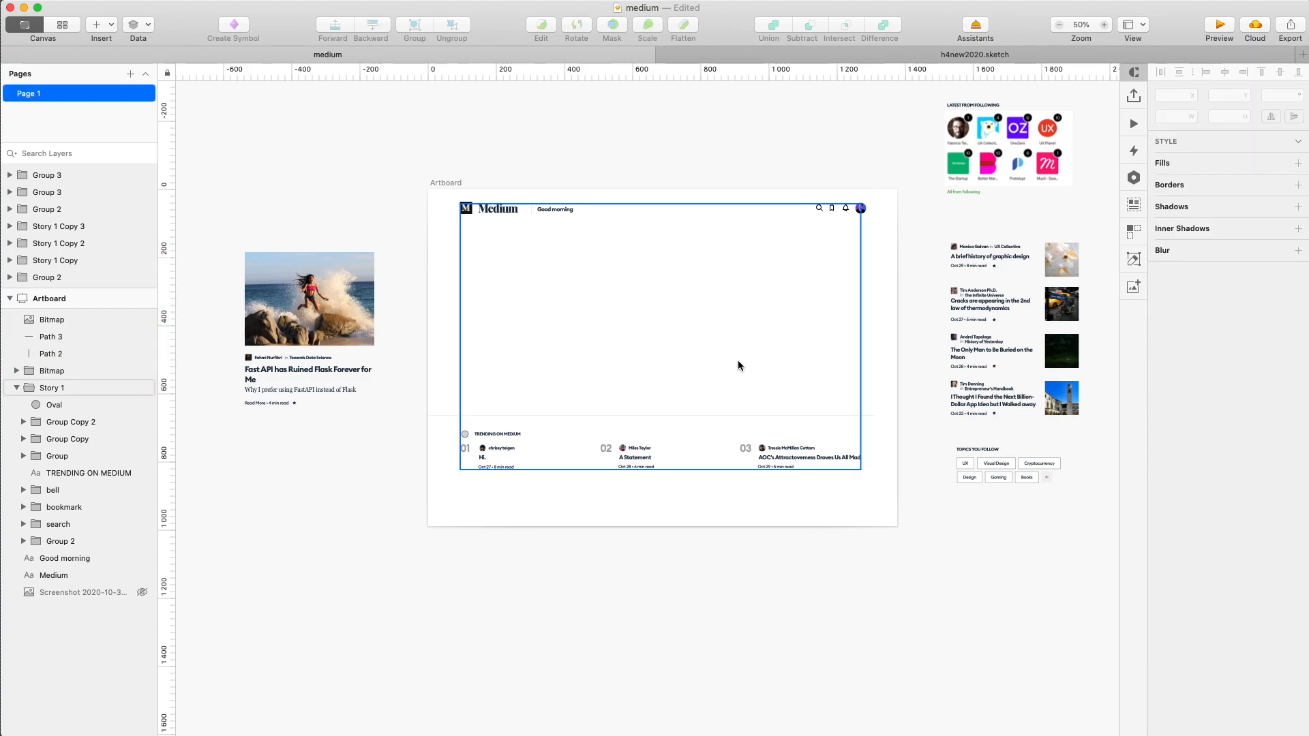
key(ctrl+l)
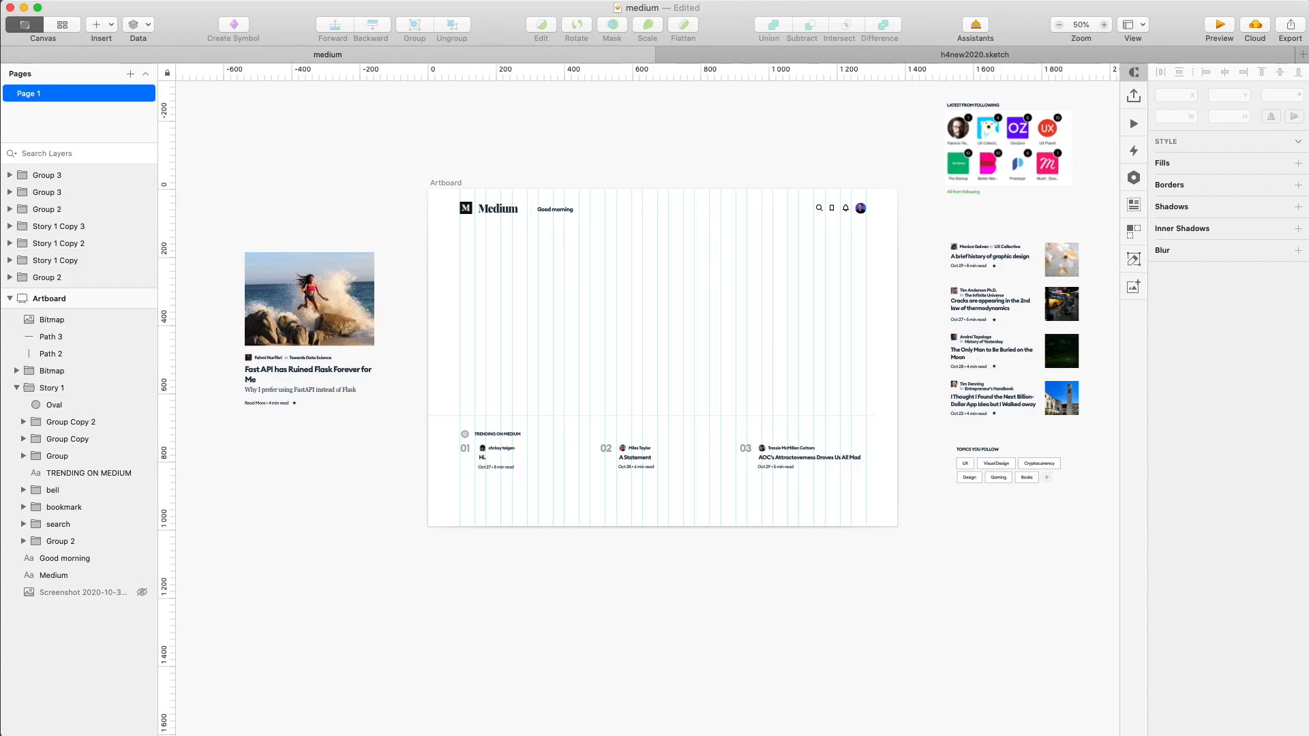
Reduce the font size of the Medium wordmark in the header to 27.
scroll(484, 200, up, 5)
click(799, 247)
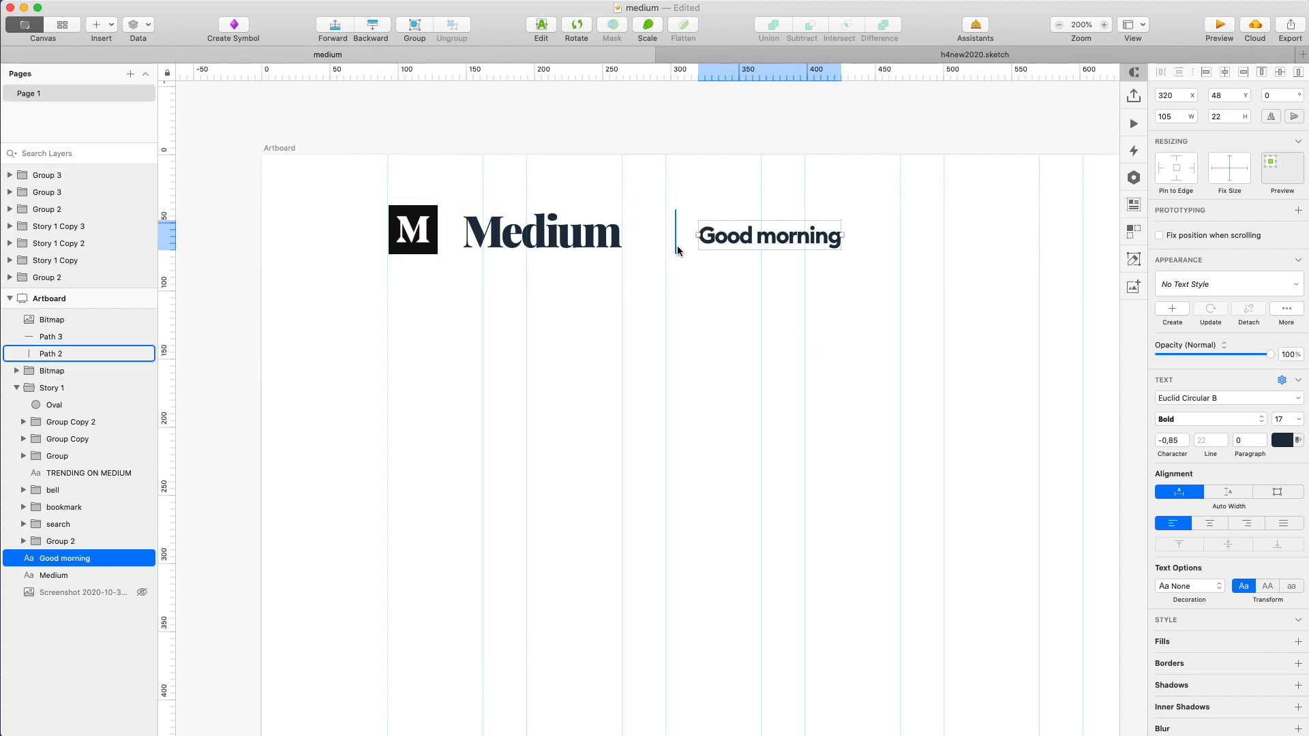
click(475, 250)
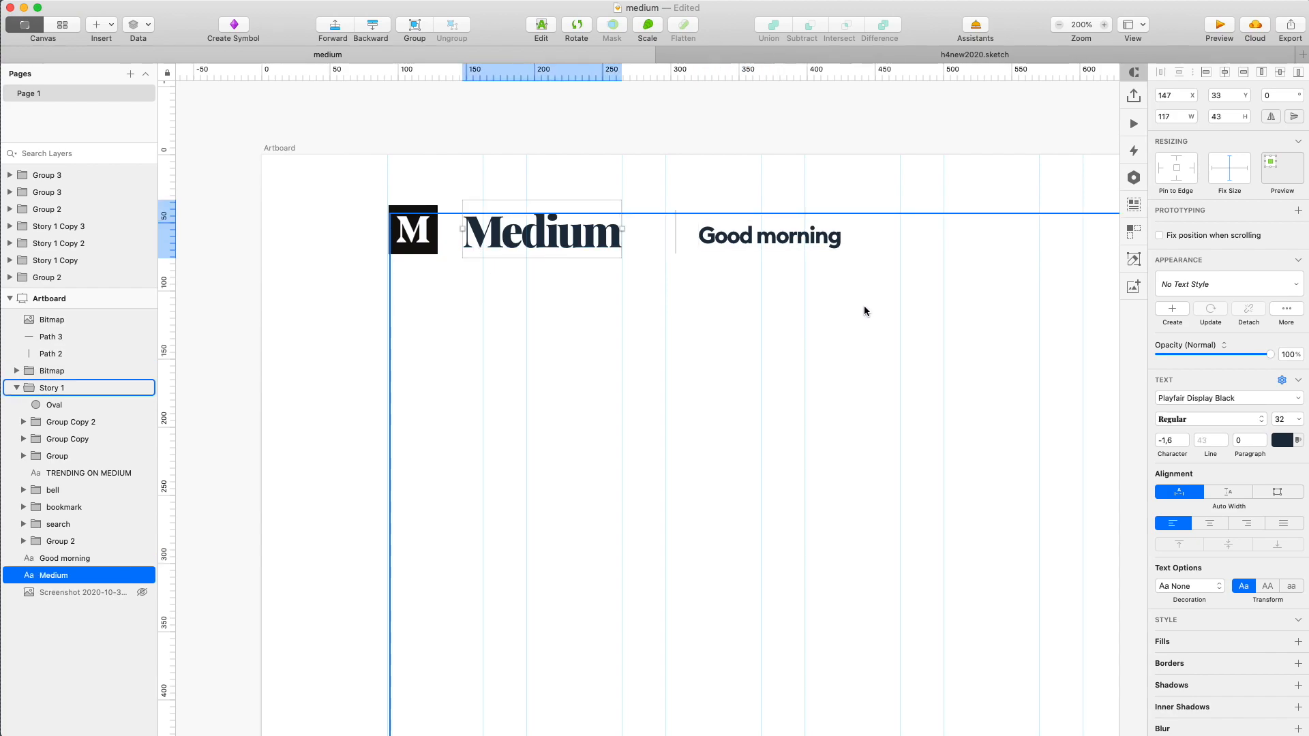
click(1286, 421)
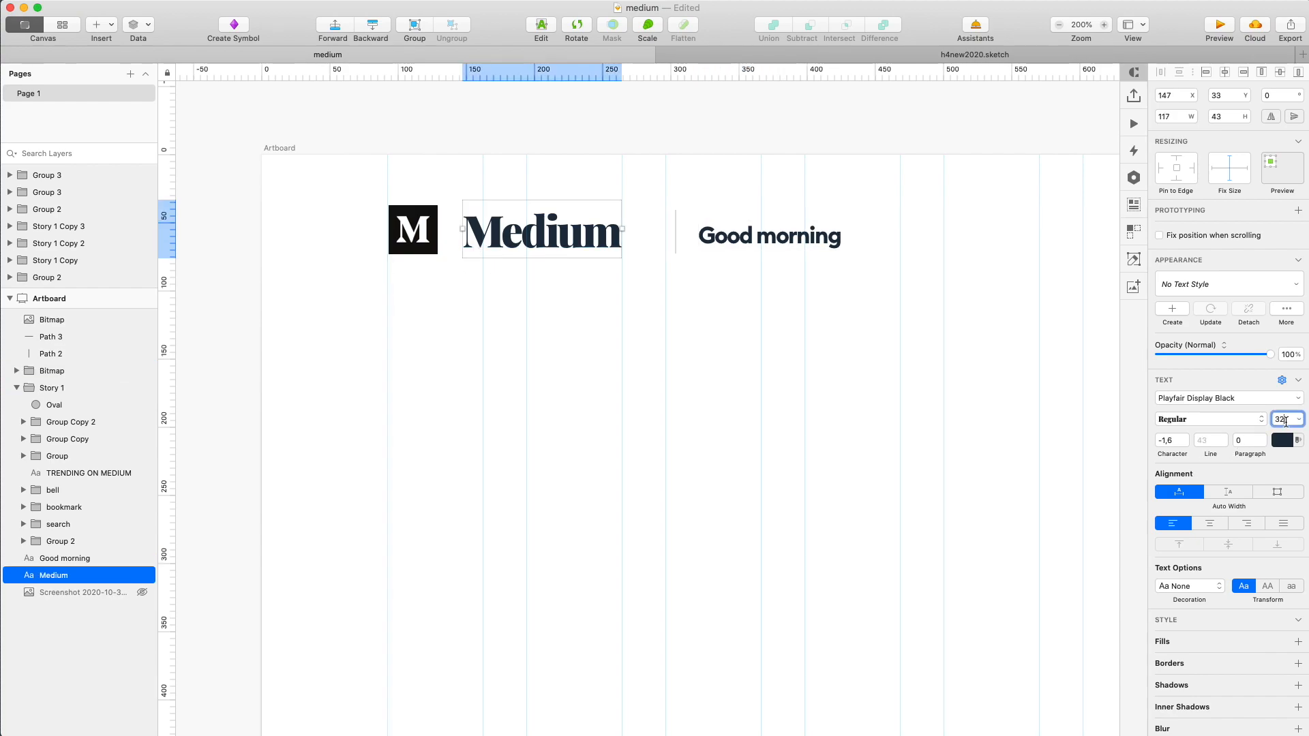
key(Down)
key(Down)
key(Down)
key(Down)
key(Down)
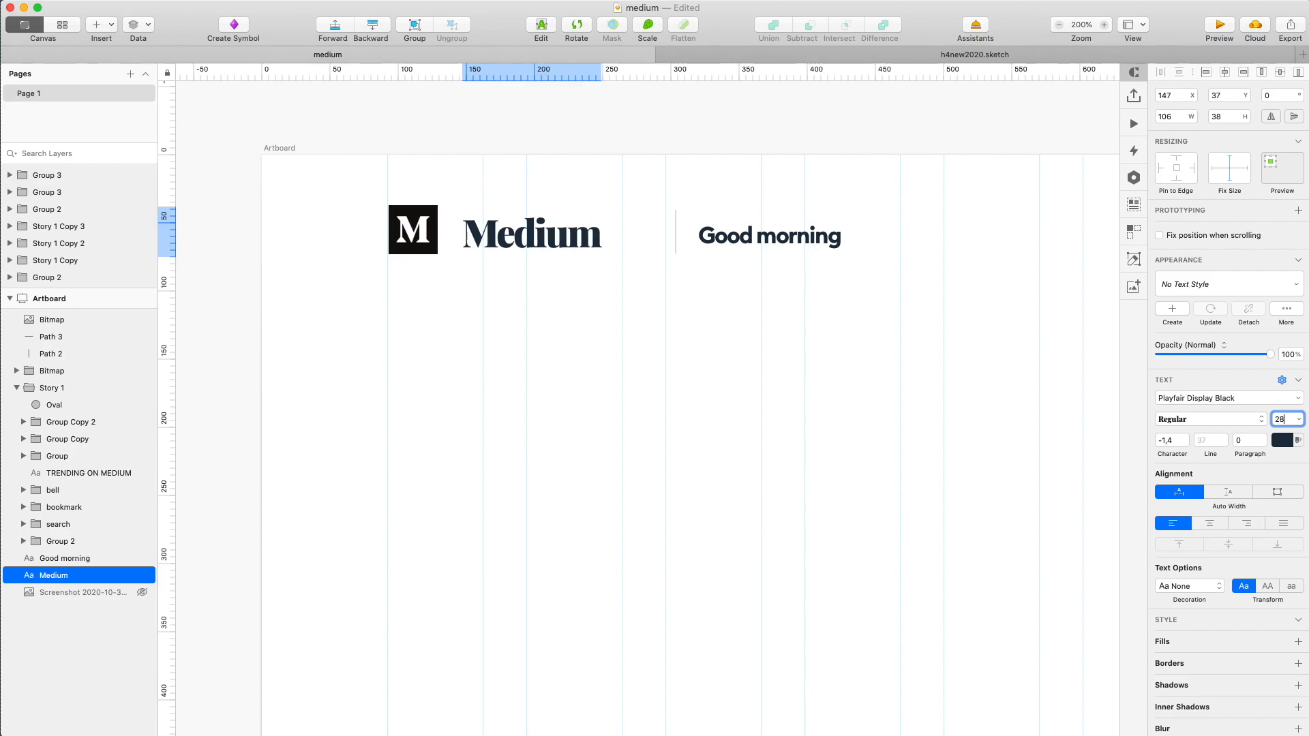
Move the Medium wordmark closer to the black M logo at X 141, Y 36, and group the two.
drag(532, 240, 522, 235)
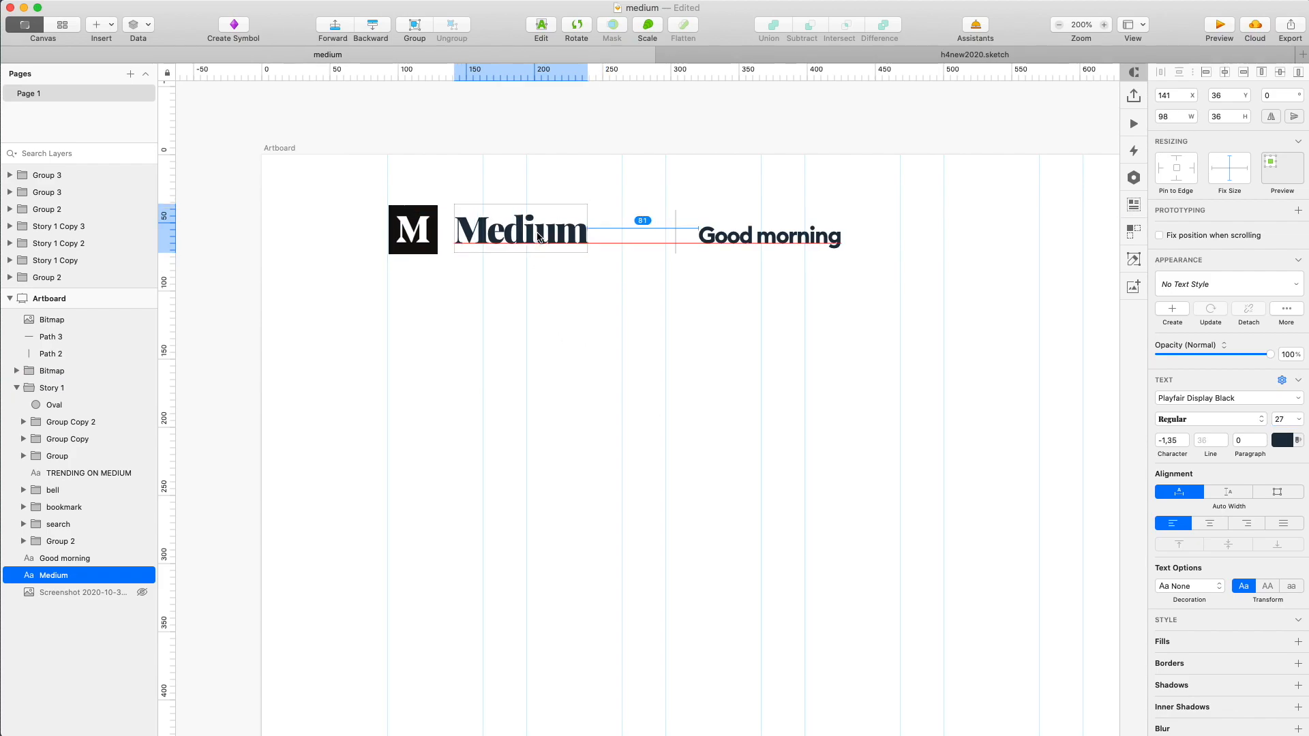
shift+click(413, 232)
key(super+g)
click(419, 276)
key(super+minus)
key(super+minus)
drag(627, 456, 627, 472)
Group the bell, bookmark and search icons and move that group out of Story 1 to the artboard level.
click(60, 388)
click(64, 508)
shift+click(52, 474)
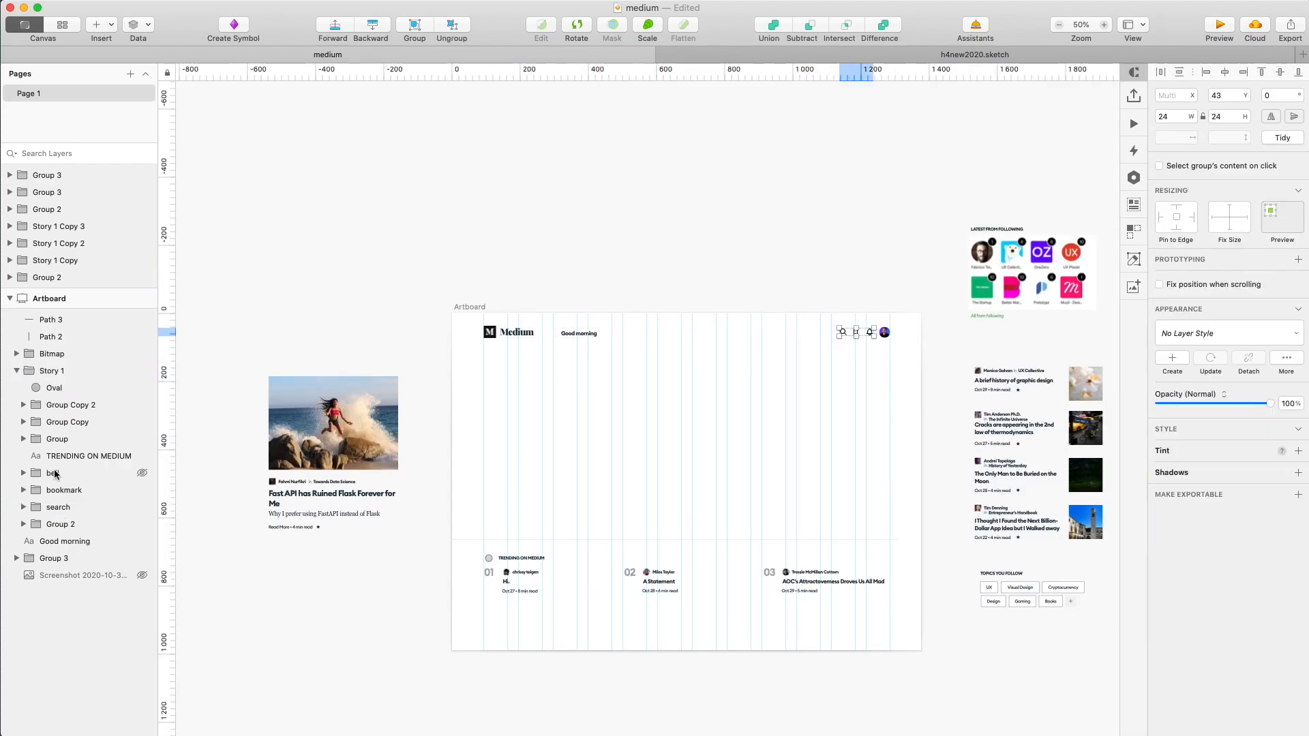
key(super+g)
drag(51, 473, 52, 346)
Move the header divider to the grid line after the Medium wordmark and the Good morning text to X 296.
click(510, 333)
key(z)
click(512, 327)
scroll(387, 379, right, 3)
click(645, 385)
drag(645, 386, 555, 385)
drag(753, 386, 689, 386)
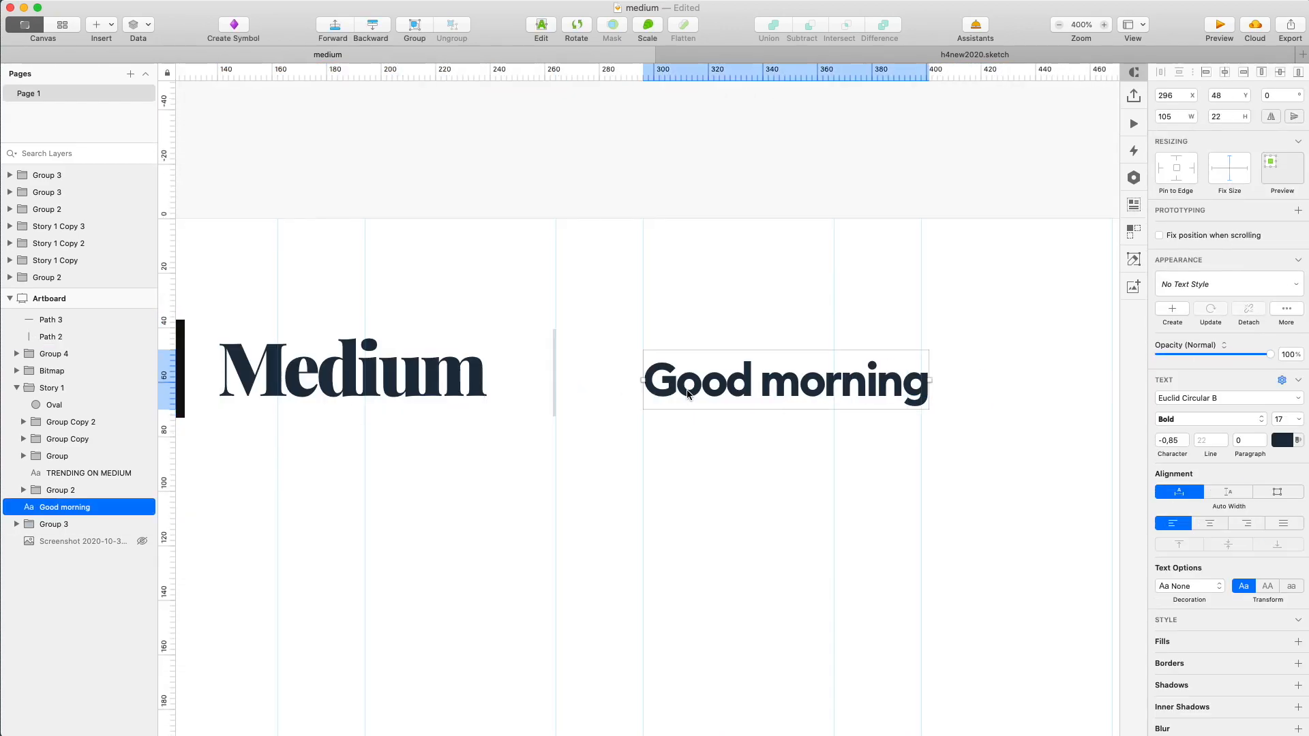
Move the short header divider next to the black M logo and nudge it up 1 px to align with the logo's height.
key(z)
alt+click(684, 383)
click(619, 377)
key(z)
click(598, 366)
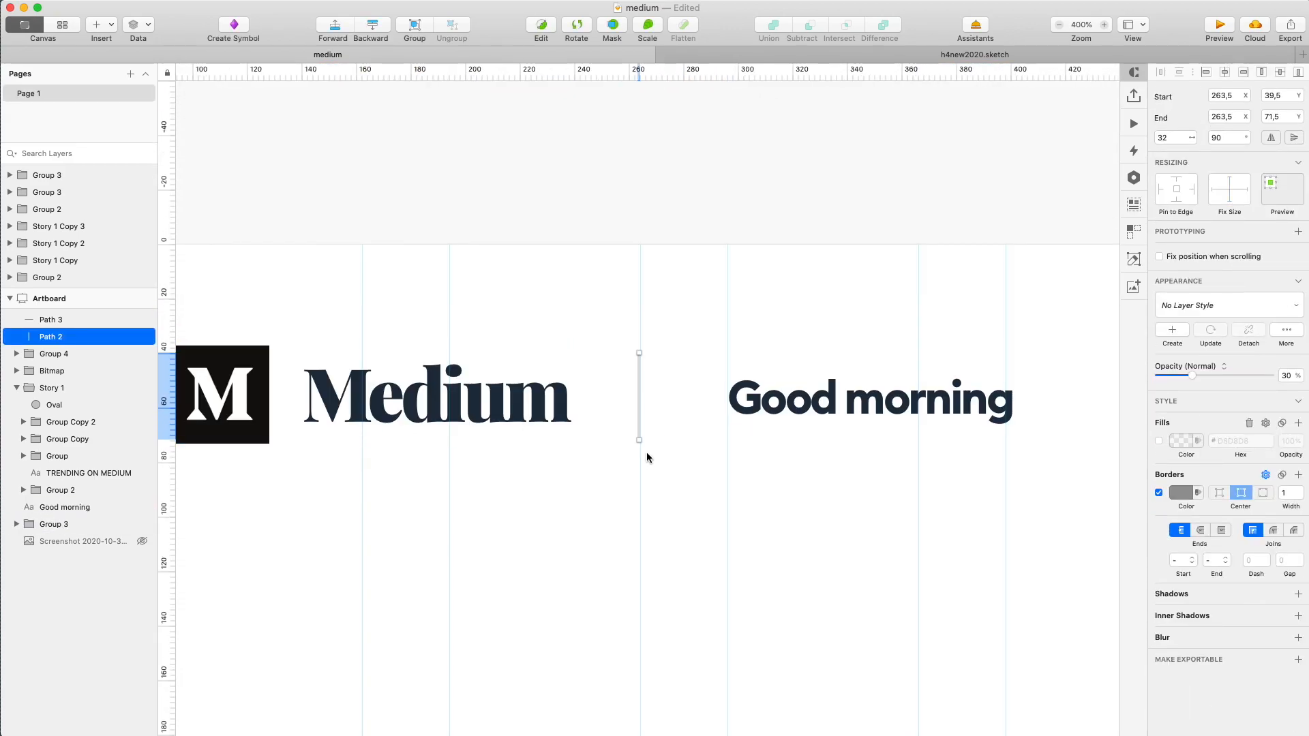
drag(638, 405, 280, 417)
key(Up)
key(super+Down)
key(super+Down)
key(super+Down)
key(super+Down)
key(super+Down)
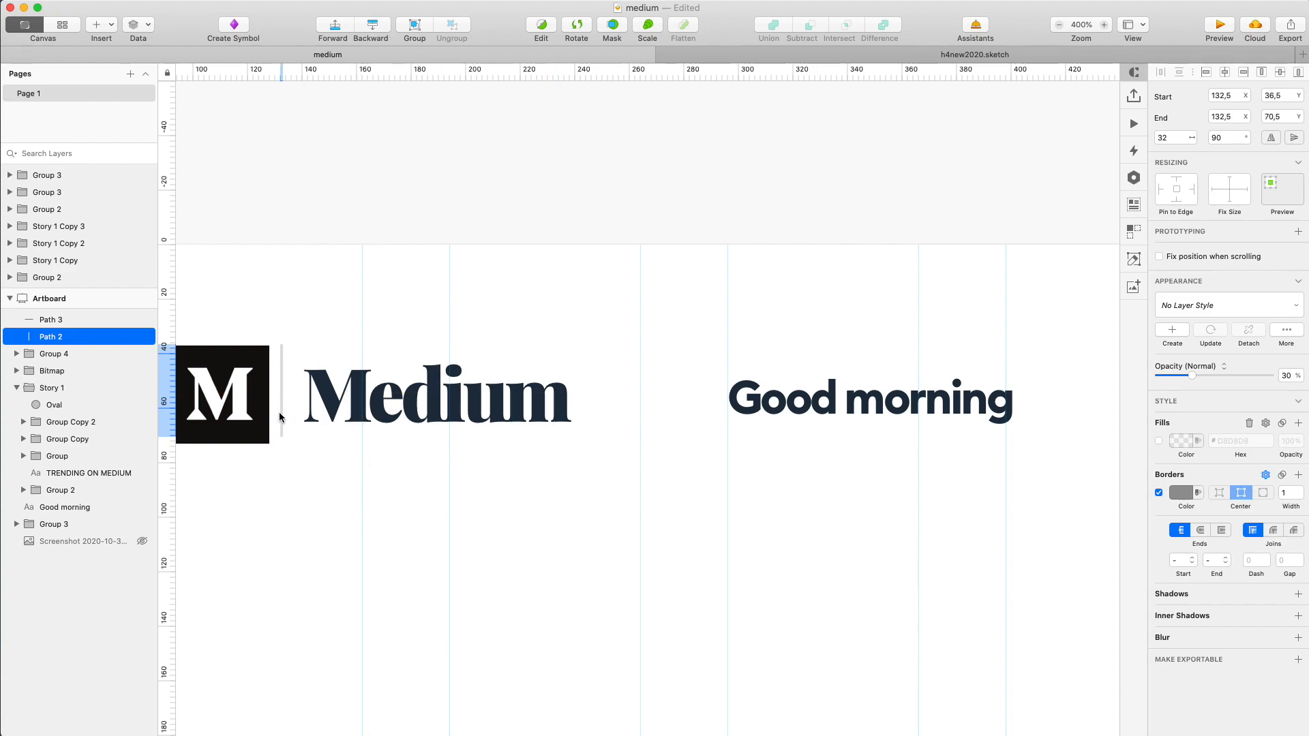
Shift the divider 131 px to the right, onto the grid line between the Medium wordmark and the greeting.
key(shift+Right)
key(shift+Right)
key(shift+Right)
key(shift+Right)
key(shift+Right)
key(shift+Right)
key(shift+Right)
key(shift+Right)
key(shift+Right)
key(shift+Right)
key(shift+Right)
key(shift+Right)
key(shift+Right)
key(Right)
Set the border width of the search, bookmark and bell icon shapes in the header to 1,5.
click(755, 389)
scroll(716, 428, down, 5)
scroll(704, 543, right, 5)
scroll(982, 436, up, 5)
click(953, 409)
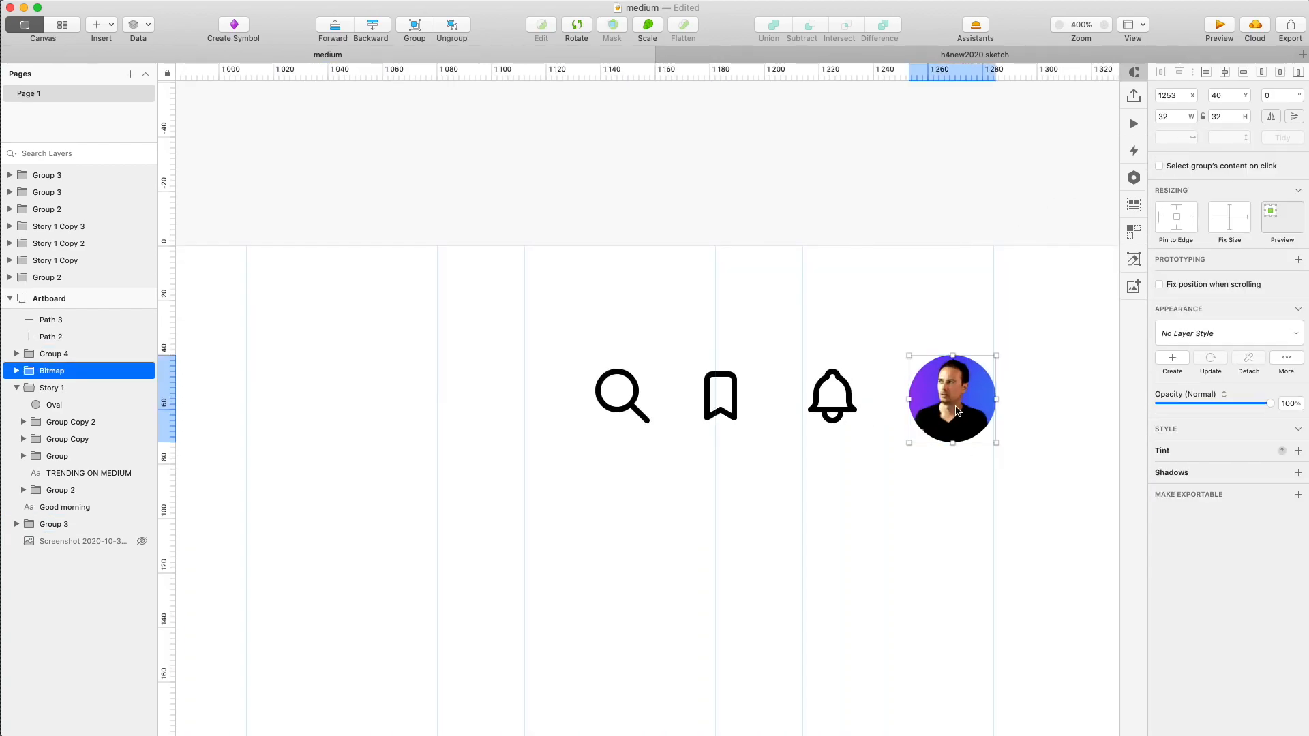
drag(580, 461, 857, 369)
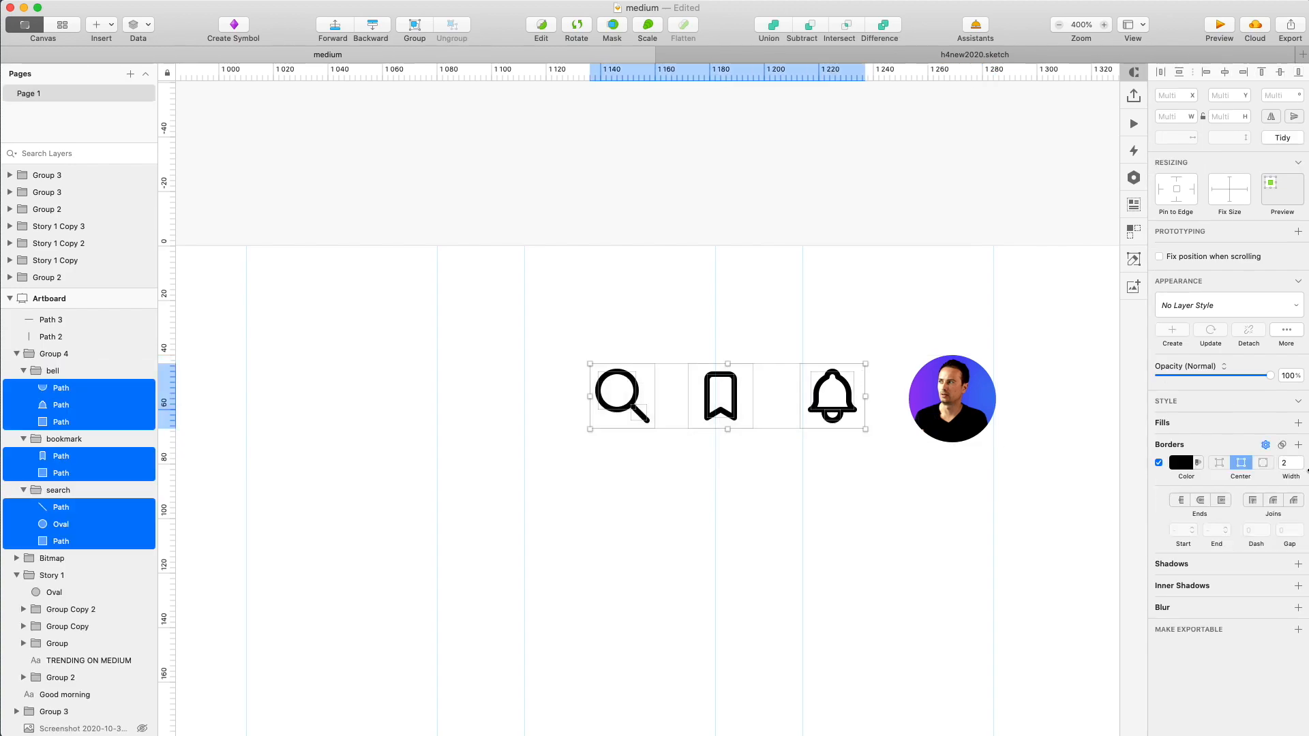
click(1288, 464)
text(1,5)
key(Return)
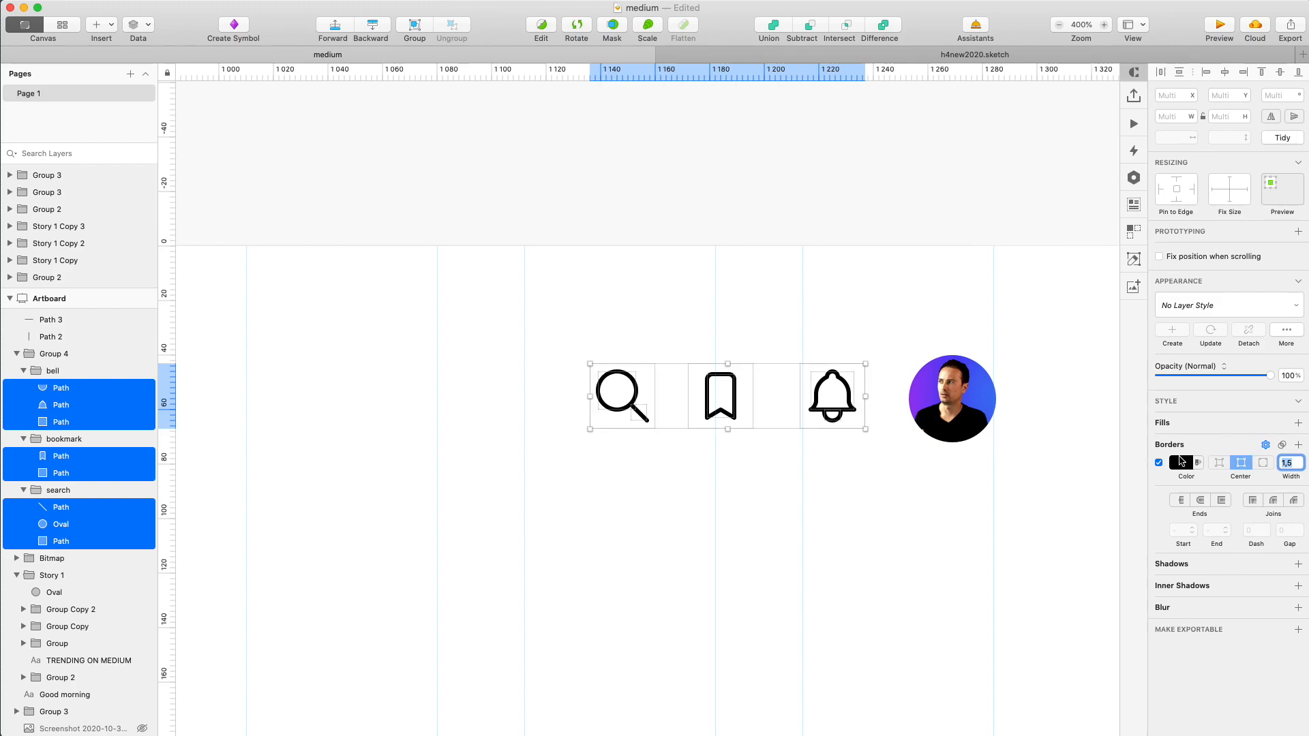
Change the border colour of the three header icons to slate blue-grey 495666.
click(1188, 462)
click(1234, 631)
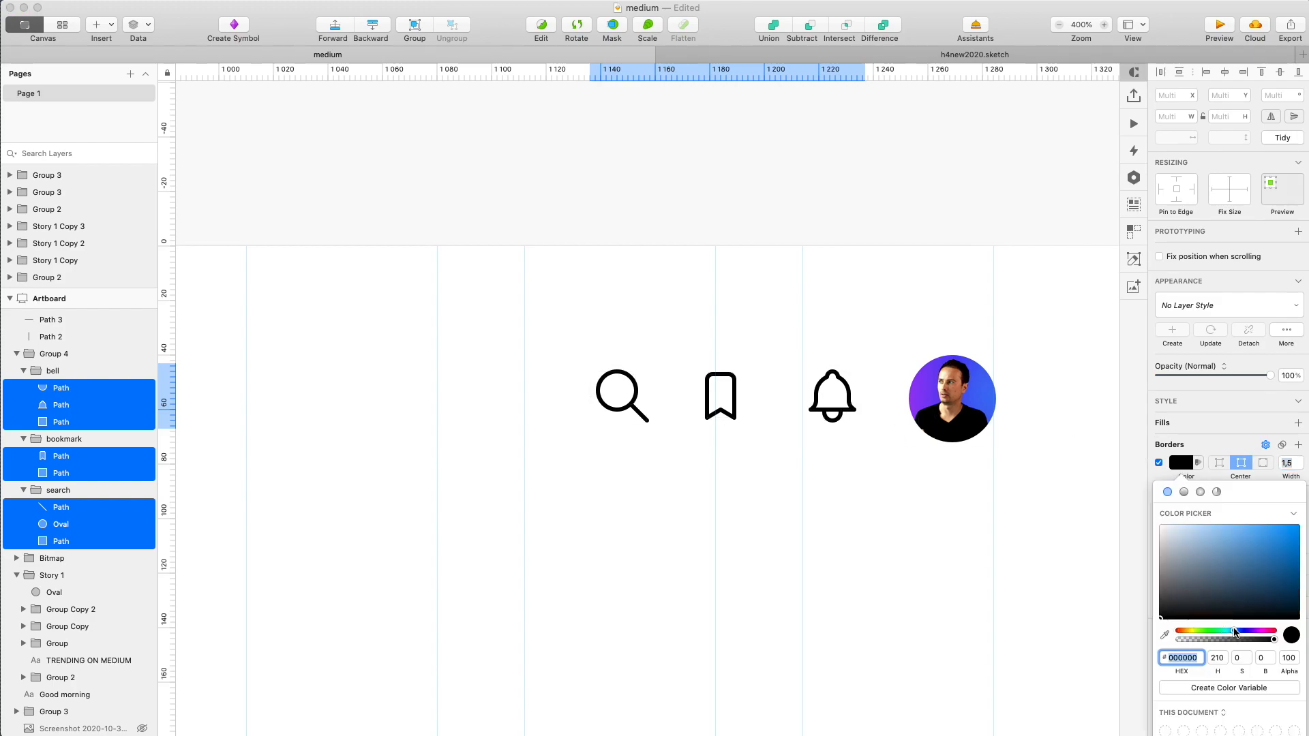
click(1200, 589)
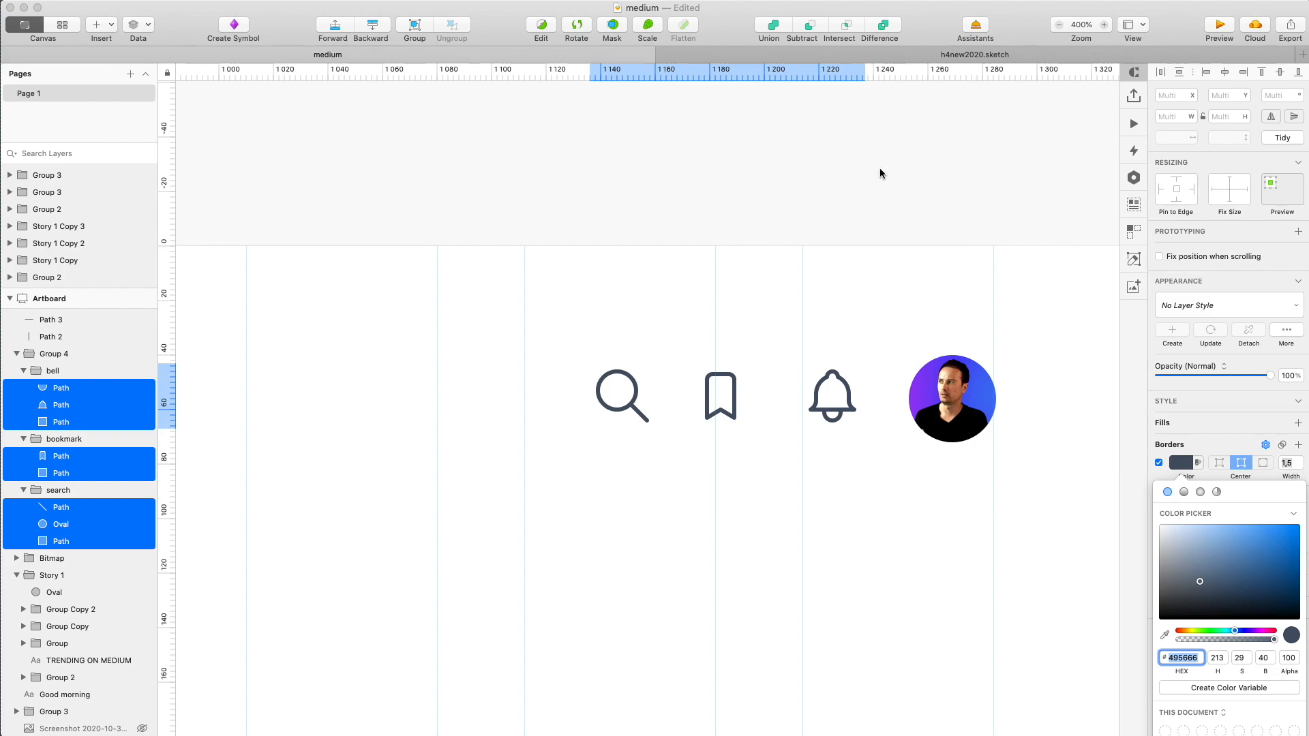
click(868, 150)
Align the profile picture to X 1252 and add three circles of the same size behind the search, bookmark and bell icons.
click(619, 394)
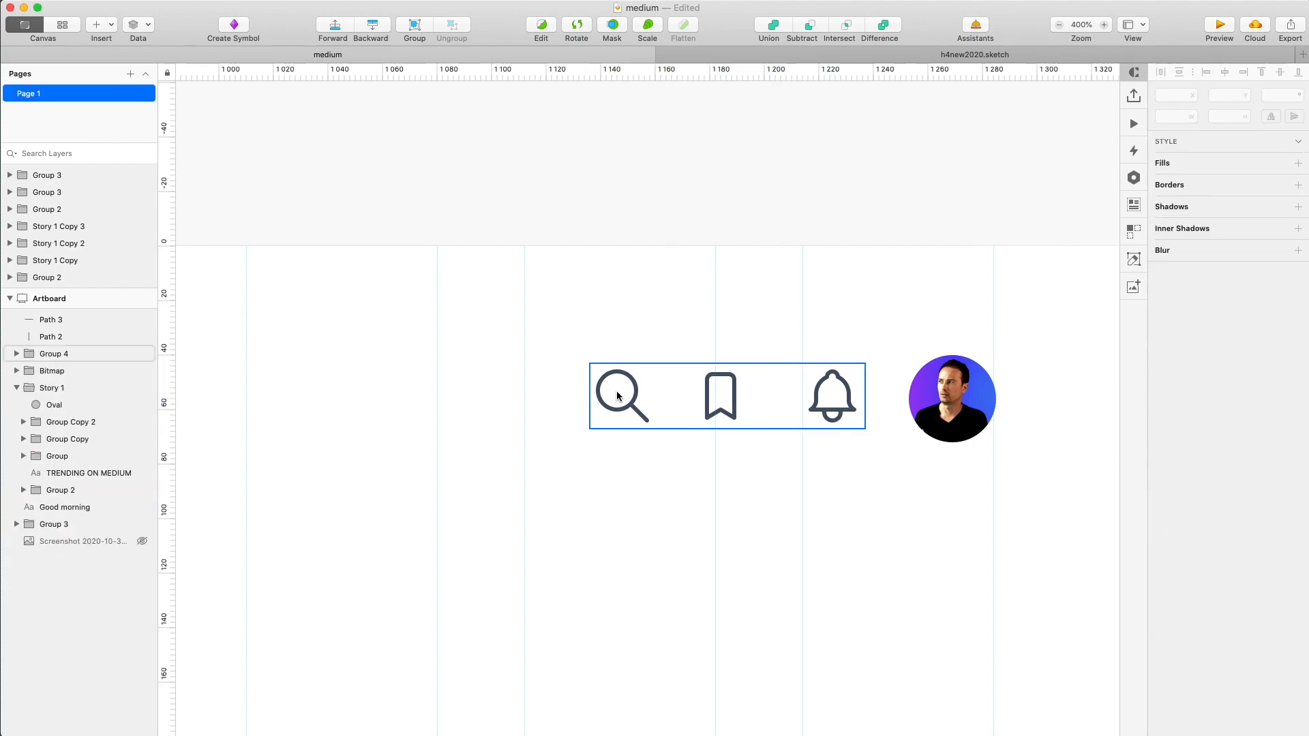
click(967, 411)
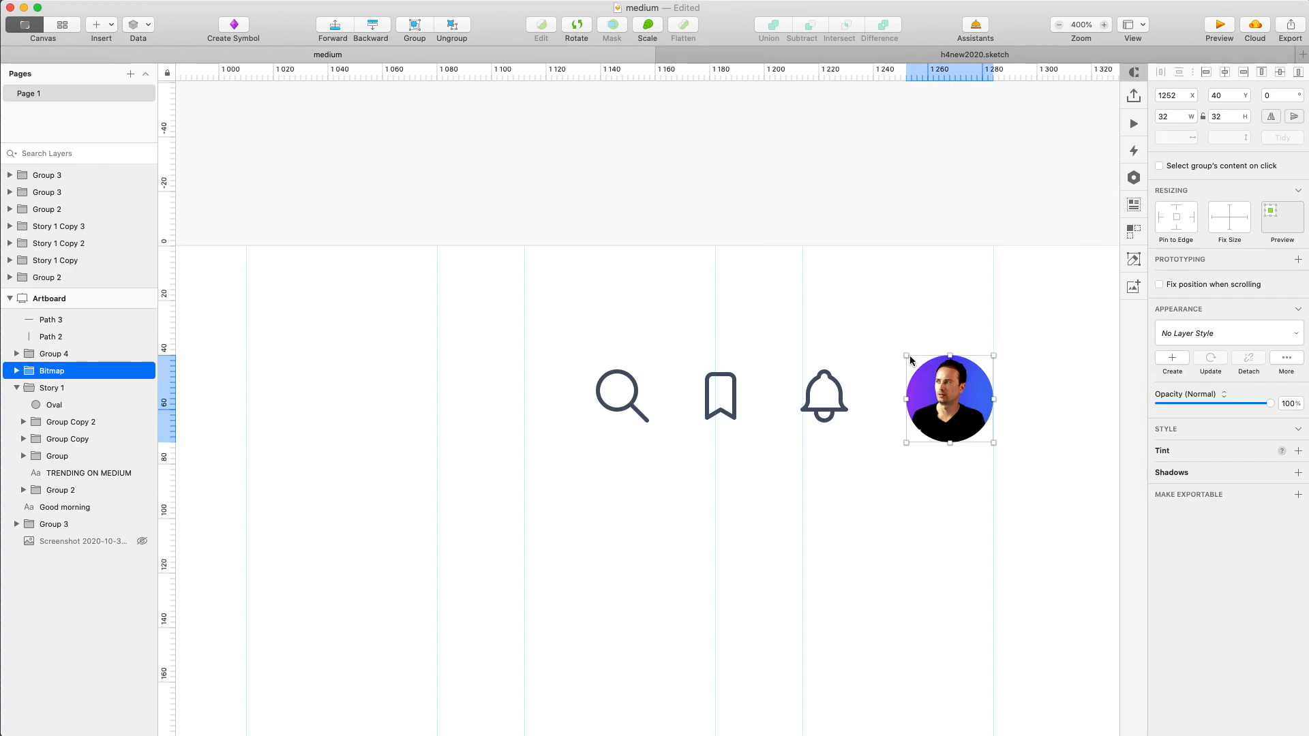
key(o)
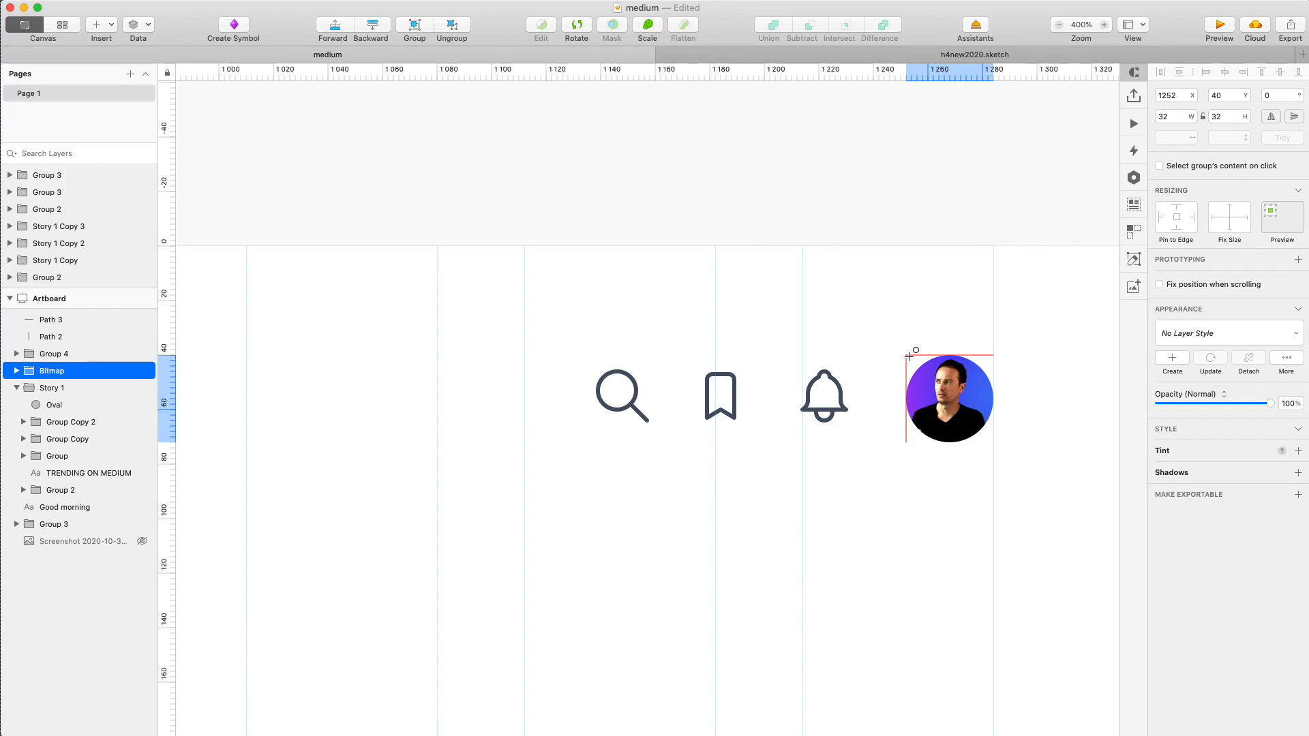
drag(906, 355, 638, 435)
key(super+d)
key(super+d)
Centre the bell, bookmark and search icons within their circles at Y 44.
double_click(836, 406)
drag(837, 407, 855, 412)
key(Down)
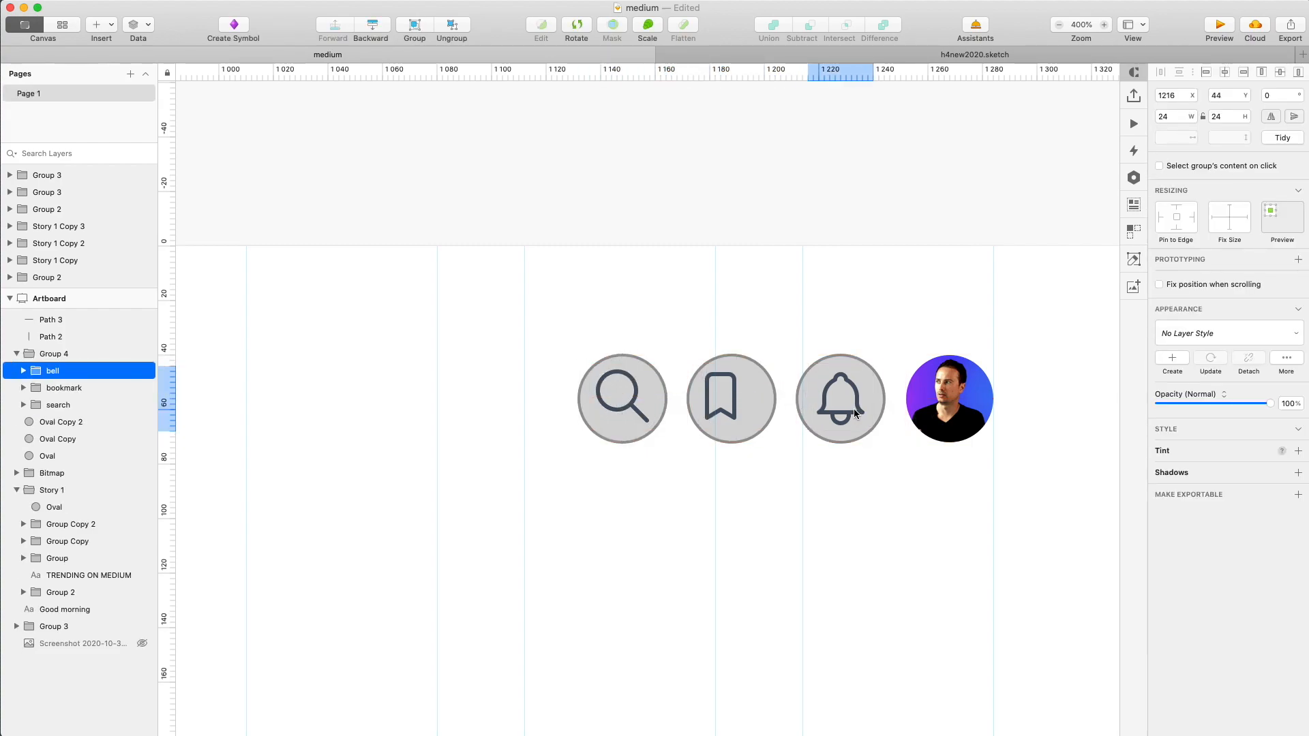
drag(723, 403, 733, 405)
click(626, 408)
key(Down)
Resize the search, bookmark and bell icons together to 16 by 16 px.
shift+click(731, 402)
shift+click(841, 402)
click(1224, 116)
text(16)
key(Return)
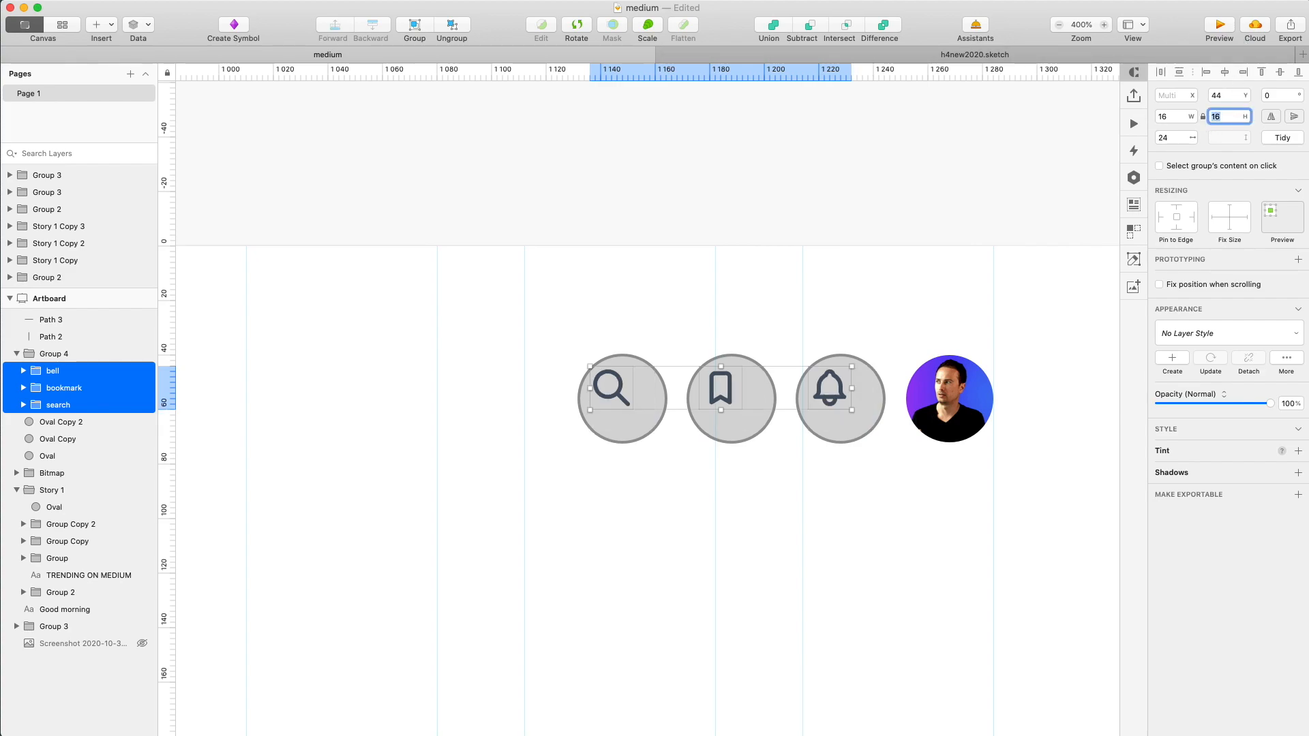
Set the border width of the resized icons' shapes to 1,5.
drag(889, 529, 588, 365)
click(1289, 464)
text(1,5)
click(886, 477)
Re-centre the 16 px bell, bookmark and search icons inside their circles at Y 48.
drag(832, 393, 843, 403)
drag(727, 393, 738, 403)
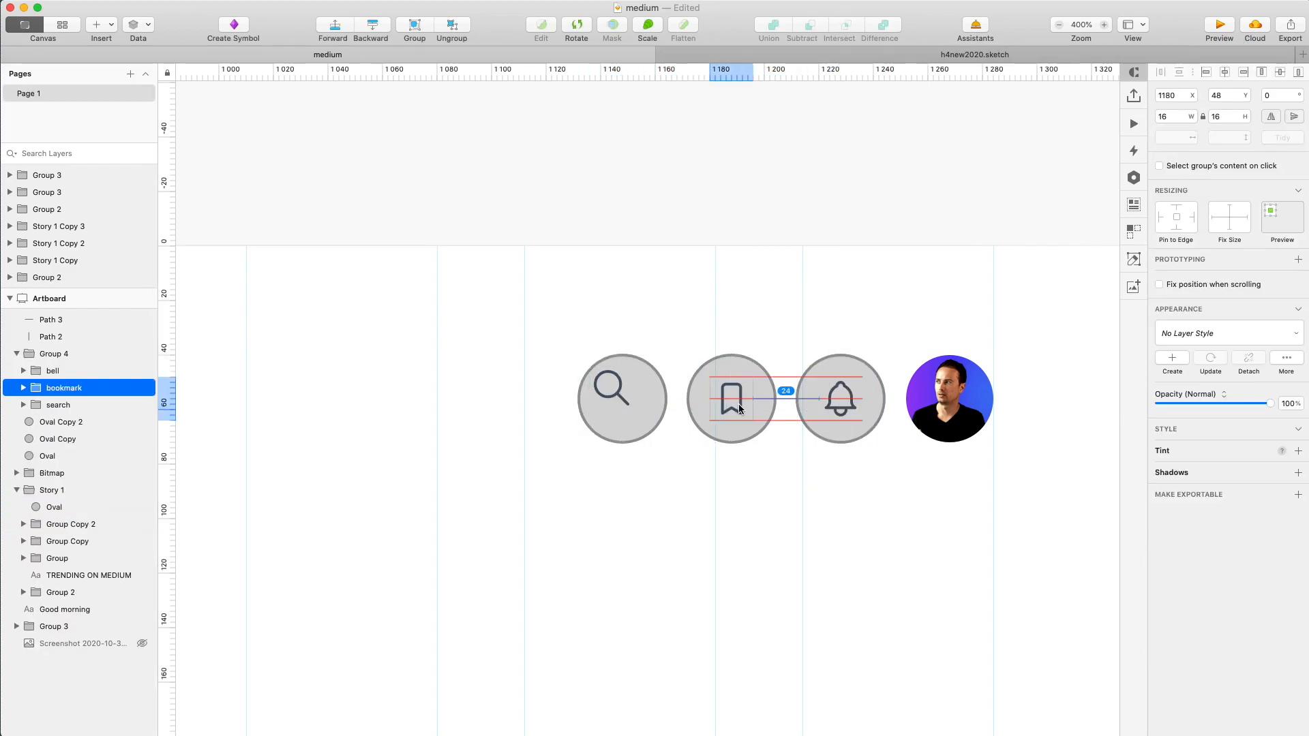
click(616, 395)
drag(616, 394, 628, 405)
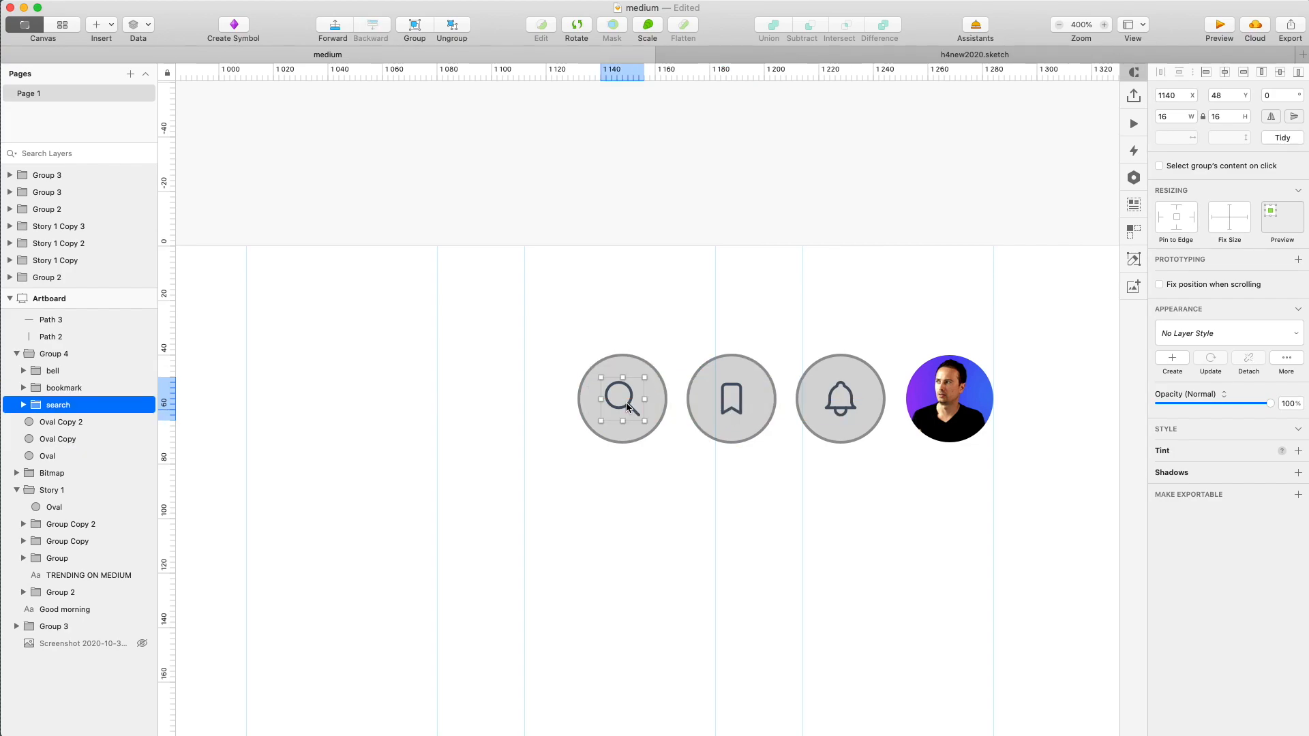
Change the three icon circles' border colour to ECECEC and turn off their grey fill.
click(1180, 493)
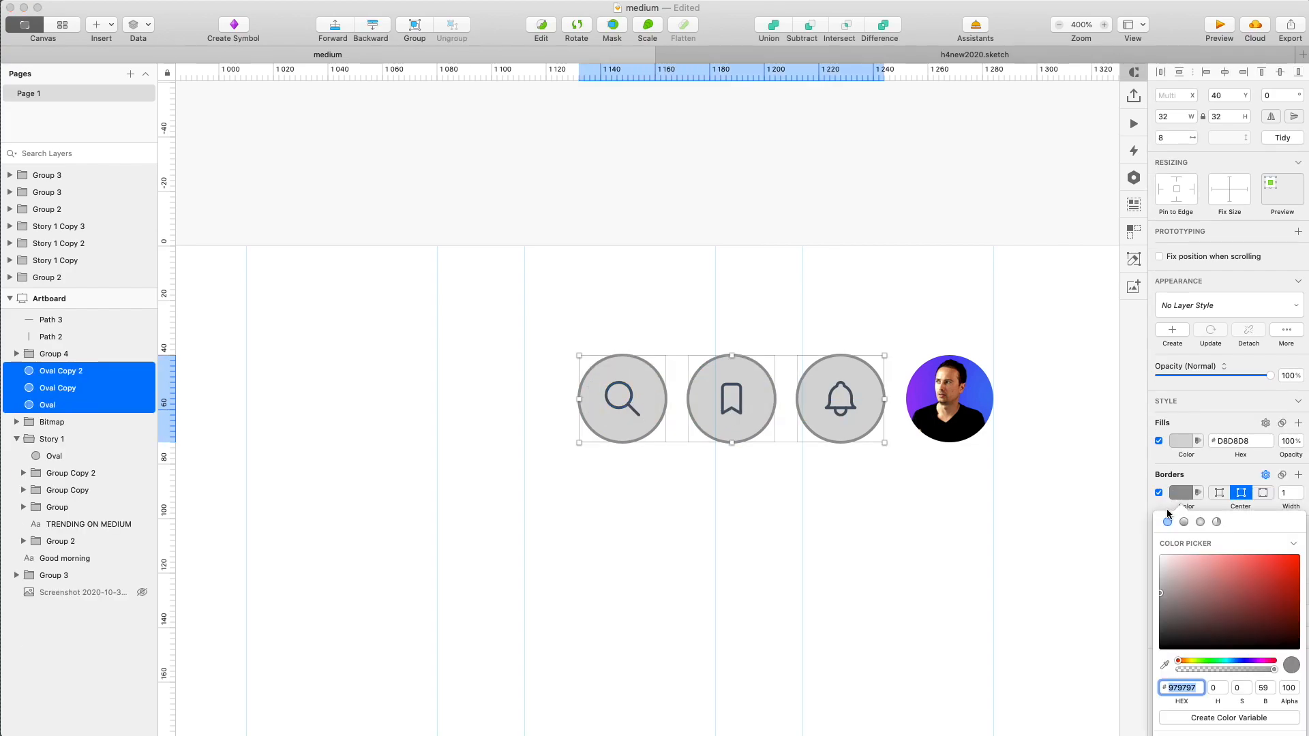
click(1160, 562)
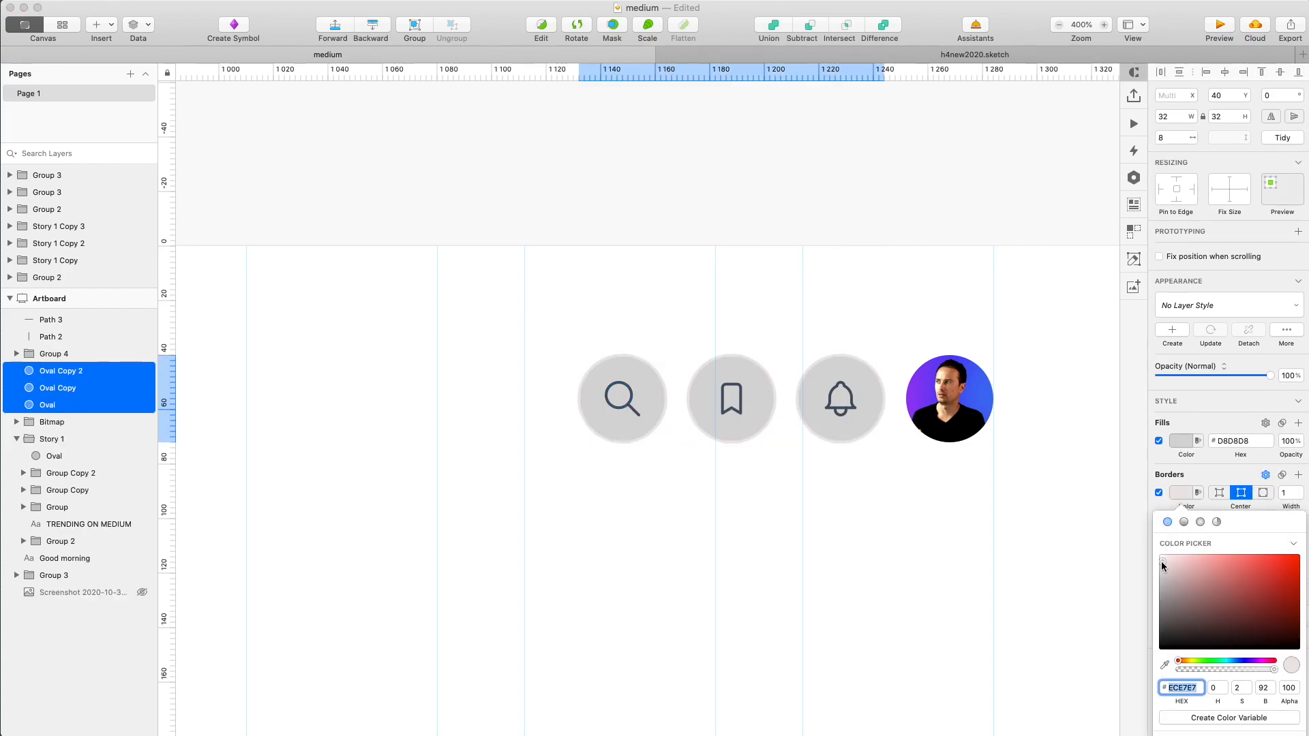
click(1159, 441)
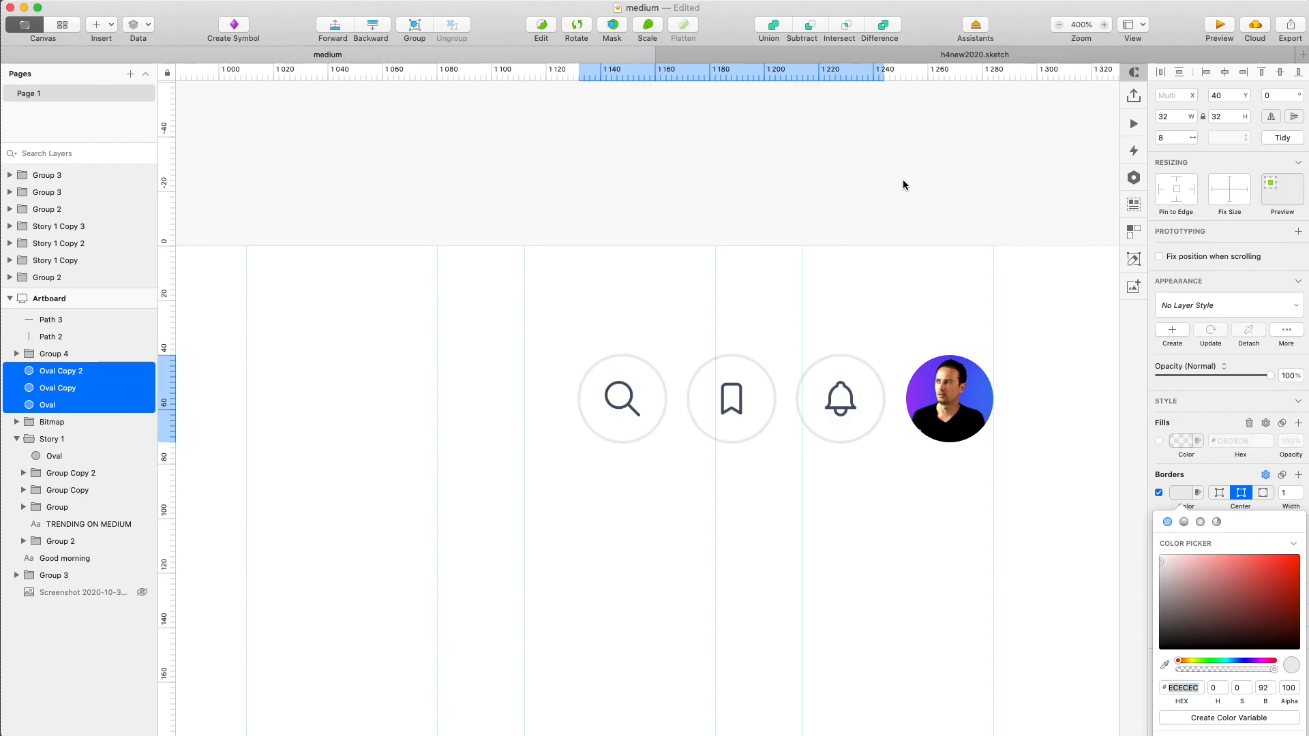
click(856, 165)
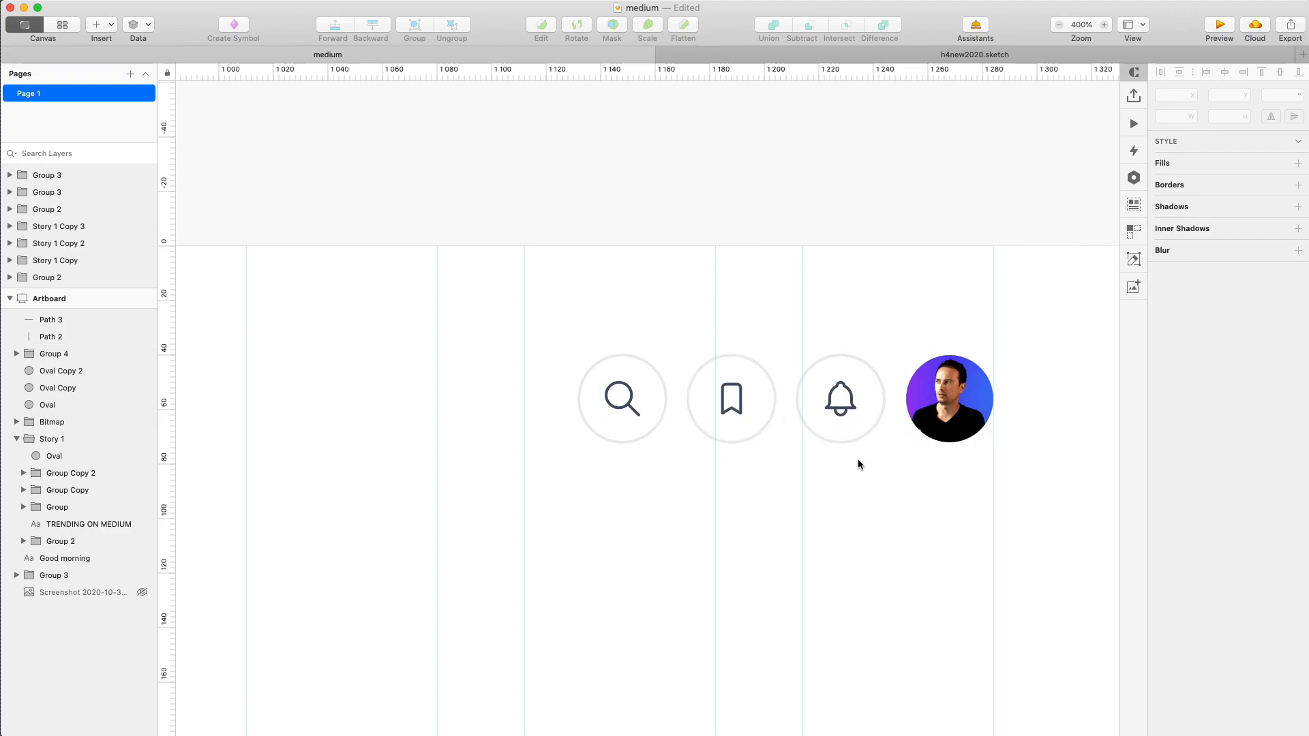
Group the search, bookmark and bell icons, their circles and the avatar into one header group.
click(948, 417)
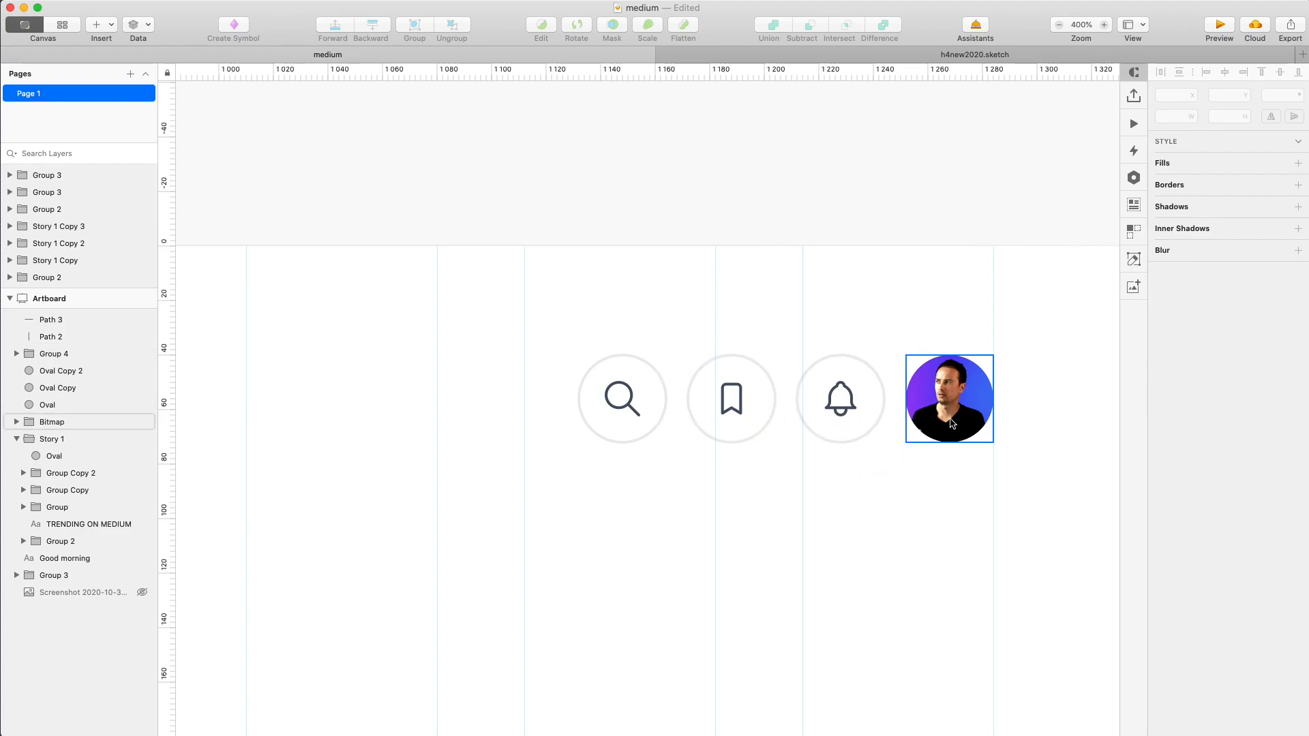
key(super+0)
drag(995, 432, 862, 382)
key(super+g)
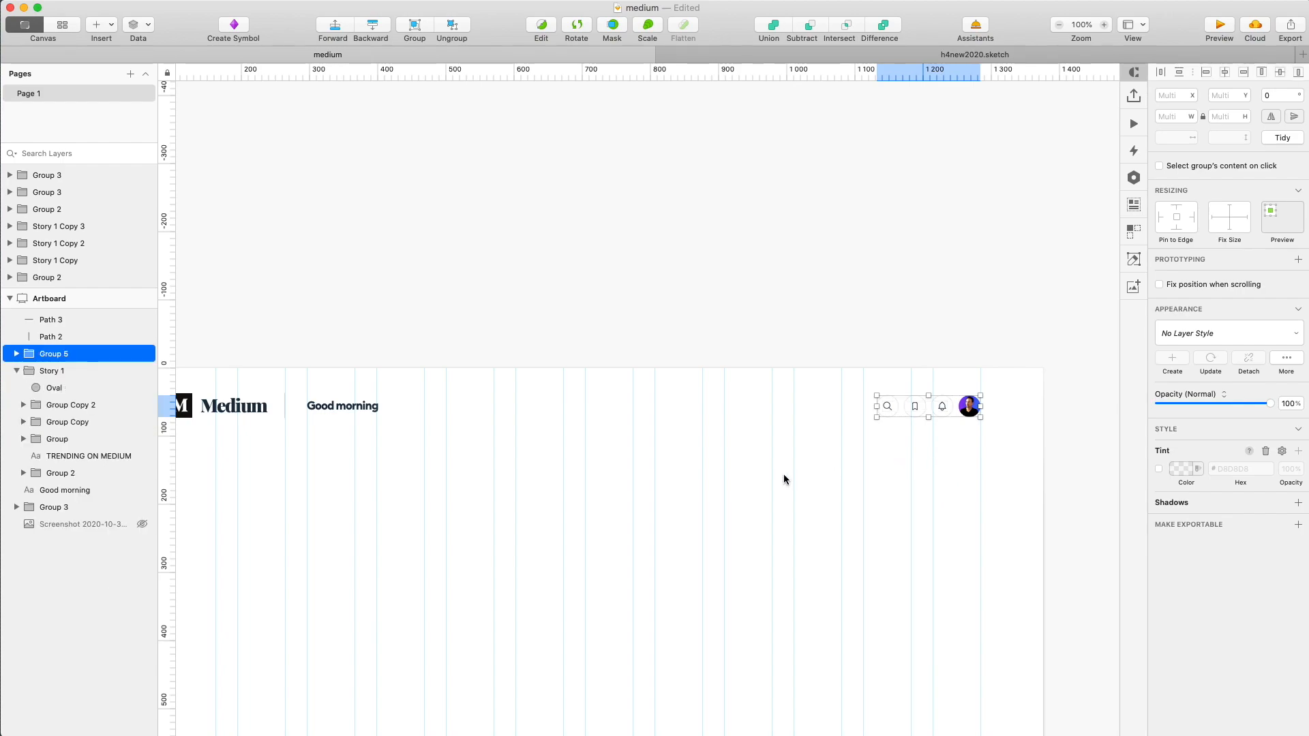
Move the M logo, Medium wordmark, divider line and Good morning text up 5 px together, putting the logo at Y 32.
scroll(590, 460, left, 3)
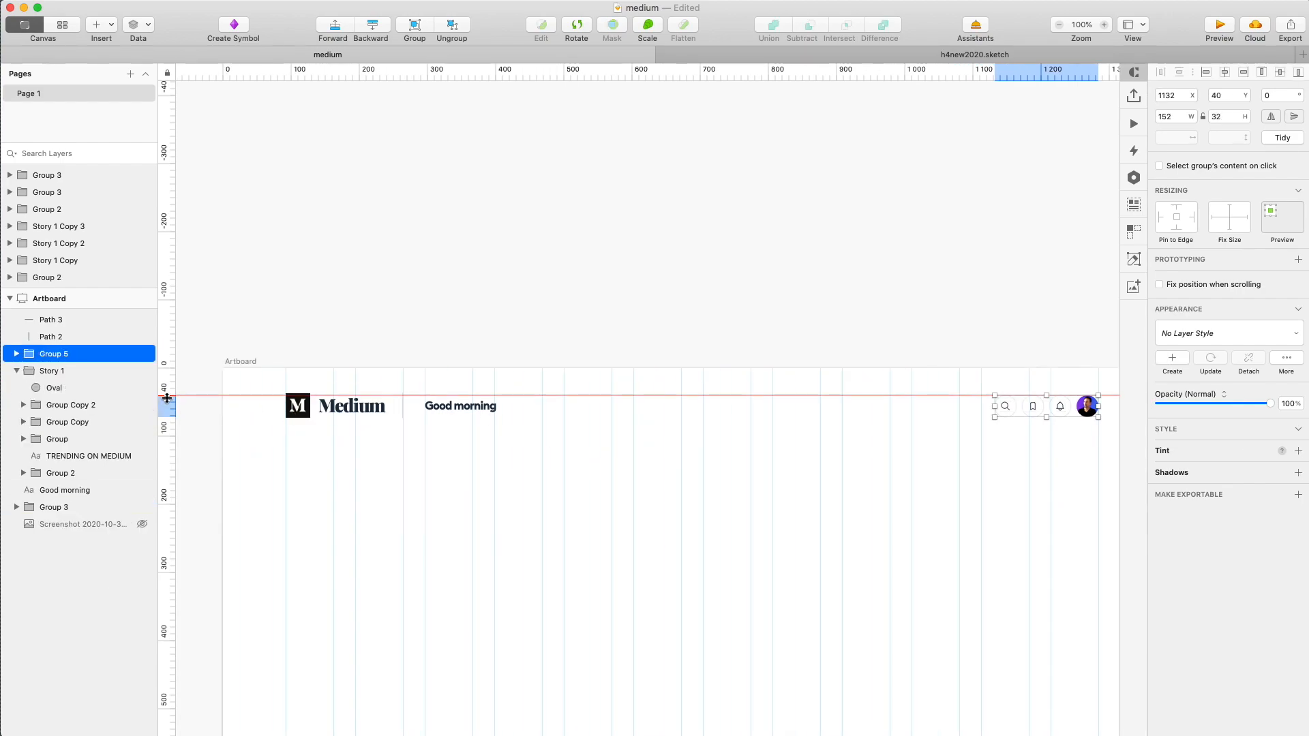
scroll(300, 395, up, 5)
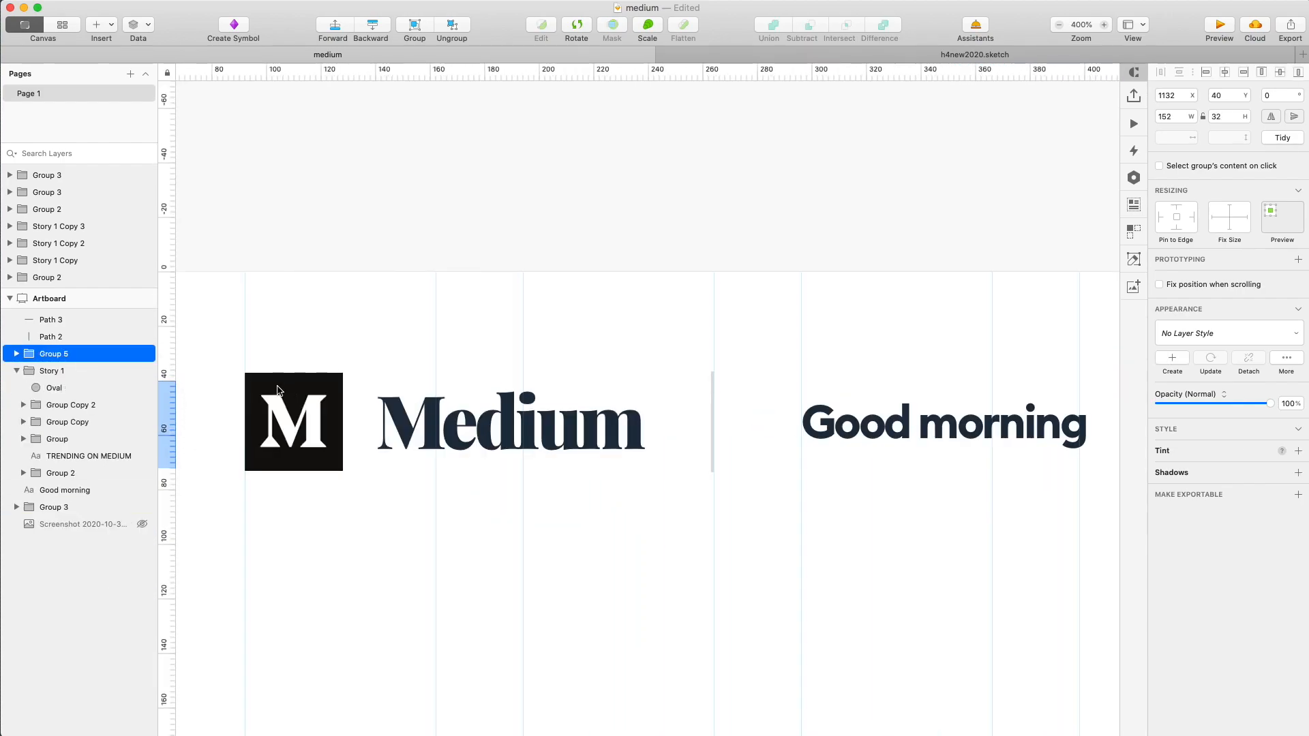
double_click(275, 386)
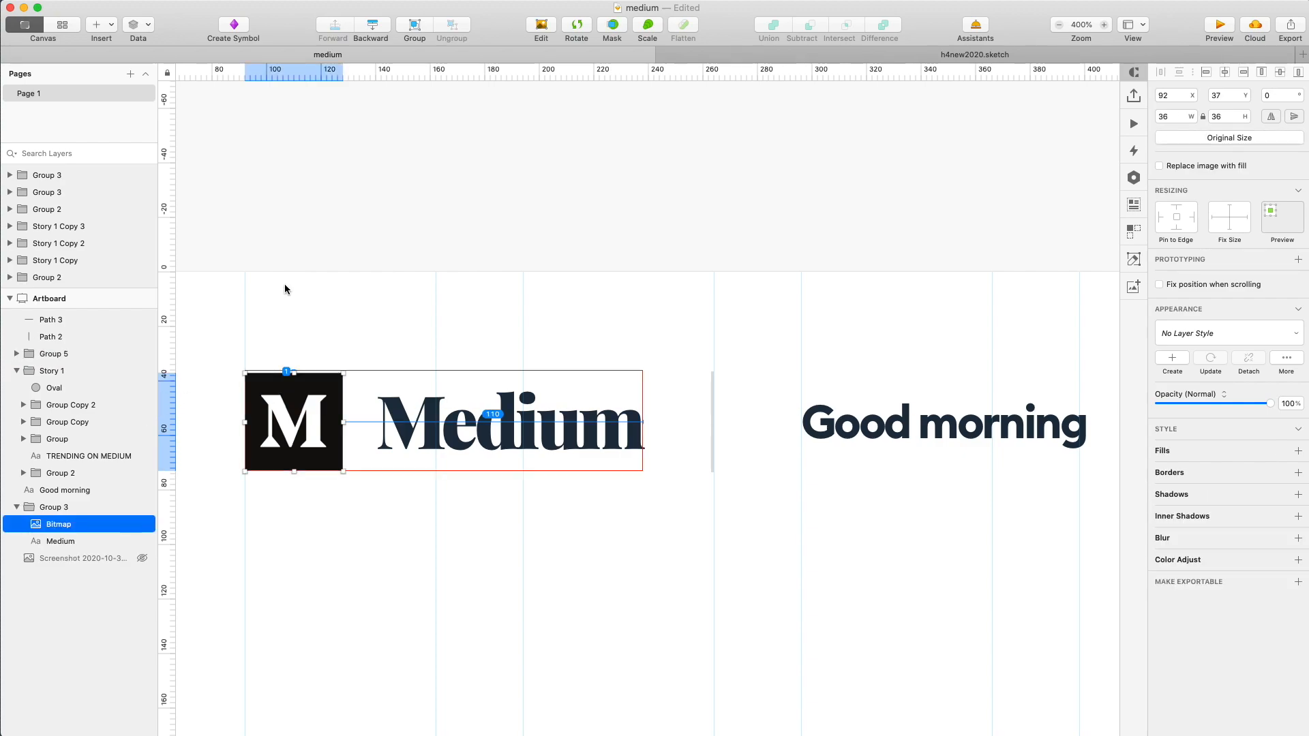
click(1228, 96)
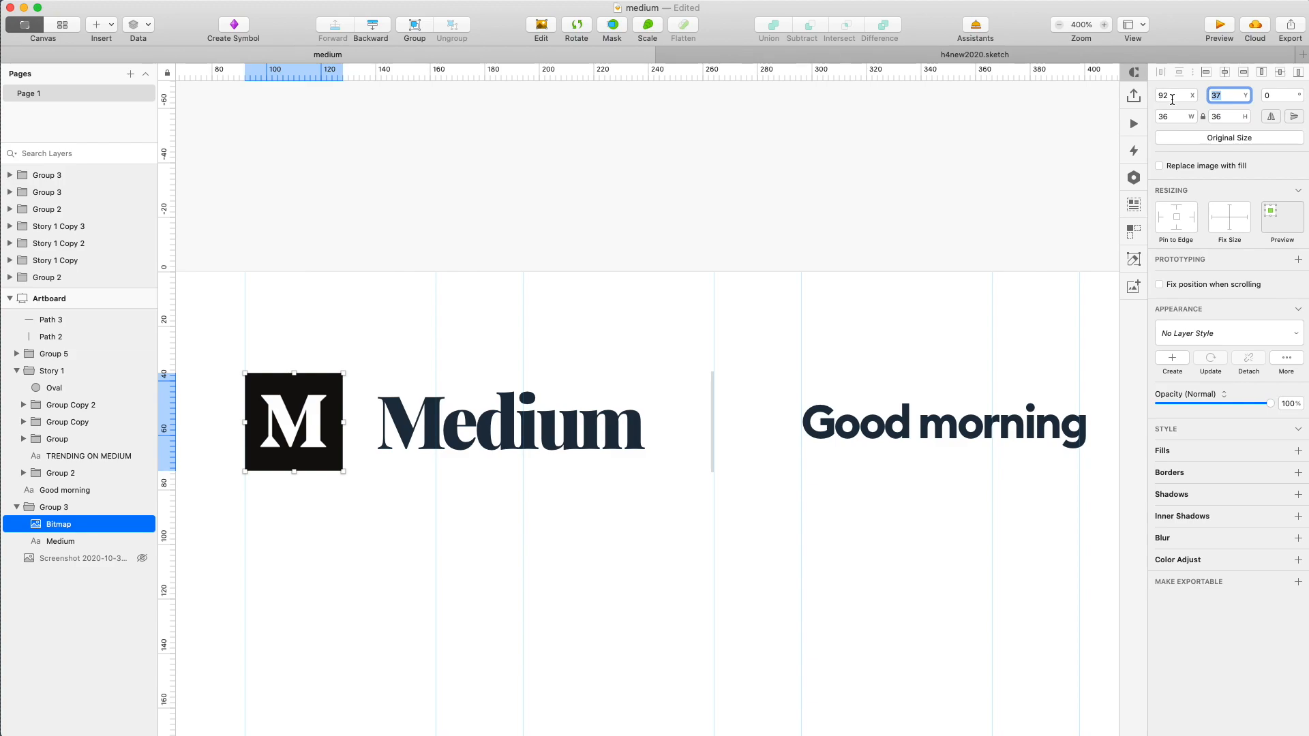
shift+click(60, 542)
shift+click(713, 454)
shift+click(818, 427)
key(Up)
key(Up)
key(Up)
key(Up)
key(Up)
click(744, 436)
super+click(307, 419)
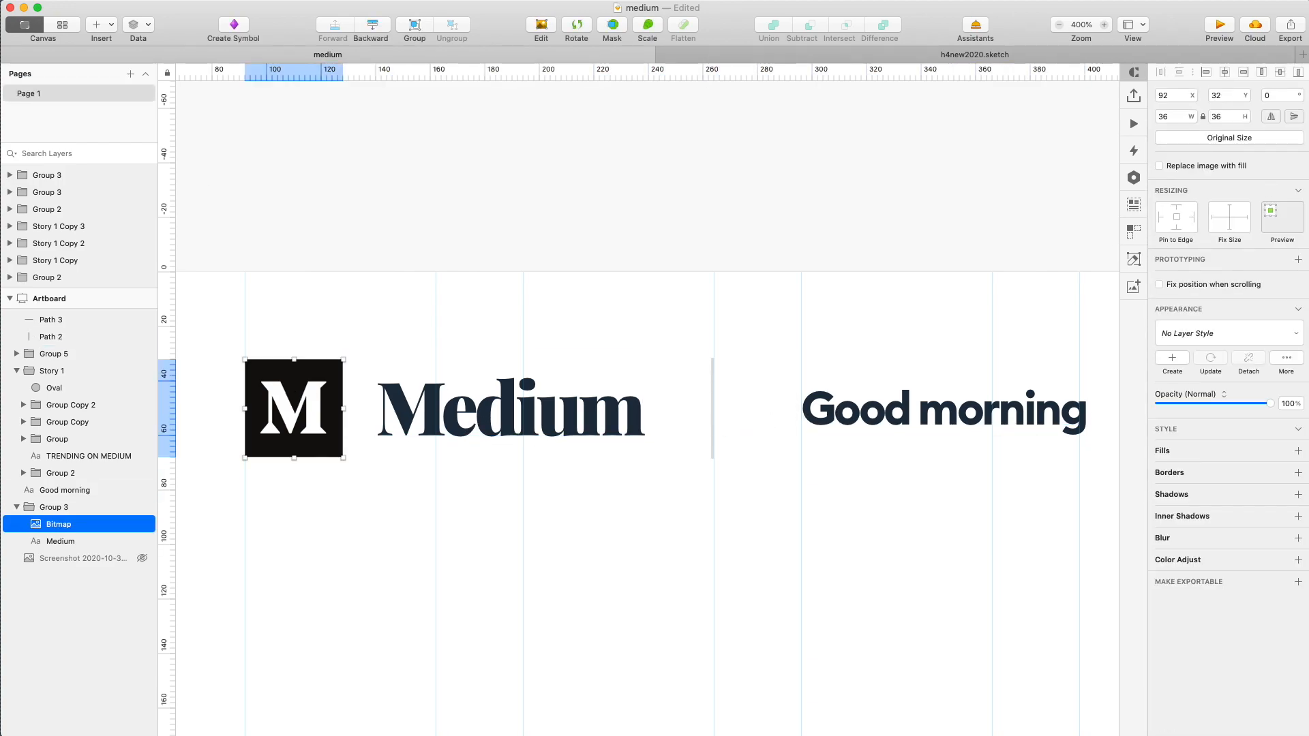
Add horizontal guides at 32 and 68 along the logo's edges and centre the header icon group between them at Y 34.
click(163, 359)
click(168, 457)
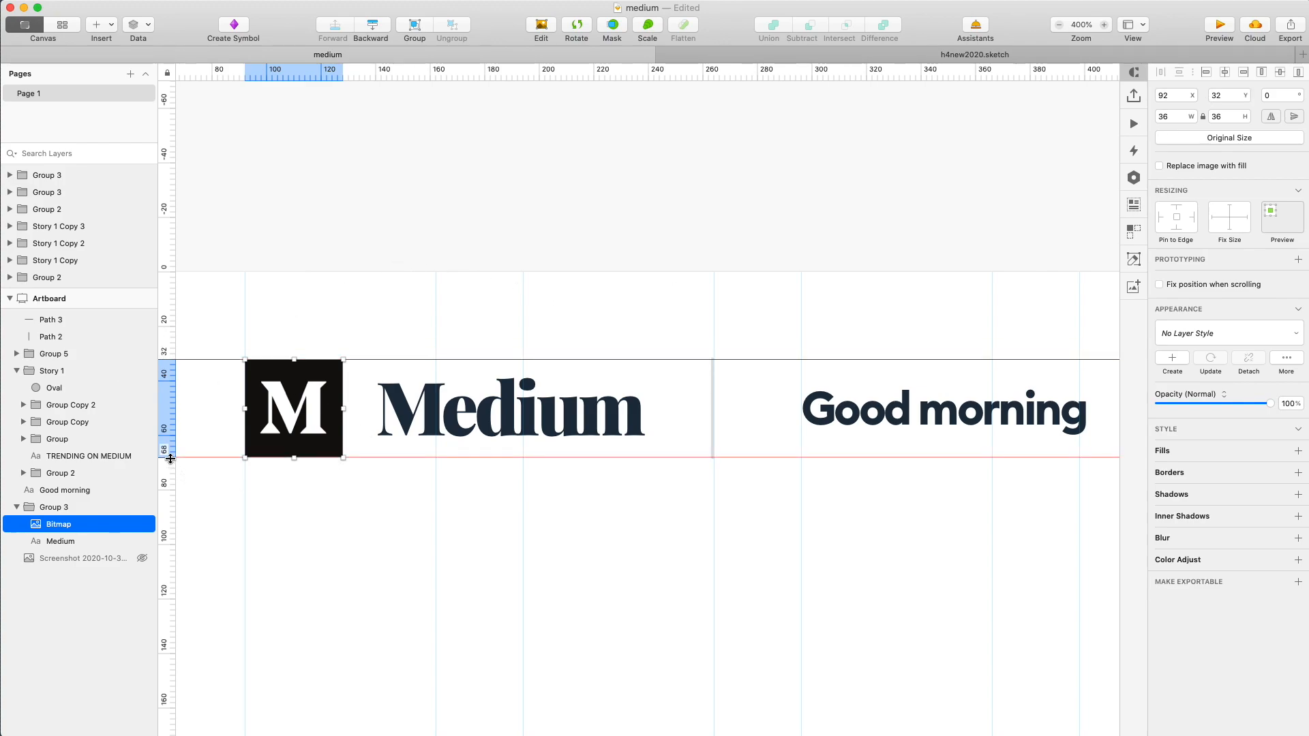
key(super+0)
key(z)
click(465, 431)
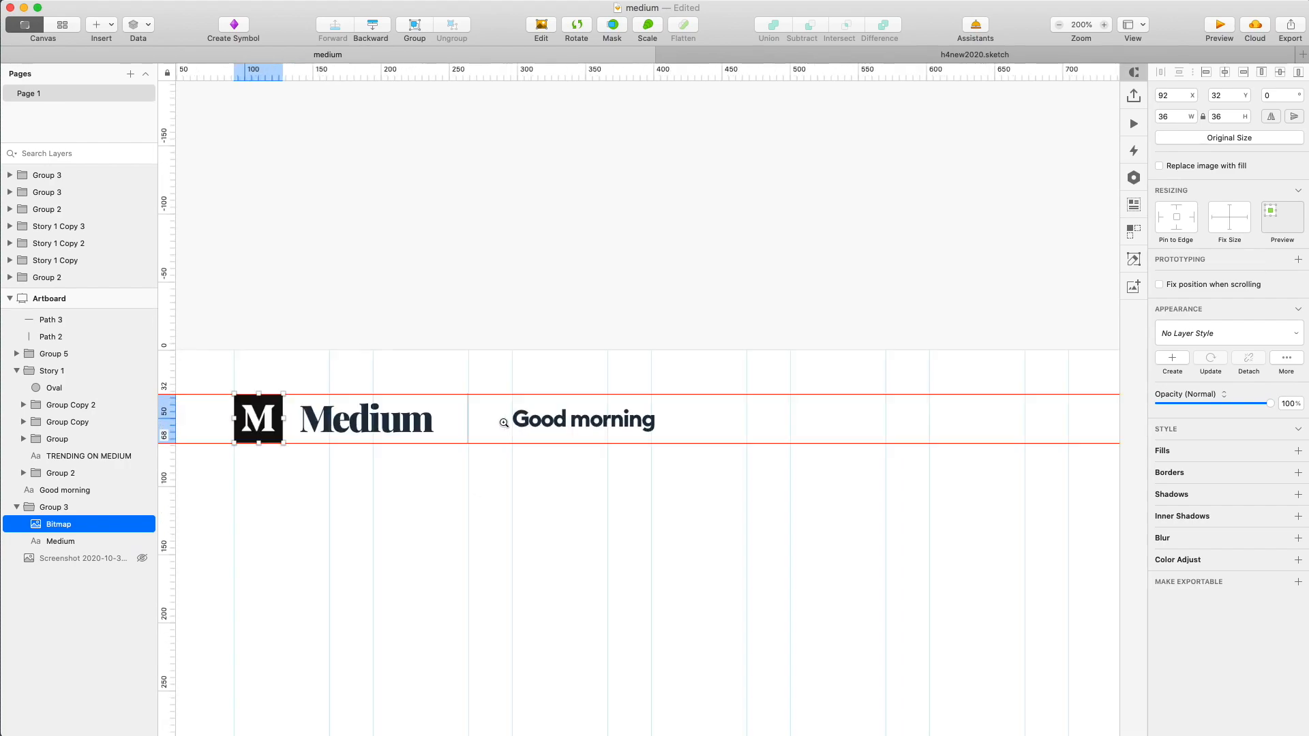
scroll(505, 456, right, 10)
click(573, 431)
key(z)
double_click(583, 430)
key(z)
alt+click(583, 434)
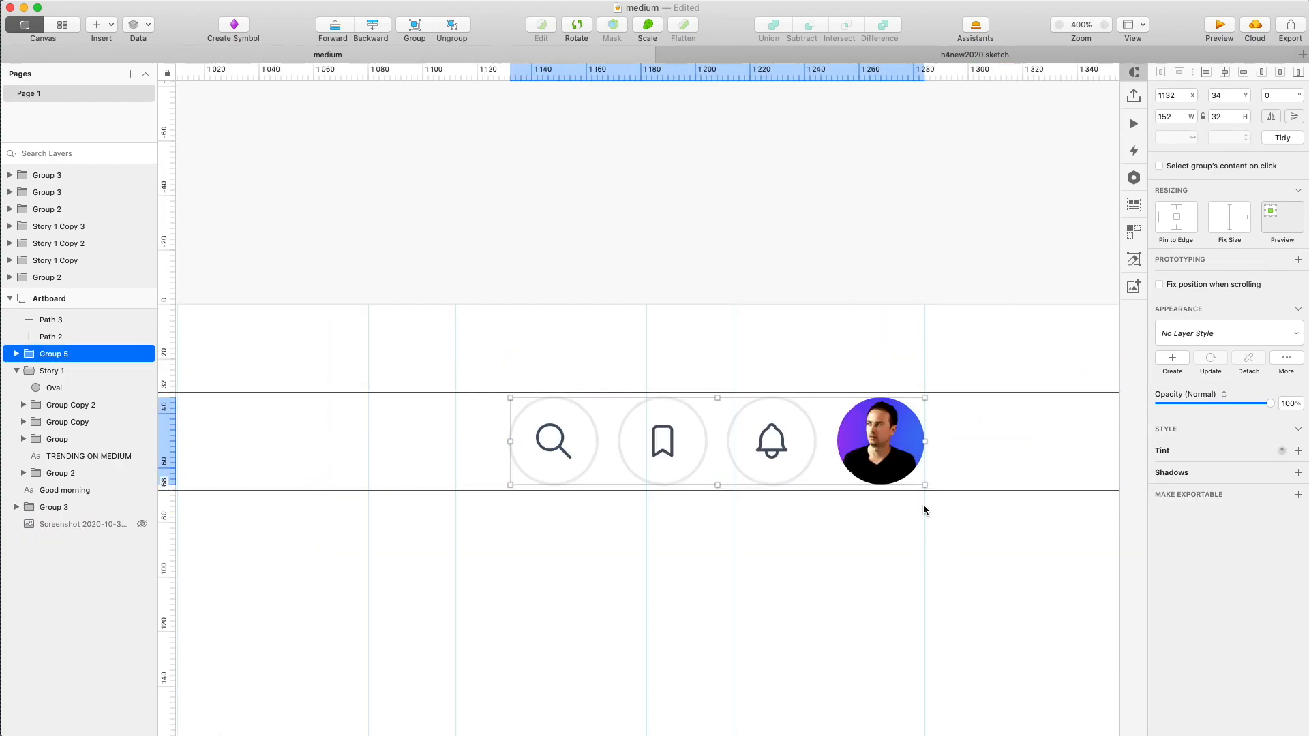
click(930, 529)
double_click(868, 453)
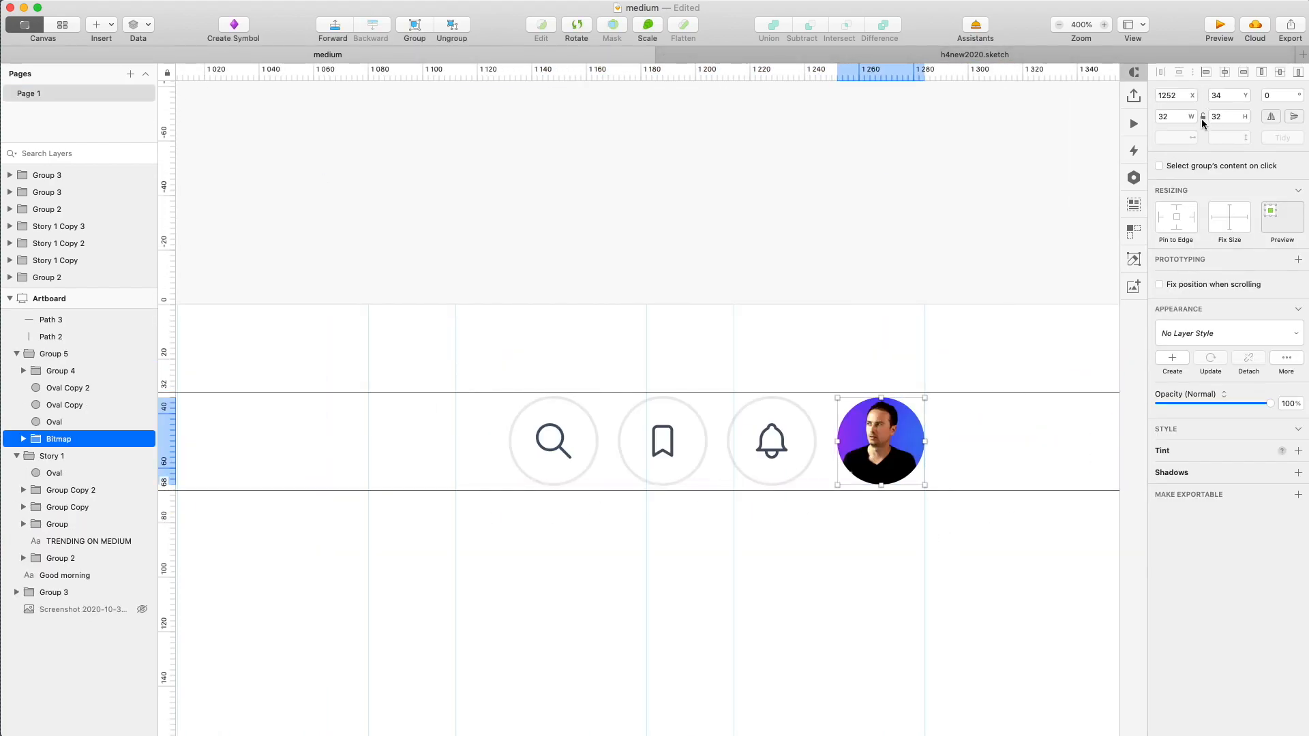
click(1203, 118)
key(Up)
key(Up)
key(super+Right)
key(super+Right)
key(super+Right)
key(super+Right)
key(shift+Left)
key(super+z)
key(super+z)
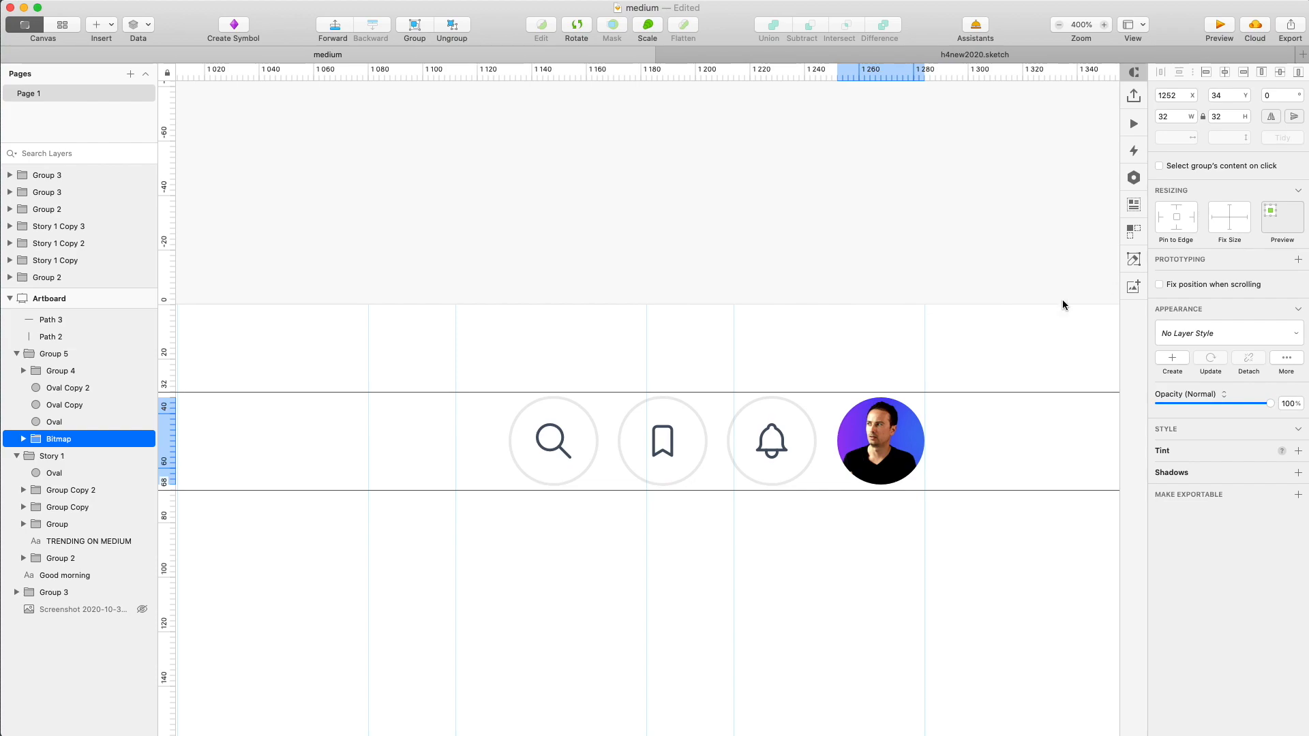
Move the header icon group up to Y 32 and shift the lower horizontal guide to 64.
click(876, 558)
click(889, 445)
key(Up)
key(Up)
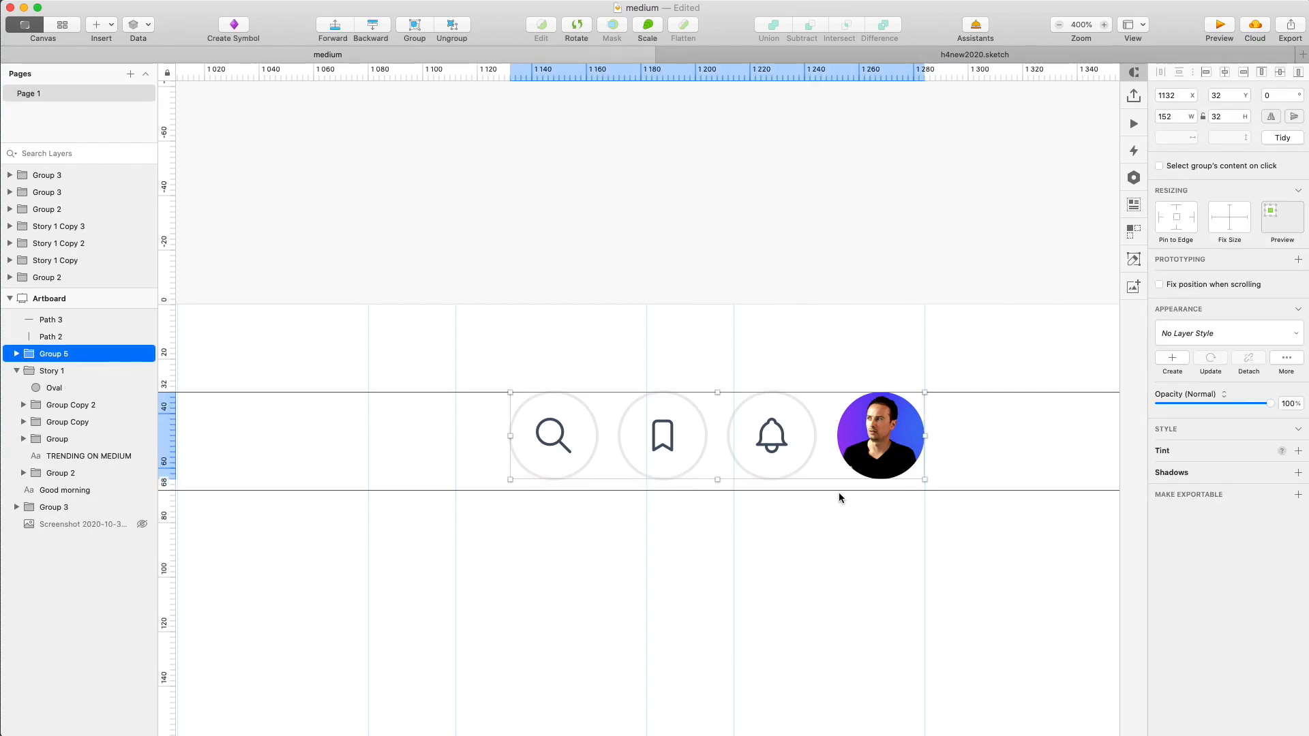
drag(172, 491, 173, 479)
Resize the M logo image to 32 by 32 px so it fits between the guides.
scroll(497, 474, left, 15)
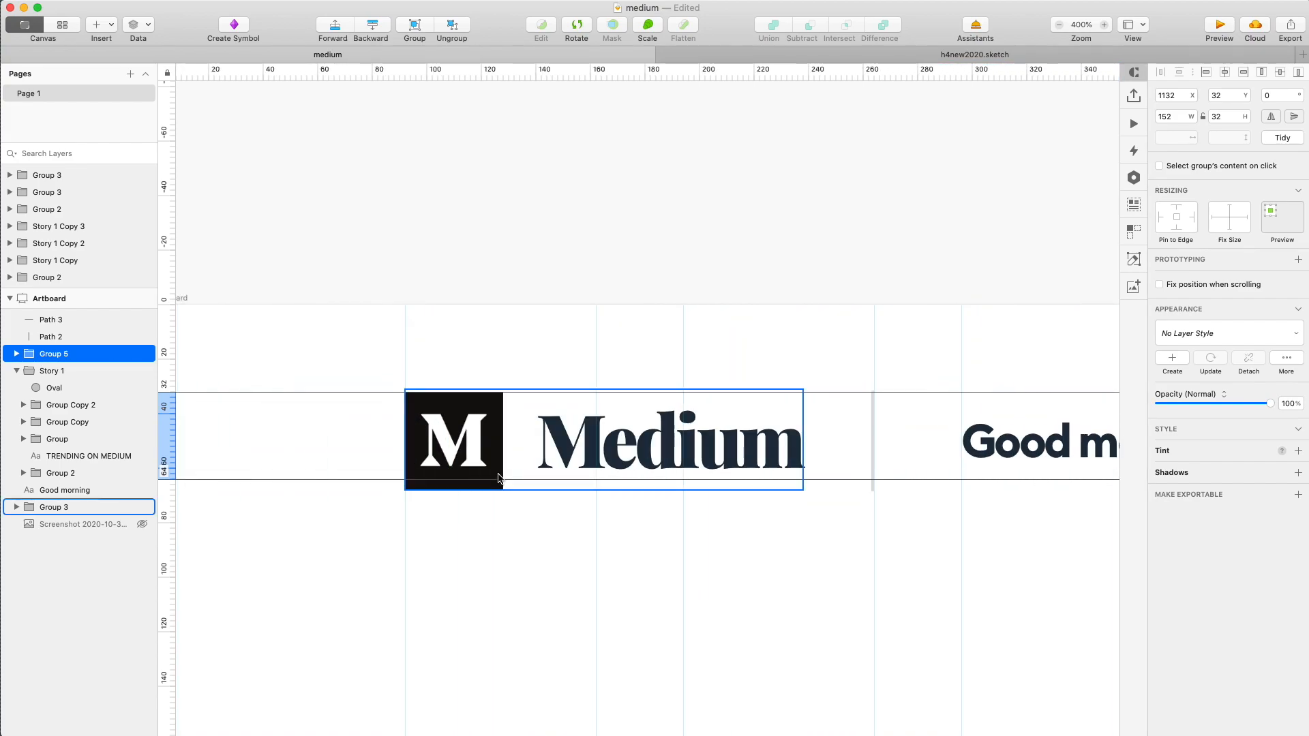
double_click(491, 474)
key(super+Left)
key(super+Left)
key(super+Left)
key(super+Left)
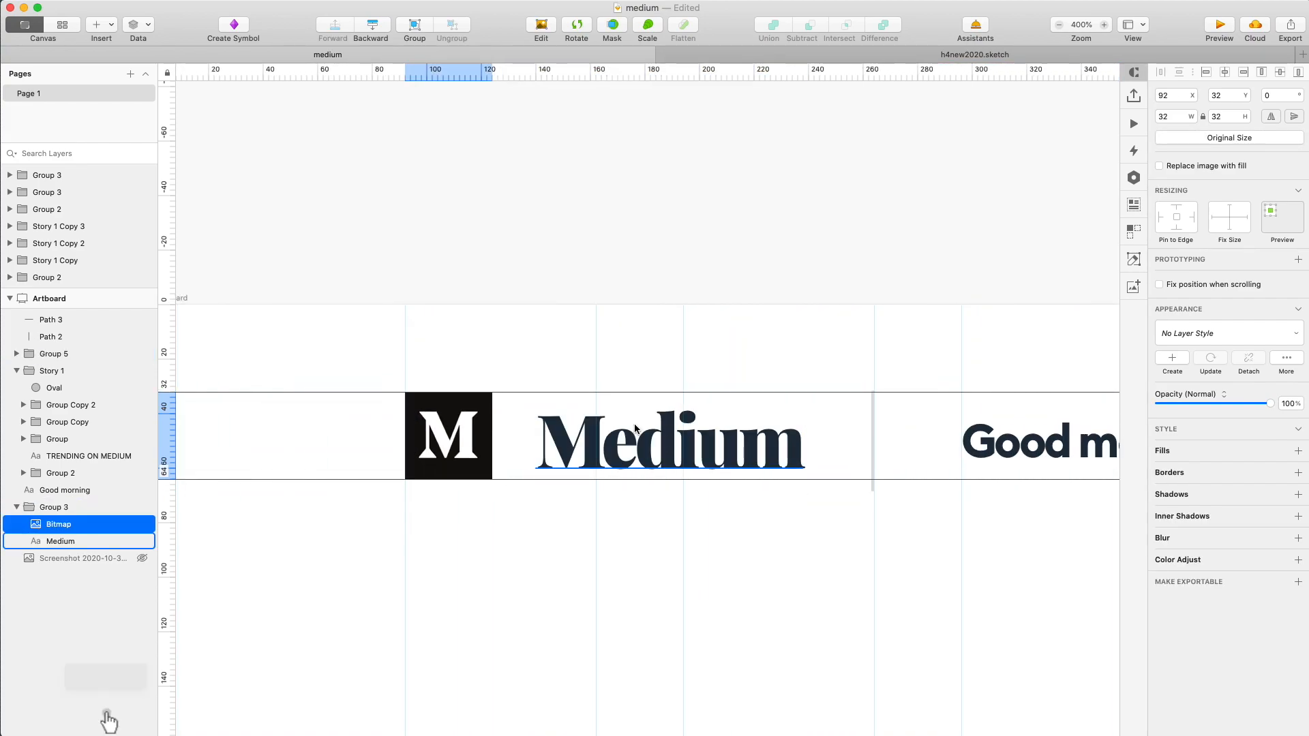
Set the Medium wordmark's font size to 22 and move it closer to the logo between the guides.
click(637, 434)
drag(1289, 417, 1264, 416)
text(22)
key(Return)
drag(614, 444, 594, 444)
Shorten the header divider line to run from Y 31,5 to 64,5 and move the Good morning text to Y 37.
click(873, 448)
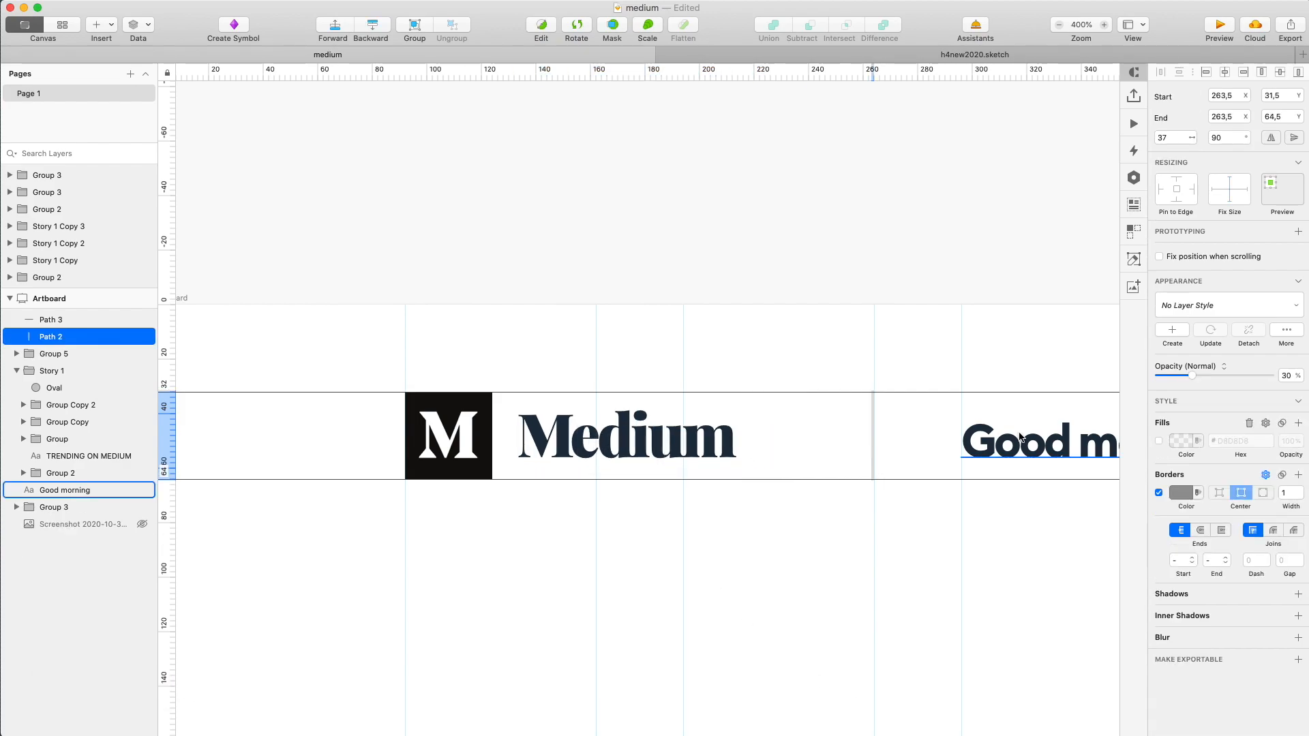
click(997, 441)
key(super+0)
scroll(783, 539, right, 3)
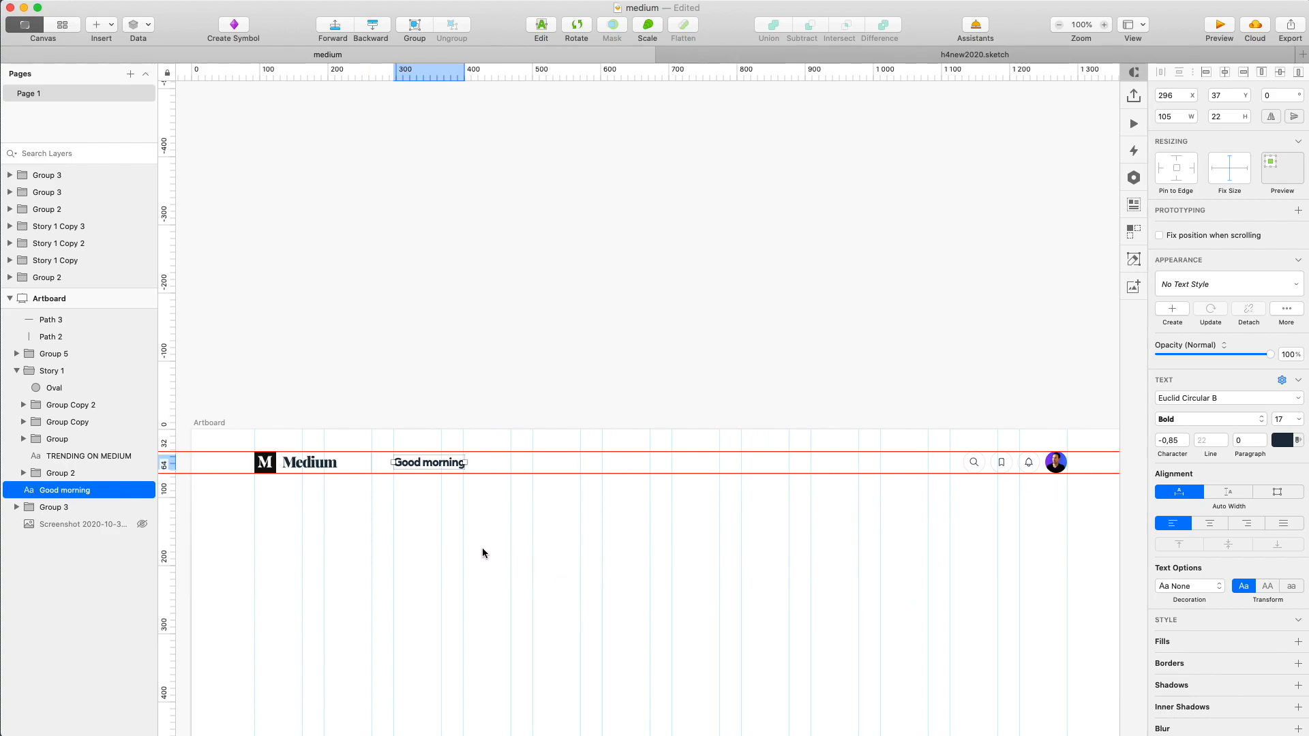
Draw a header background rectangle about 1376 by 97 px across the top of the artboard.
scroll(482, 552, down, 3)
key(r)
drag(179, 269, 1117, 336)
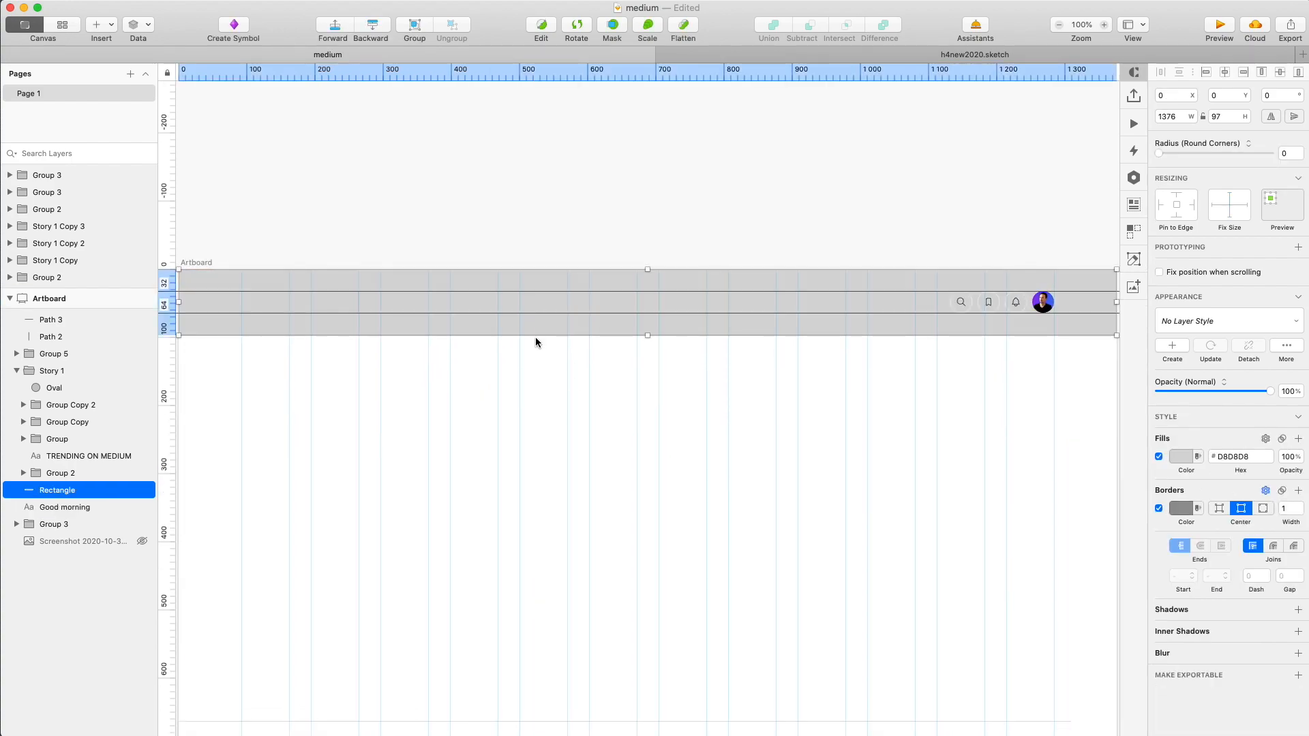
Calculate 32*3 in Spotlight for the header height.
key(super+space)
text(32)
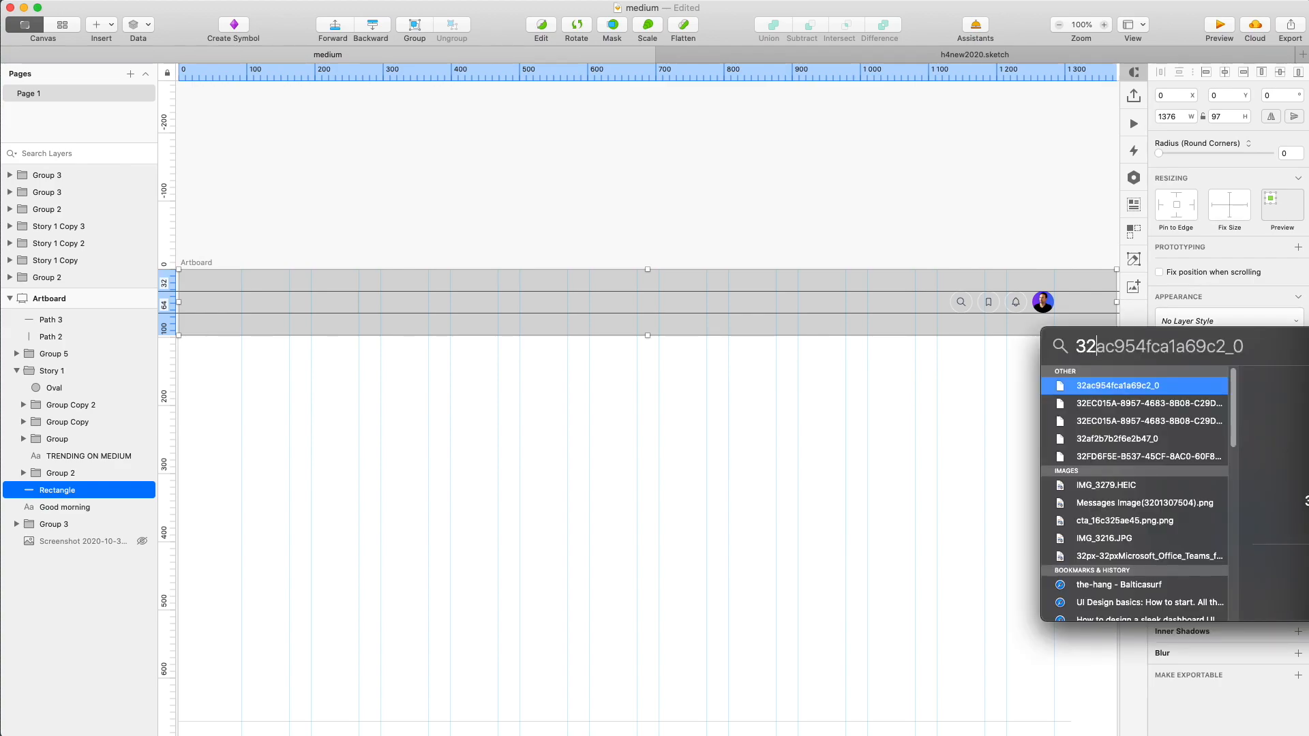
text(*3)
key(Escape)
key(Escape)
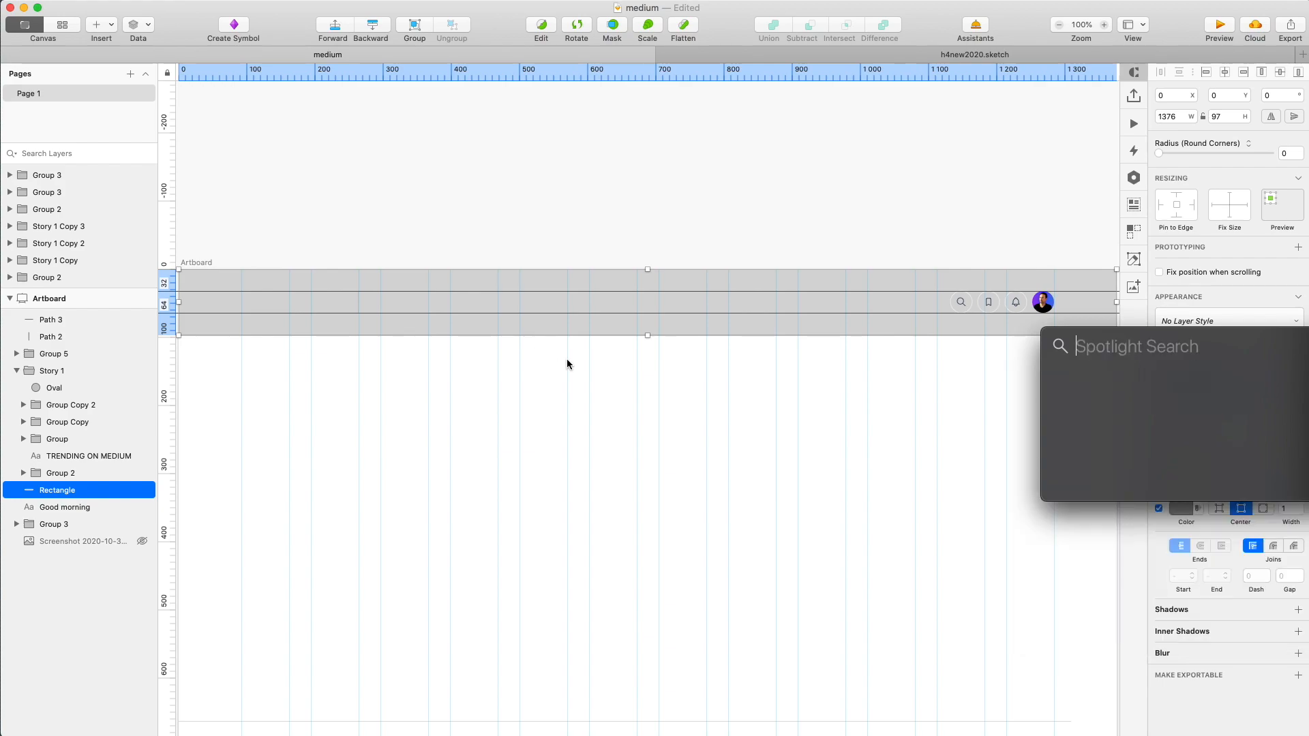
Set the header rectangle's height to 96 px.
click(1227, 117)
text(96)
key(Return)
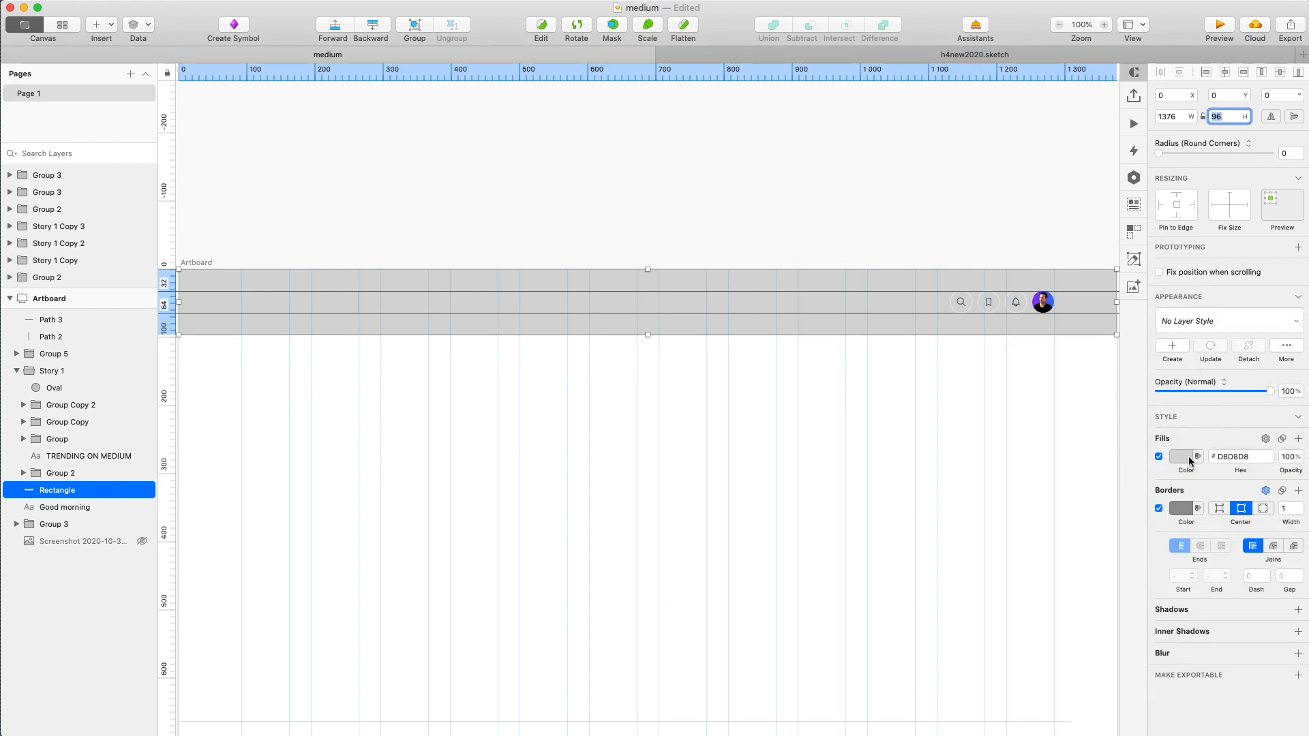
Apply the CARD layer style from the book library to the header rectangle and move its layer beneath the logo group.
click(1216, 328)
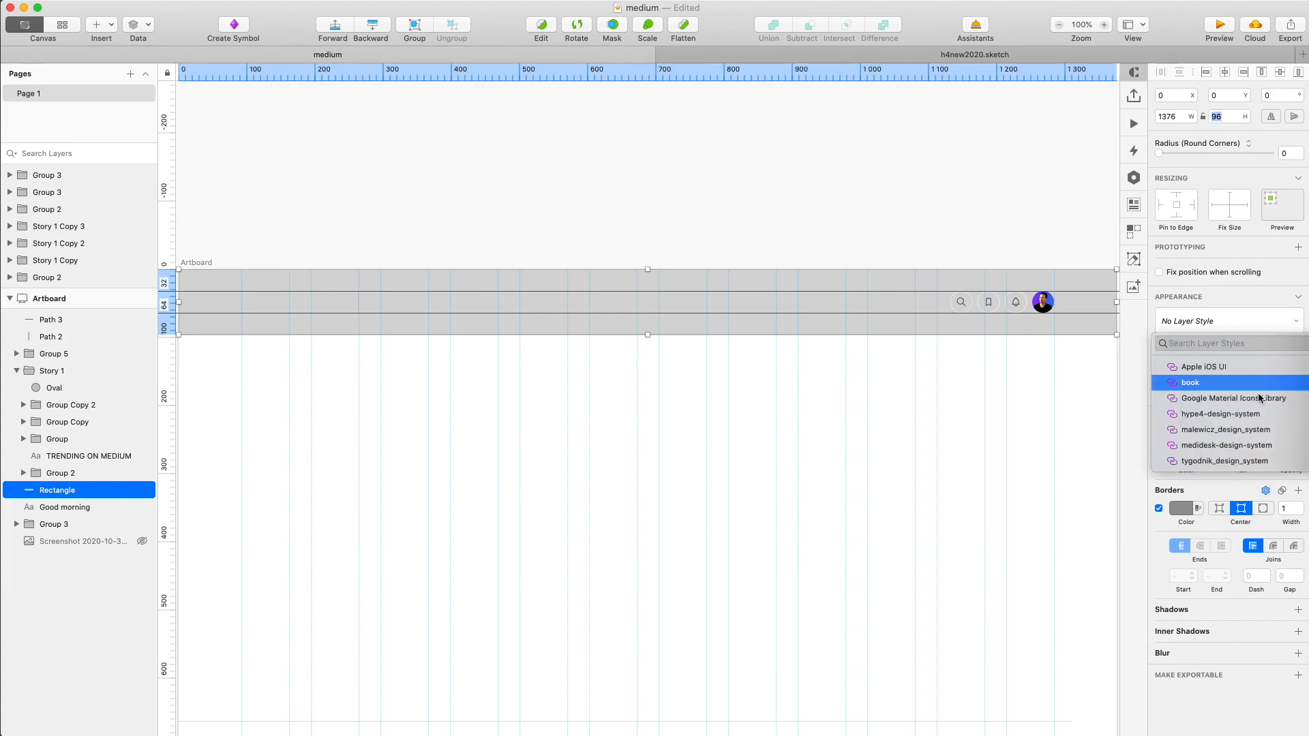
click(780, 443)
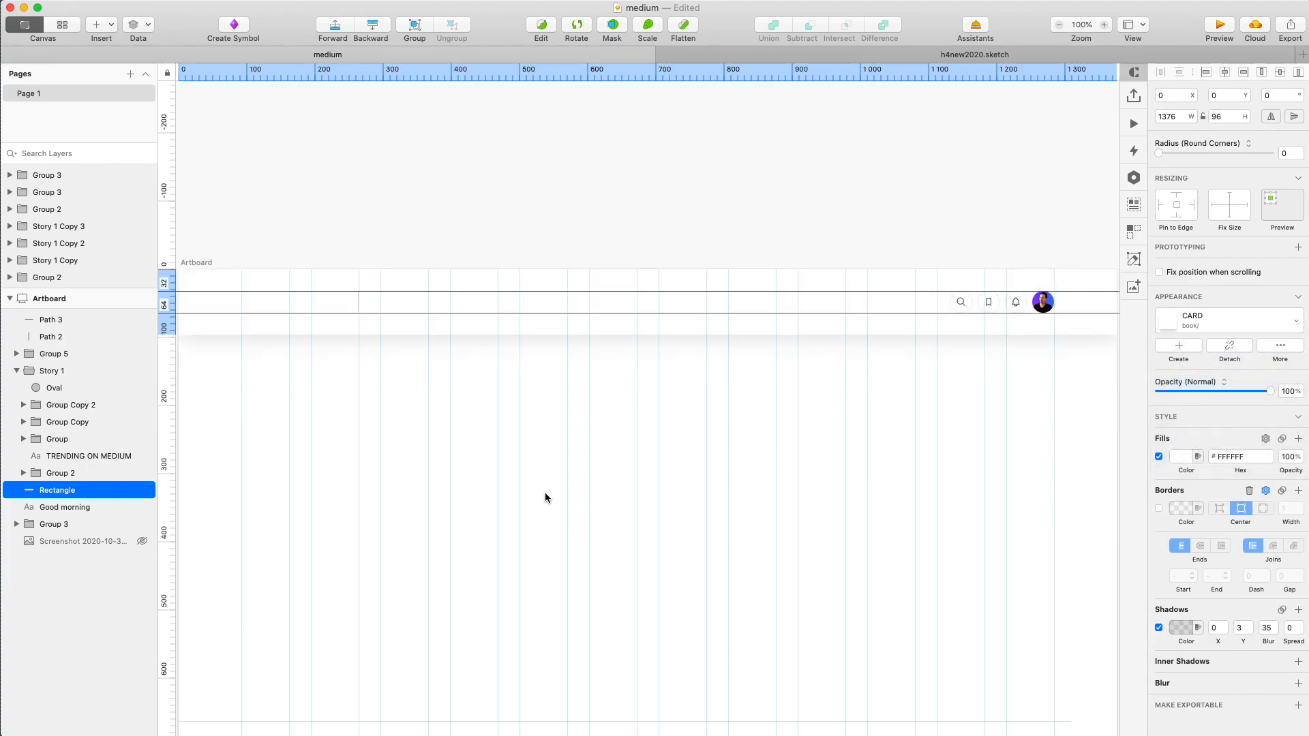
drag(84, 491, 61, 534)
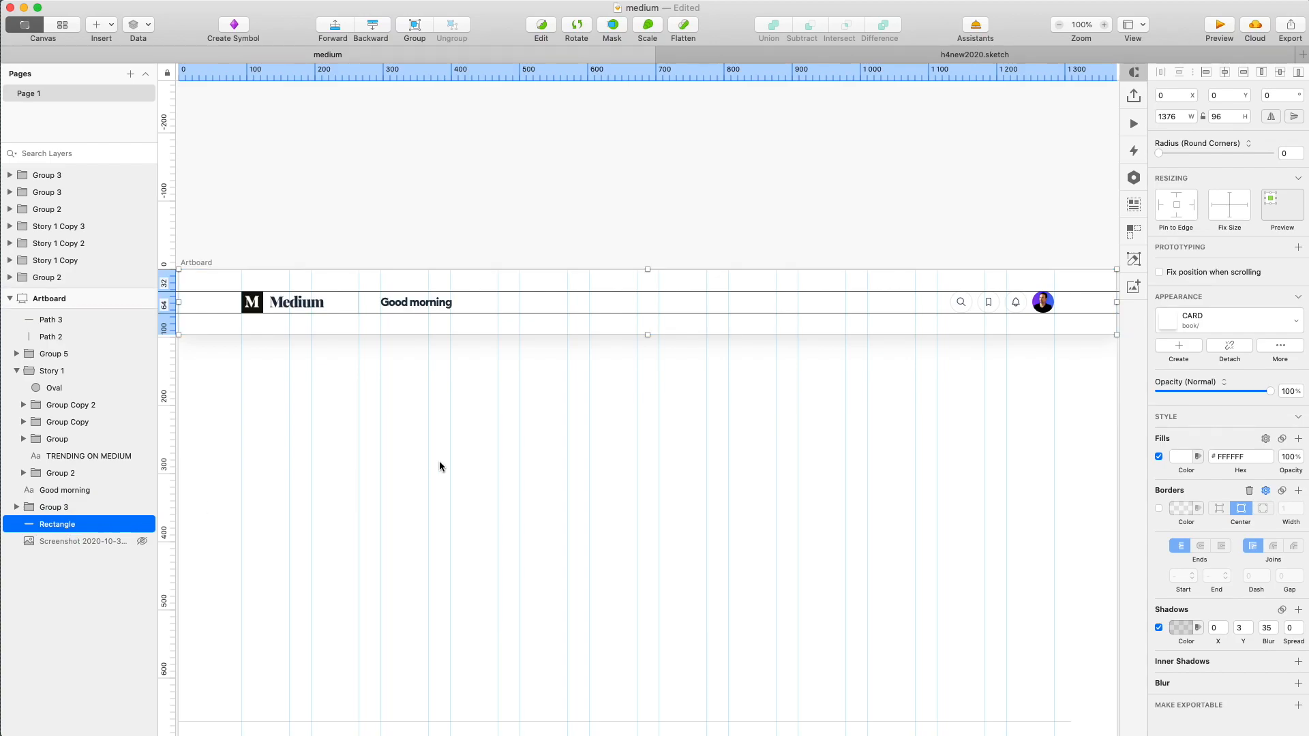
click(503, 471)
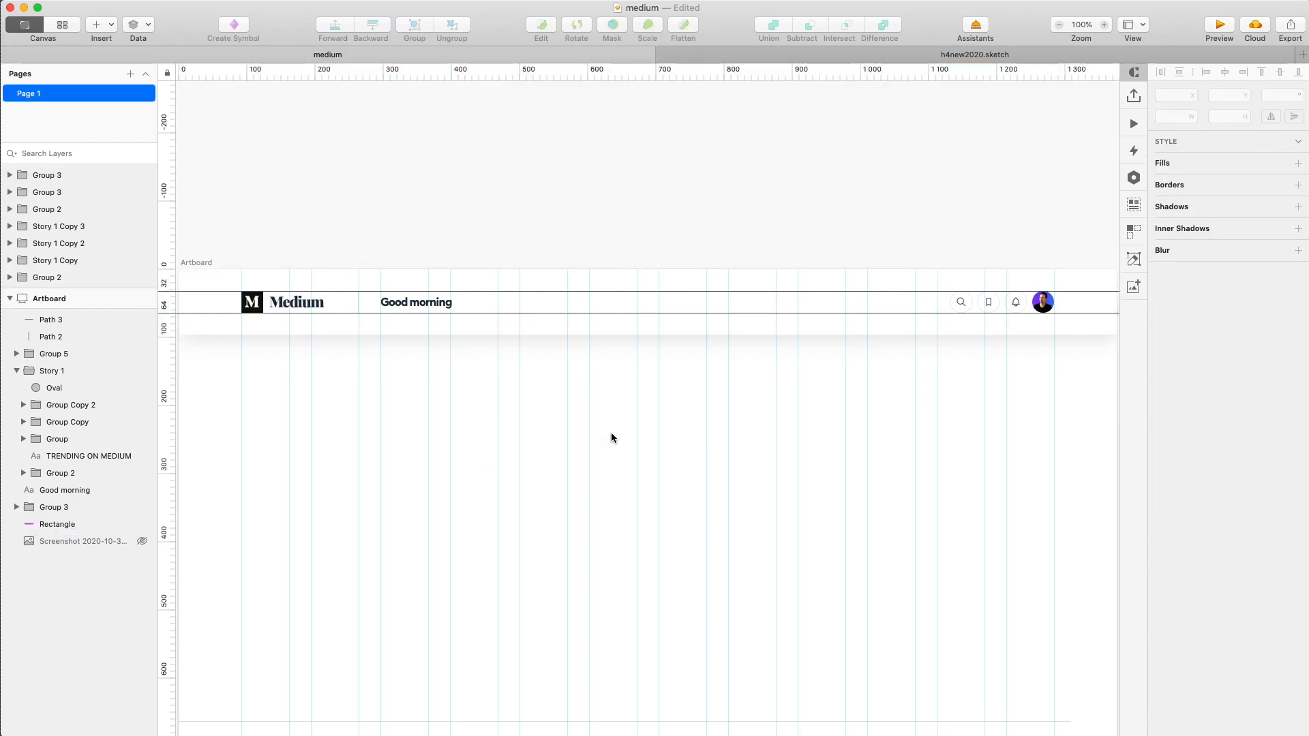
Move the LATEST FROM FOLLOWING block from beside the artboard to just below the header, under the logo.
key(z)
alt+click(592, 375)
click(666, 375)
key(z)
alt+click(646, 448)
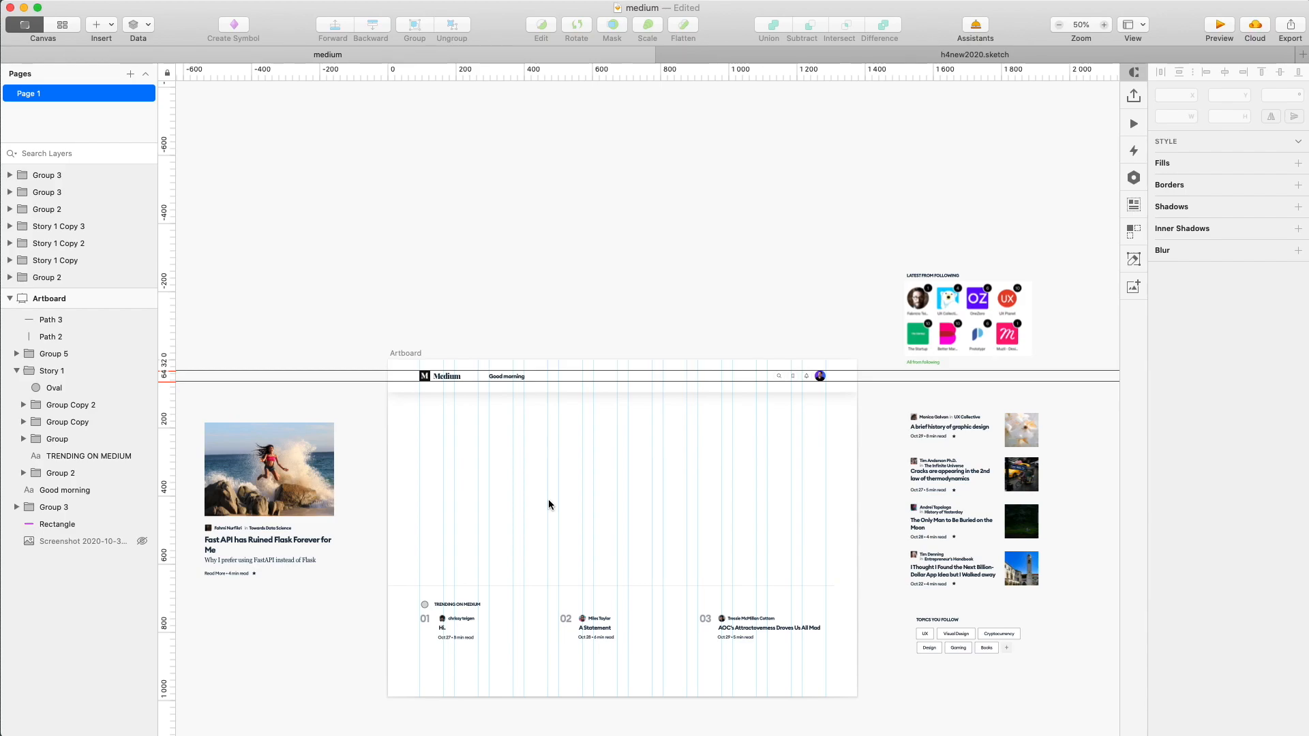
drag(951, 308, 441, 394)
Raise the LATEST FROM FOLLOWING heading above its avatars and place a copy of the TOPICS YOU FOLLOW block at X 519, Y 209.
key(super+0)
double_click(456, 444)
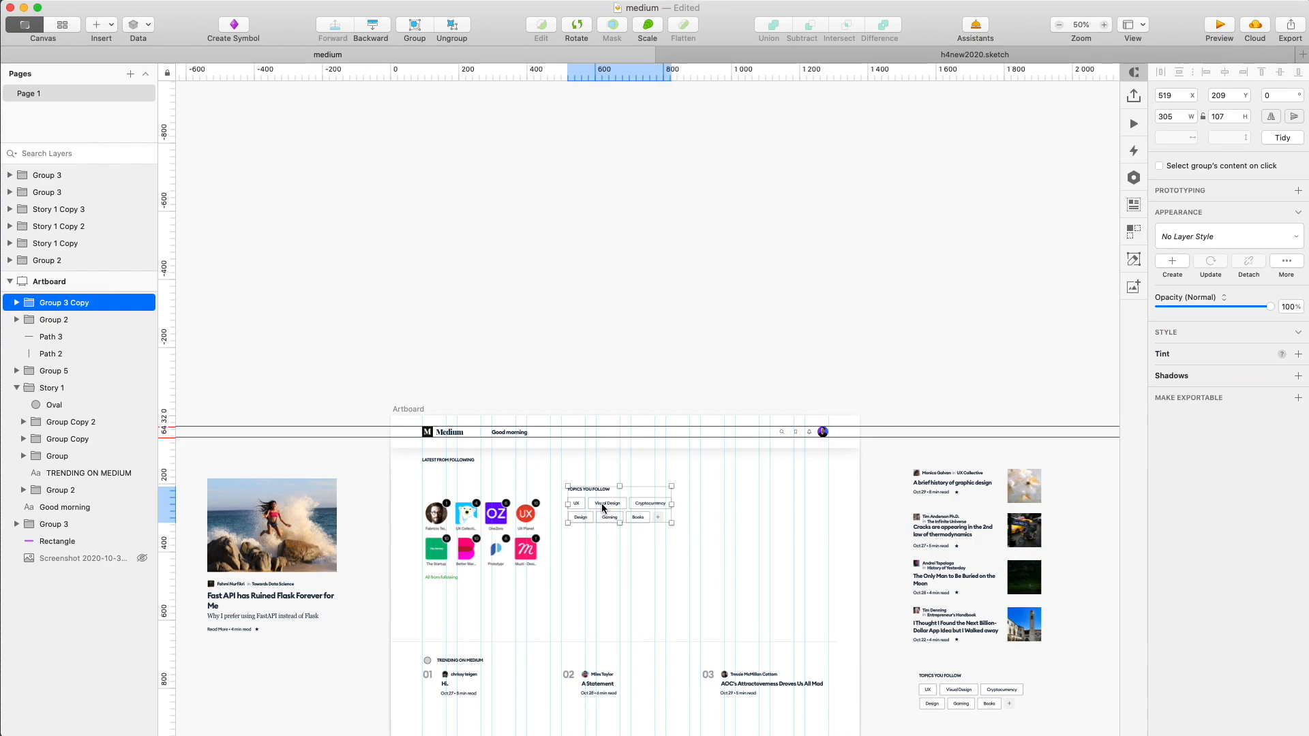
key(super+0)
click(595, 583)
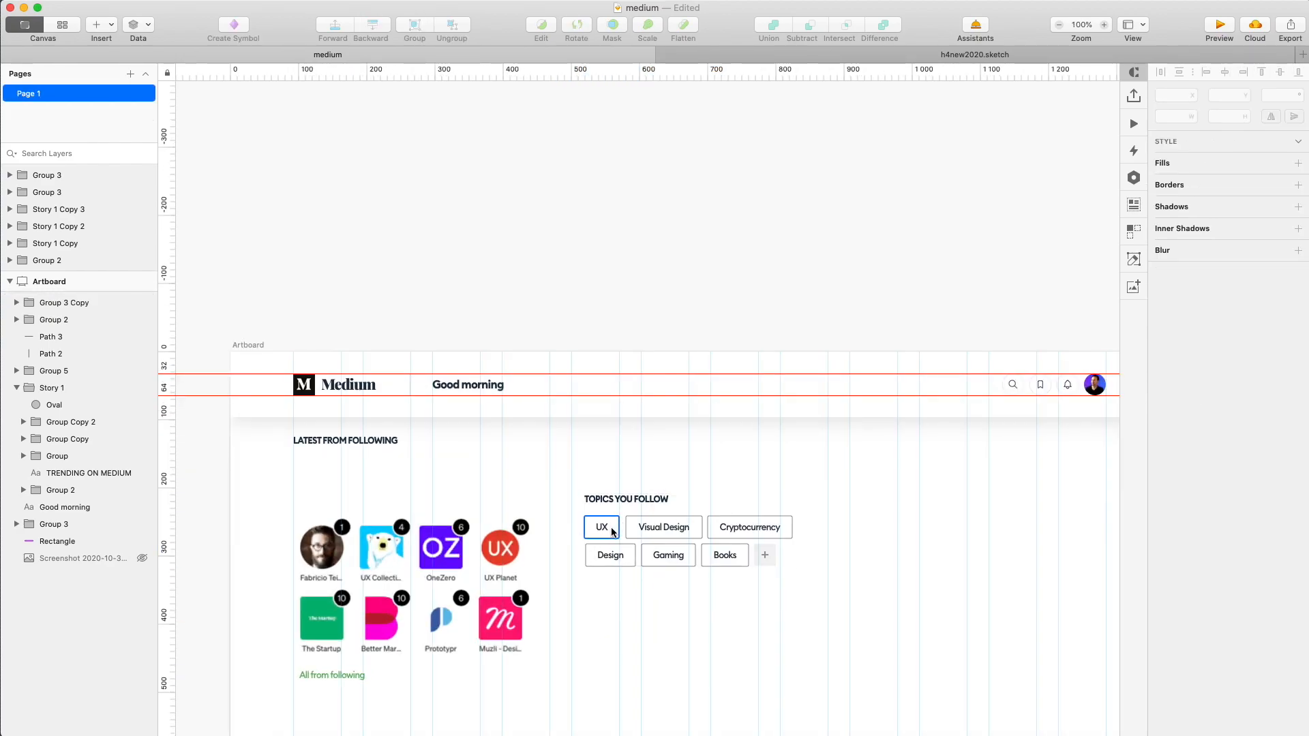
Move the UX tag from the copied topics block to X 296, Y 113 beside the LATEST FROM FOLLOWING heading and relabel it "All".
super+click(611, 532)
shift+super+click(607, 529)
drag(613, 537, 480, 440)
click(462, 446)
double_click(450, 441)
text(All)
key(Escape)
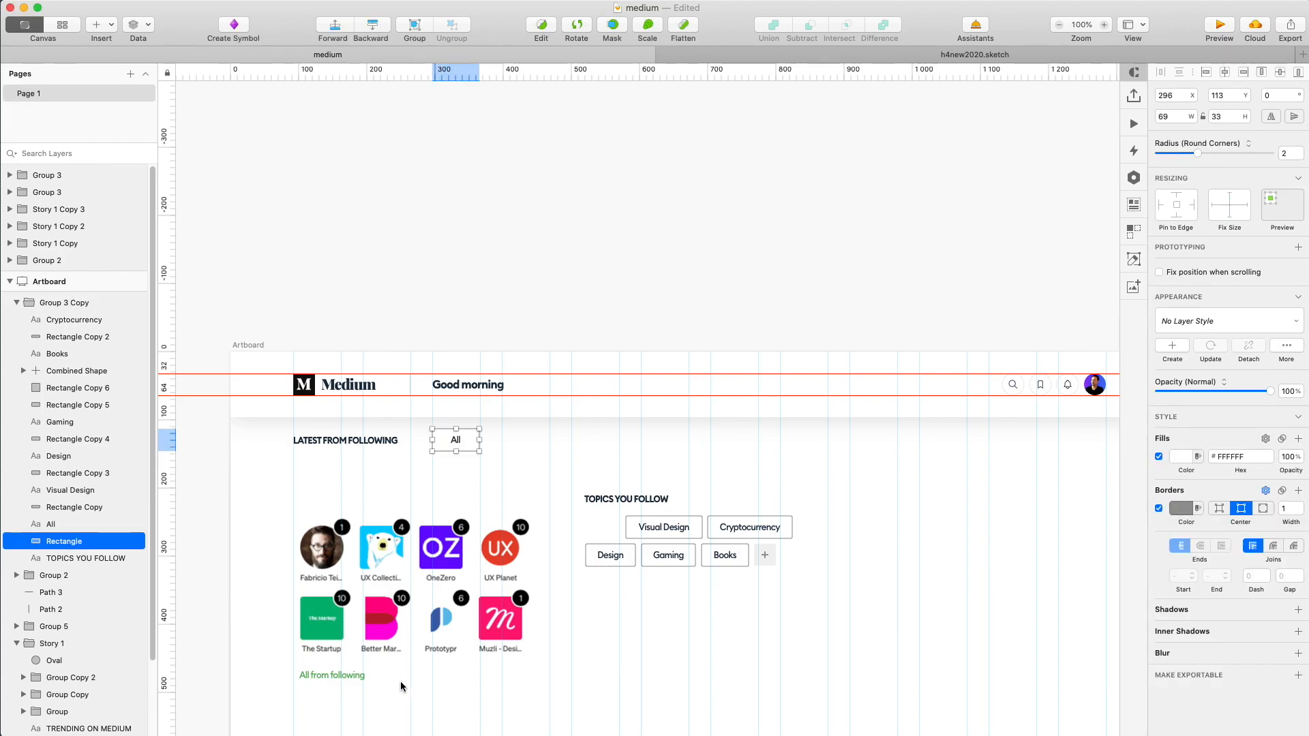
Fill the All tag with the green of the All from following link and turn off its border.
click(365, 675)
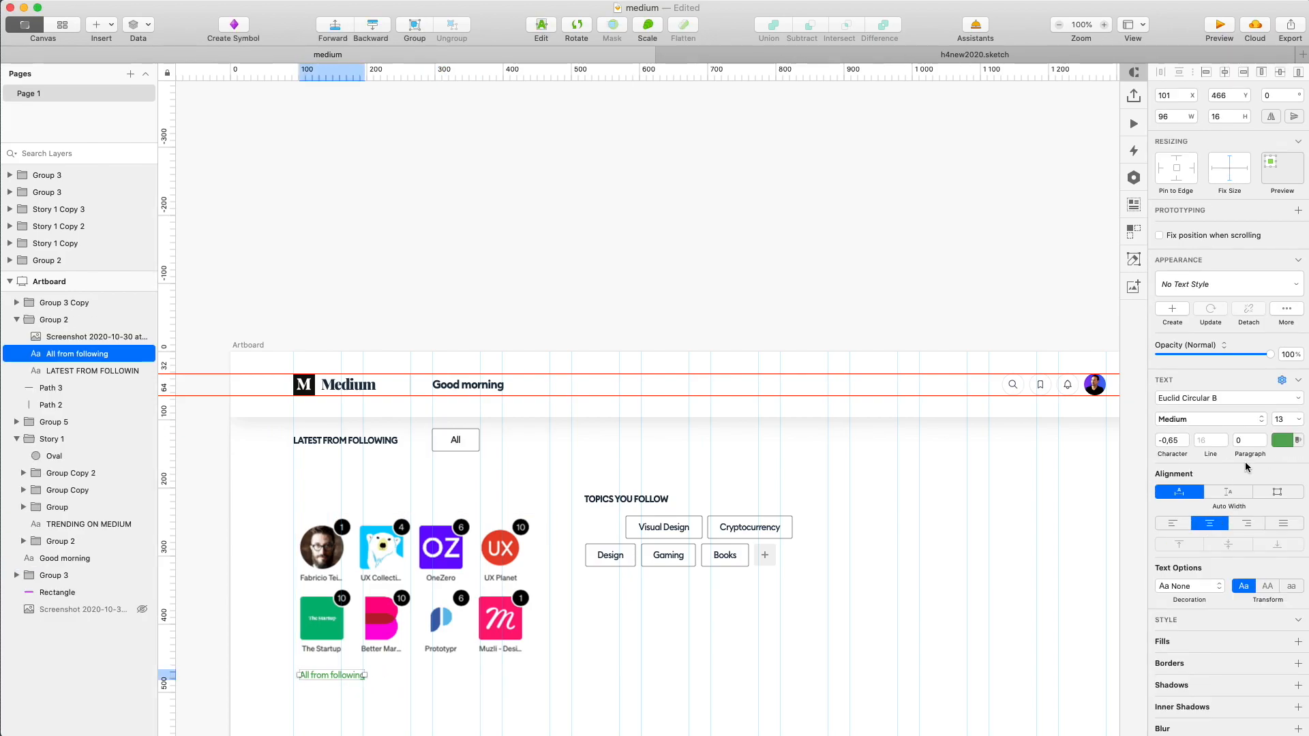
click(1282, 441)
key(super+c)
key(Escape)
super+click(473, 448)
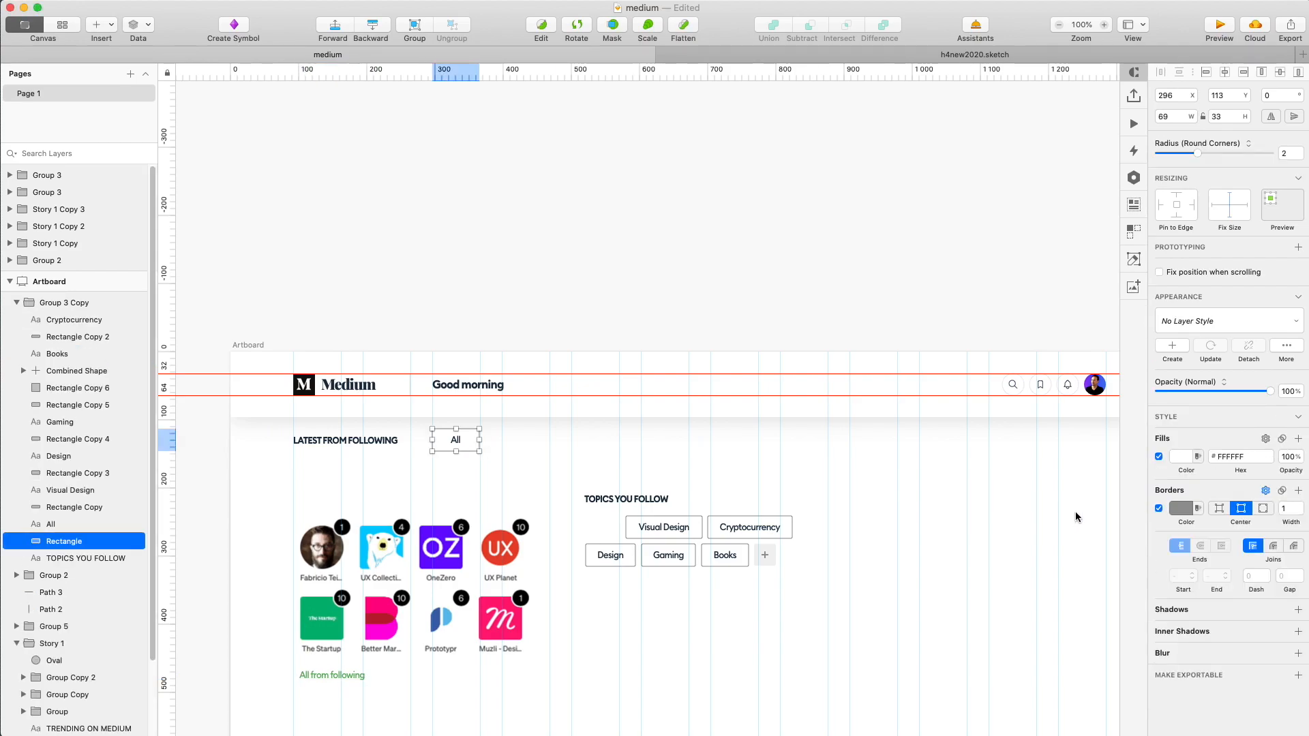
click(1160, 512)
click(1182, 461)
key(super+v)
click(491, 443)
Change the All tag's label colour to white.
super+click(451, 442)
key(ctrl+c)
click(502, 310)
click(475, 443)
Move the Visual Design tag and its label from the copied topics block to X 398, Y 113 beside the All tag.
click(635, 526)
shift+click(652, 527)
drag(651, 527, 527, 439)
Relabel the Visual Design tag with the followed author's first name and narrow its text box from the left to 57 px.
double_click(546, 442)
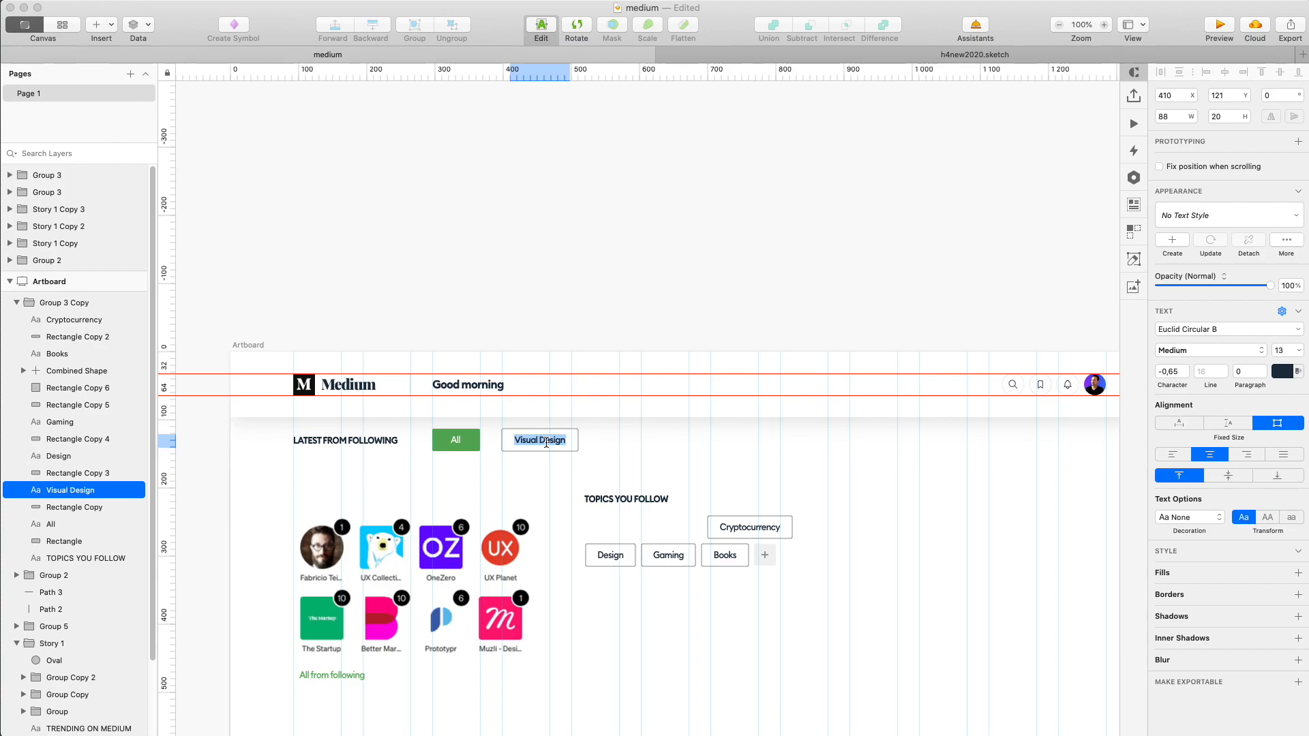
text(Fabricio)
key(Escape)
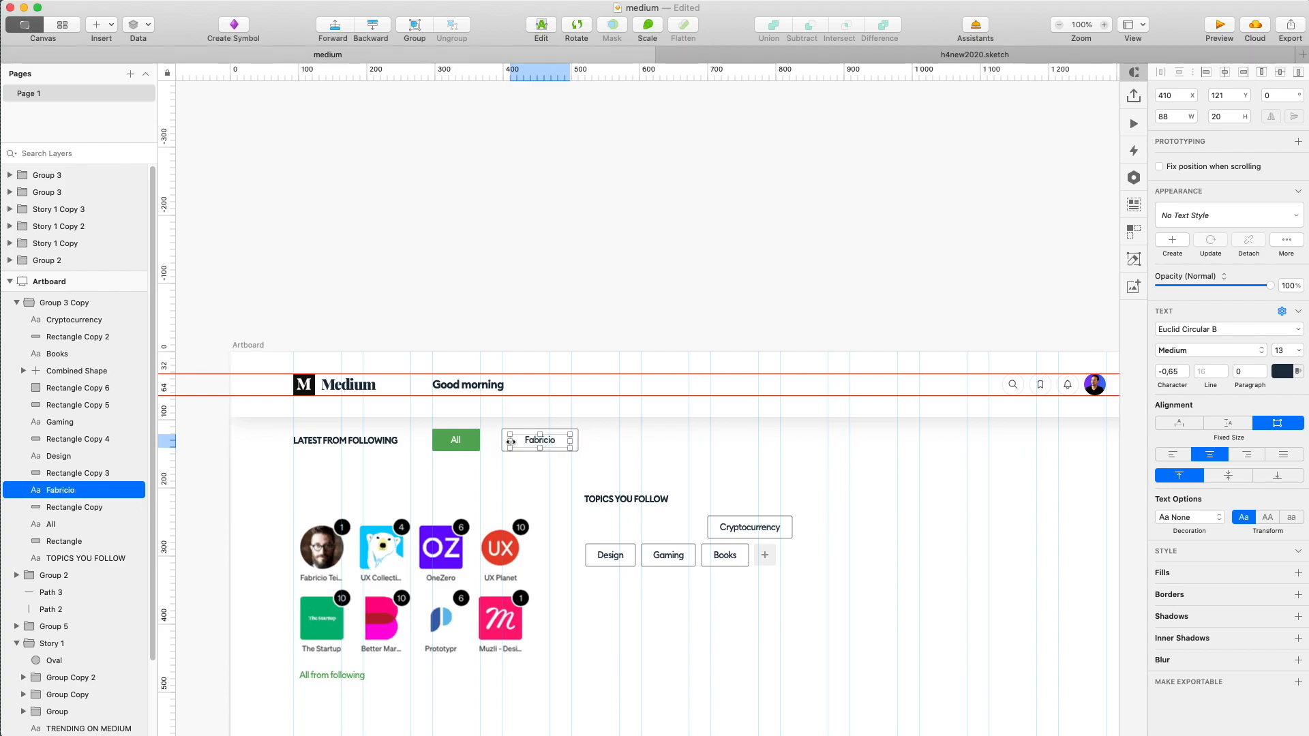
drag(511, 442, 531, 442)
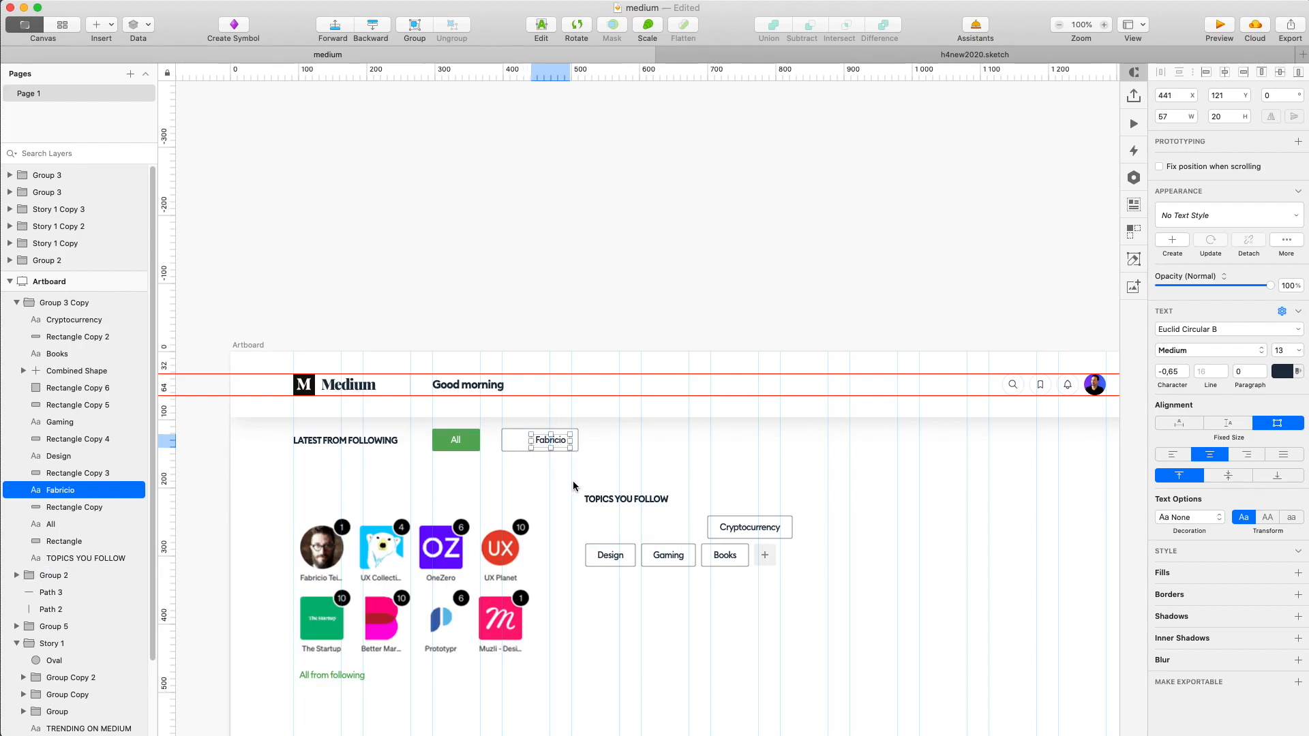
Place a copy of the author tag at X 529, Y 113 in the same row and relabel it "UX Collective".
shift+click(514, 451)
drag(514, 451, 603, 451)
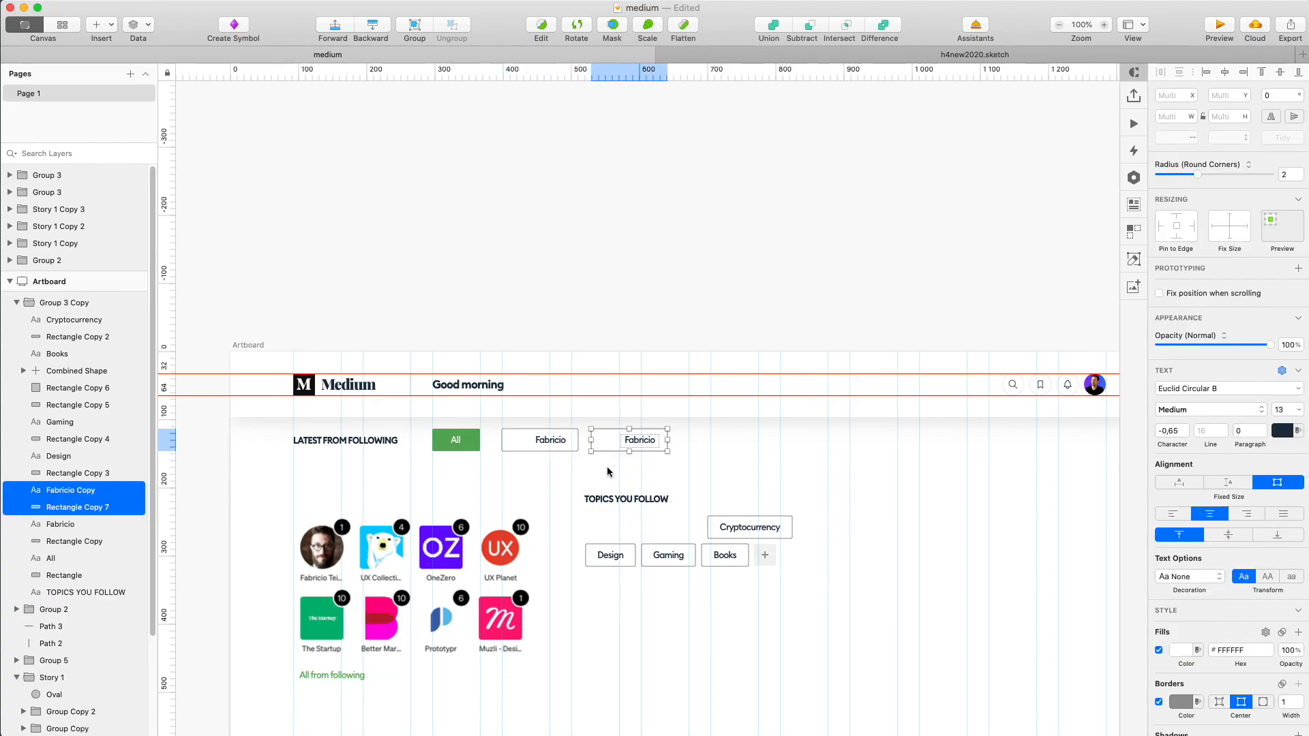
key(Escape)
double_click(633, 447)
key(Return)
text(UX Collective)
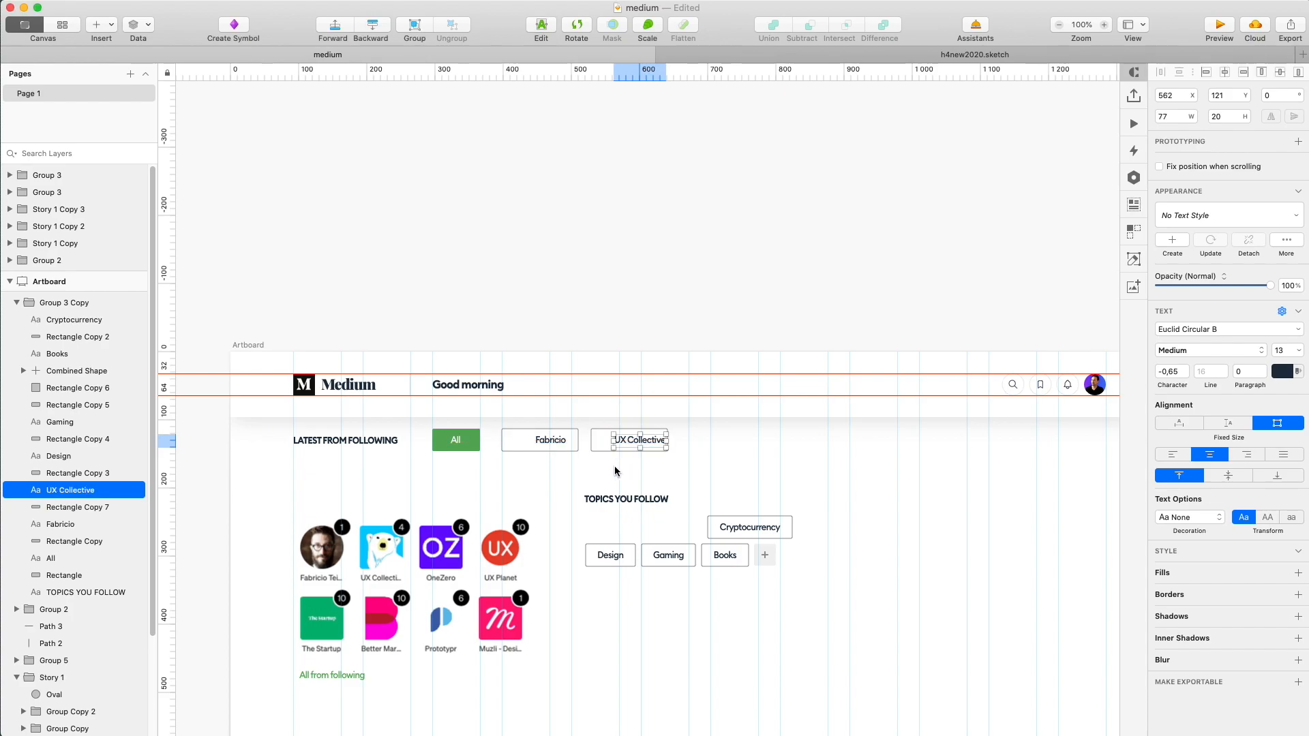
key(Escape)
key(Escape)
Duplicate the UX Collective tag to its right with the same spacing and relabel the copy "The Startup".
drag(599, 465, 727, 434)
key(Escape)
double_click(726, 449)
key(Return)
text(The Startup)
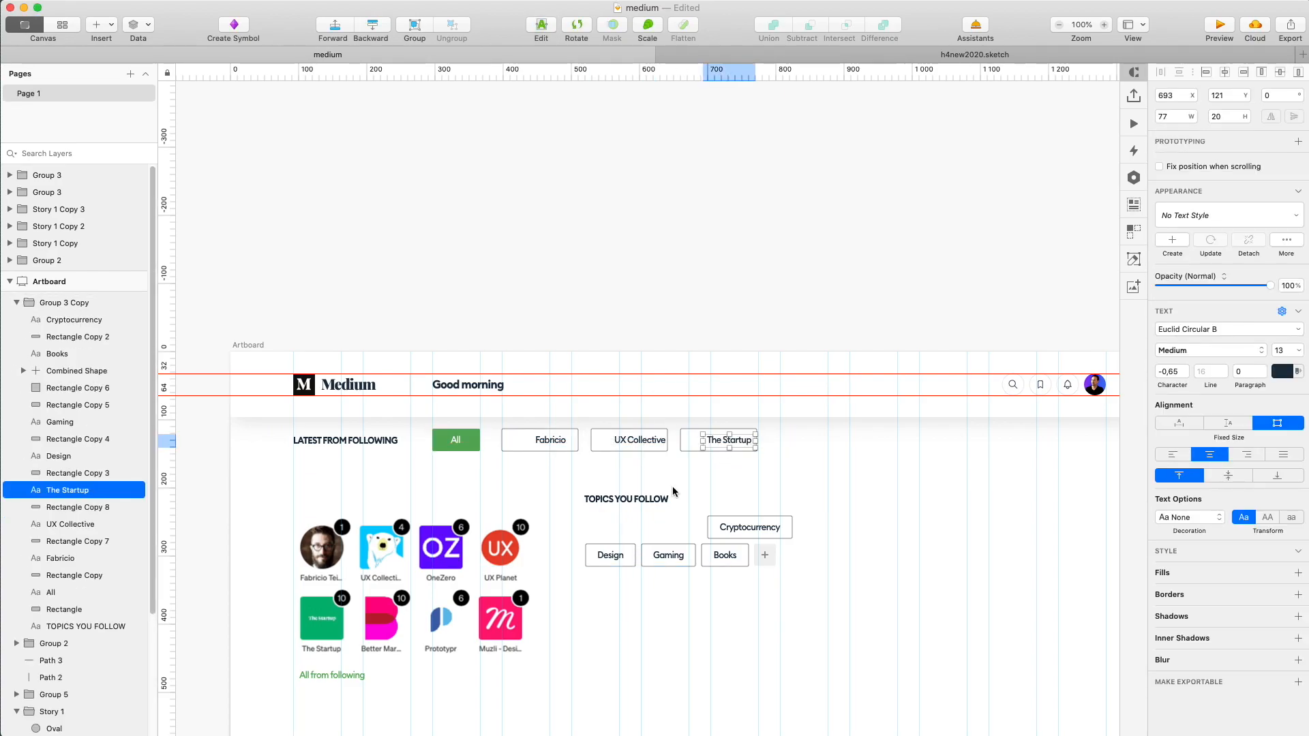
key(Escape)
Delete the leftover TOPICS YOU FOLLOW heading and remaining topic tags from the copied block.
key(Escape)
drag(583, 591, 816, 488)
key(Delete)
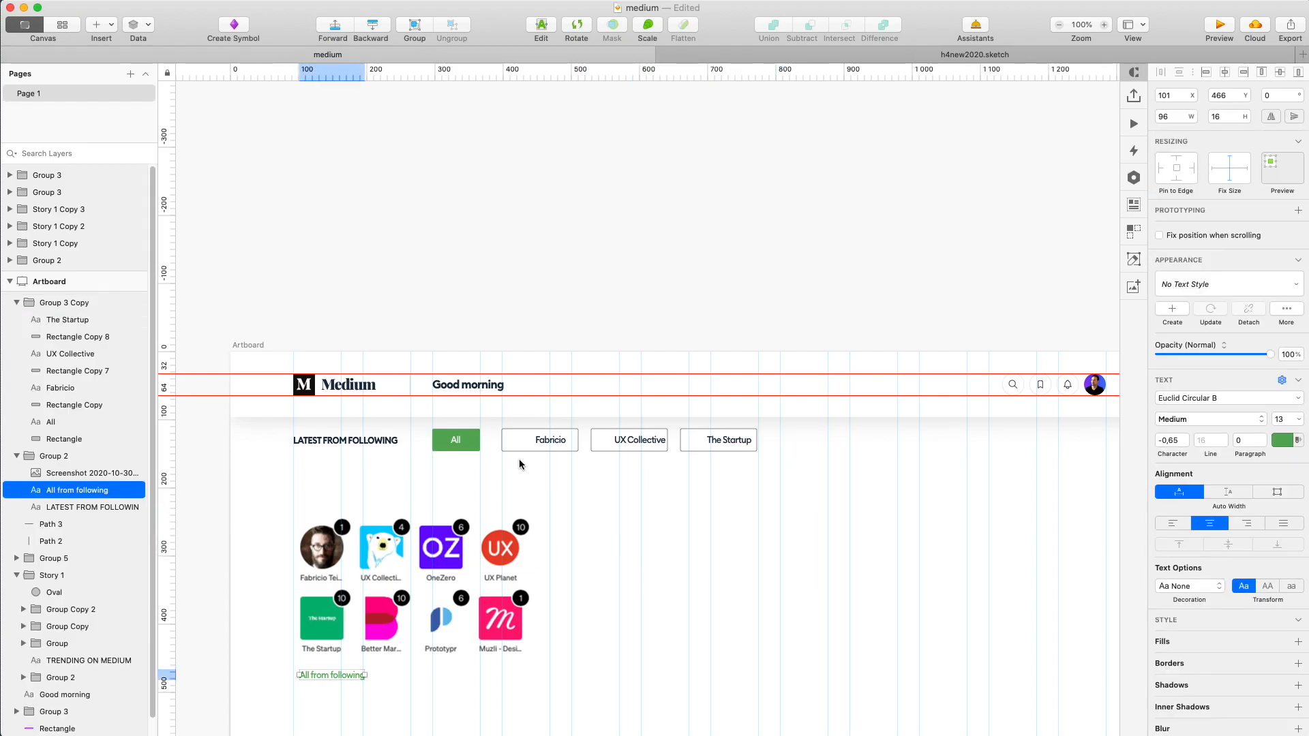
Draw a 16 px circle at X 357, Y 107 on the All tag's upper-right corner and give it the header rectangle's CARD style.
click(468, 441)
click(469, 441)
key(o)
drag(488, 388, 513, 403)
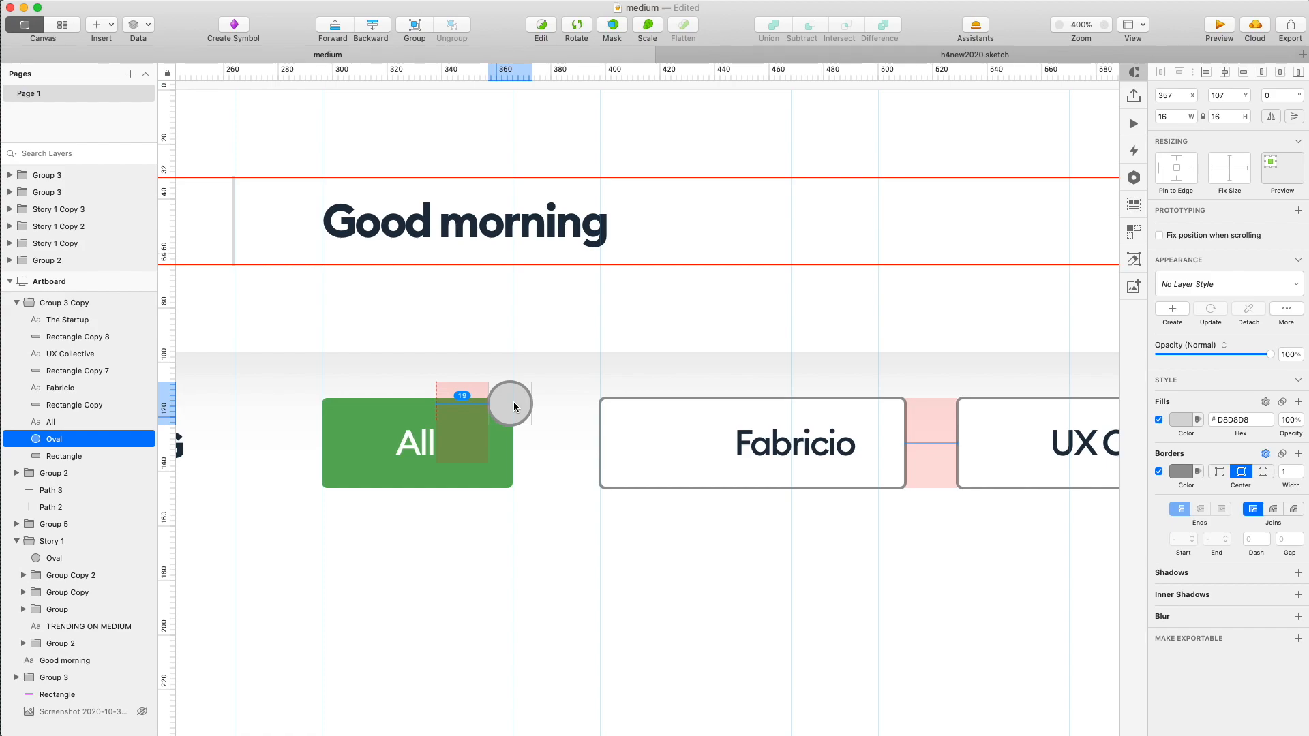
right_click(785, 312)
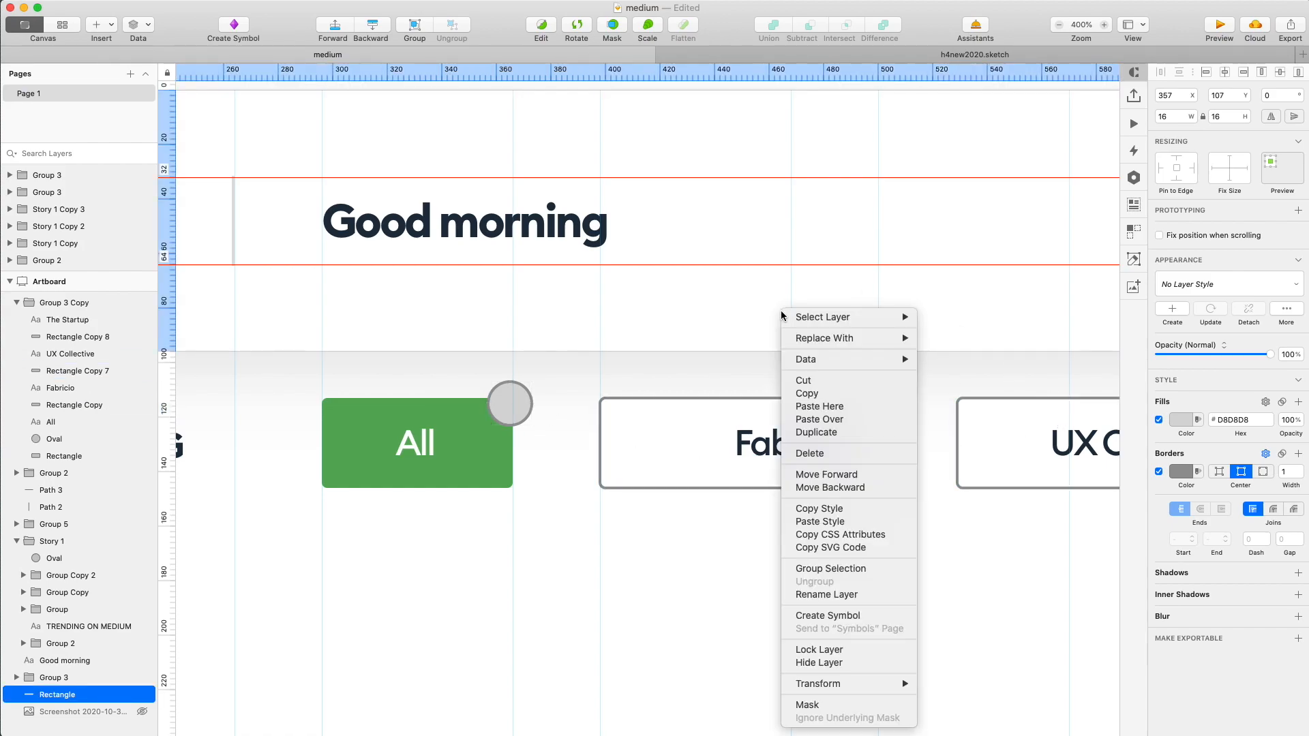
click(812, 518)
Add a green "16" label at font size 9 inside the circle on the All tag.
key(t)
click(510, 403)
text(16)
key(ctrl+c)
click(495, 471)
click(1280, 419)
text(9)
Duplicate The Startup tag to its right and relabel the copy "hype4".
scroll(518, 413, down, 3)
scroll(662, 491, right, 4)
click(672, 438)
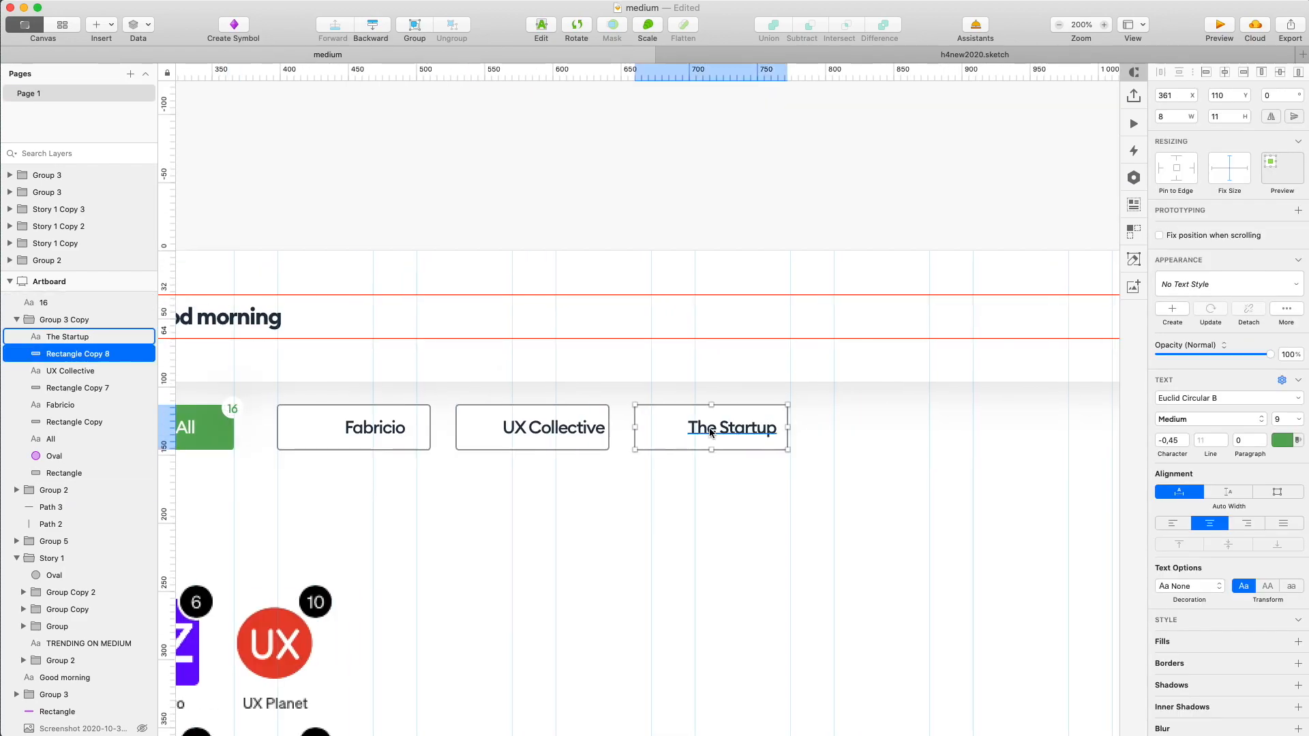
shift+click(709, 431)
drag(709, 431, 895, 433)
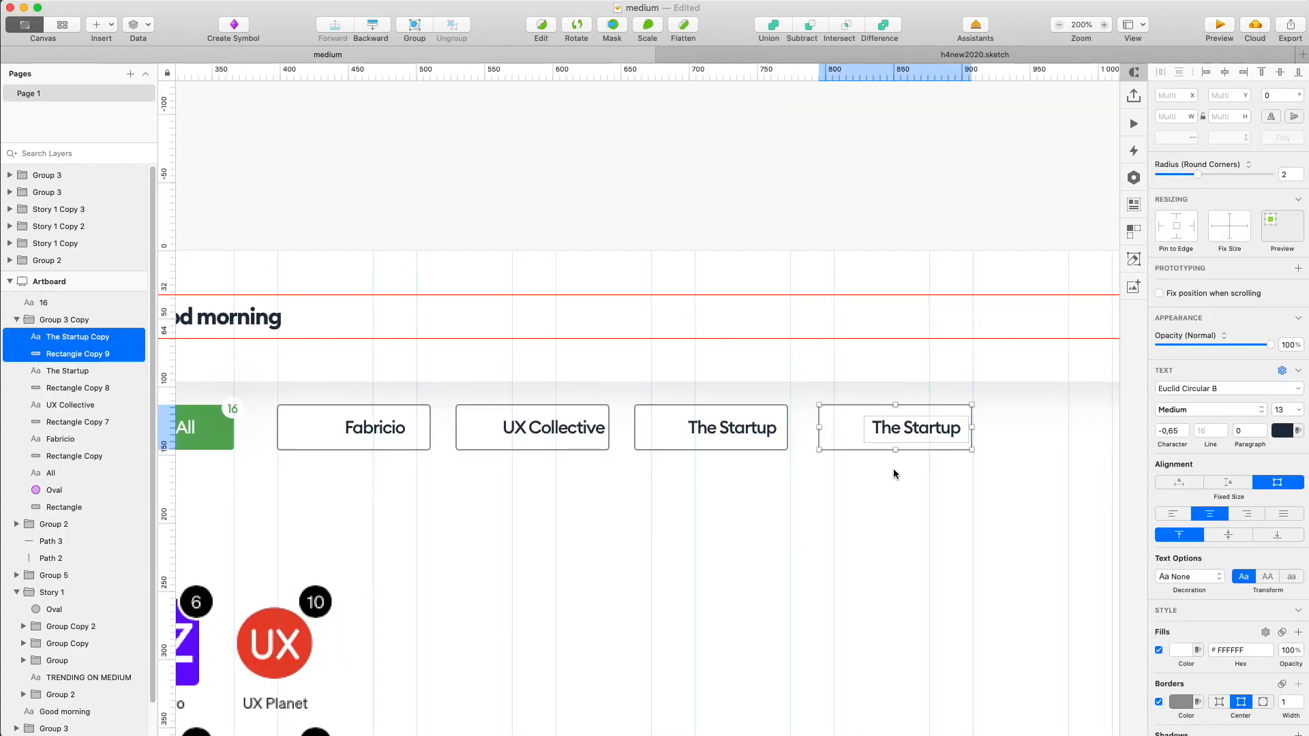
double_click(890, 428)
double_click(885, 425)
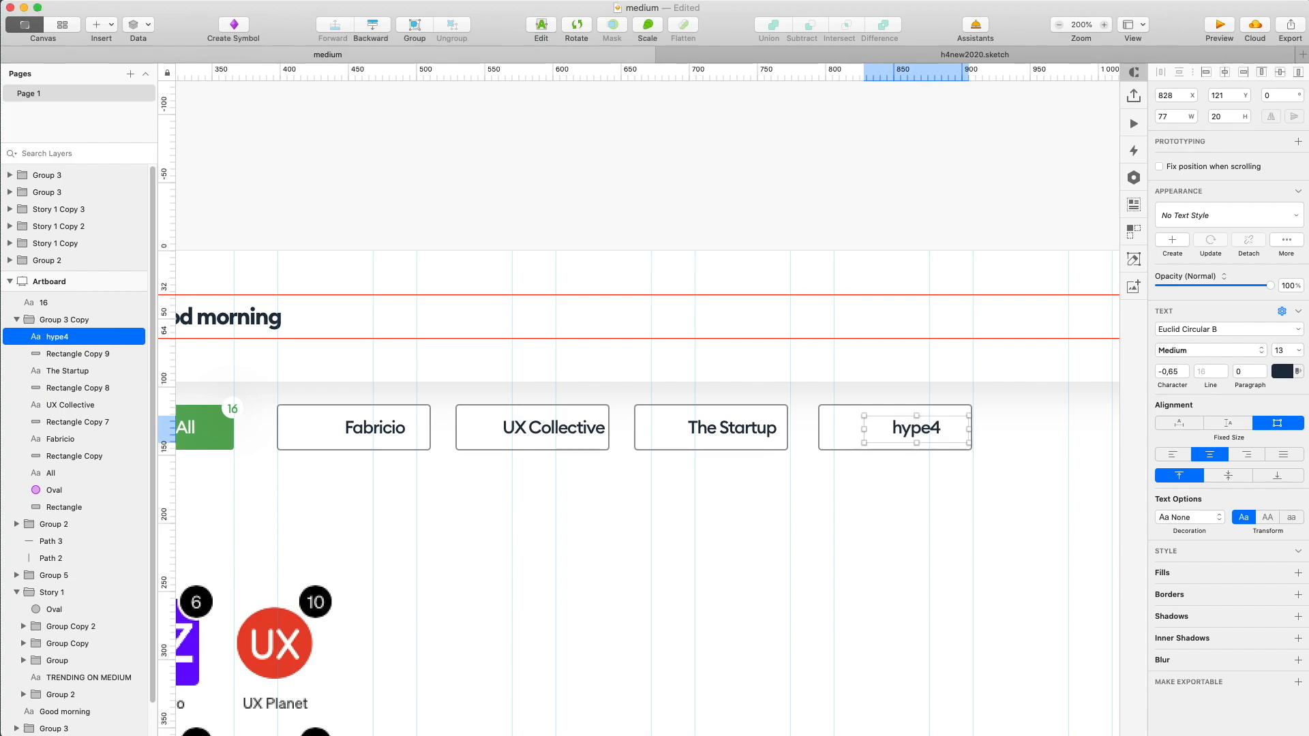
click(765, 502)
Set the border colour of the four outlined tags to #1E3040, sampled from the Good morning text.
scroll(765, 502, down, 5)
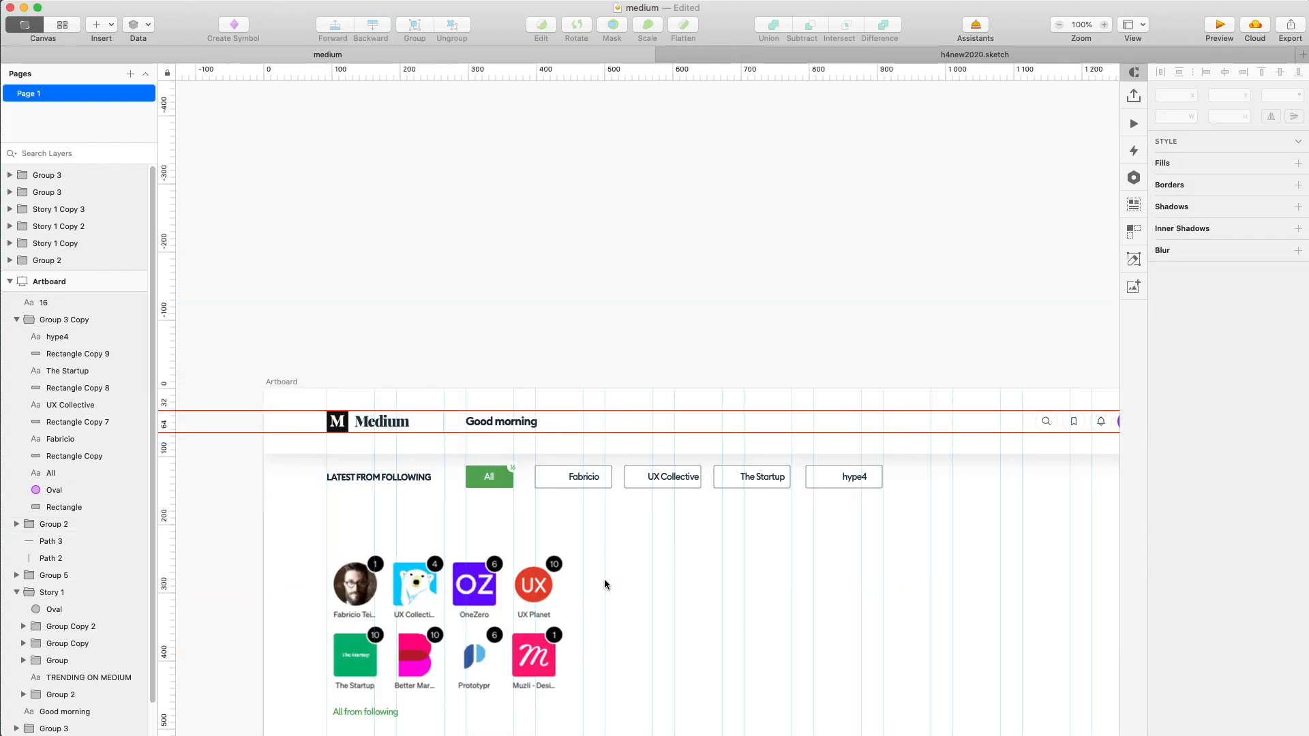
click(607, 485)
click(624, 496)
click(607, 484)
shift+click(690, 483)
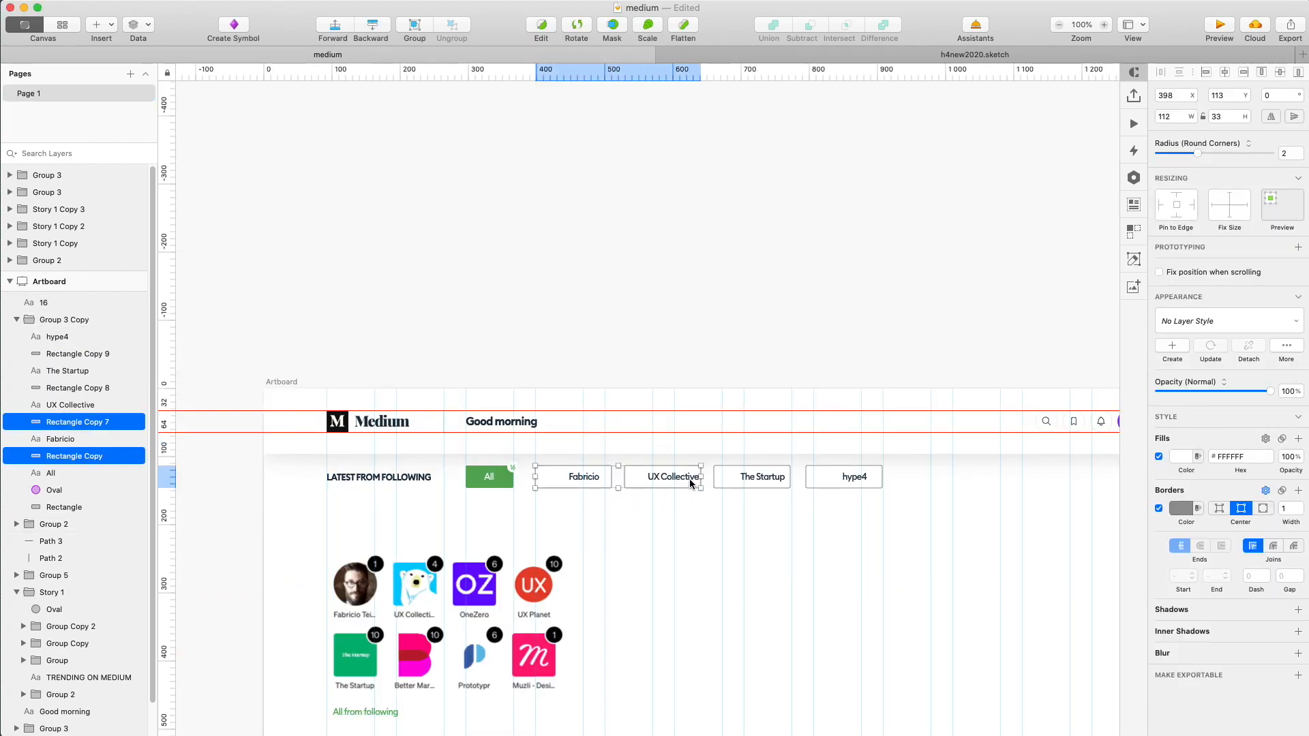
shift+click(726, 484)
shift+click(817, 487)
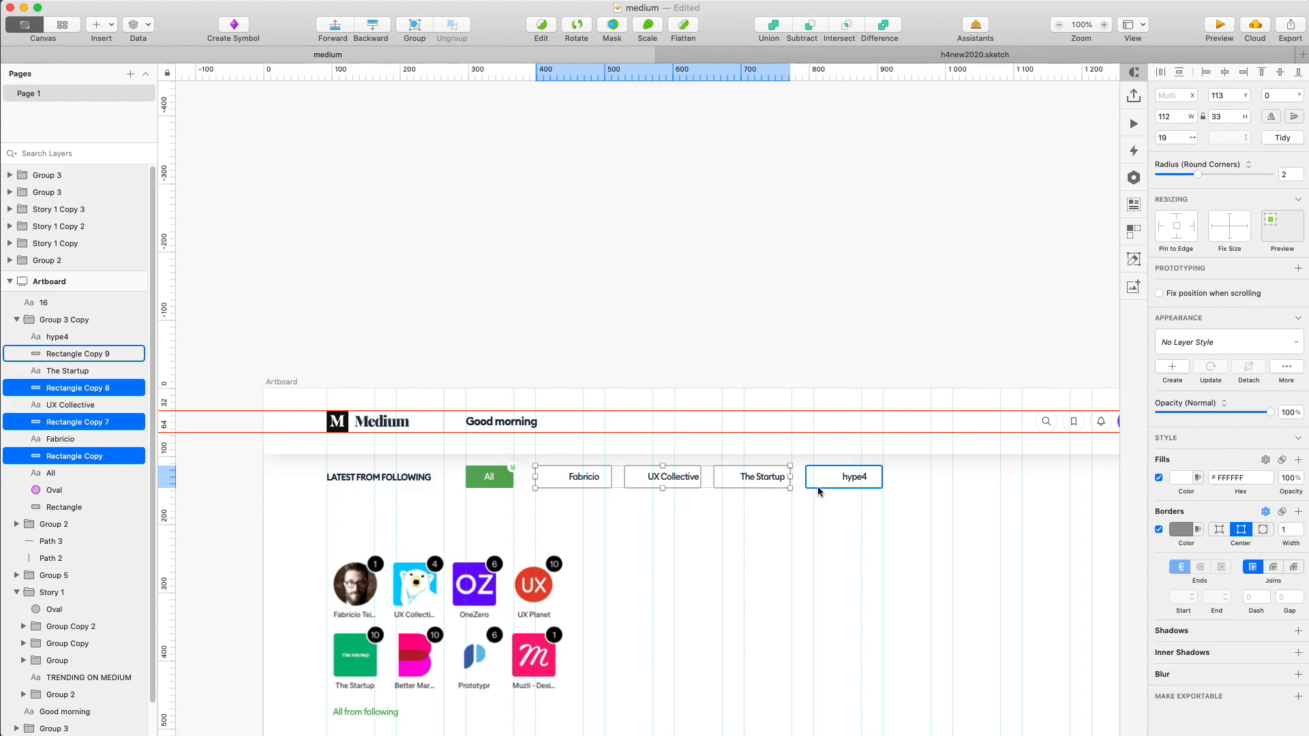
click(1182, 530)
click(1165, 701)
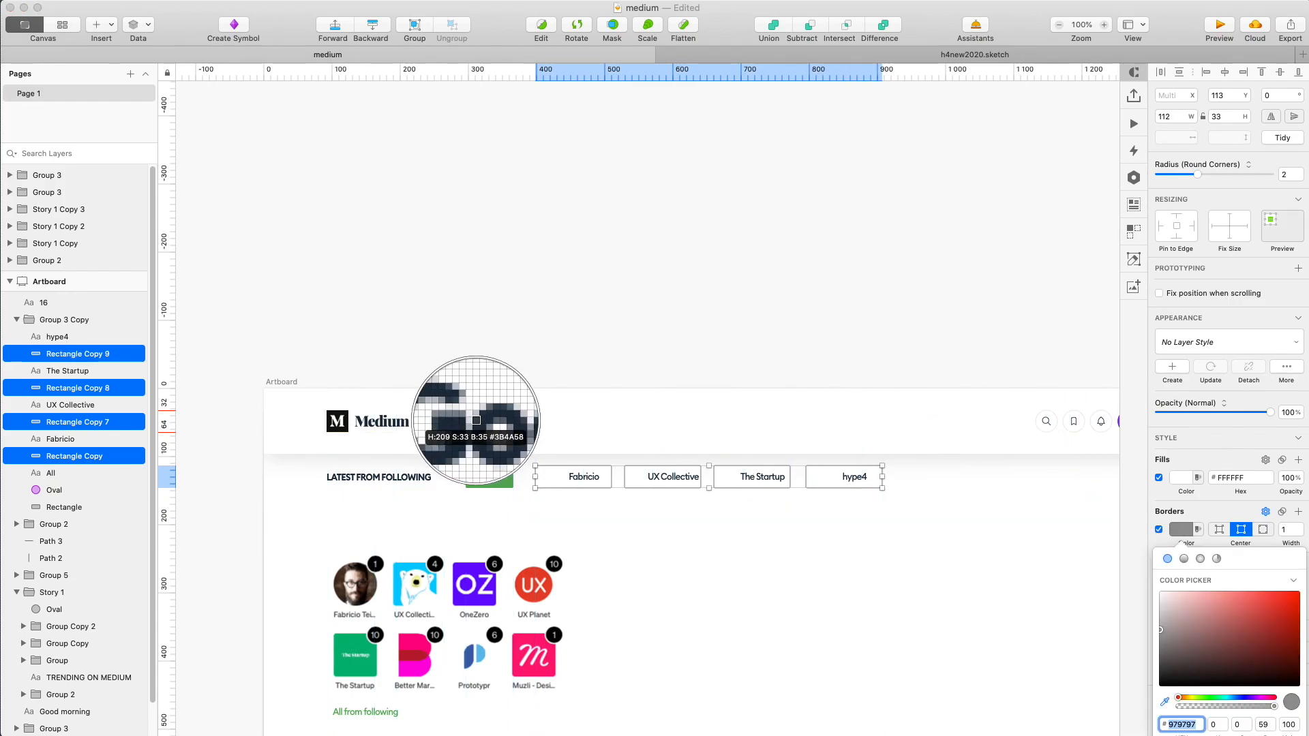
click(477, 422)
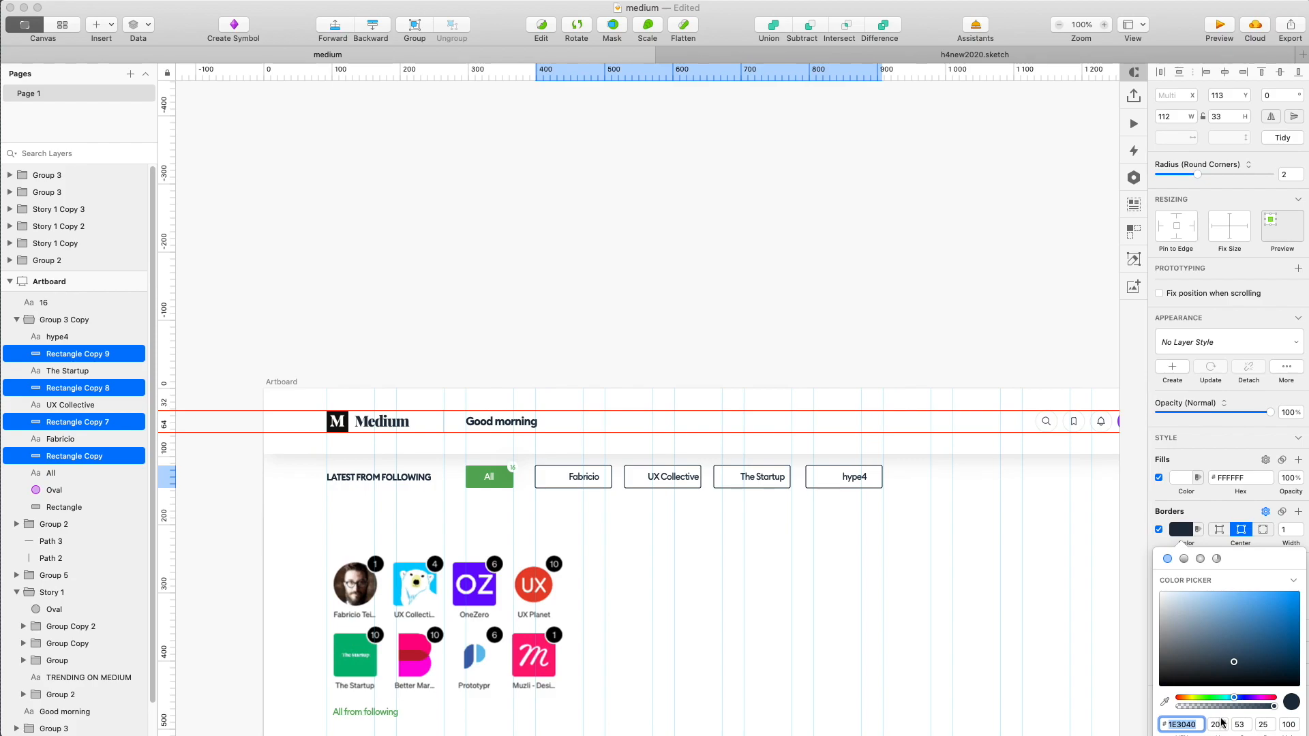
Soften the border colour of the four outlined tags to a greyer blue with saturation 13 and higher brightness.
click(1263, 725)
key(shift+Up)
key(shift+Up)
key(shift+Up)
key(shift+Up)
key(shift+Down)
click(1240, 725)
key(shift+Down)
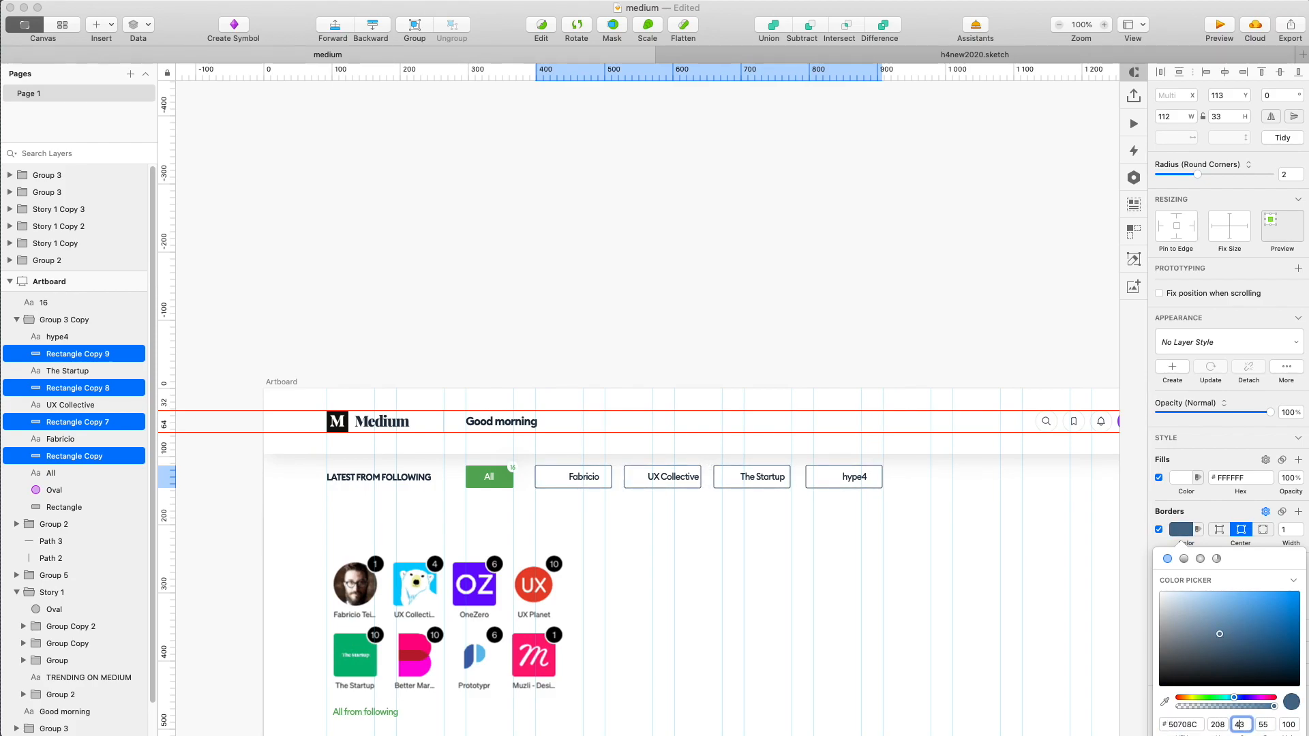
key(shift+Down)
key(shift+Down)
click(1263, 724)
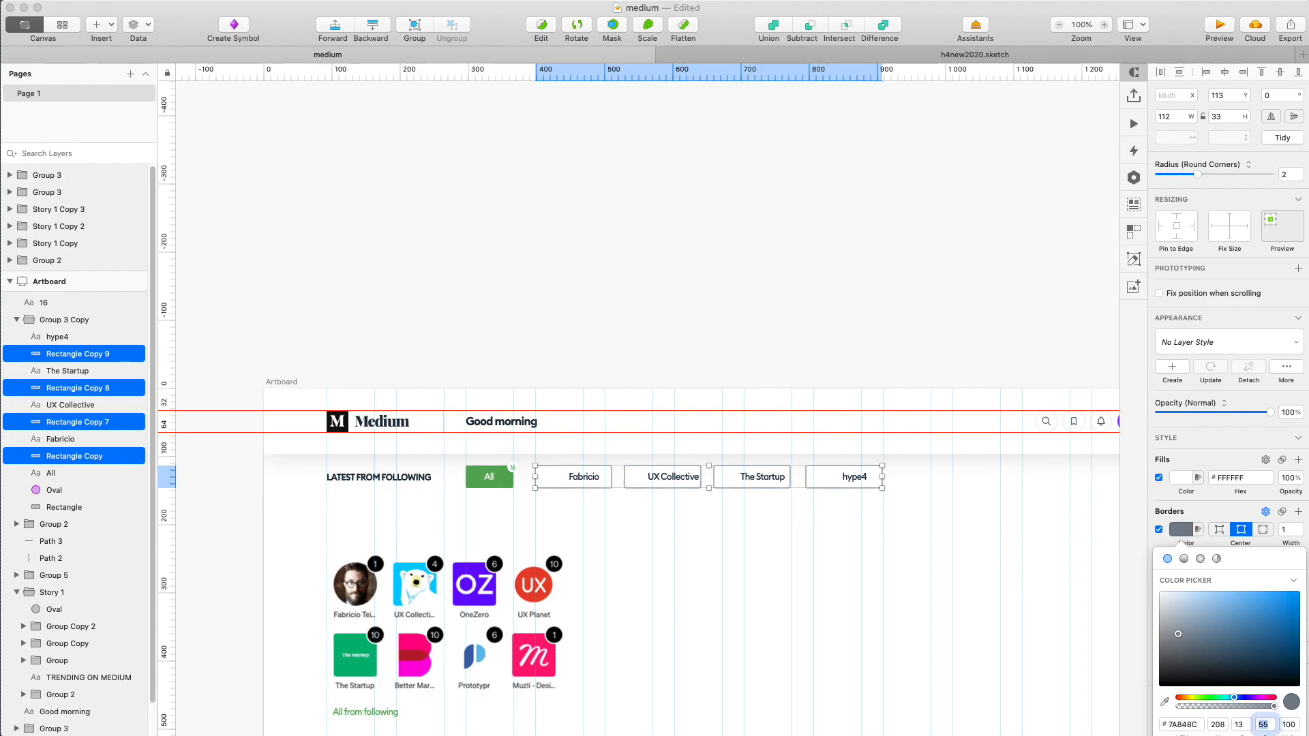
key(shift+Up)
click(776, 576)
Lighten the text colour of the four outlined tags' labels to a dark slate blue.
click(578, 484)
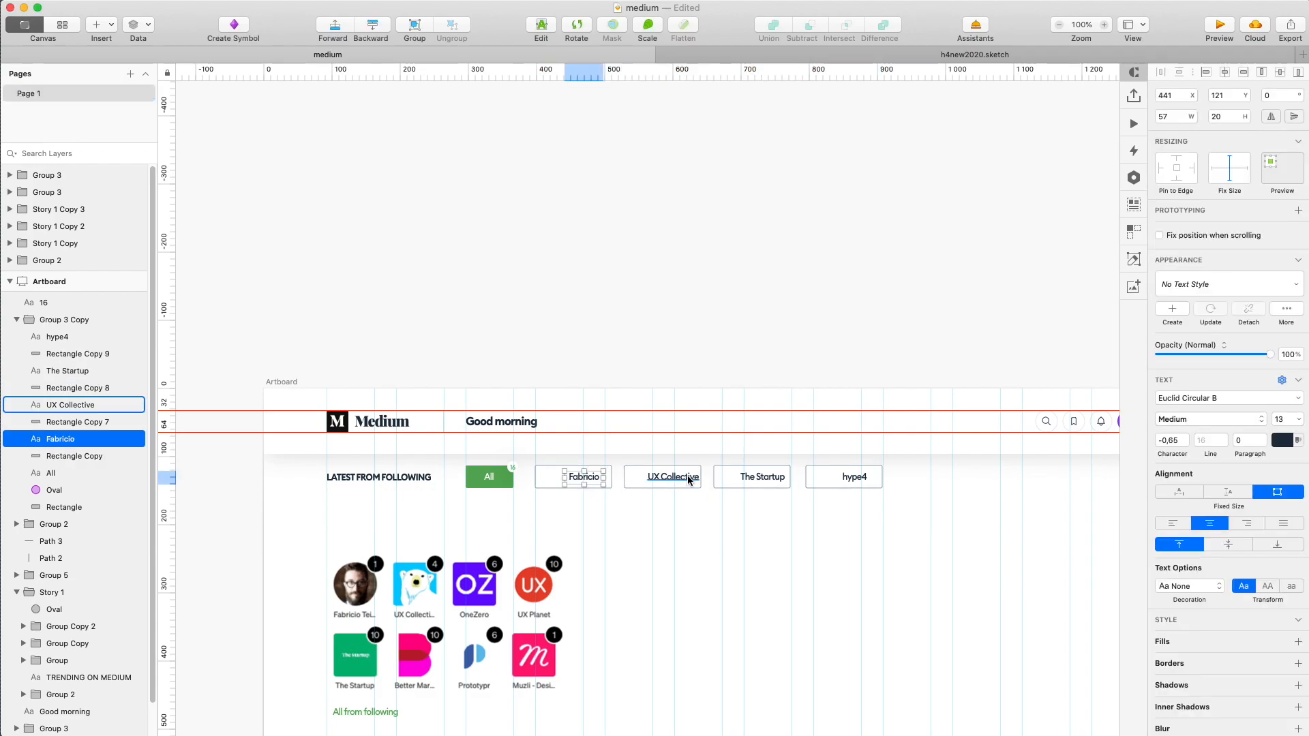
shift+click(693, 477)
shift+click(766, 476)
shift+click(871, 476)
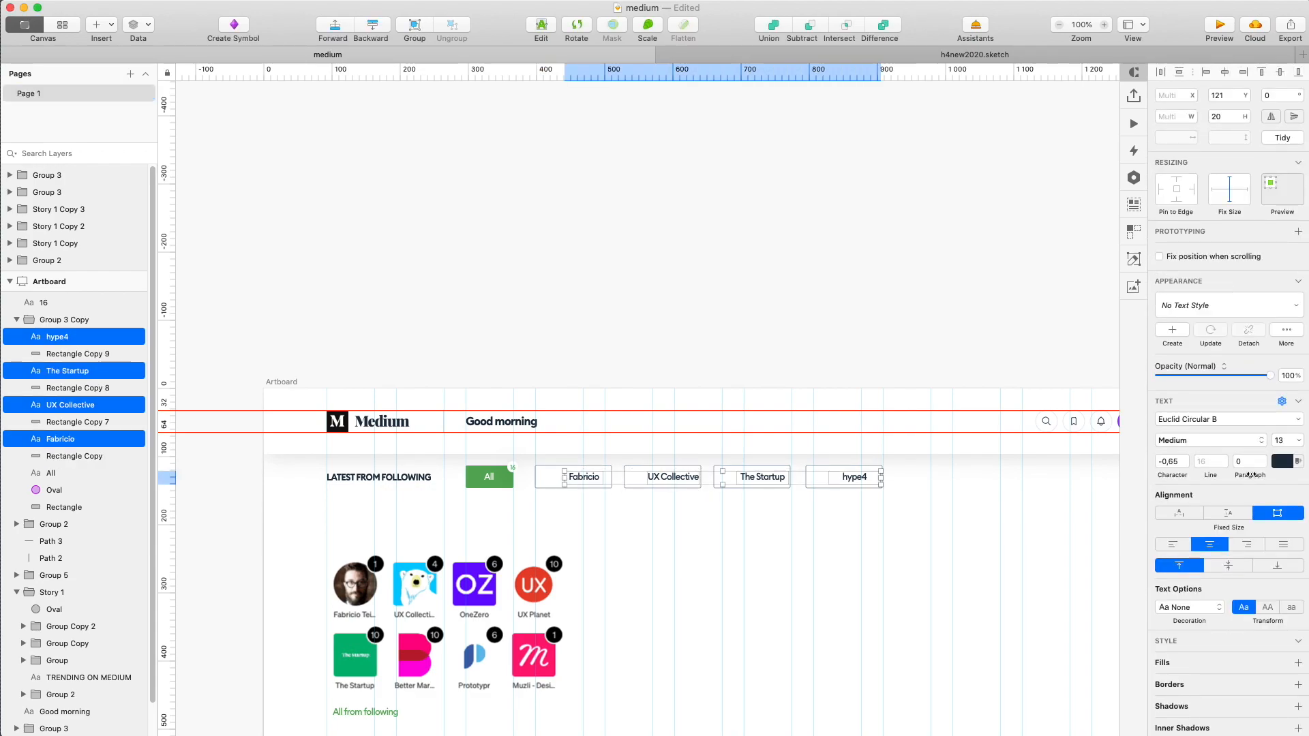
click(1275, 465)
drag(1220, 575, 1203, 554)
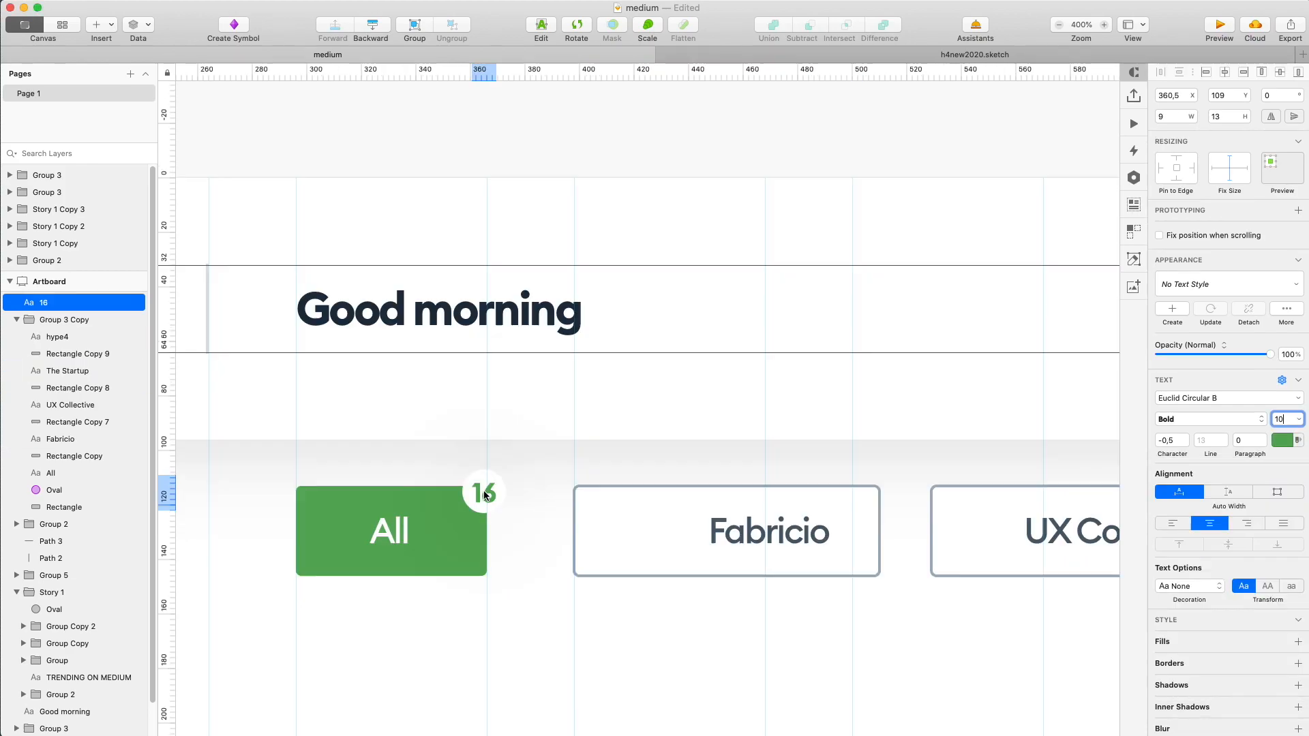
Group the 16 label with its circle and place a copy of the badge at X 490, Y 107 on the author tag's corner.
click(484, 490)
shift+click(470, 504)
key(super+g)
key(super+d)
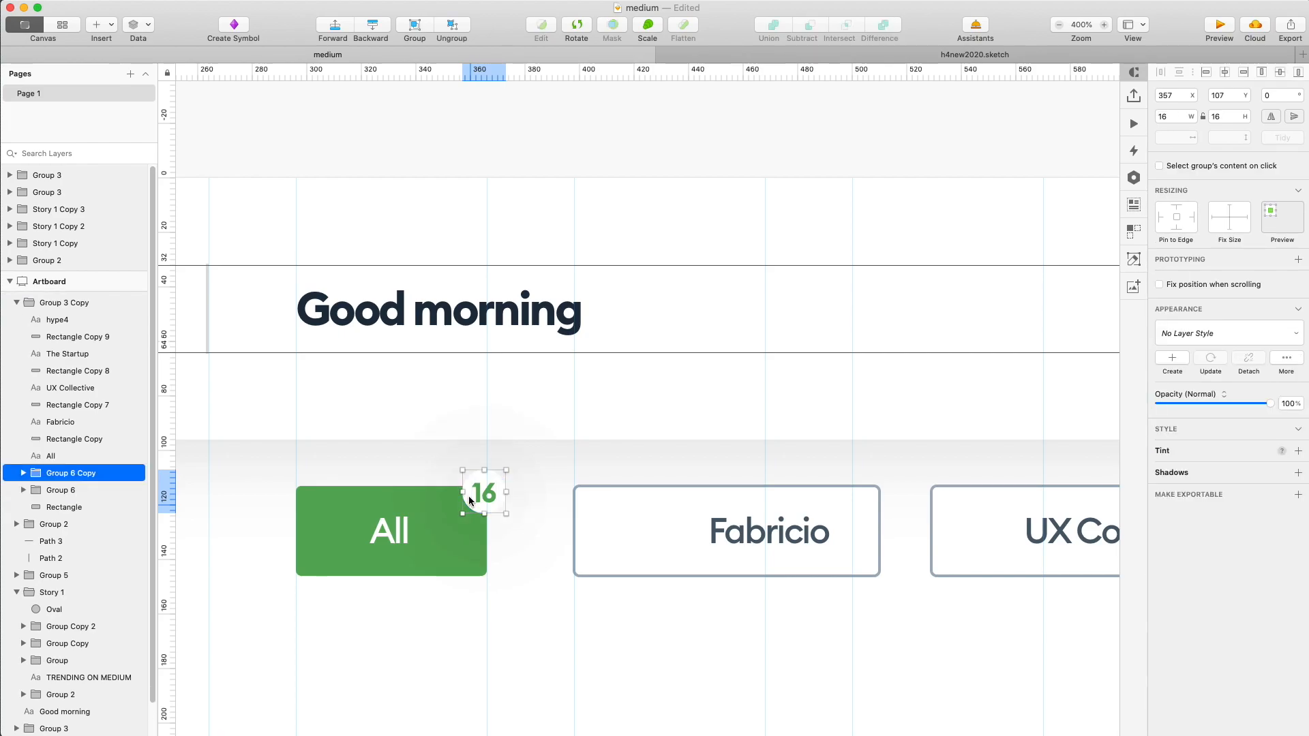
drag(470, 501, 846, 506)
Change the author tag badge's number to 1 and fill its circle with the All tag's green.
double_click(849, 500)
text(1)
key(Escape)
click(858, 511)
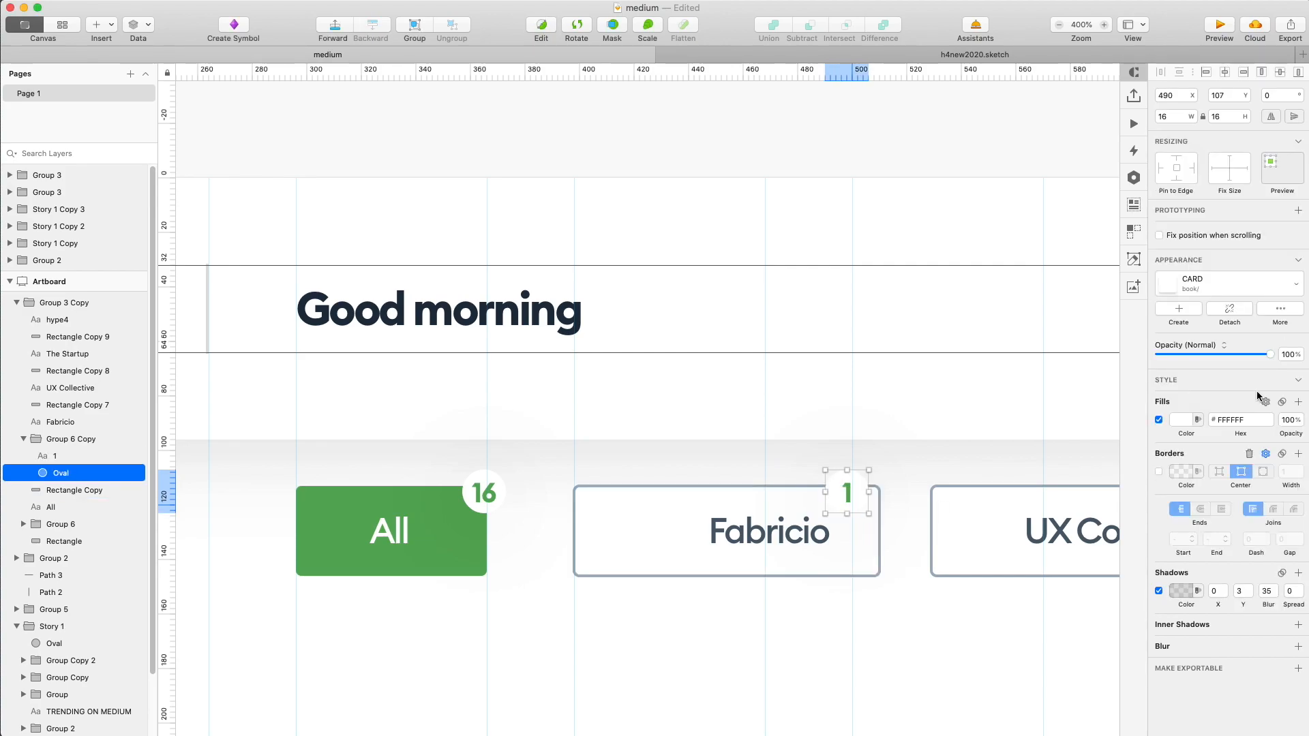
click(1182, 420)
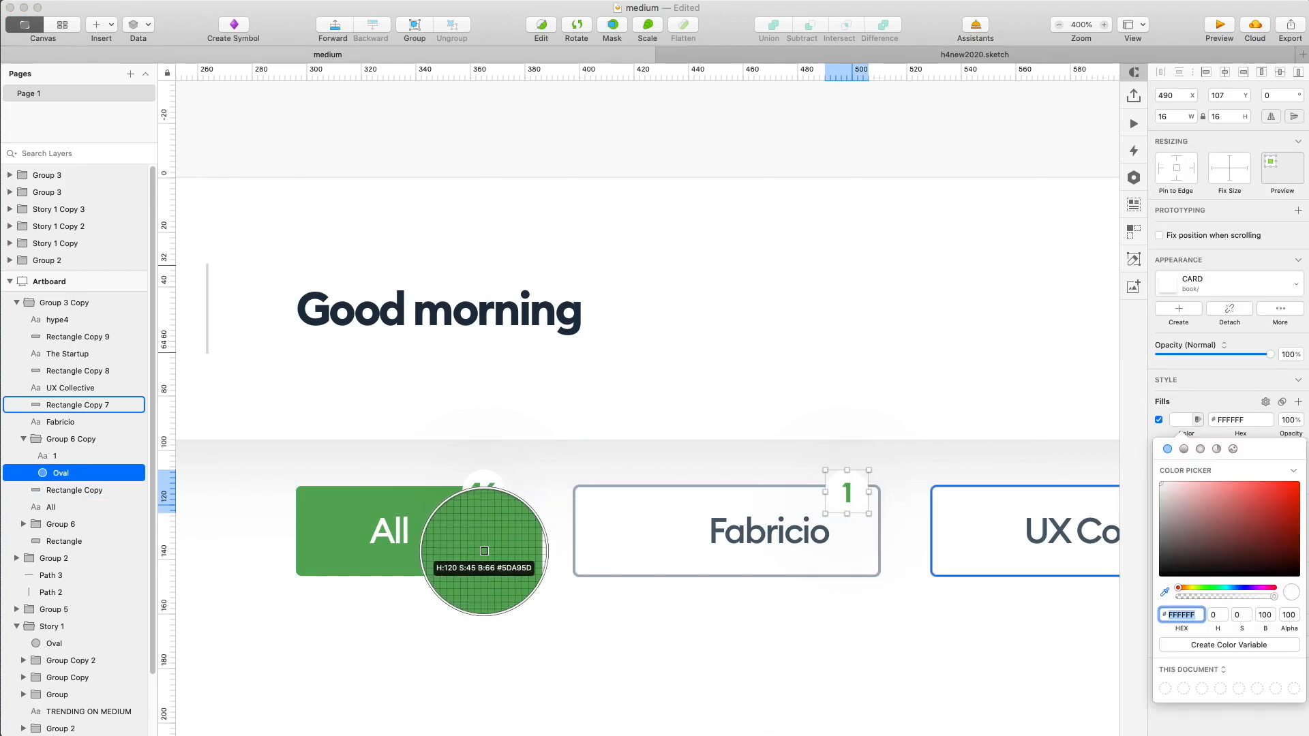
click(480, 549)
key(Escape)
Make the number 1 in the author tag's badge white and group it with its green circle.
click(847, 502)
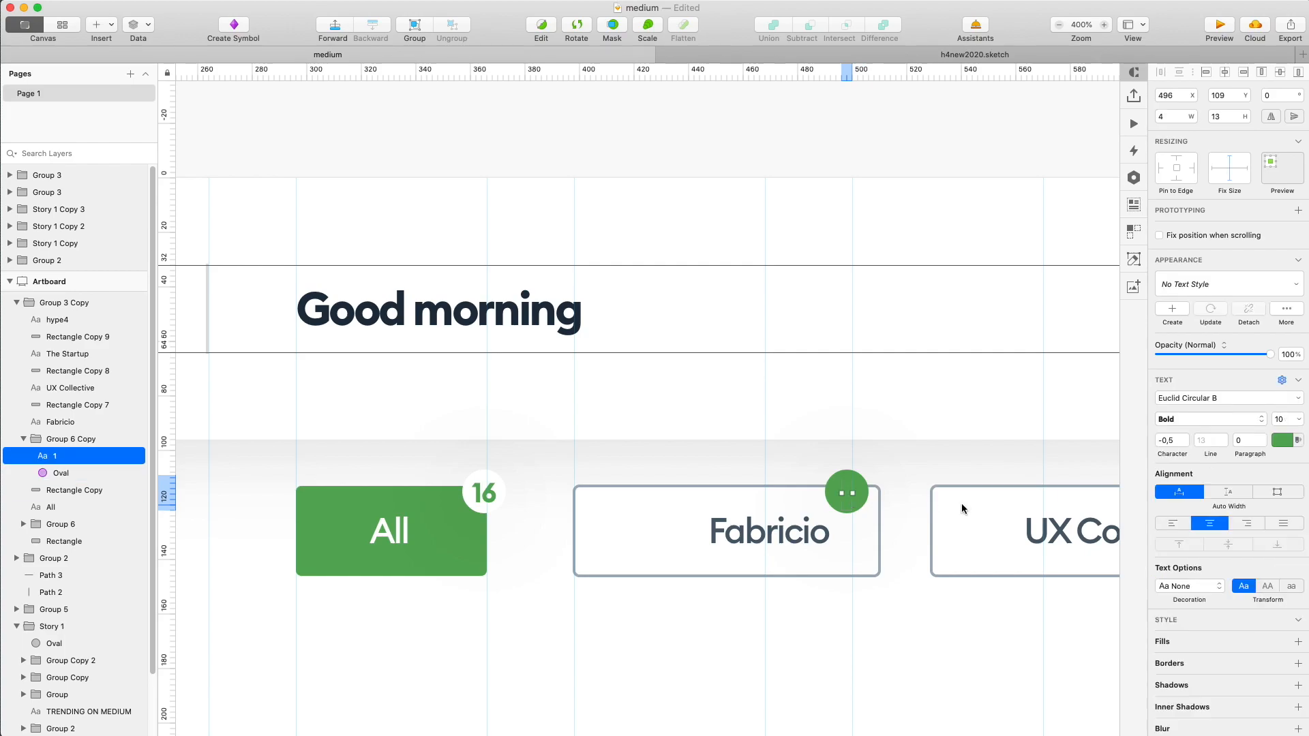
shift+click(860, 510)
key(super+g)
drag(887, 500, 890, 499)
Place a copy of the green badge on the UX Collective tag's upper-right corner and set its number to 3.
scroll(828, 552, down, 3)
scroll(816, 573, right, 5)
key(super+d)
drag(598, 531, 772, 526)
key(super+x)
click(769, 539)
key(super+v)
scroll(771, 525, up, 3)
double_click(769, 528)
text(3)
key(Escape)
click(763, 603)
Place copies of the UX Collective badge on the upper-right corners of The Startup and hype4 tags.
scroll(772, 615, down, 3)
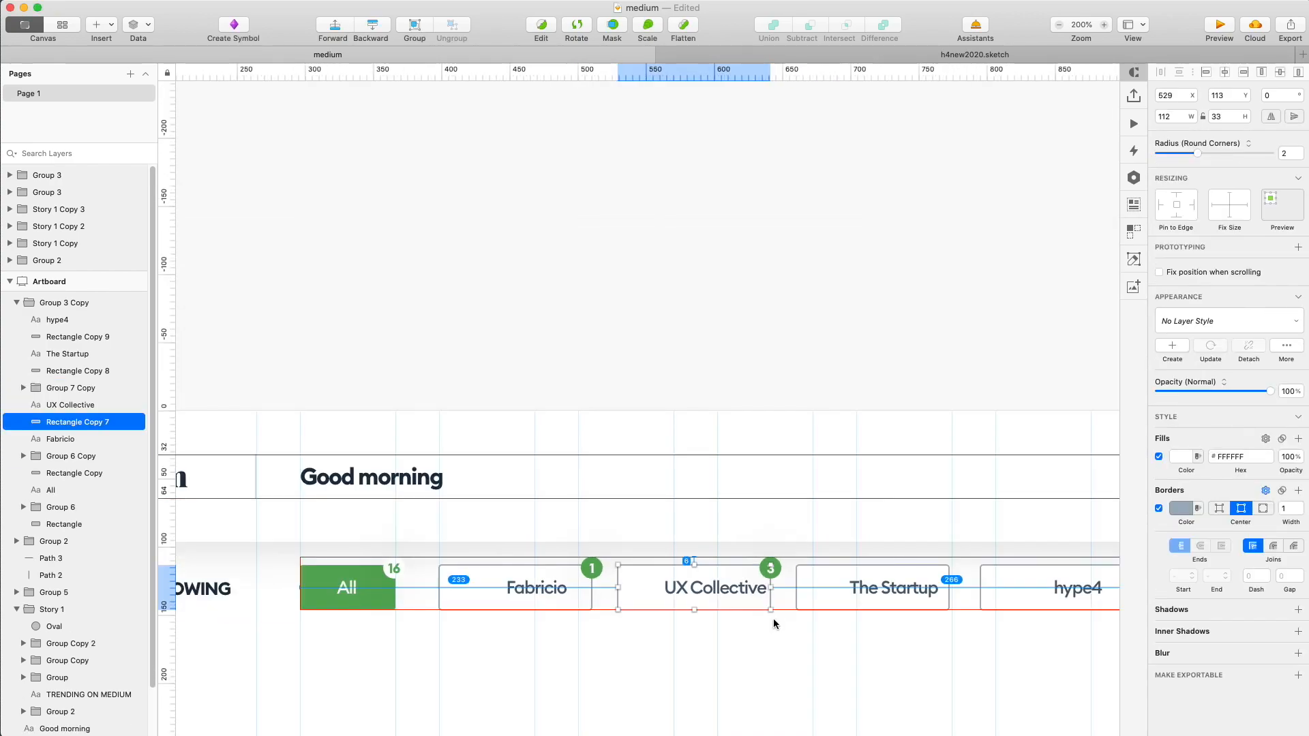
click(783, 632)
click(771, 569)
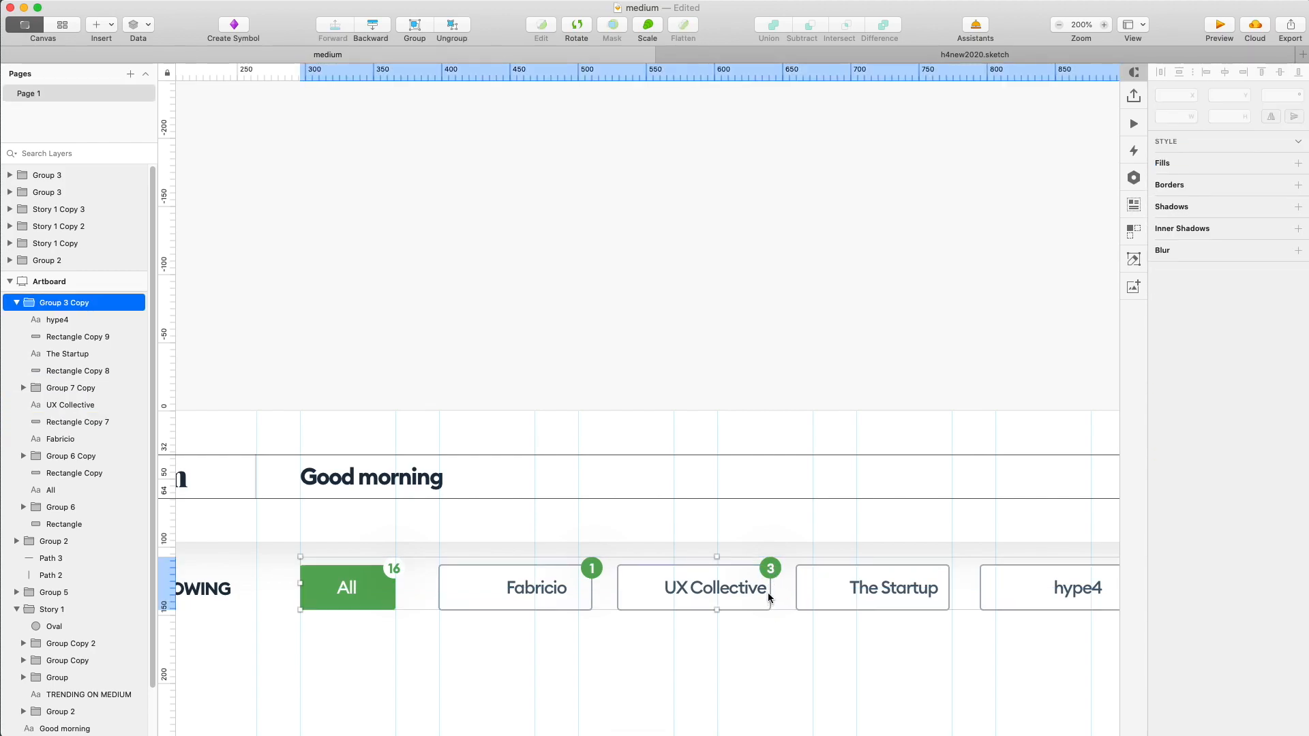
double_click(772, 569)
scroll(767, 627, right, 5)
key(Tab)
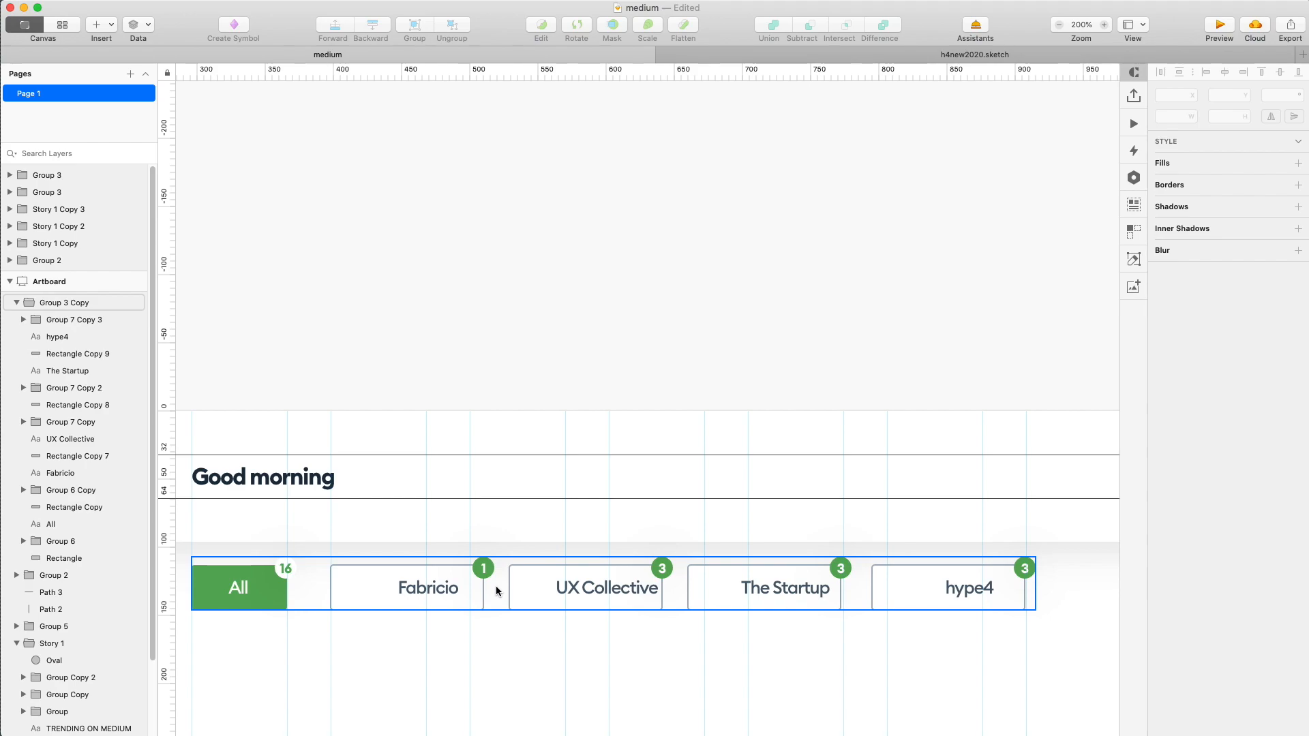
Set the badge number to 8 on the UX Collective tag and 4 on The Startup tag, and save the document.
double_click(662, 570)
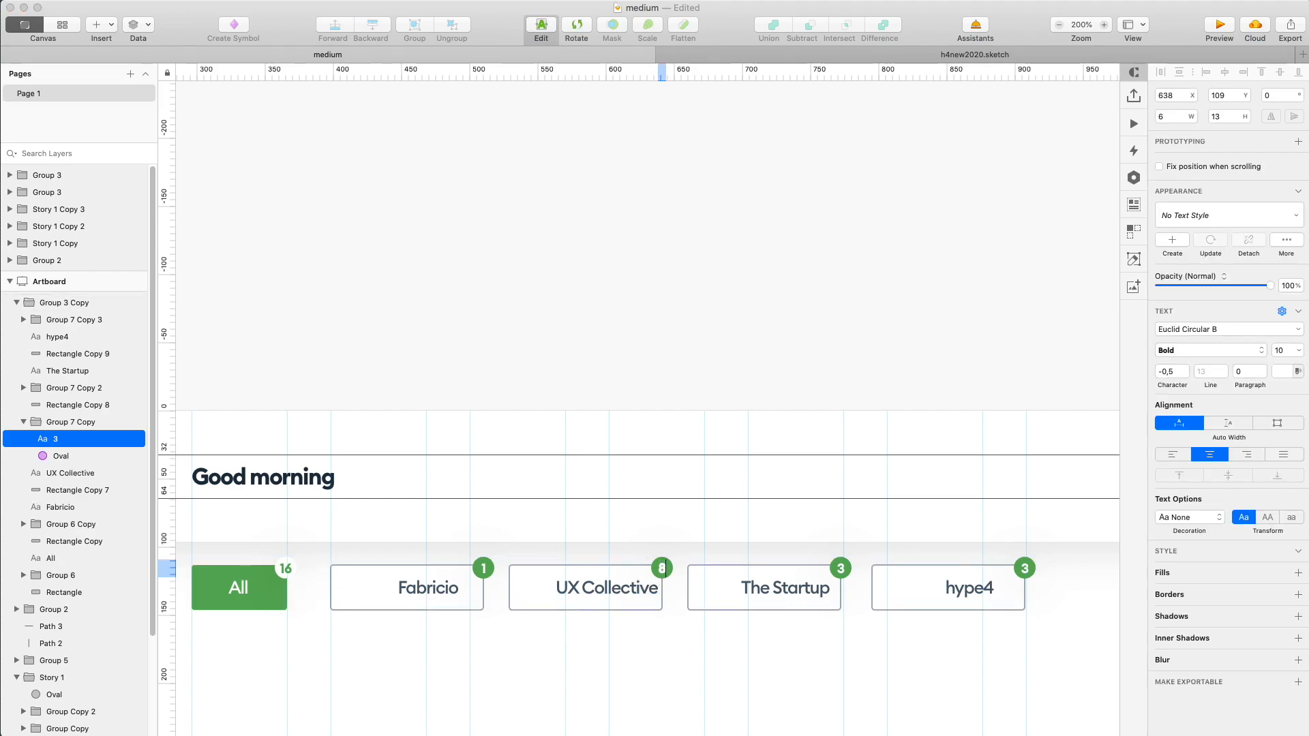
key(Escape)
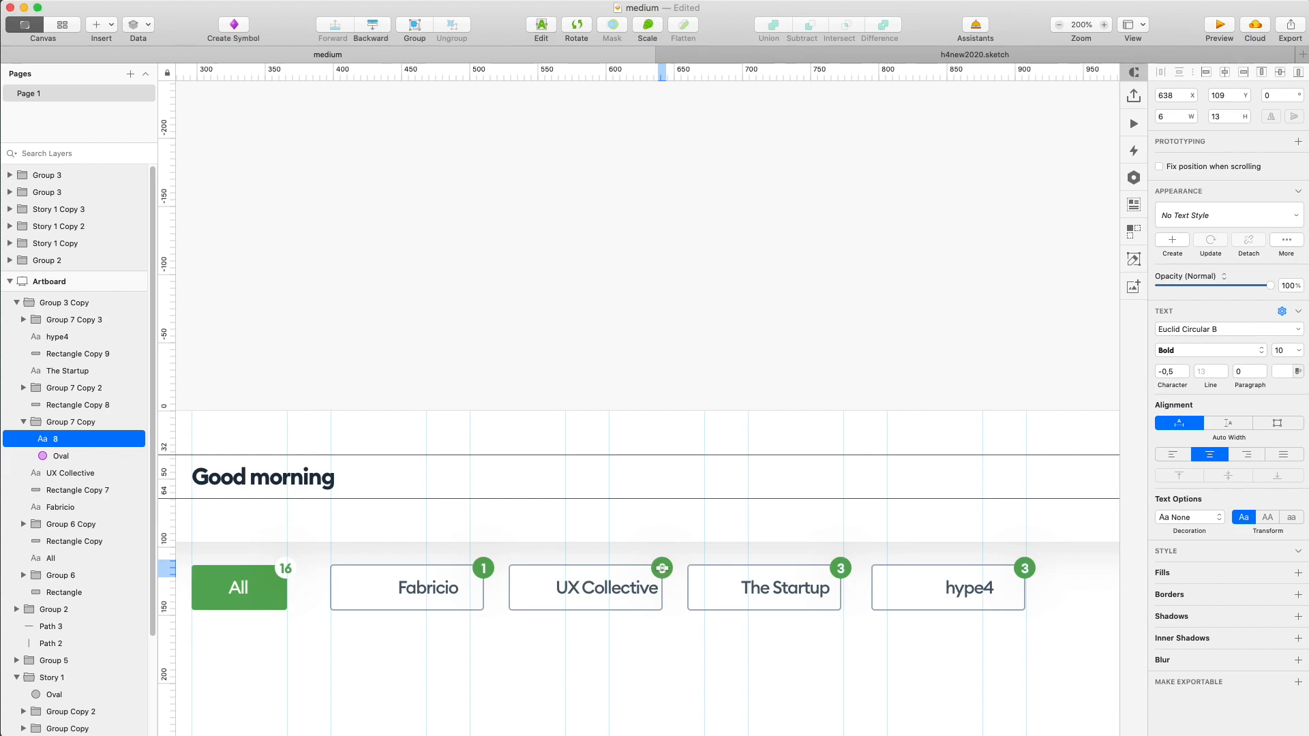
double_click(841, 568)
text(4)
key(Escape)
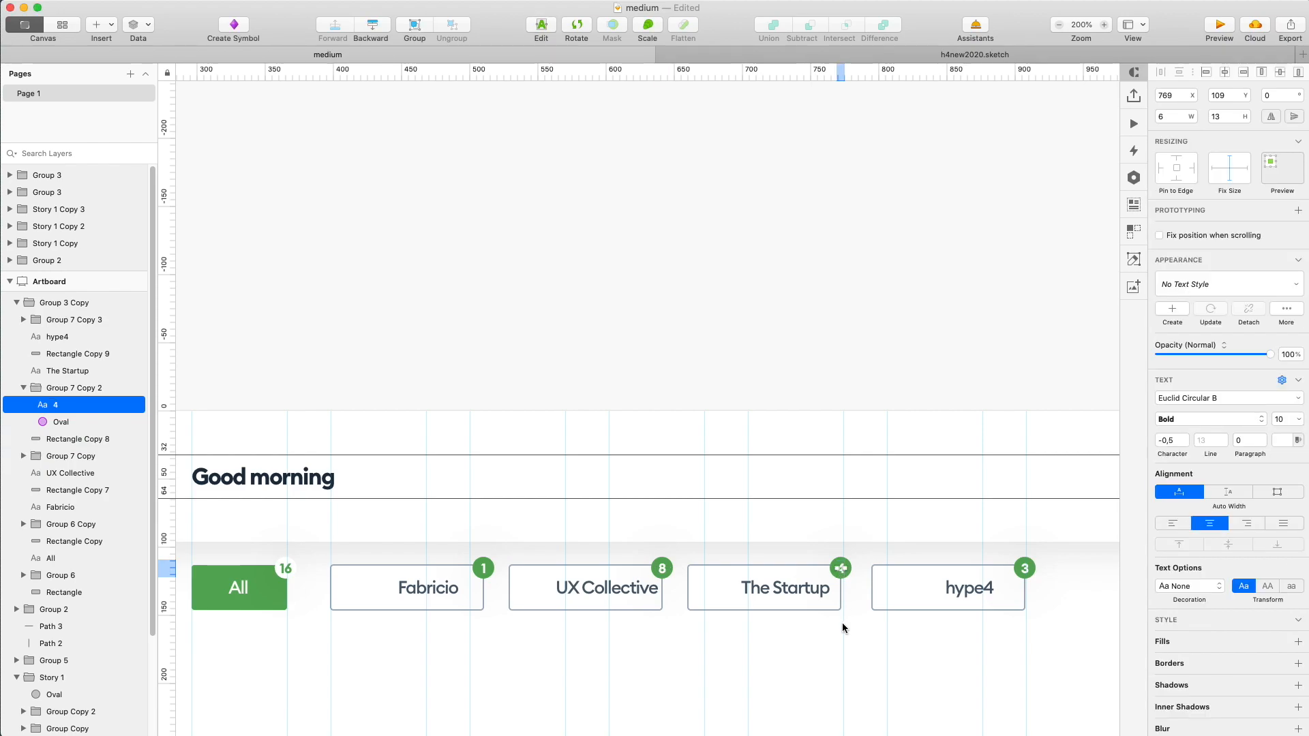
click(824, 643)
key(super+s)
Draw a 21 px square at X 402, Y 117 inside the author tag, left of its label.
scroll(308, 601, up, 2)
key(r)
mouse_move(429, 491)
mouse_down()
mouse_move(541, 599)
mouse_move(525, 599)
mouse_up()
key(alt)
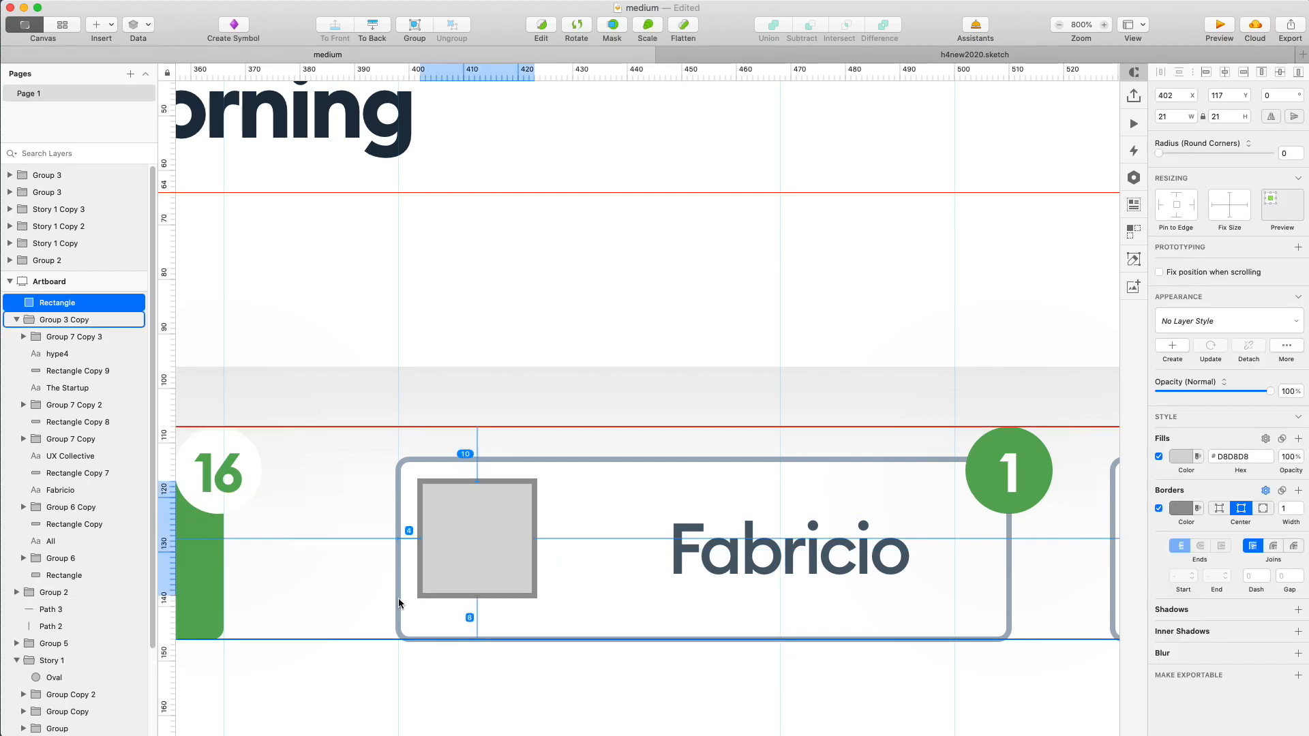
Enlarge the square inside the author tag to 25 × 25 px.
key(super+Right)
key(super+Right)
key(super+Right)
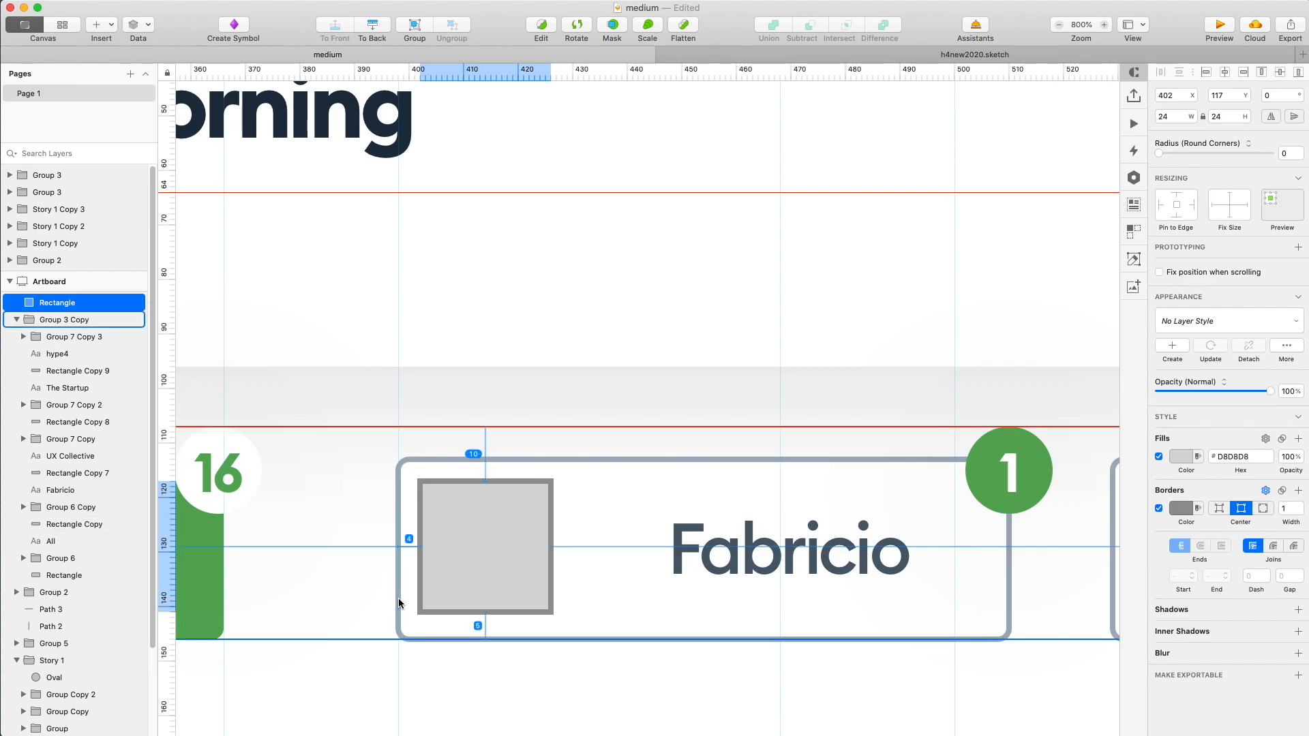
key(super+Right)
key(super+minus)
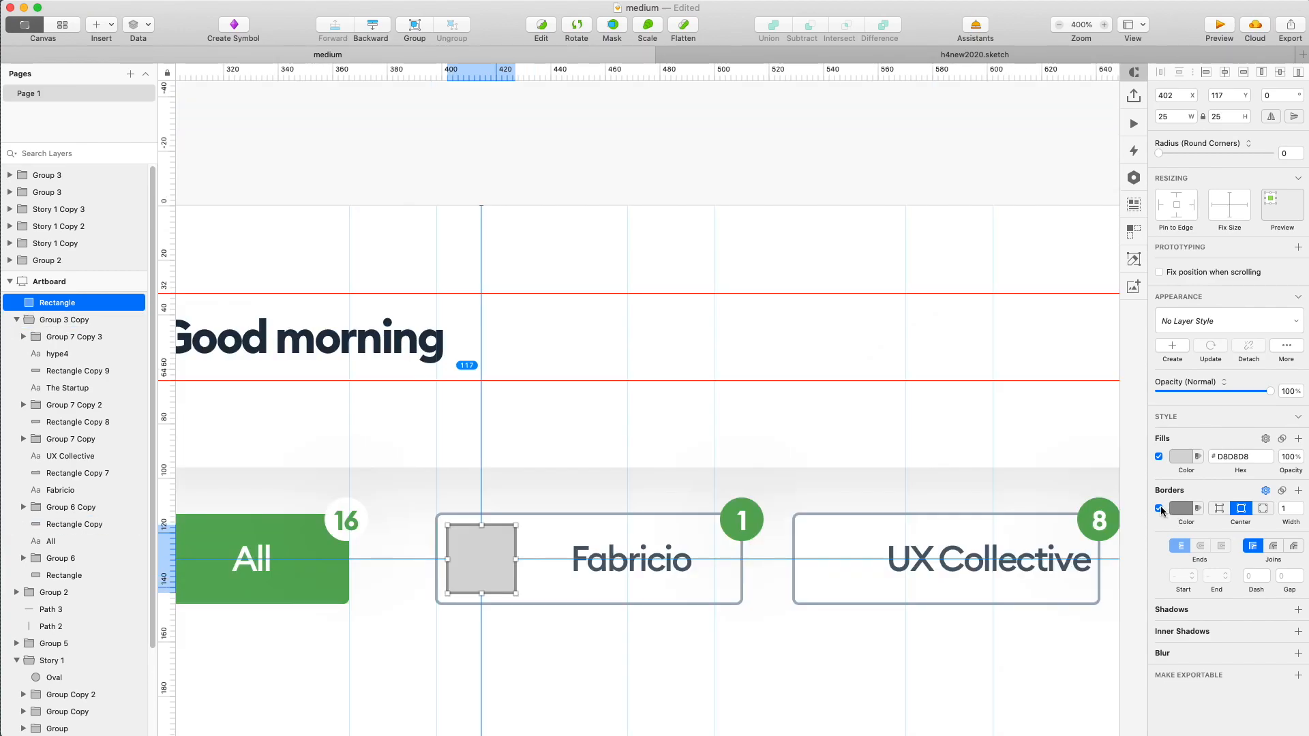
Remove the square's border and set its corner radius to 1.
click(1159, 508)
click(1291, 156)
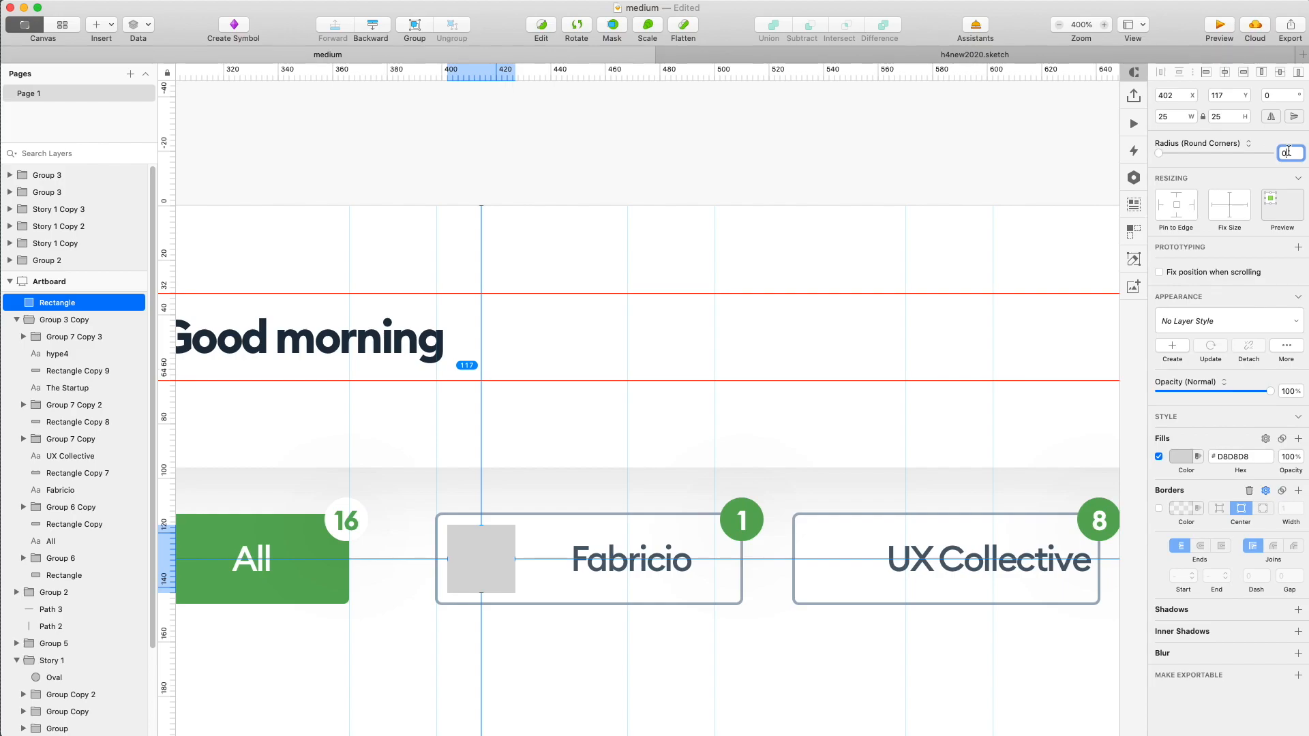
text(1)
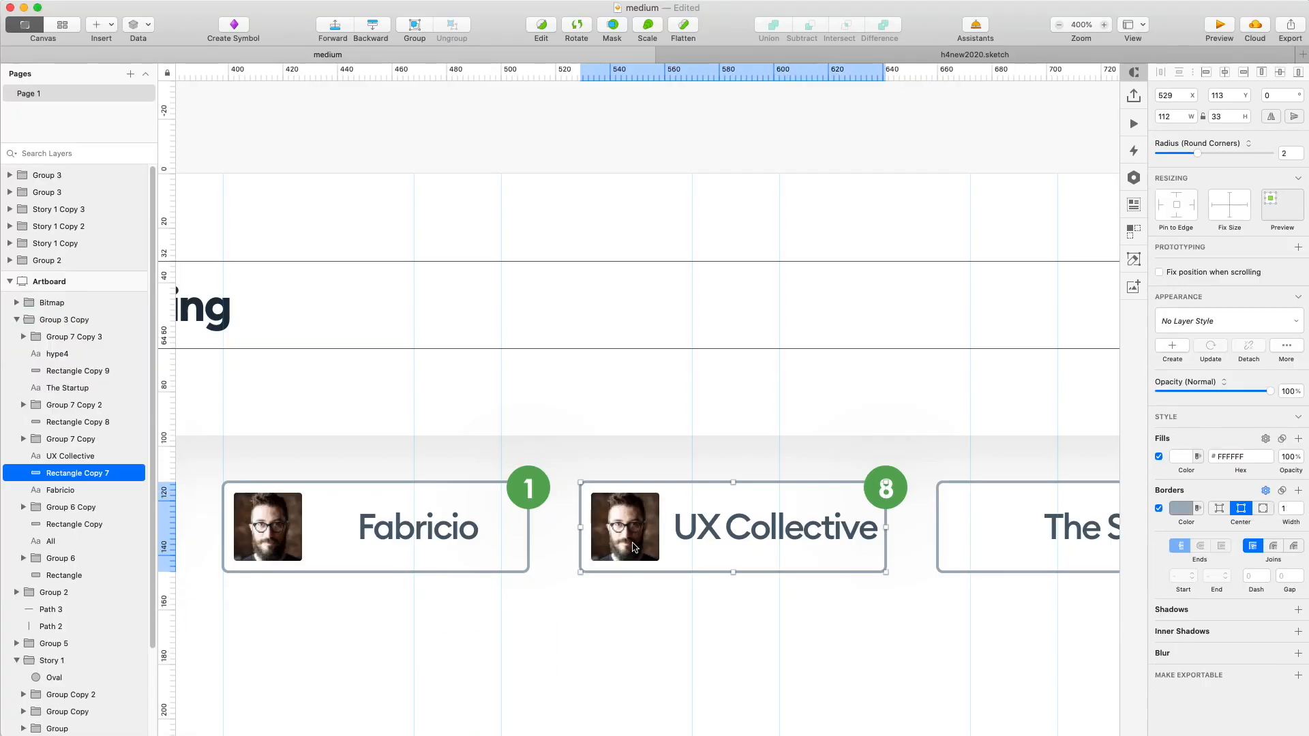
click(627, 632)
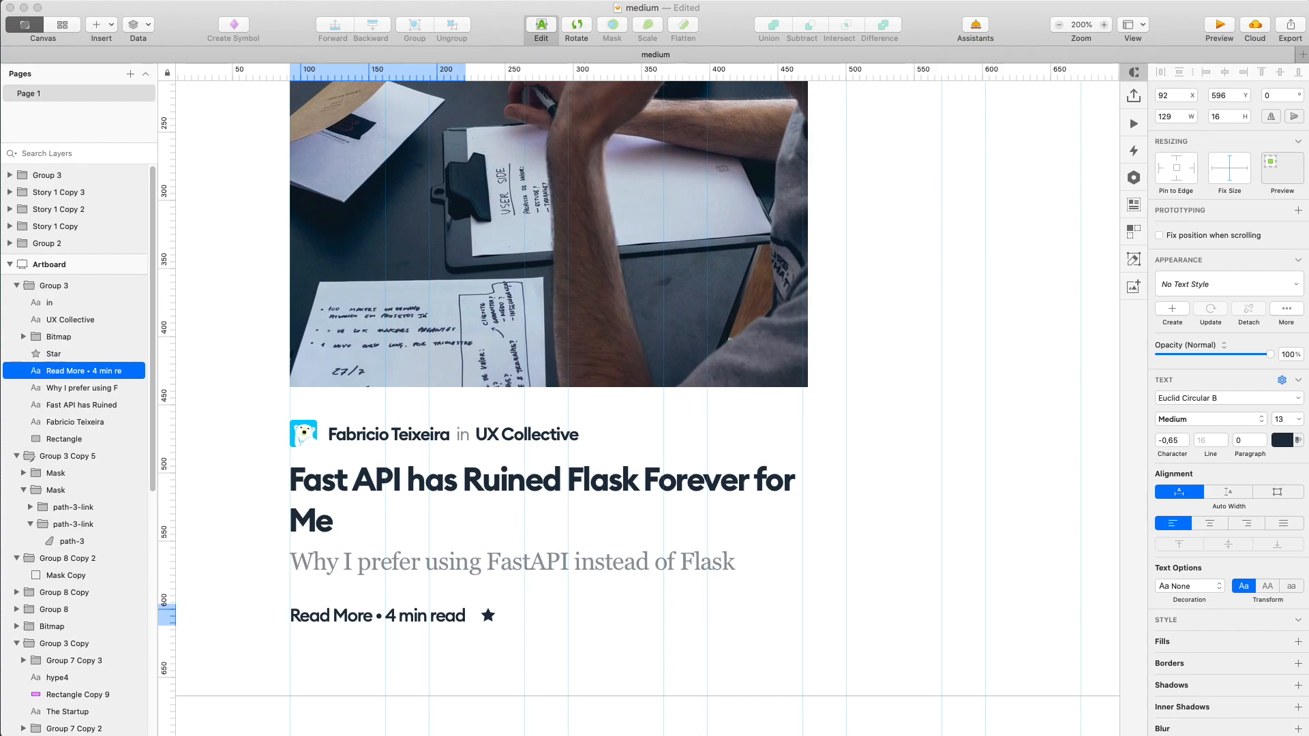
Replace "Read More" with "Oct 28" in the story's read-time line, and group the line with the star moved up beside it.
key(shift+super+Left)
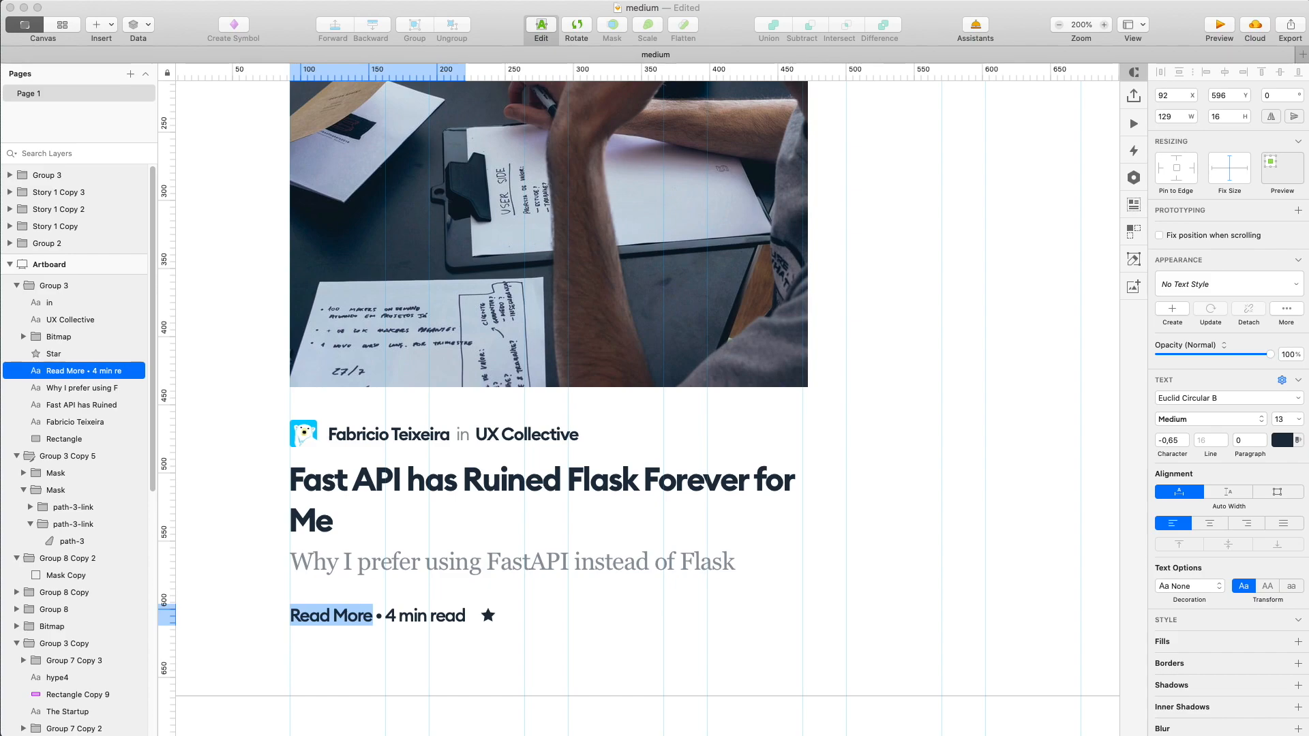
text(Oct 28)
click(463, 616)
drag(464, 618, 459, 618)
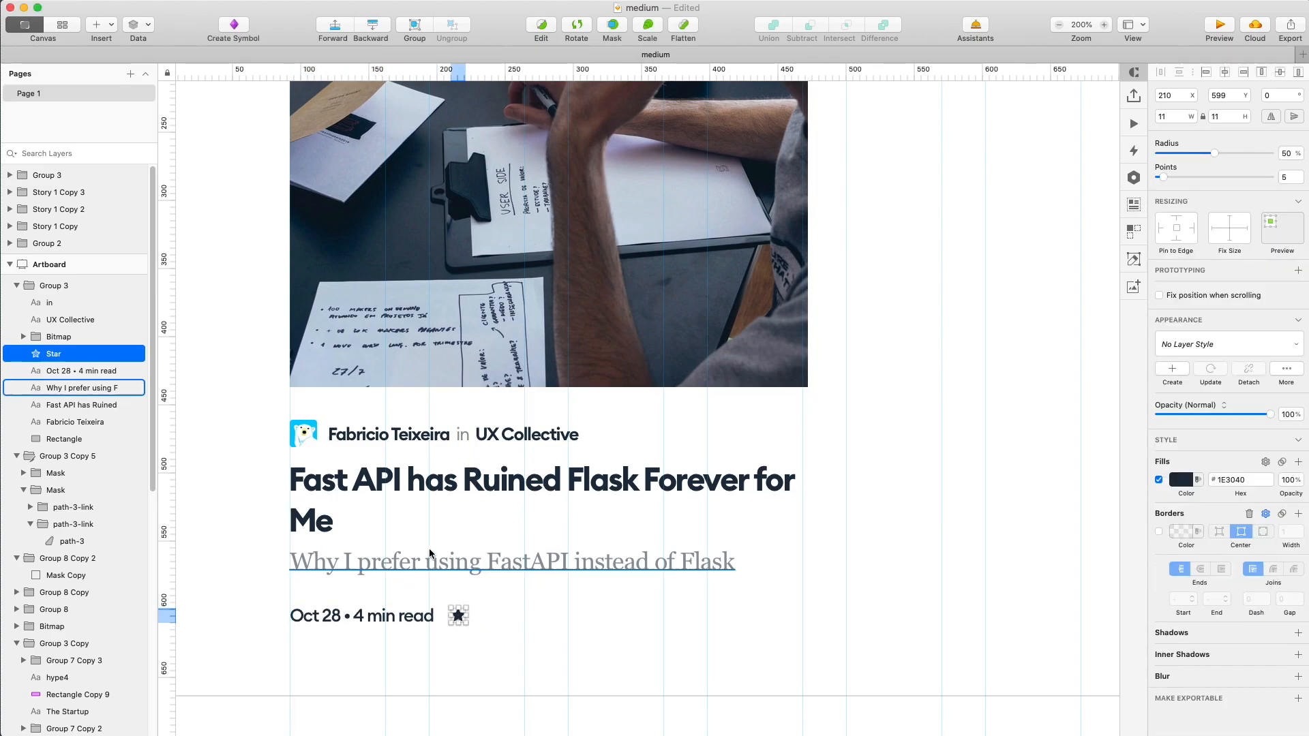
shift+click(396, 621)
key(super+g)
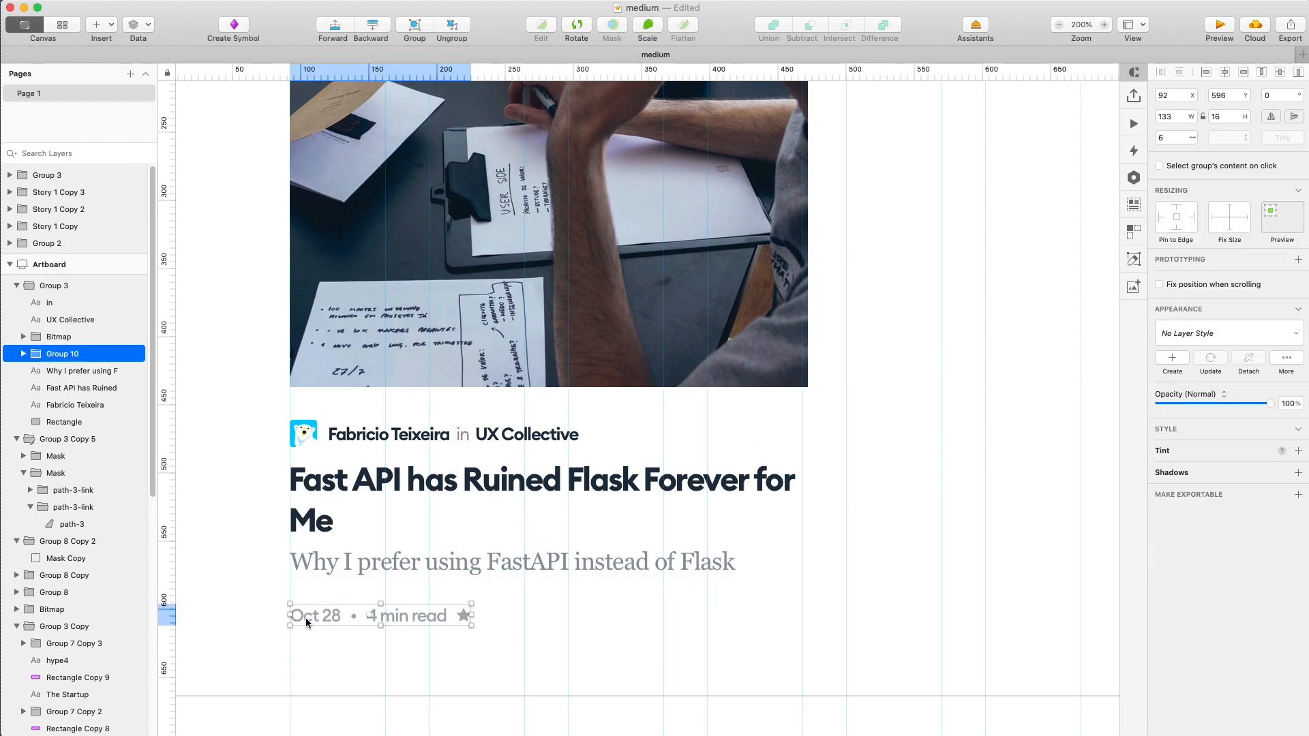
Nudge the story's subtitle down 1 px and set the title's line height to 28.
click(320, 566)
key(Down)
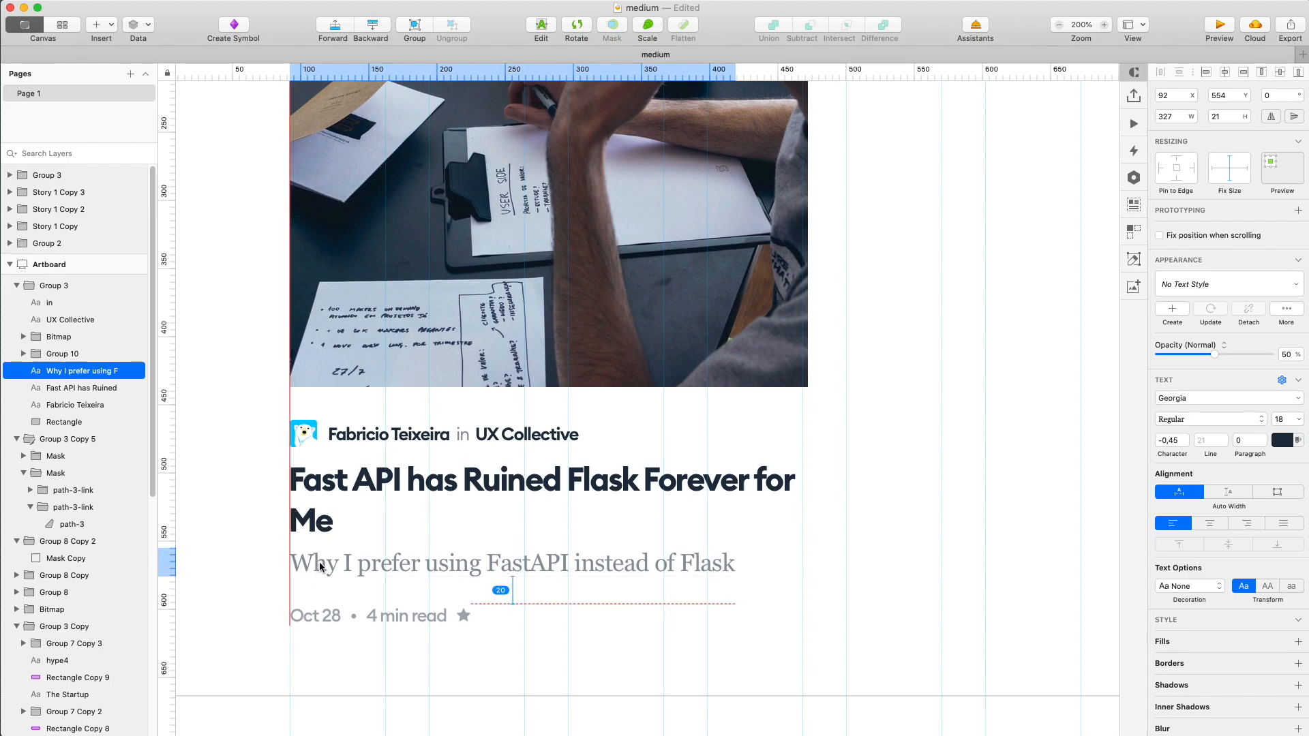
click(338, 505)
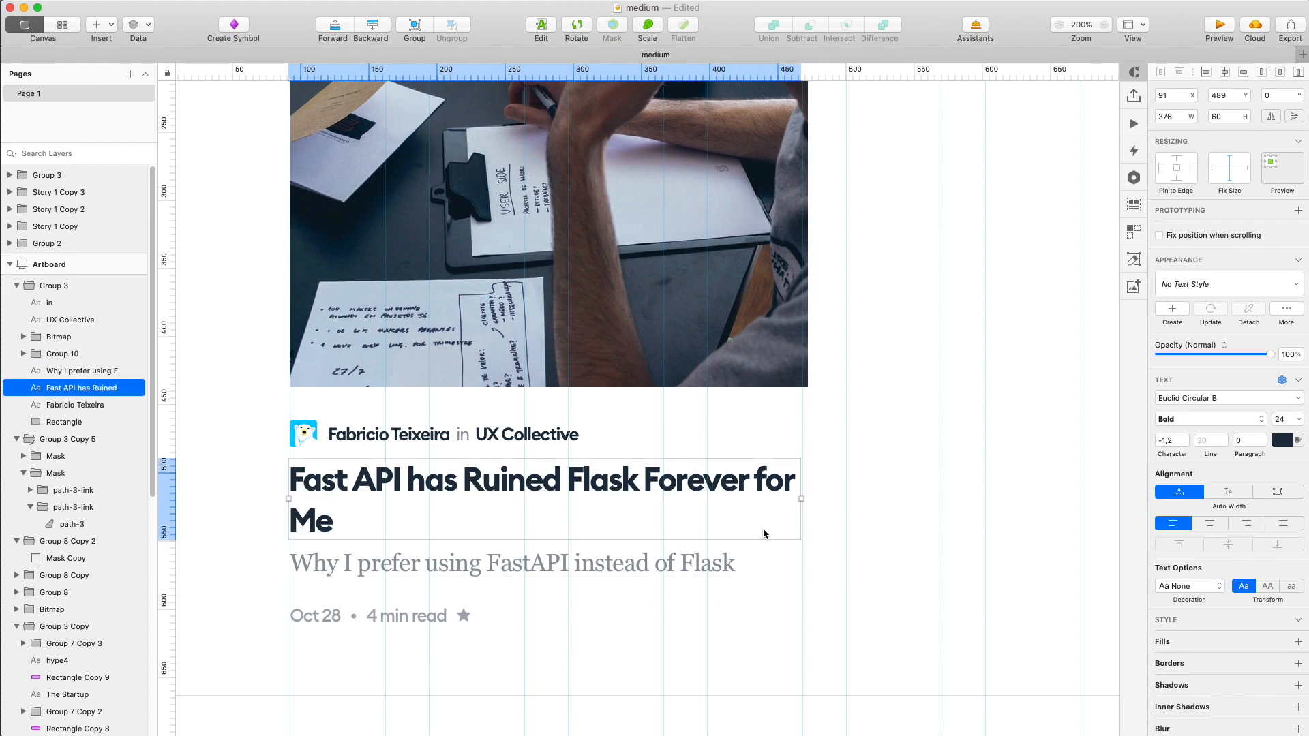
click(1208, 440)
key(Down)
key(Down)
Move the story's date and read-time line up to 16 px below the subtitle.
click(355, 566)
drag(339, 621, 339, 614)
shift+click(350, 564)
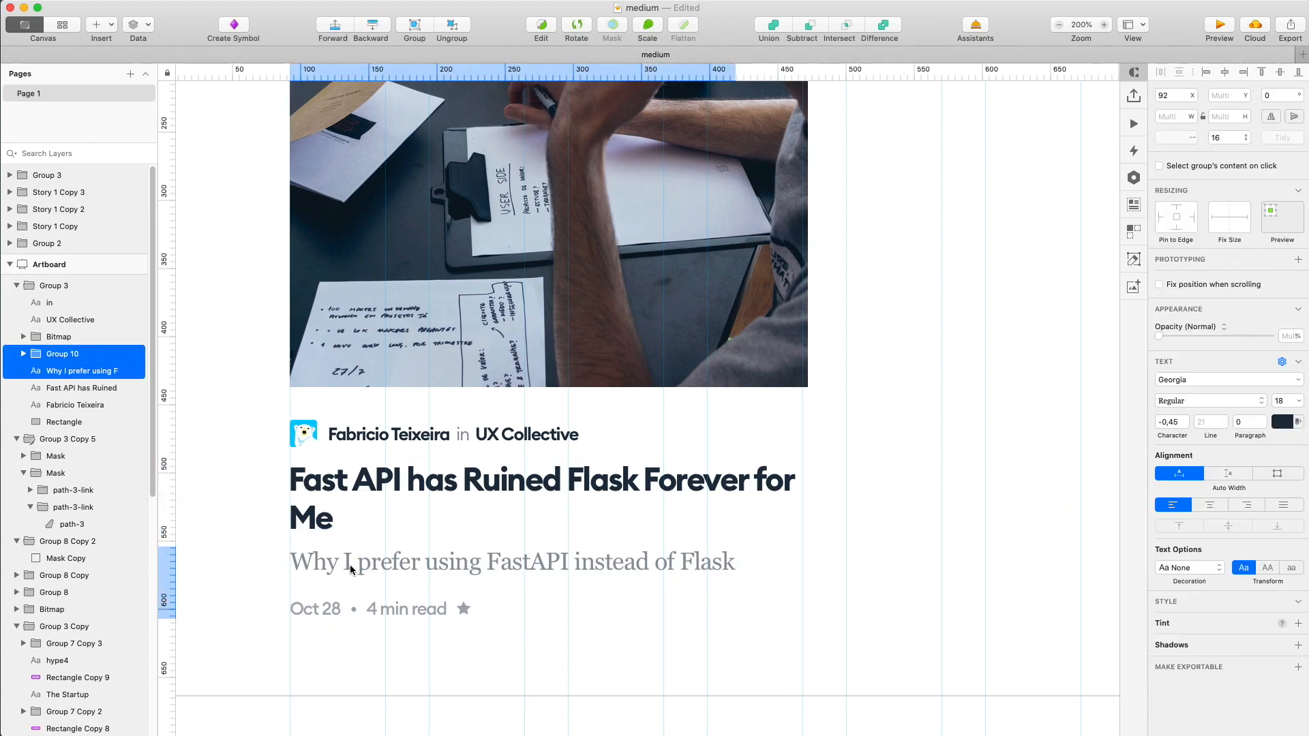
key(super+0)
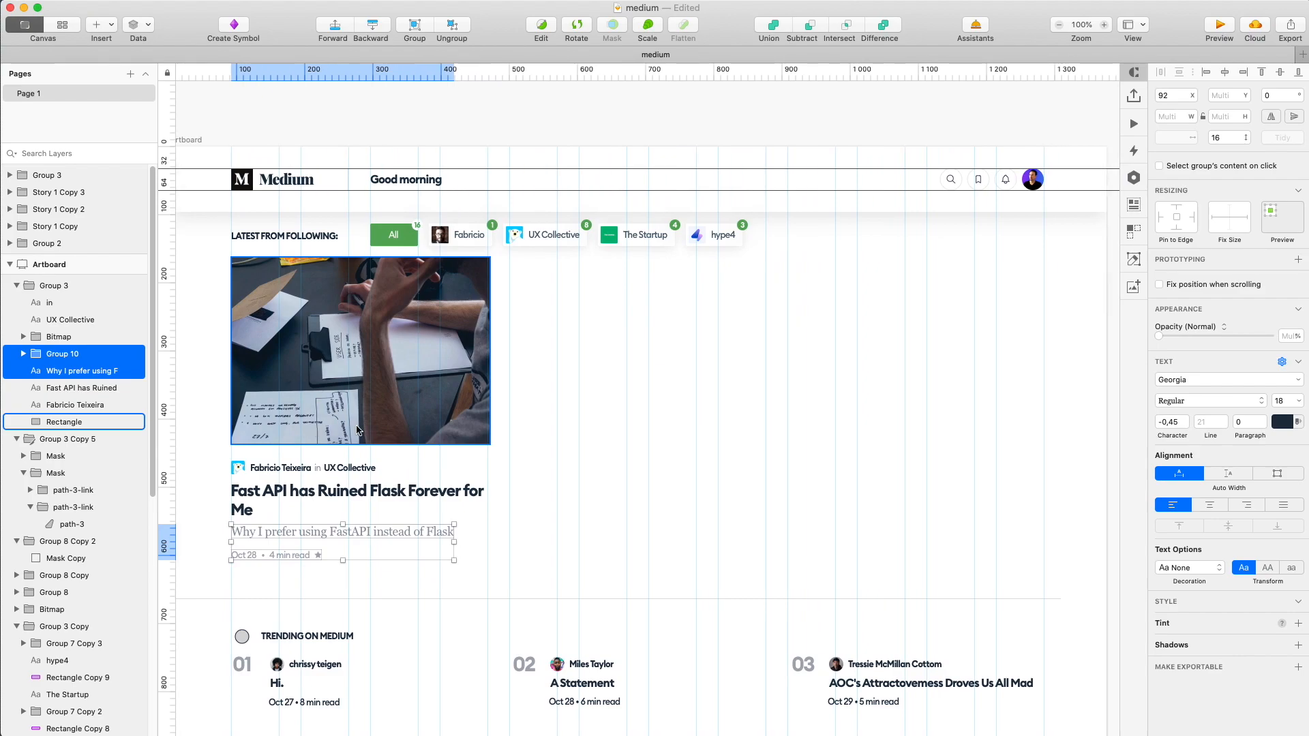
Trim the top of the story's image to Y 165, making it 272 px high.
click(521, 461)
click(477, 460)
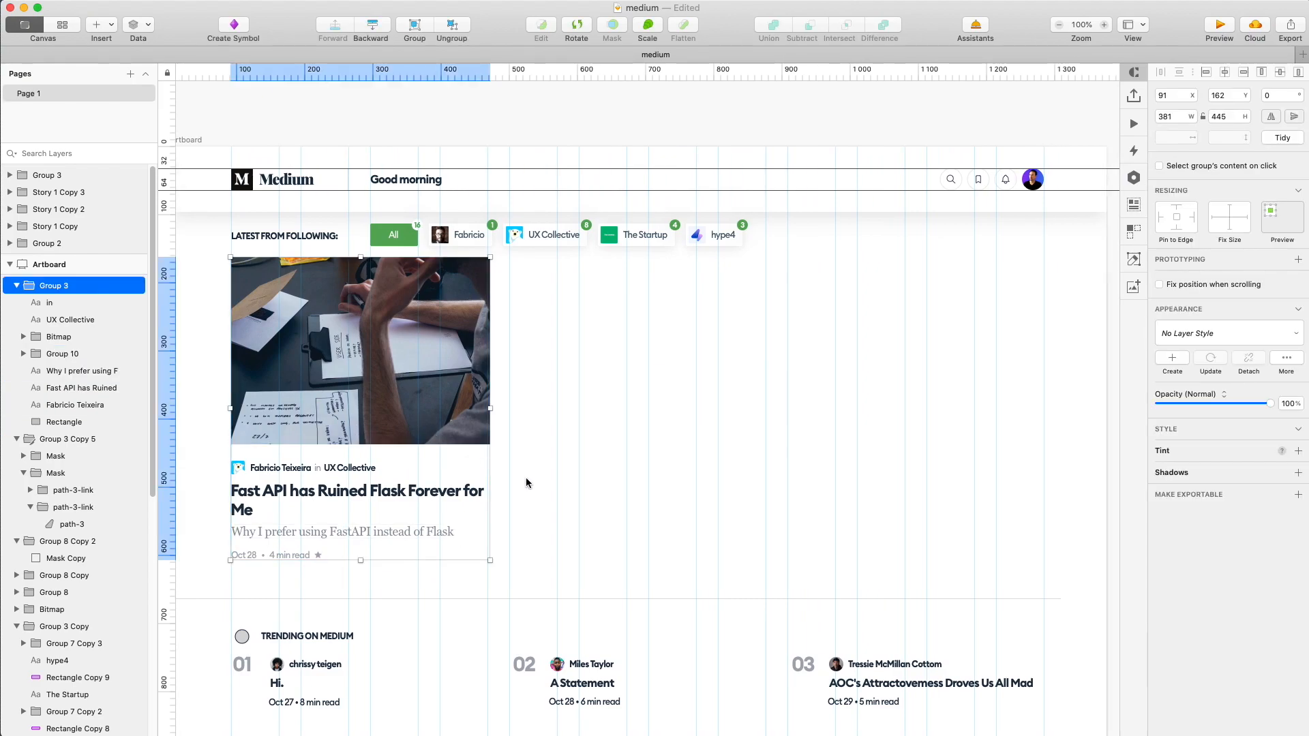
click(515, 454)
super+click(478, 382)
drag(490, 257, 489, 259)
click(511, 458)
click(381, 431)
alt+drag(333, 397, 609, 397)
key(super+d)
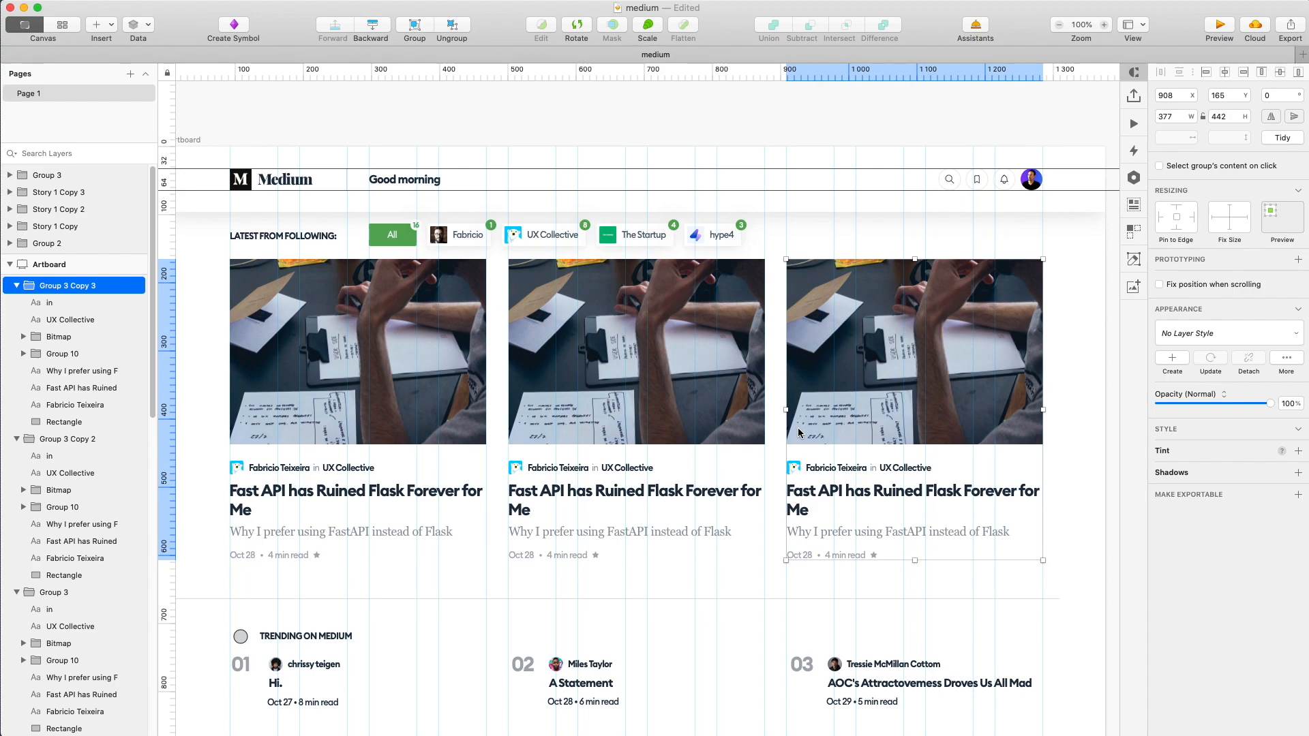
shift+click(672, 425)
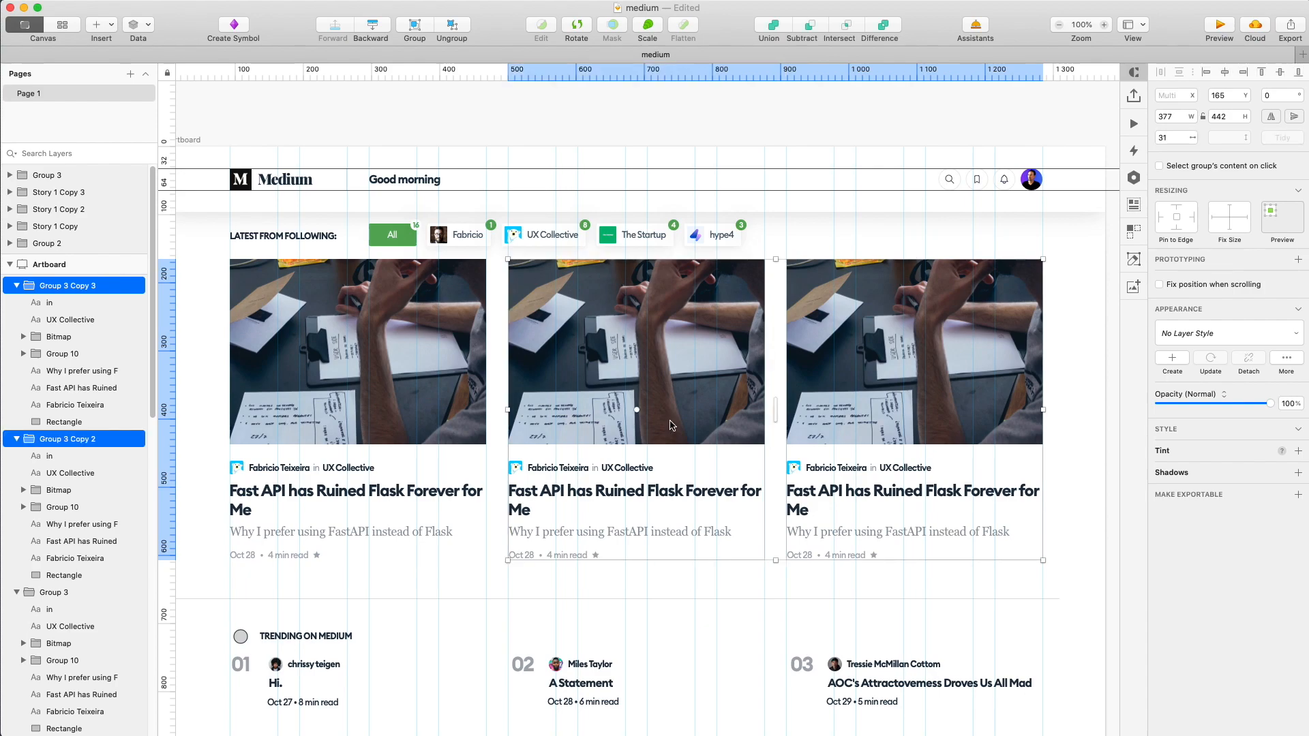
key(Delete)
Shrink the story's image to 274 × 198 px and narrow the title and subtitle text to fit its width.
double_click(457, 284)
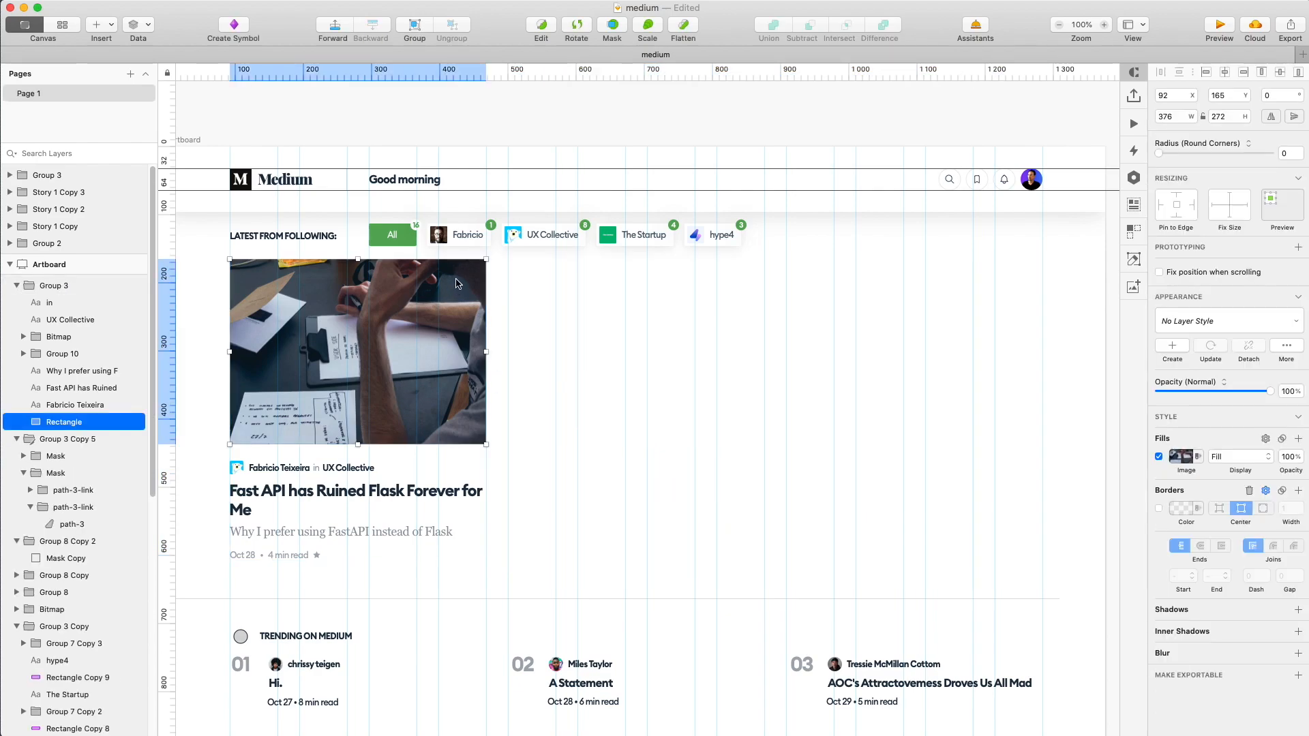
drag(488, 260, 417, 310)
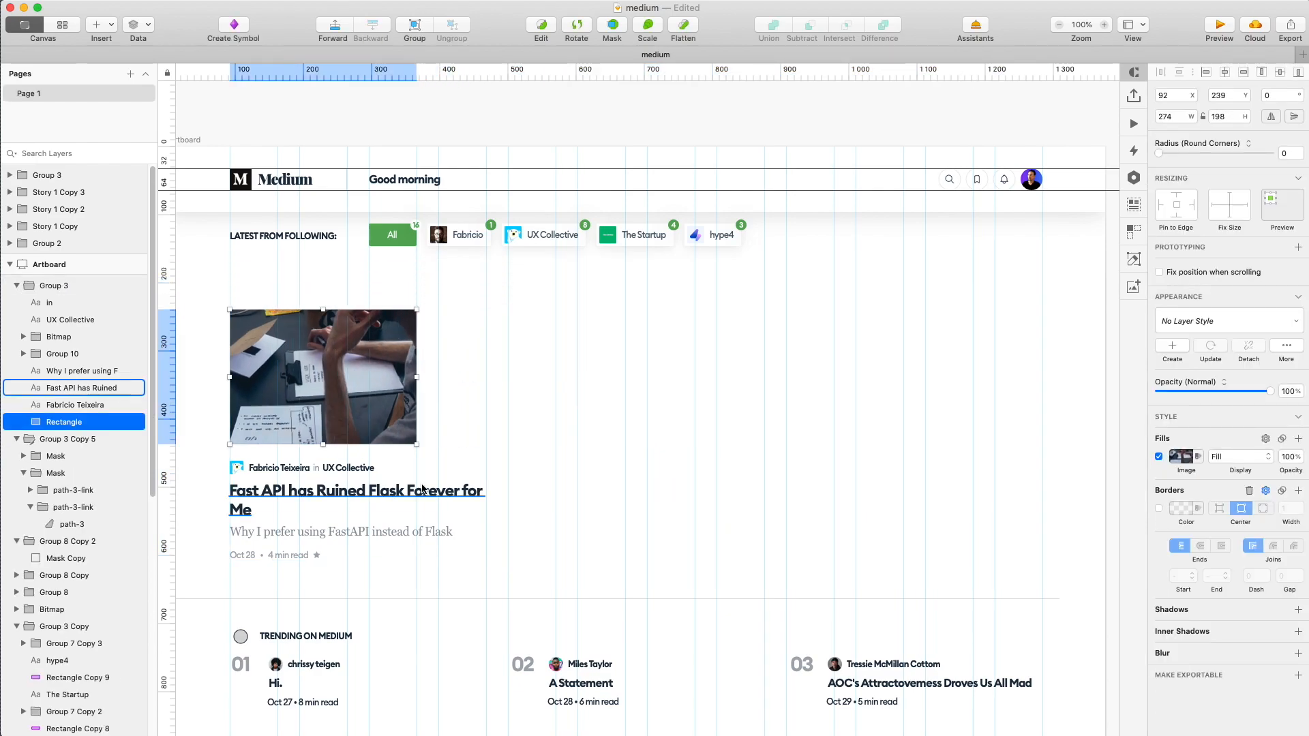
double_click(436, 491)
click(400, 492)
double_click(417, 534)
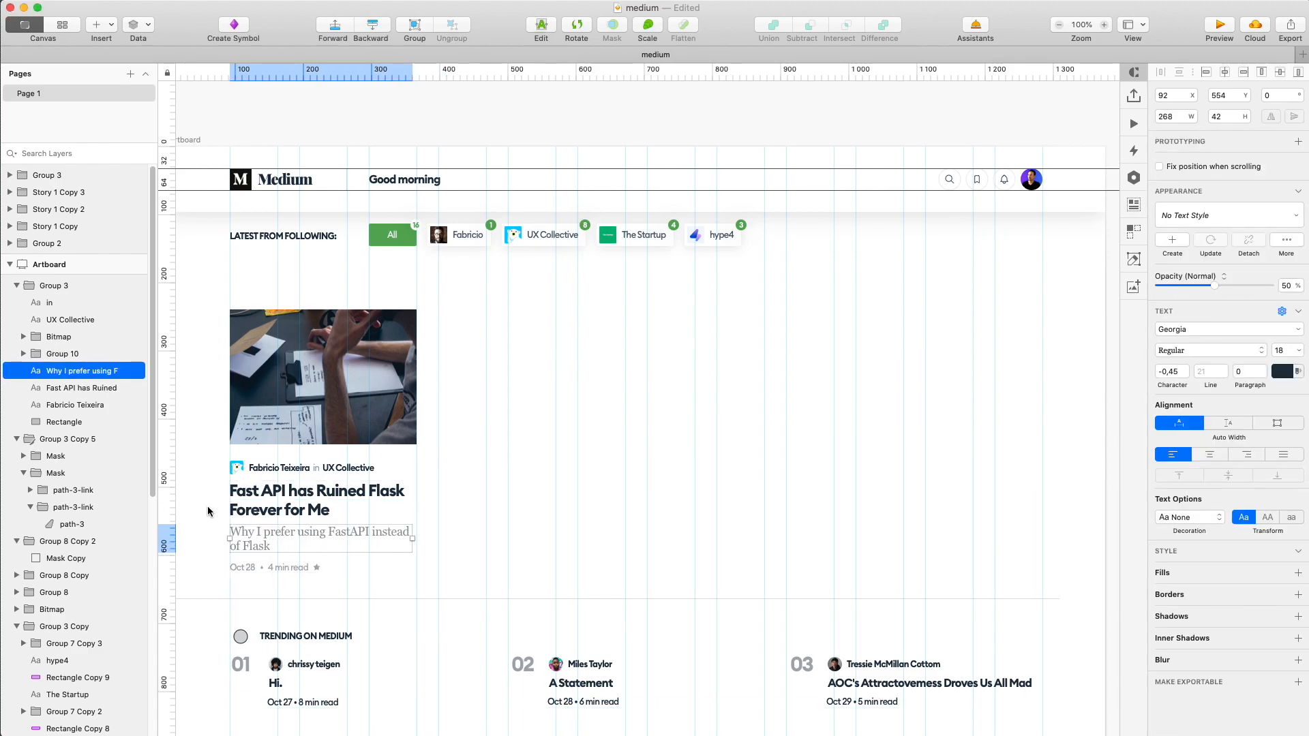
Move the whole story card up to Y 178, below the tag row.
drag(375, 354, 375, 315)
key(alt+Up)
key(alt+Up)
key(Up)
key(Up)
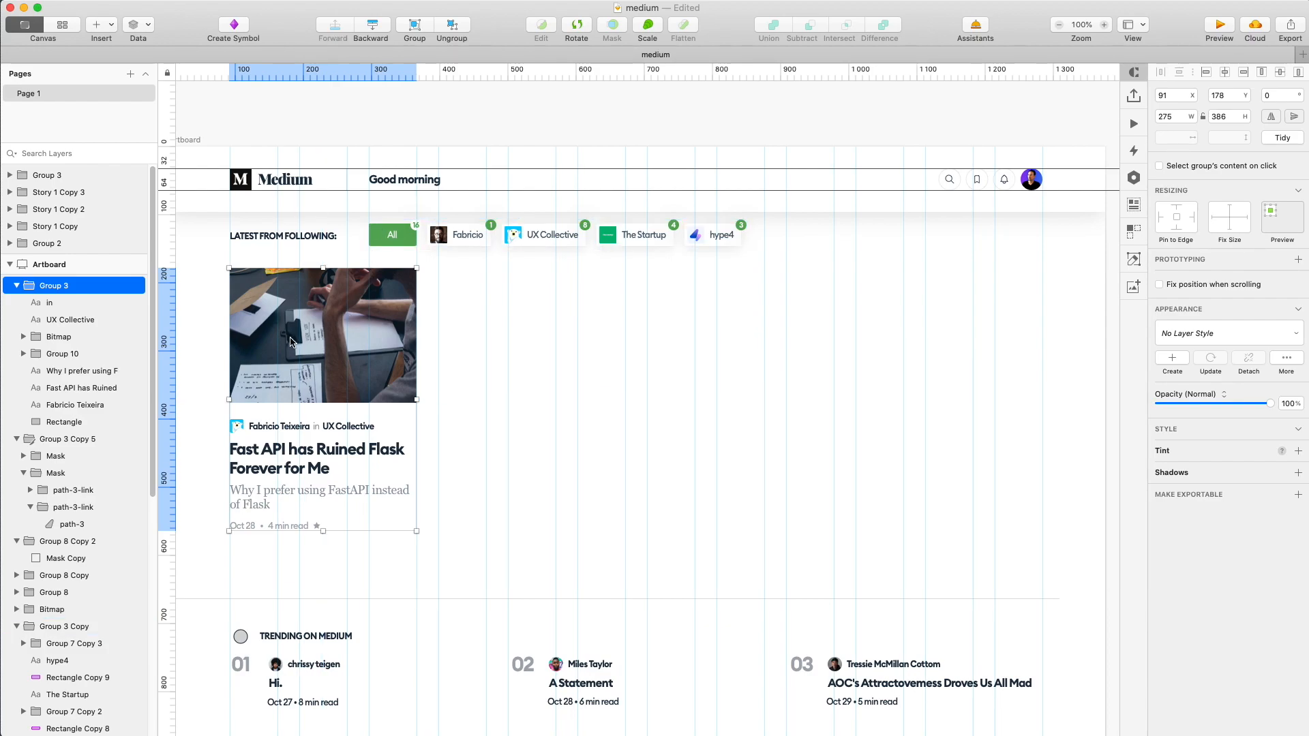
Place three evenly spaced copies of the story card beside the original, forming a four-card row with gaps of about 31 px.
drag(276, 358, 481, 377)
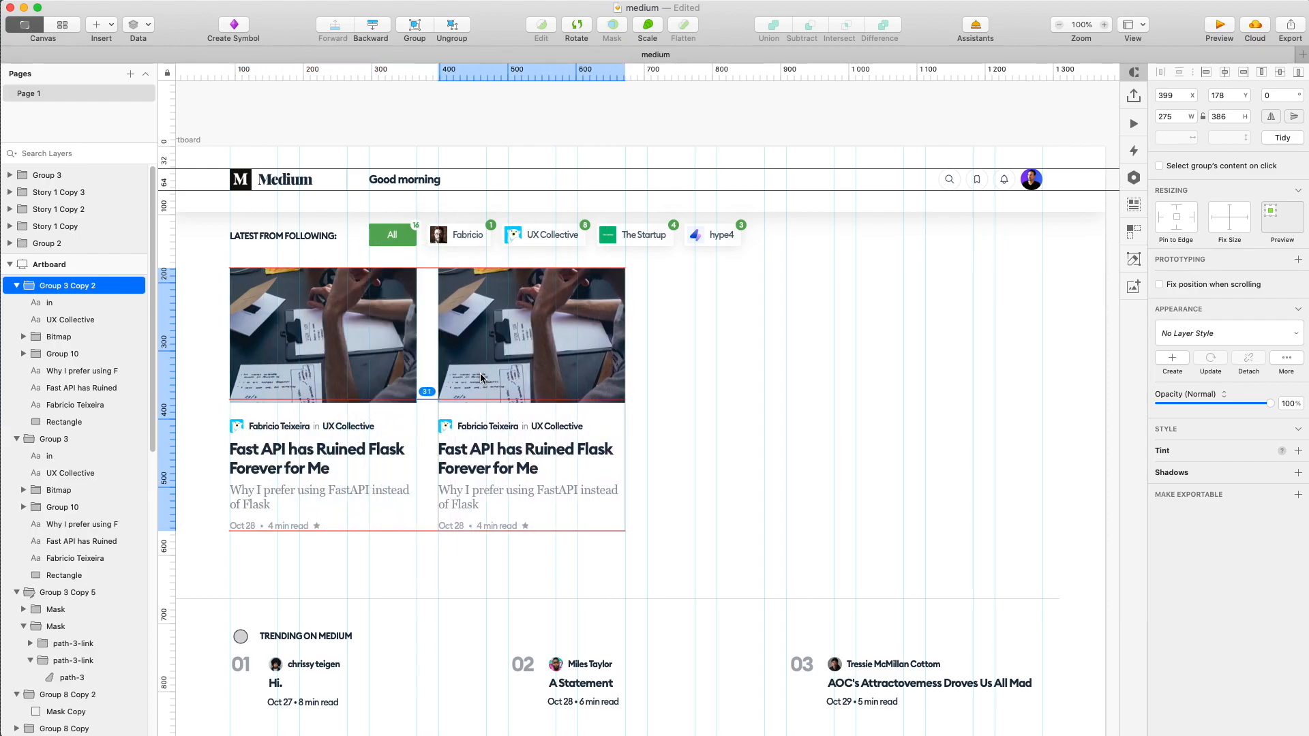
key(super+d)
key(super+d)
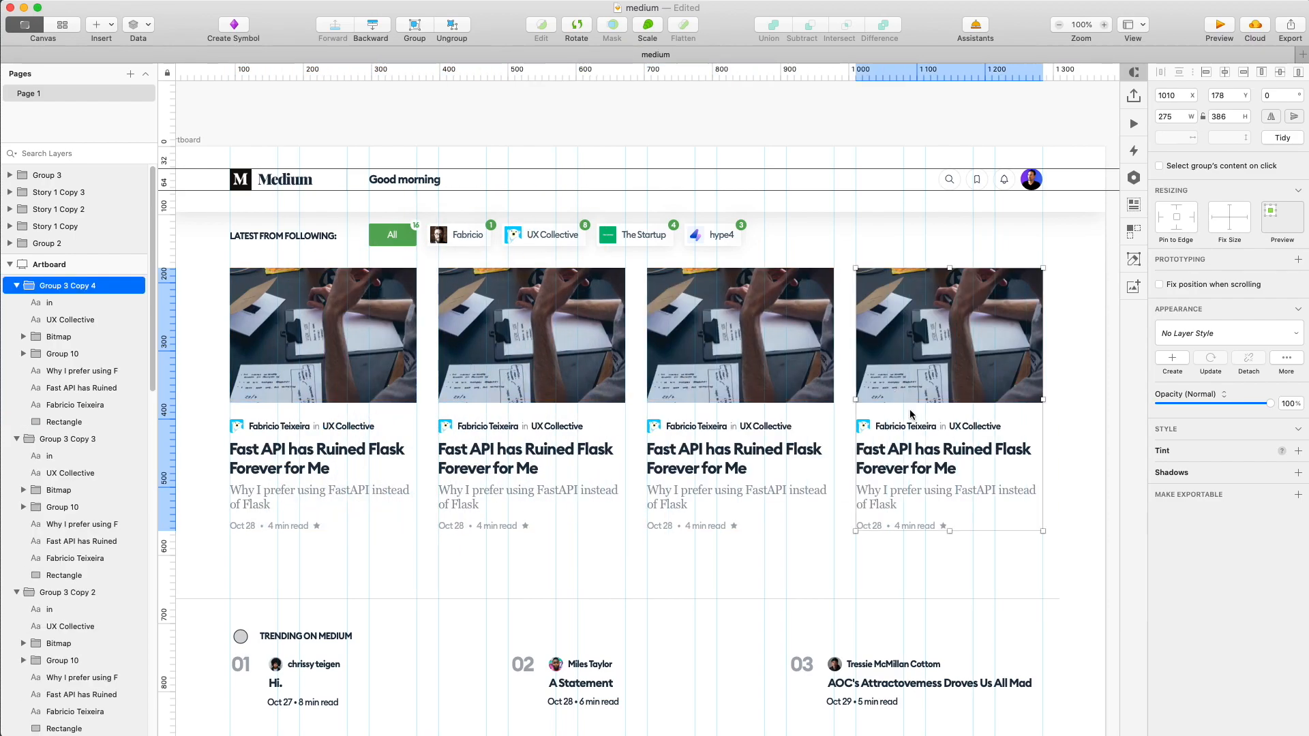
Shift the three copied story cards together to the right, leaving room to widen the first card.
shift+click(744, 382)
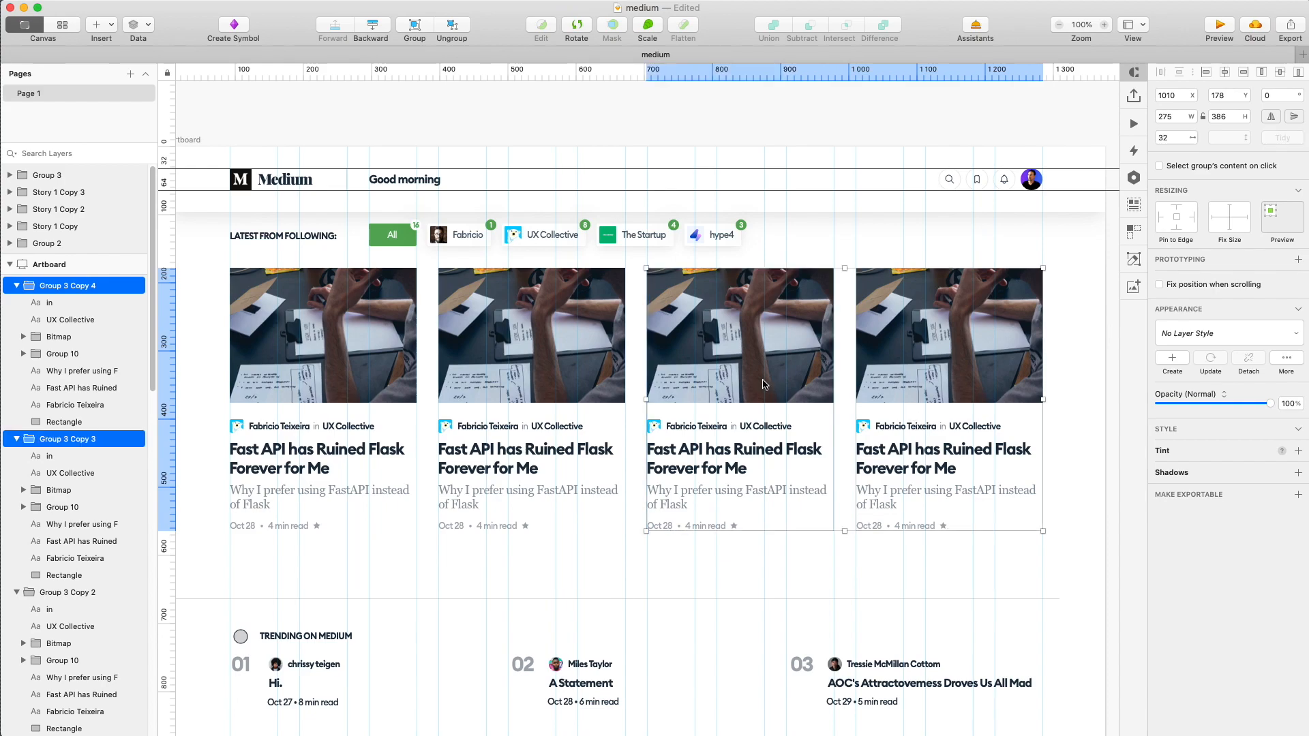
shift+click(543, 378)
drag(541, 379, 611, 383)
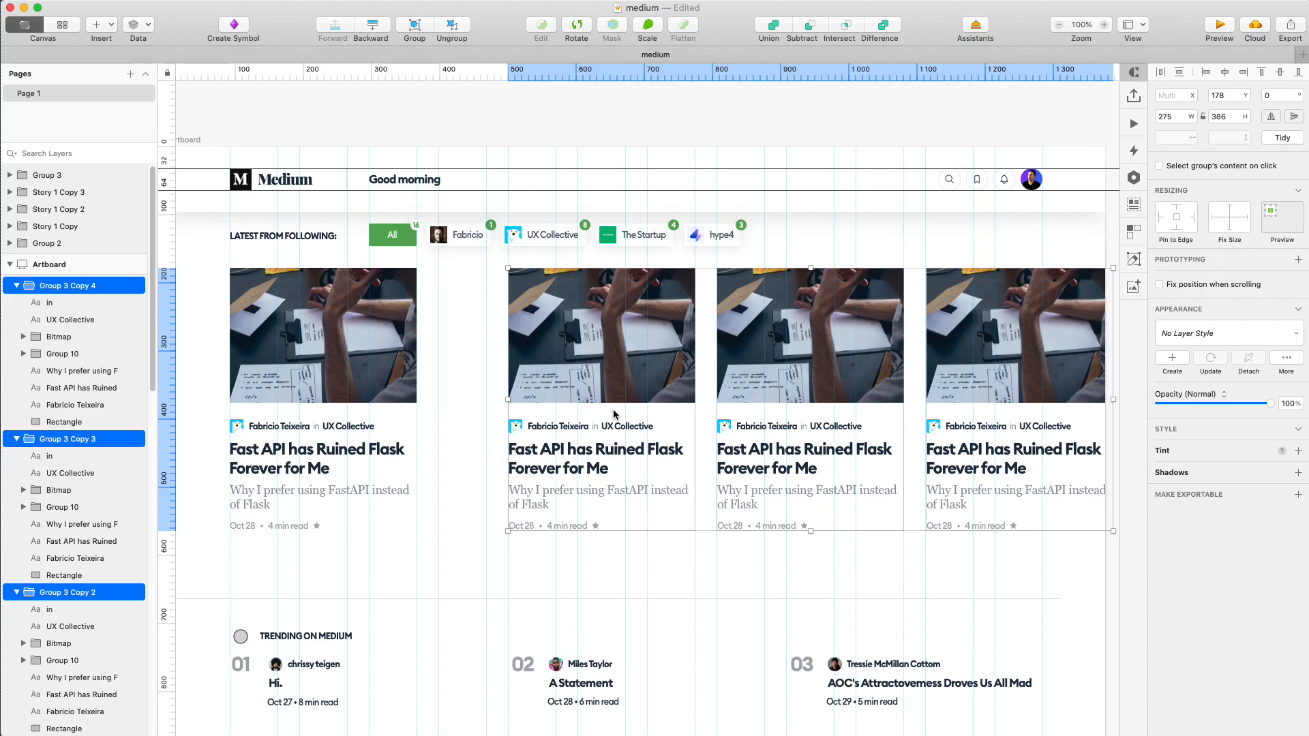
Widen the first story card's image, title and subtitle to 376 px.
super+click(368, 390)
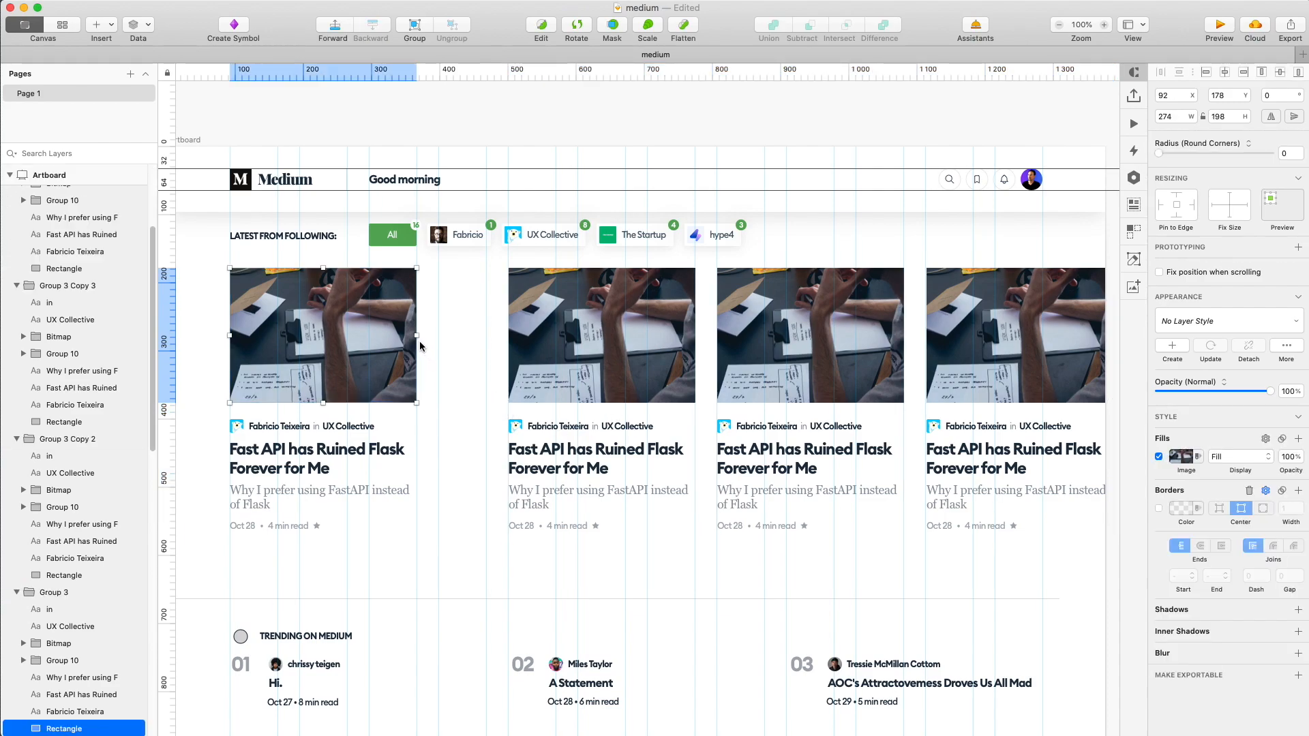
drag(414, 335, 487, 347)
click(402, 450)
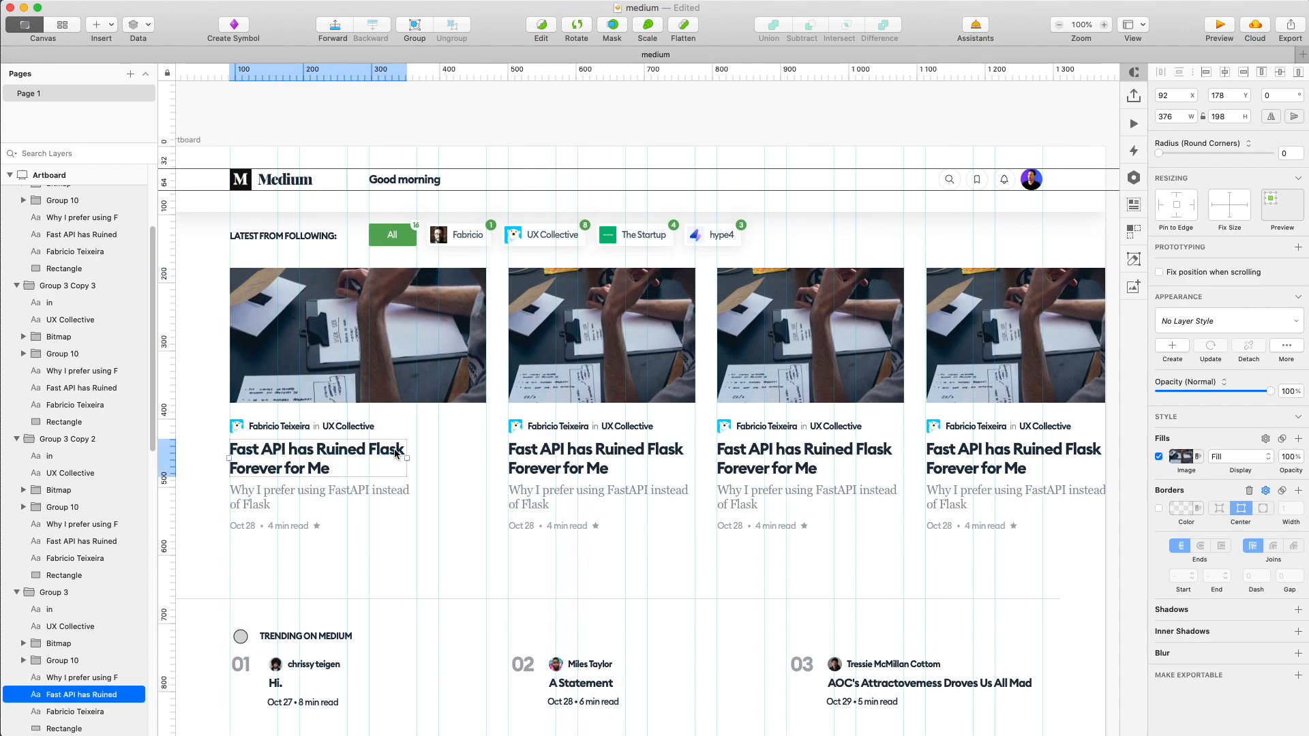
drag(405, 458, 486, 457)
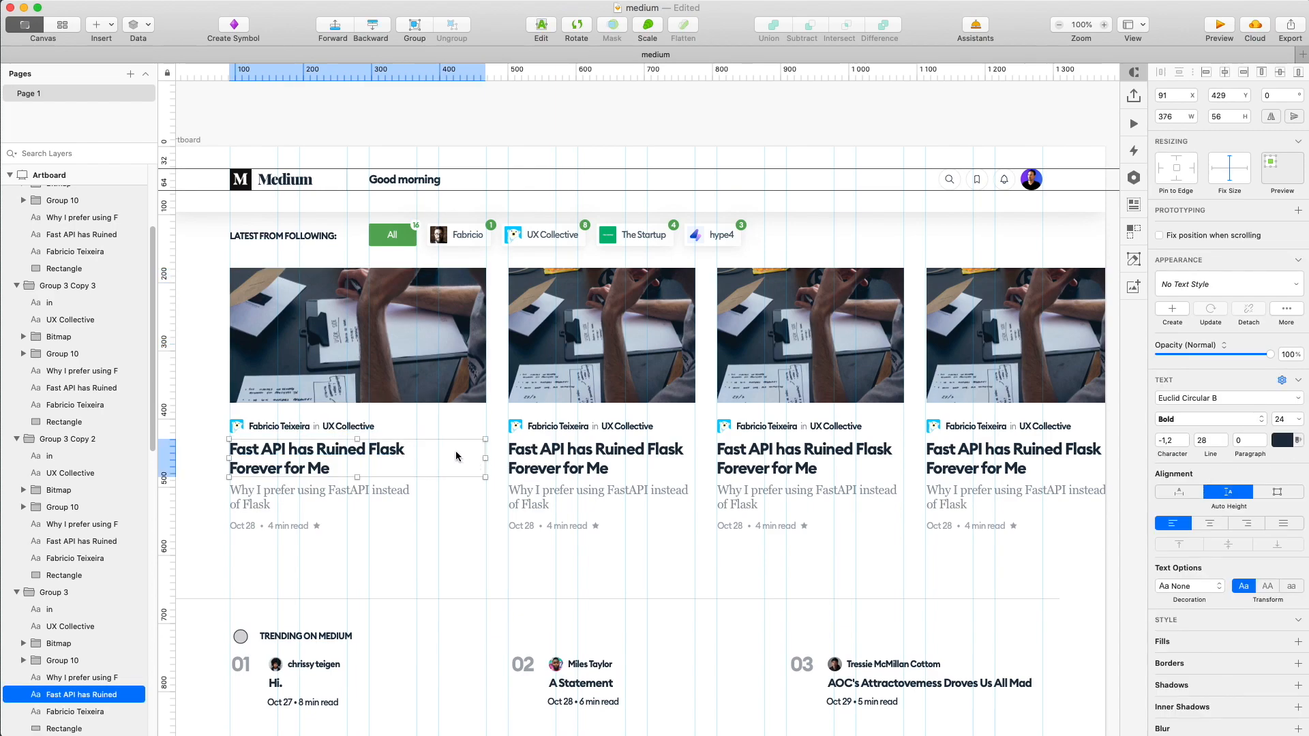
double_click(456, 450)
double_click(447, 491)
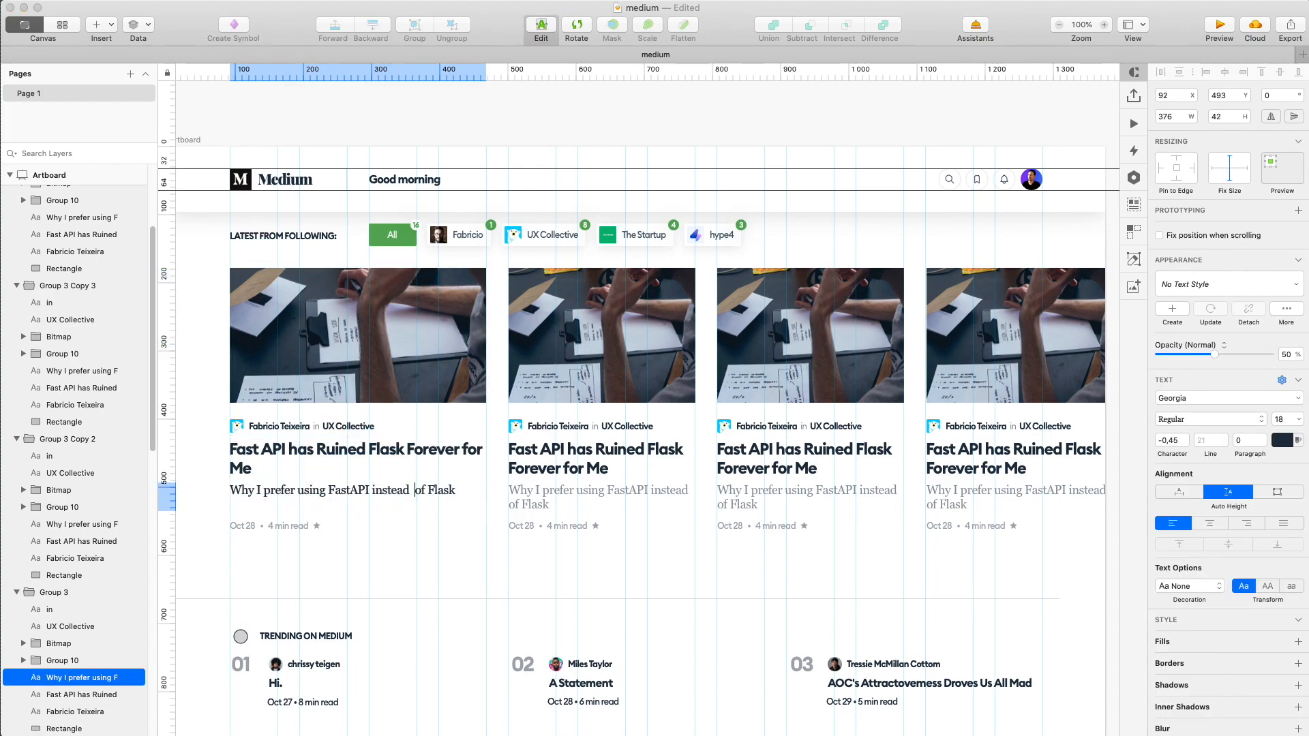
click(497, 443)
Fill the images of the second, third and fourth story cards with different photos from a data source.
click(573, 372)
shift+click(811, 347)
shift+click(1022, 351)
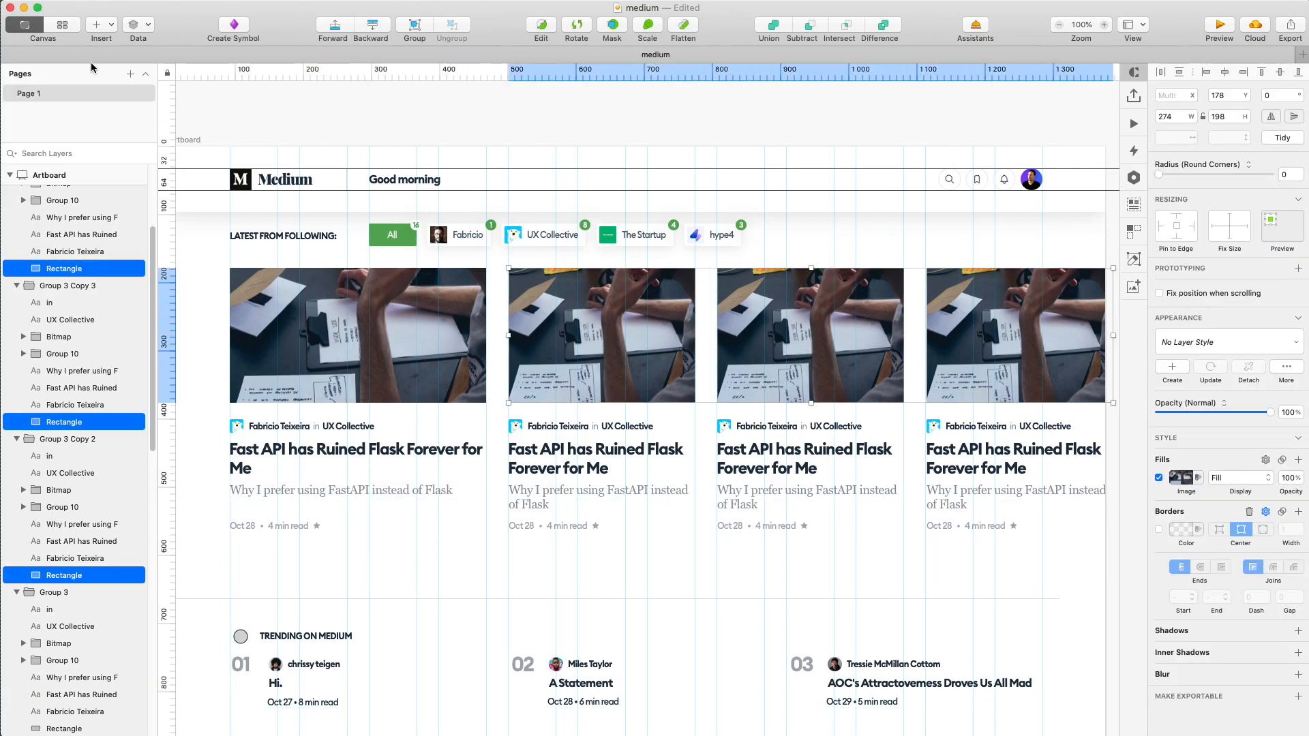
click(133, 31)
click(164, 123)
Replace the author name on the second, third and fourth story cards with a different full name each.
double_click(558, 426)
text(Diana Malewicz)
double_click(767, 427)
text(Michal Malewicz)
double_click(976, 426)
text(Szymon Adamiak)
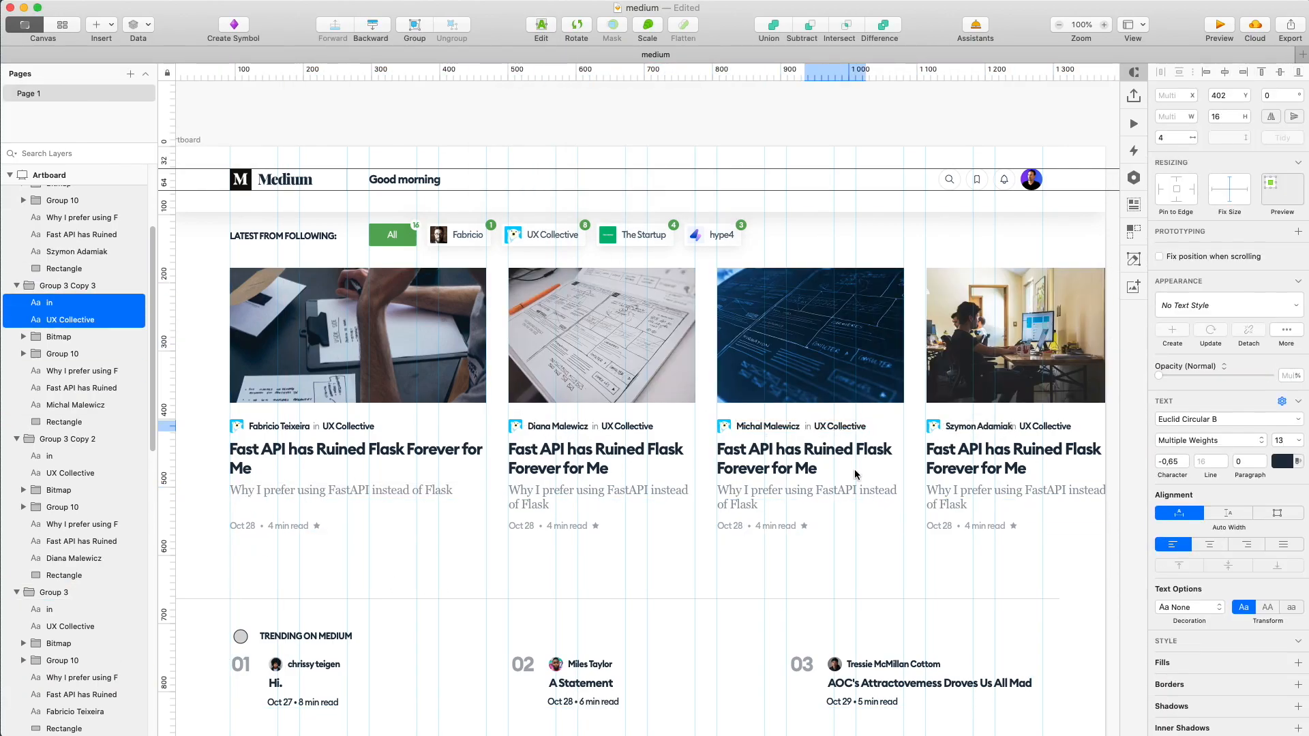
Change the third story card's publication name to hype4 and its avatar to the hype4 logo.
click(622, 613)
key(super+plus)
key(super+plus)
double_click(789, 428)
key(super+v)
key(super+minus)
key(super+plus)
Move "in UX Collective" on the fourth story card slightly right so it clears the author name.
click(717, 440)
shift+click(799, 443)
drag(799, 441, 815, 442)
key(super+0)
scroll(816, 443, left, 4)
click(607, 448)
click(270, 598)
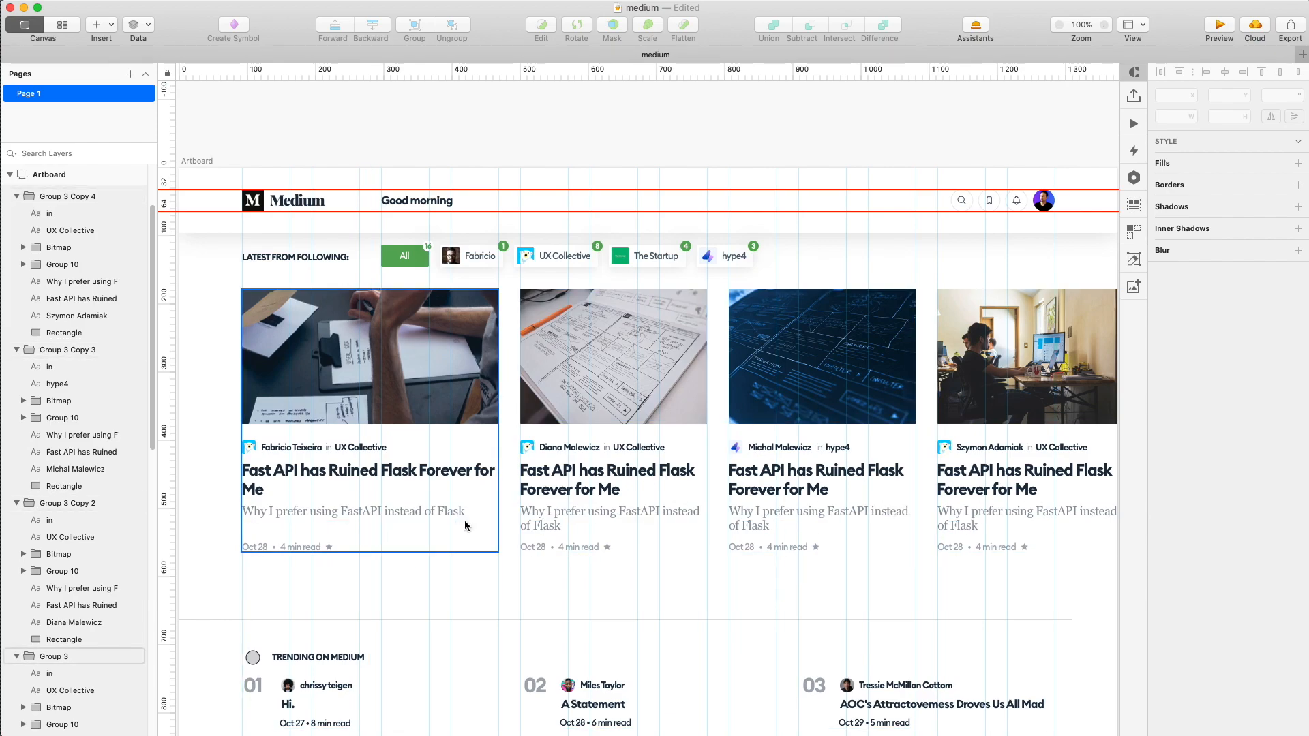
Draw an 89 px circle at X 1331, Y 333, straddling the artboard's right edge over the fourth story card.
scroll(465, 525, right, 9)
scroll(465, 525, up, 2)
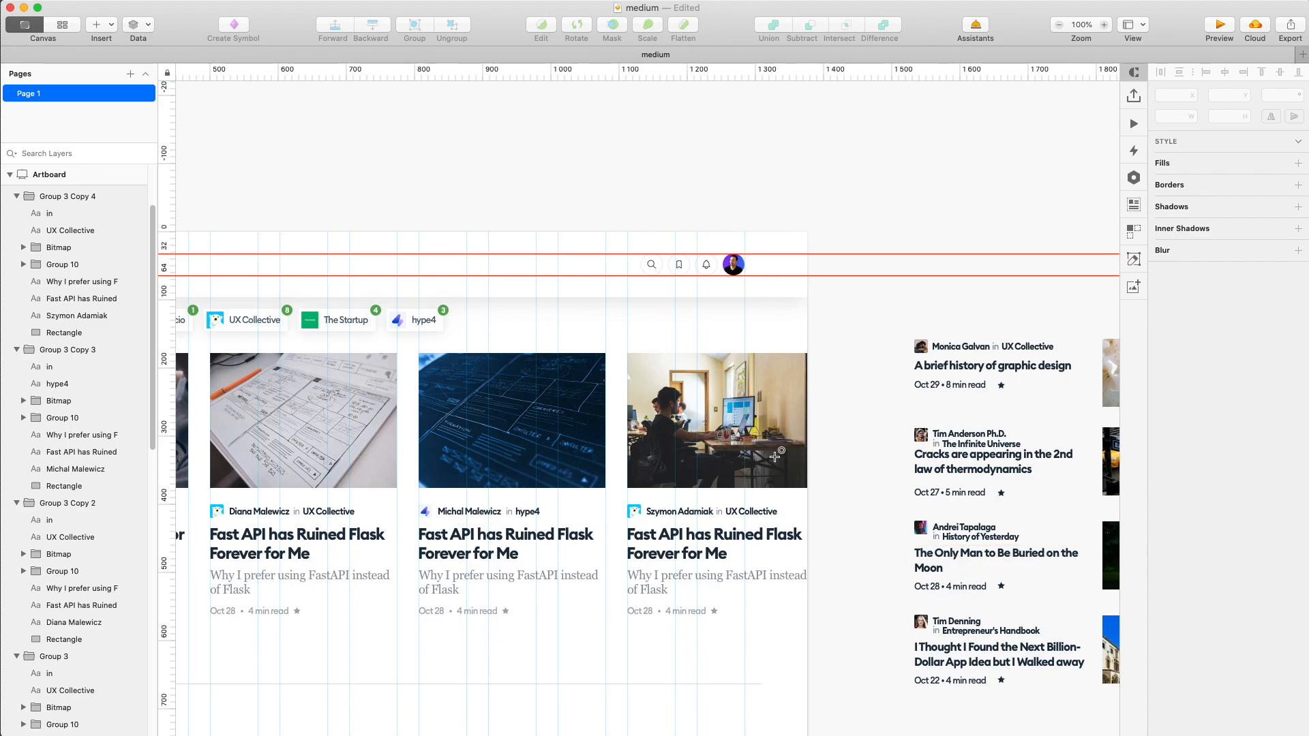
drag(780, 456, 830, 520)
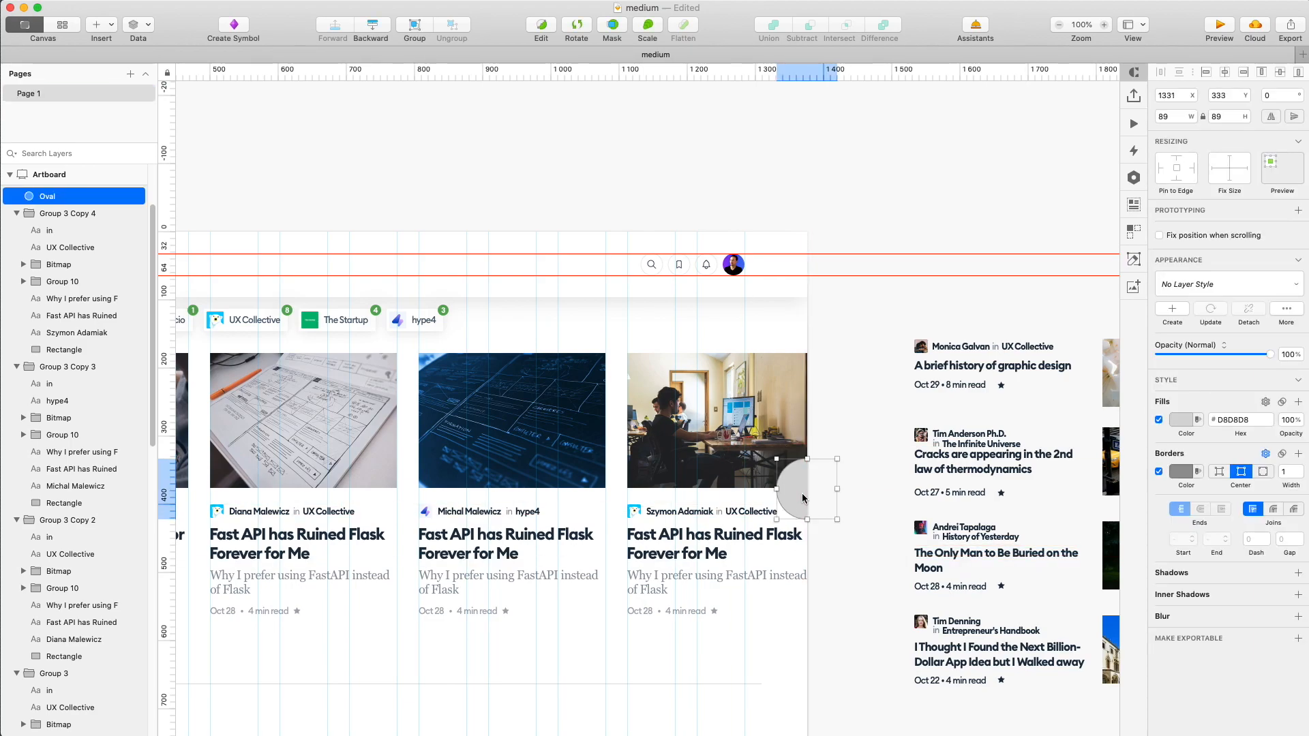
Copy the header bar's style and paste it onto the new circle.
right_click(792, 293)
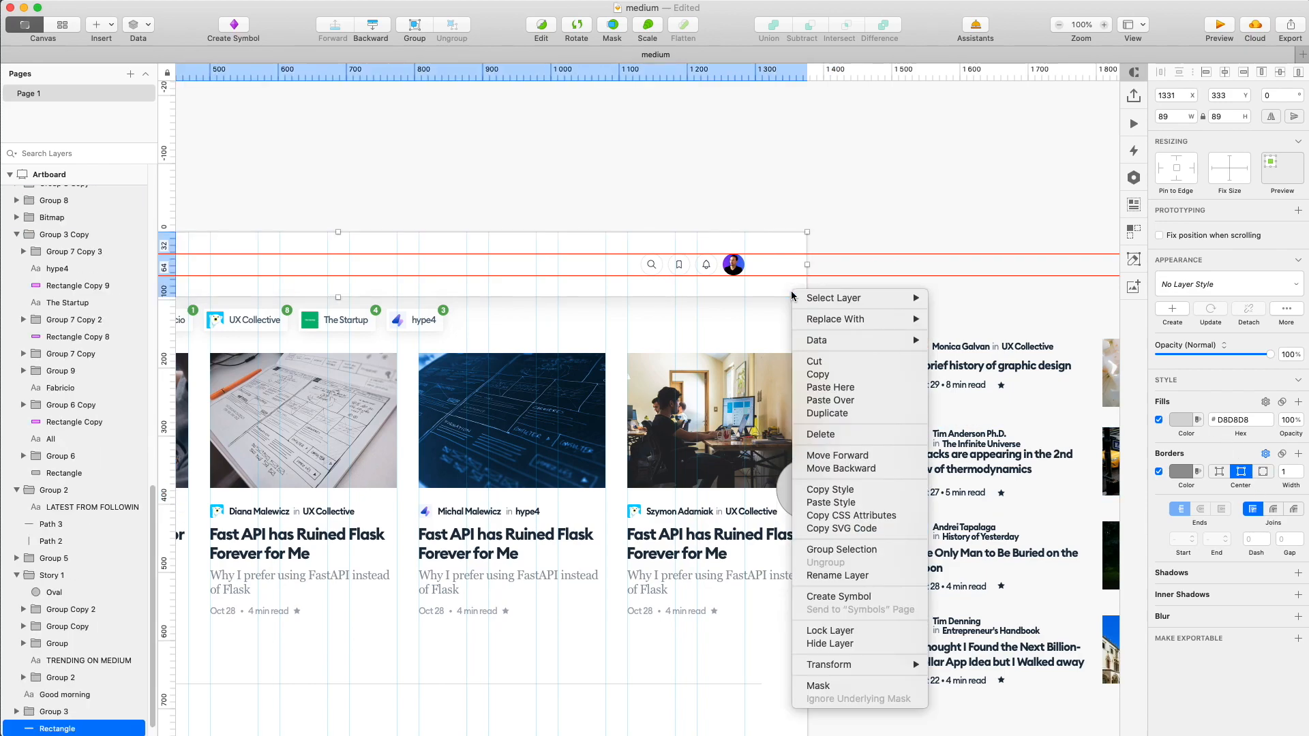
click(861, 489)
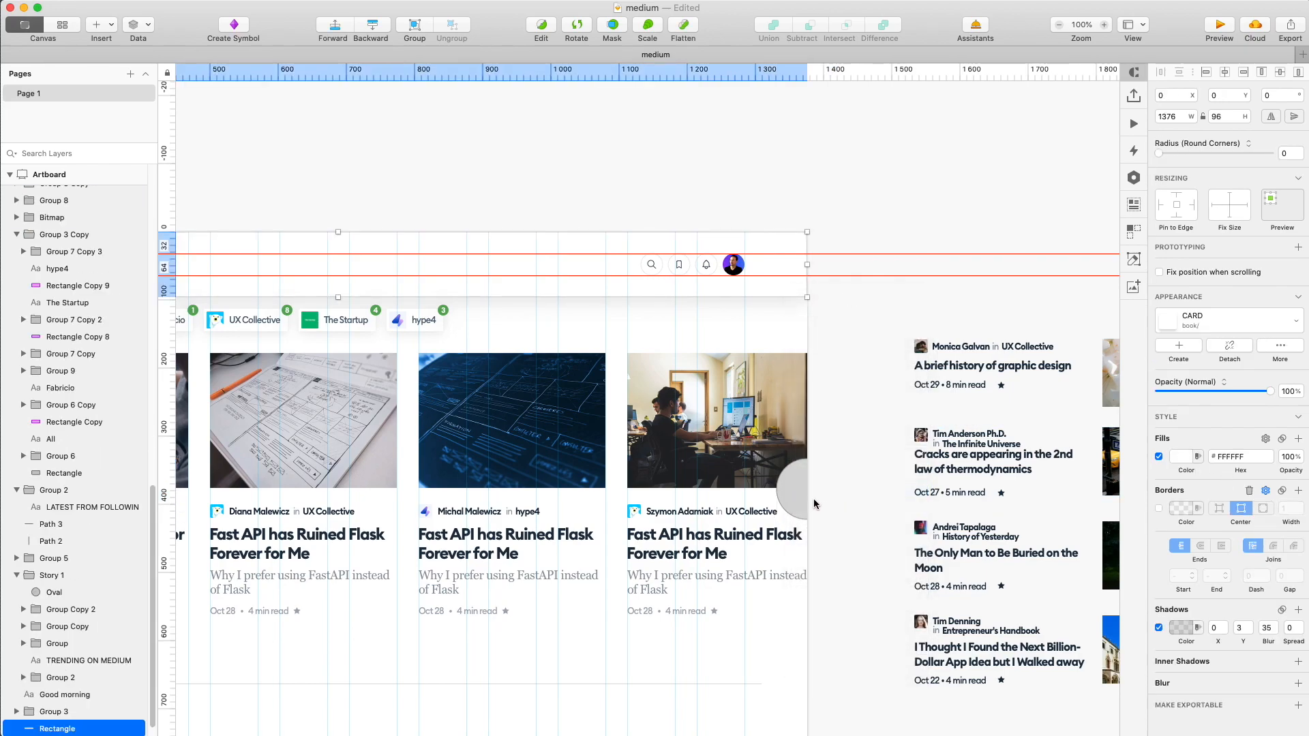
right_click(804, 499)
click(833, 614)
Draw a 92 × 435 px rectangle over the fourth story card's outer edge to fade it out, behind the circle.
key(r)
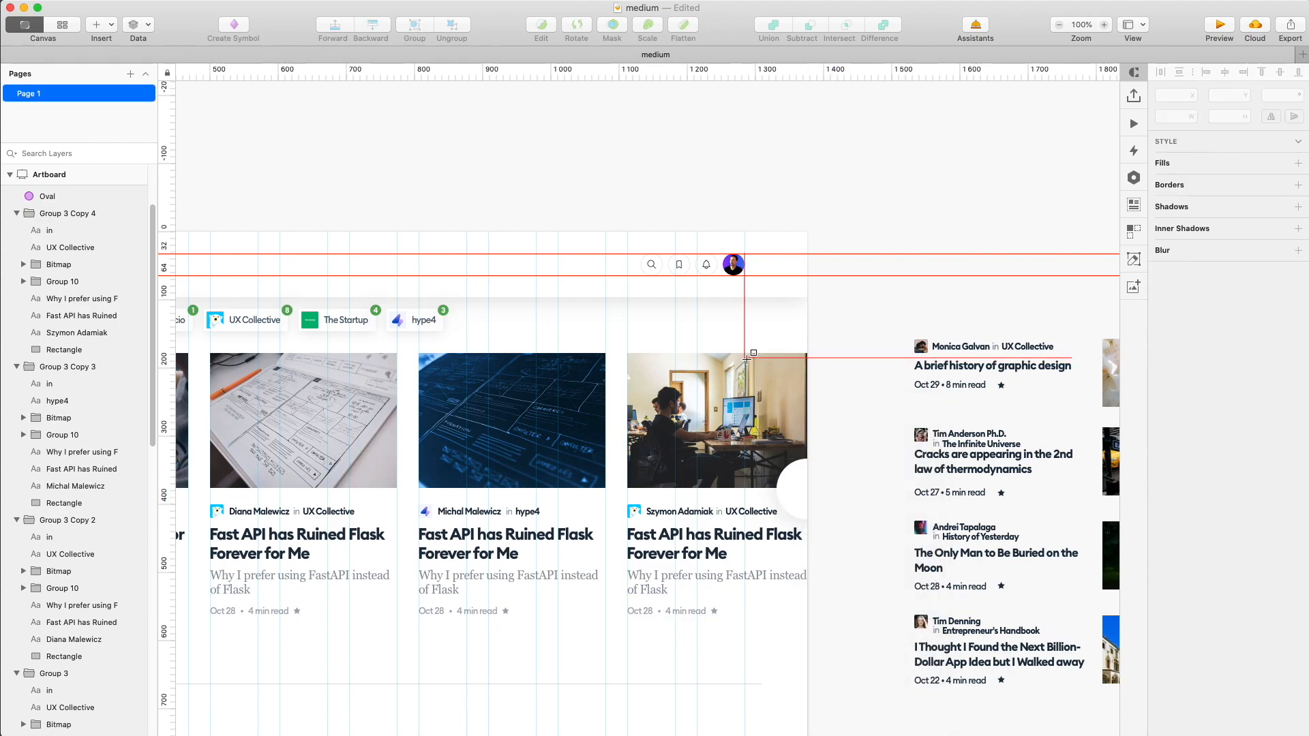
drag(763, 383, 770, 409)
drag(814, 636, 806, 649)
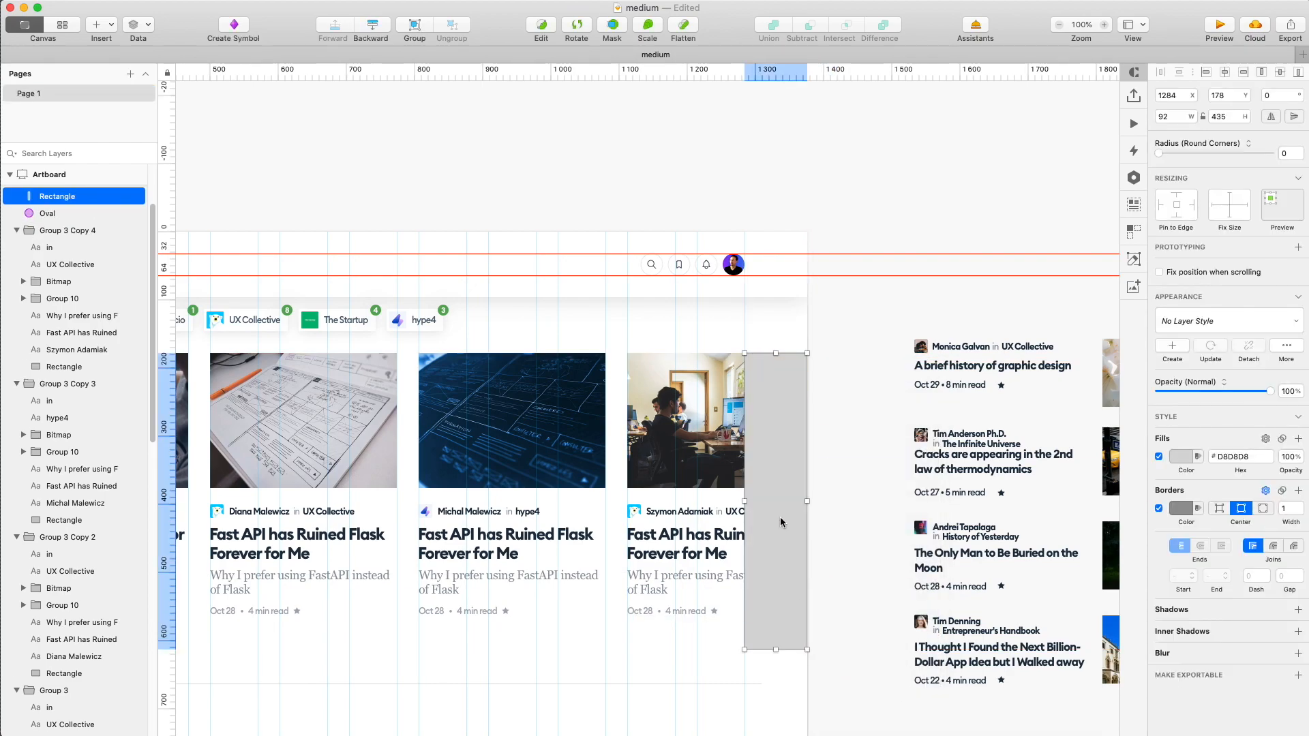
key(BackSpace)
Place a 24 px chevron-right icon on the circle at X 1346, Y 365.
click(61, 196)
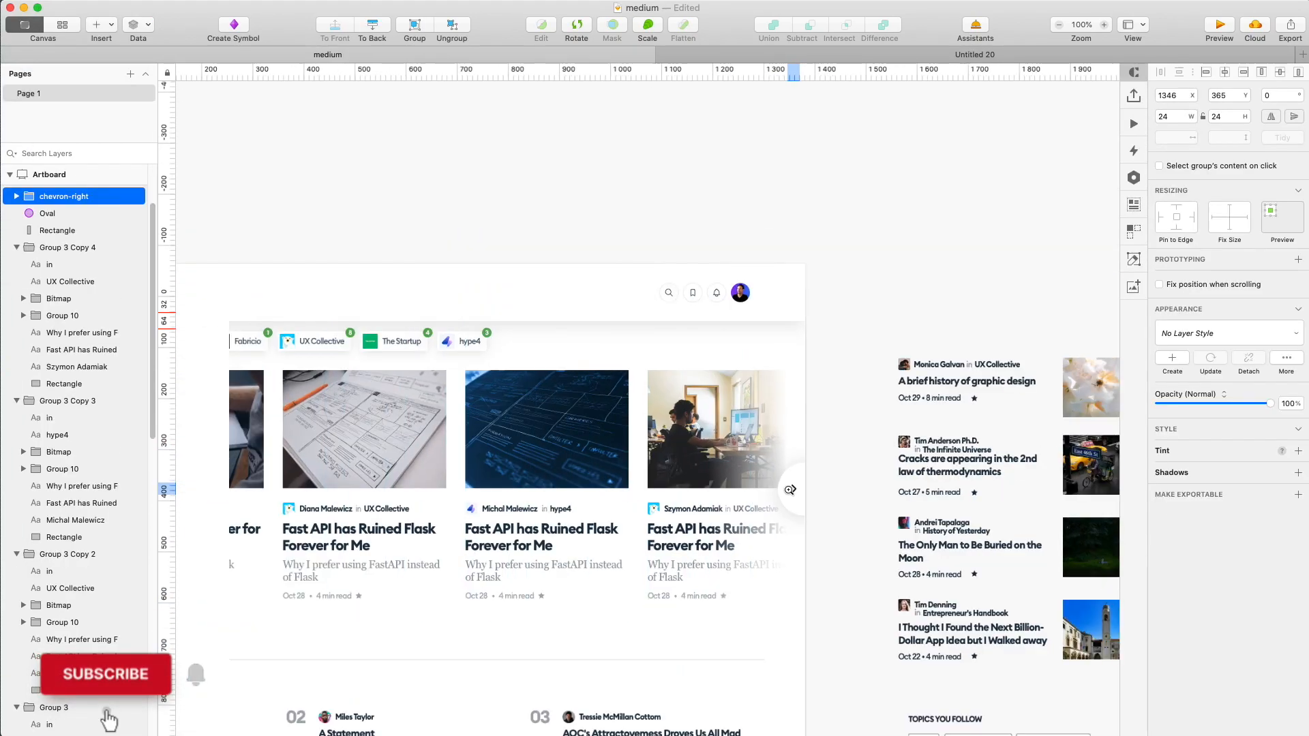
key(super+minus)
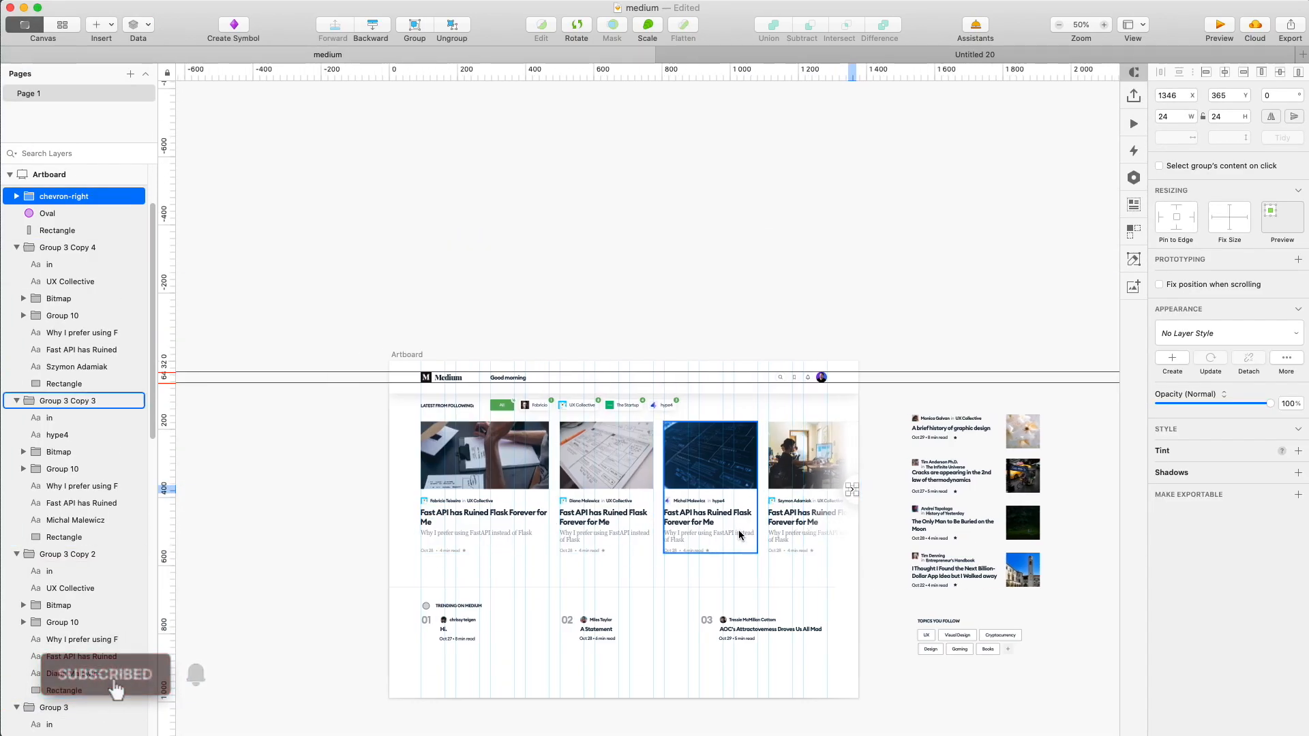
click(888, 544)
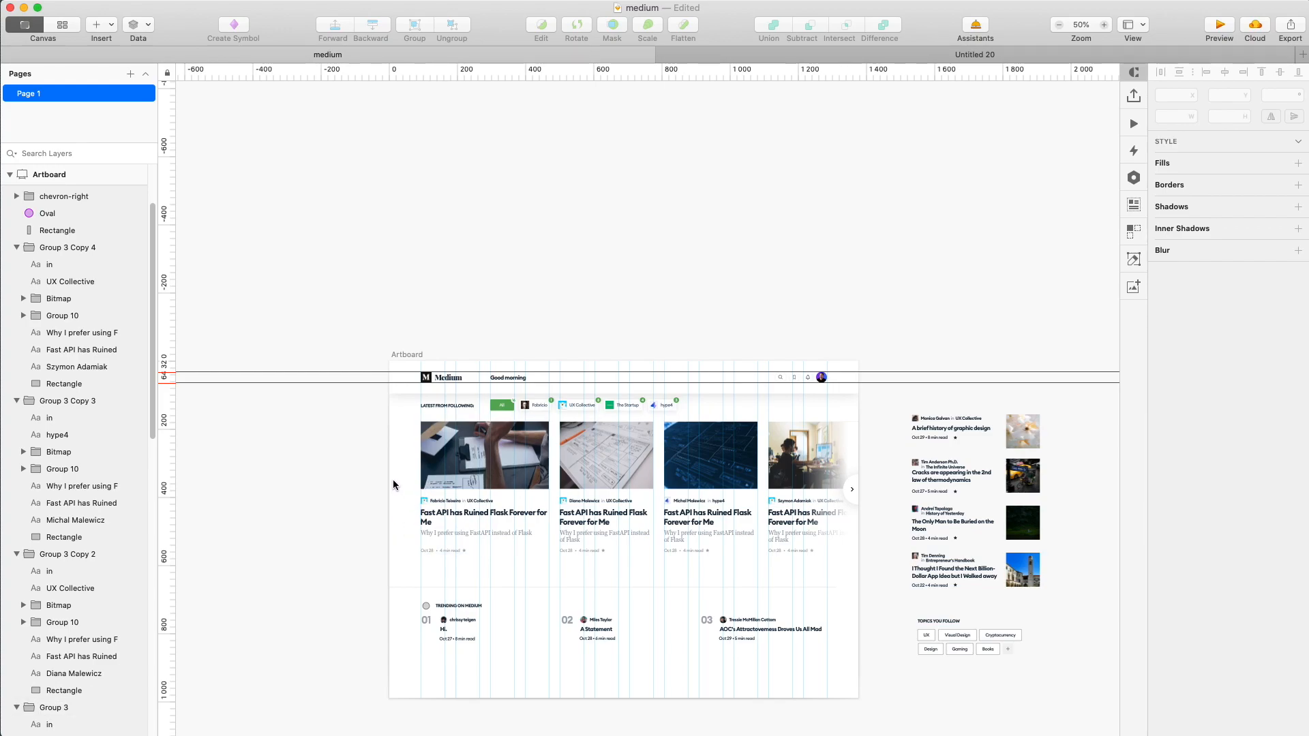
Extend the divider line below the story cards to X 1389 and move it up 50 px to Y 613.5.
click(693, 587)
key(shift+super+Right)
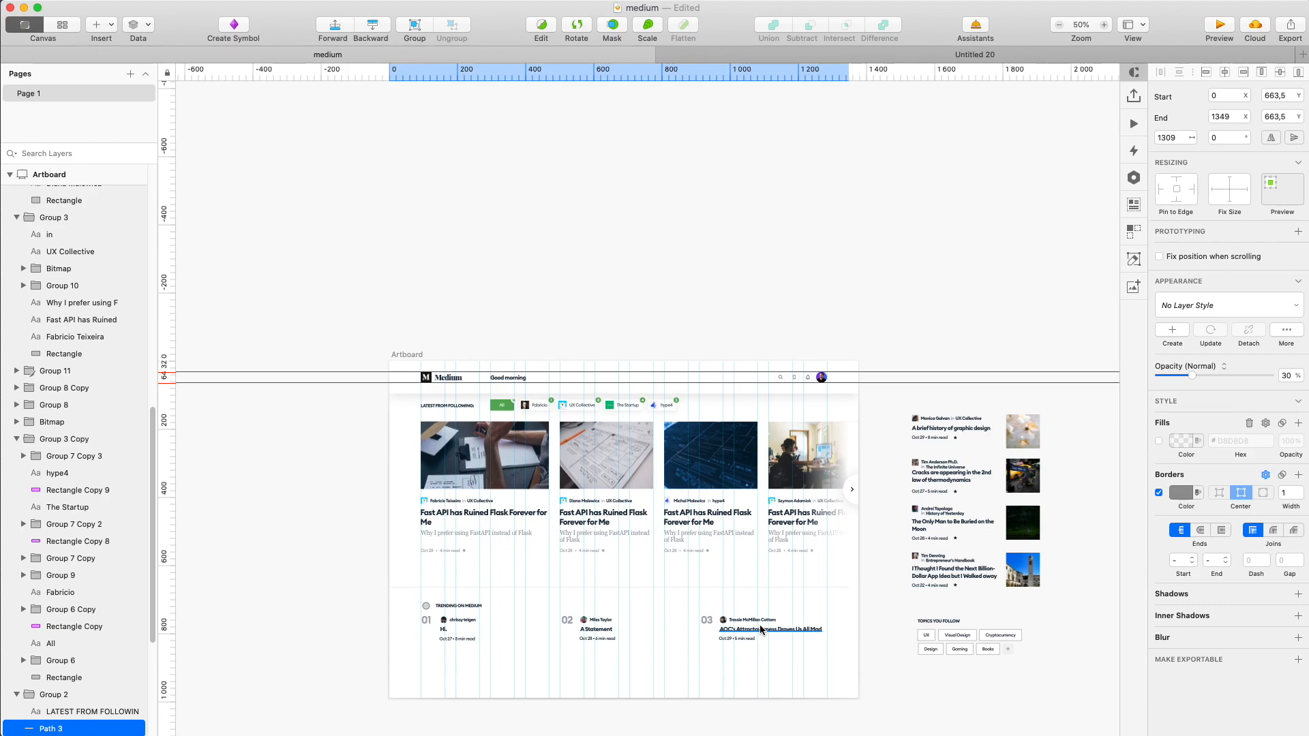
key(shift+super+Right)
key(shift+Up)
key(shift+Up)
key(shift+Up)
key(shift+Up)
key(shift+Up)
Stack the three Trending on Medium stories in one column below the first card, with the group at X 95, Y 466.
key(z)
click(588, 672)
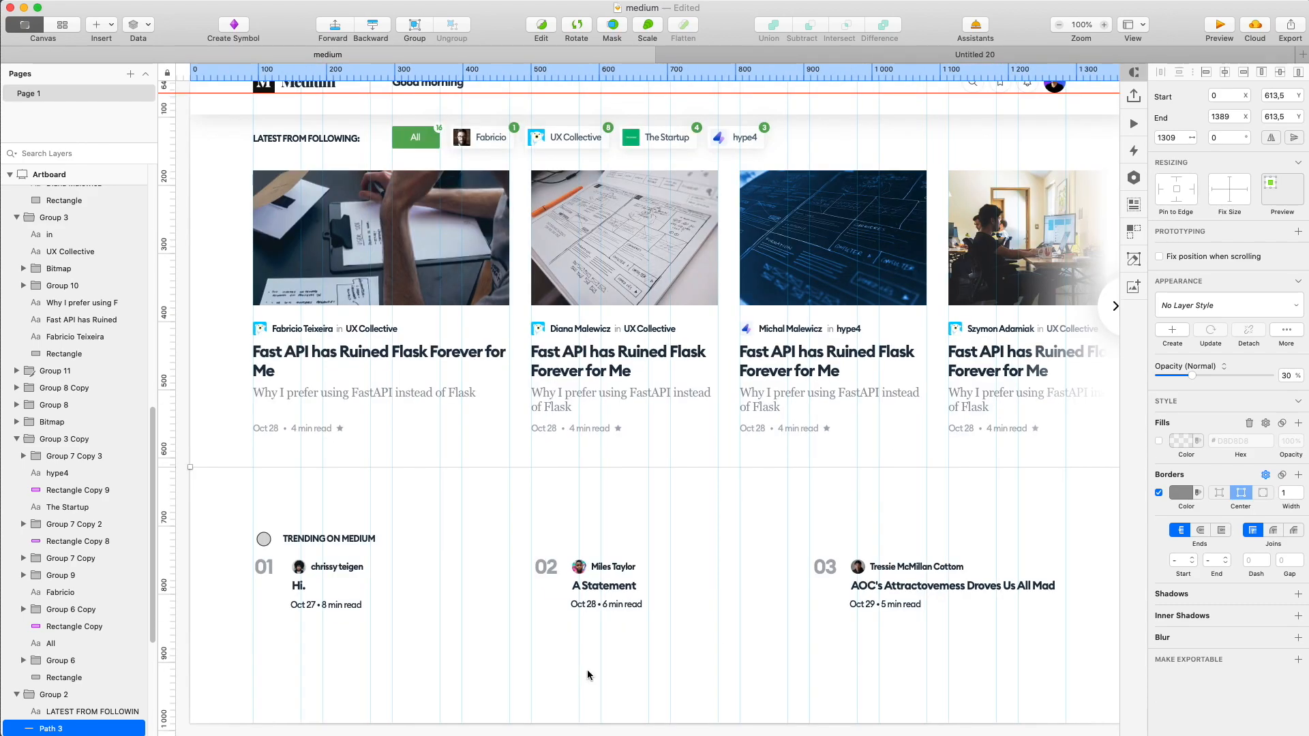
alt+click(426, 608)
click(427, 608)
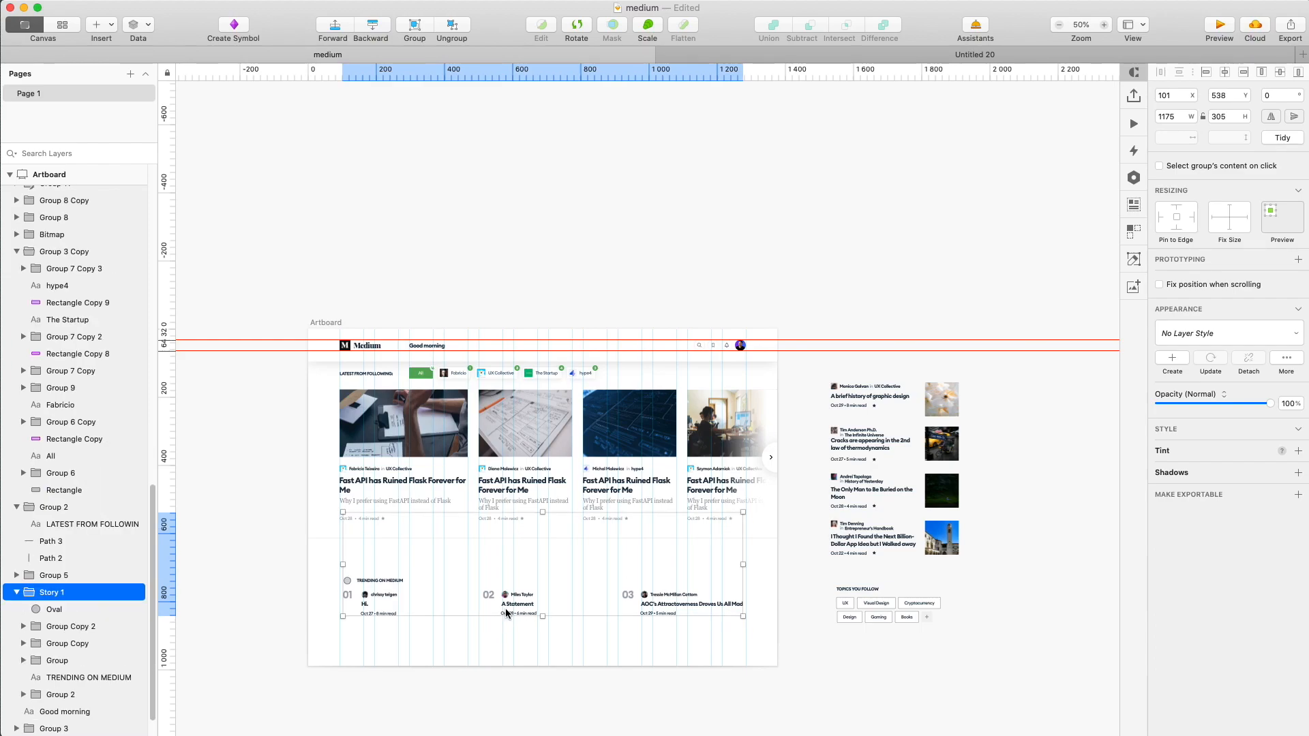
double_click(506, 612)
drag(524, 606, 520, 570)
click(418, 566)
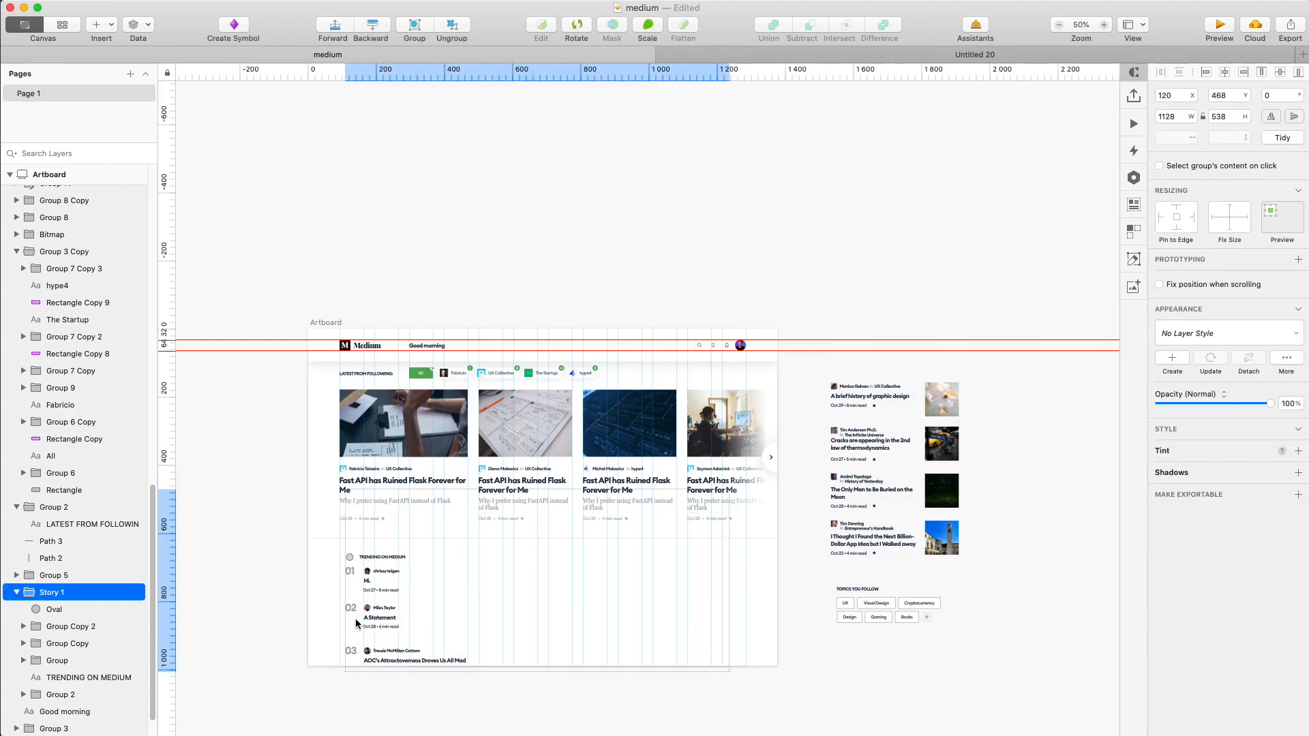
drag(355, 618, 352, 618)
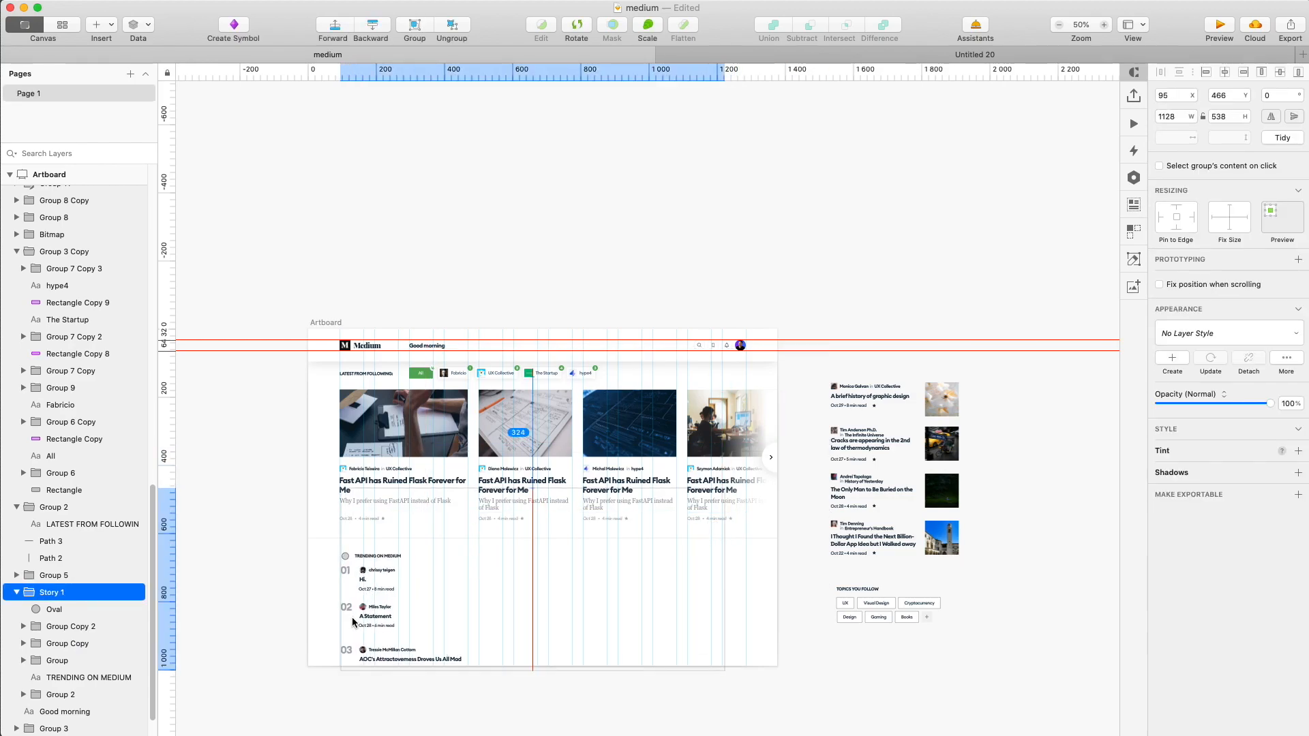
Move the "A brief history of graphic design" story beside the Trending column and put its thumbnail to the left of its text.
drag(865, 404, 515, 583)
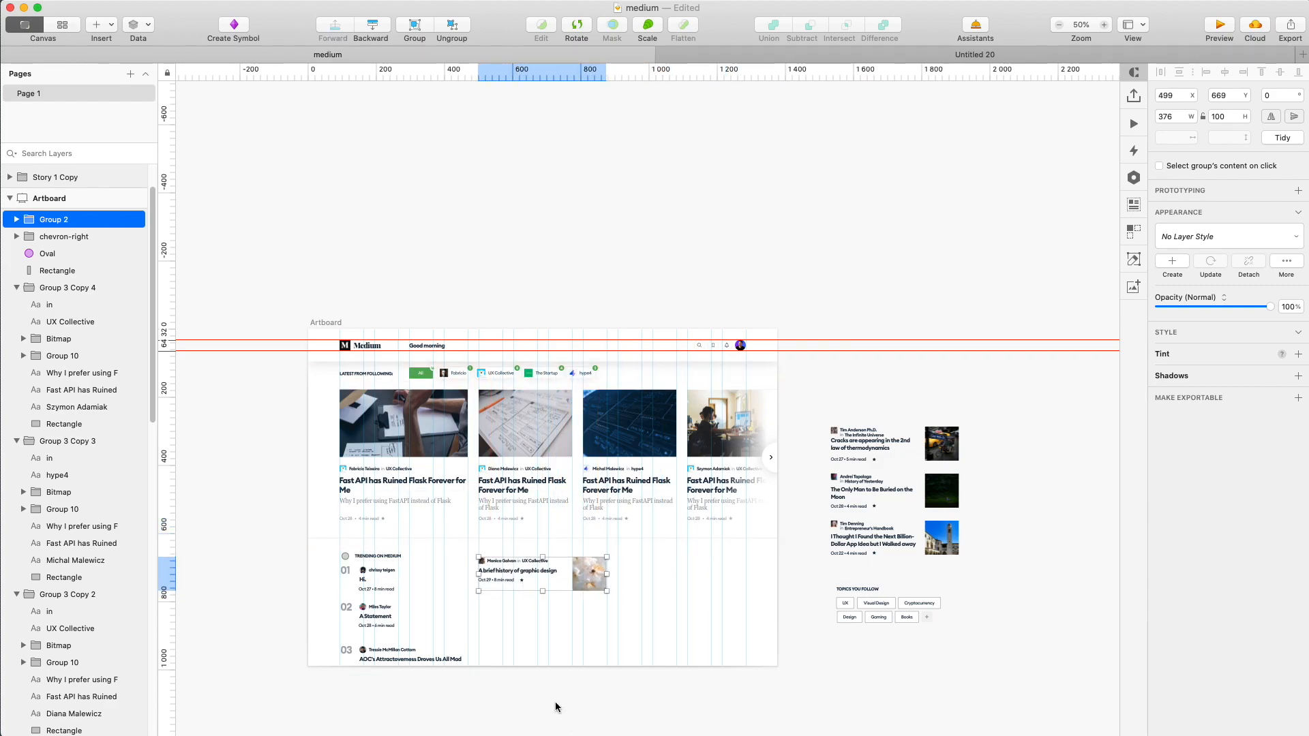
scroll(559, 705, up, 2)
double_click(645, 462)
drag(665, 478, 387, 481)
Change the heading above the moved story to EXPLORE YOUR RECOMMENDATIONS and place the story at X 500, Y 700.
double_click(493, 414)
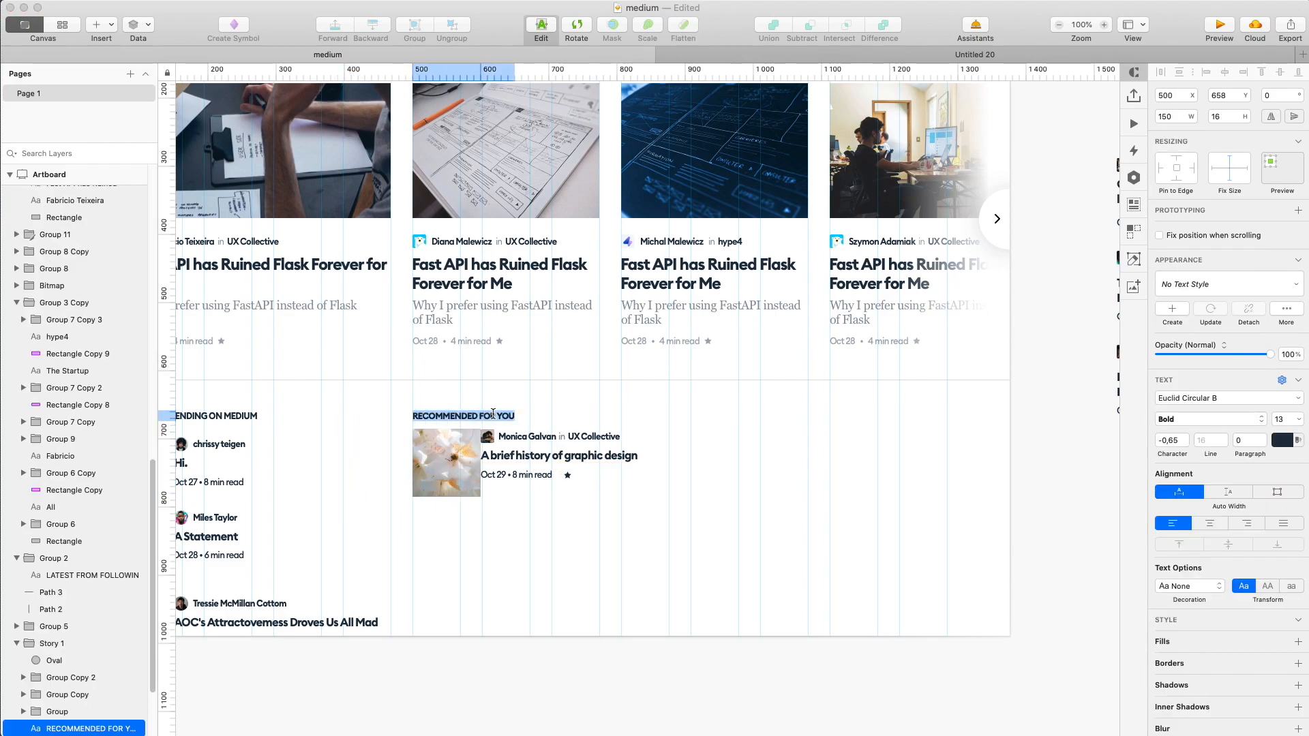
text(EXPLORE YOUR RECOMMENDATIONS)
key(Escape)
key(Escape)
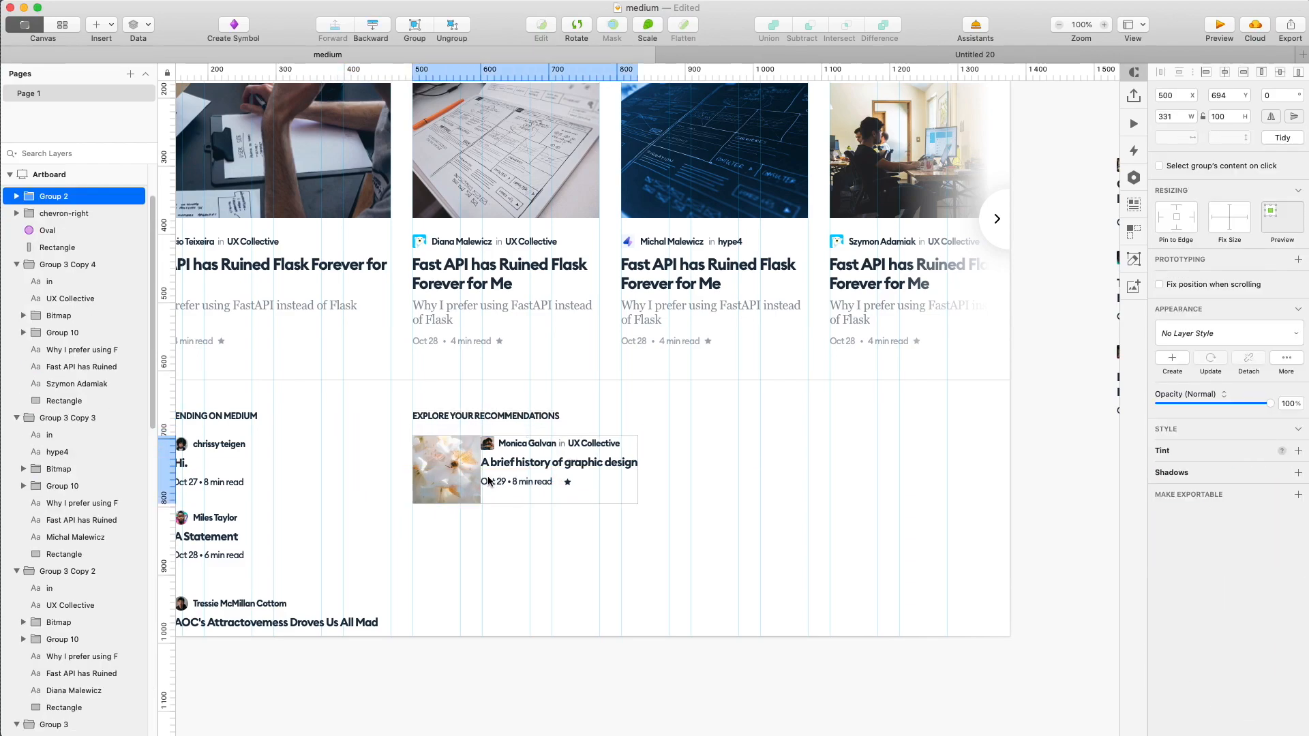
key(super+minus)
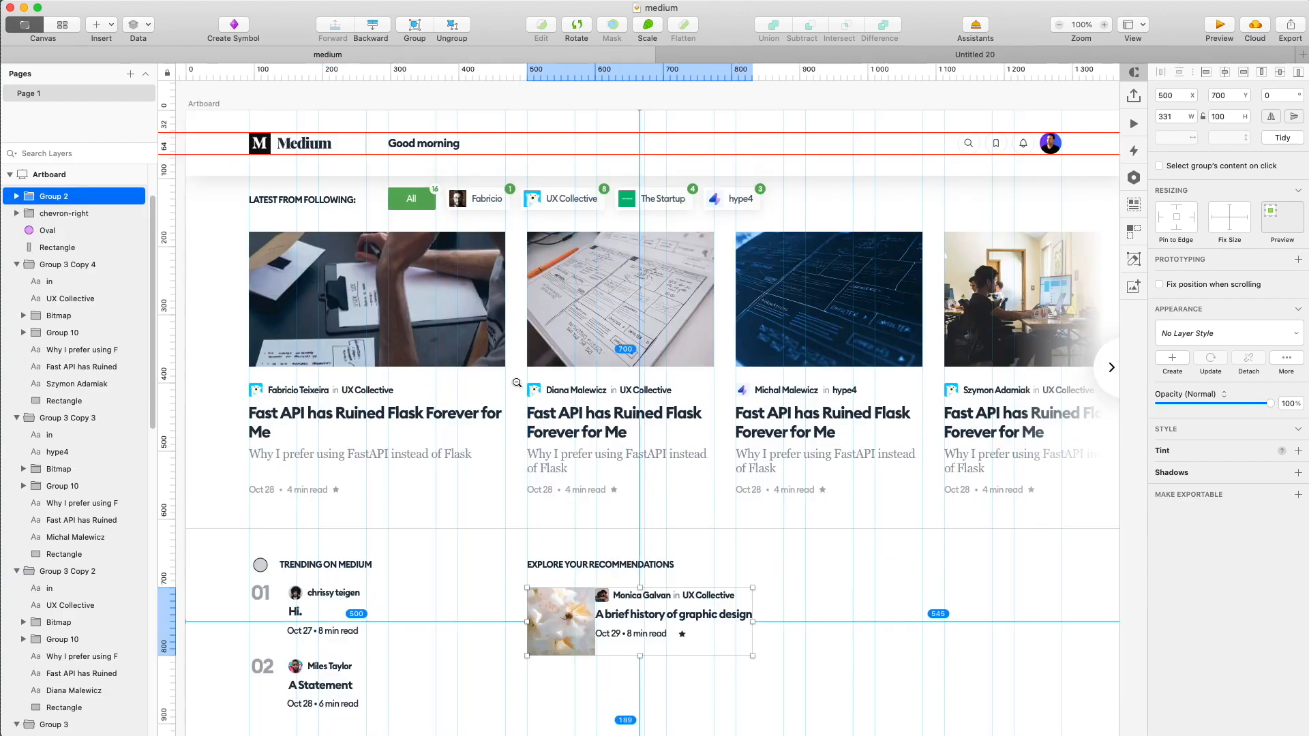
Draw a 1389 × 613 px rectangle from the artboard's origin and send it behind the header and story cards.
alt+click(517, 384)
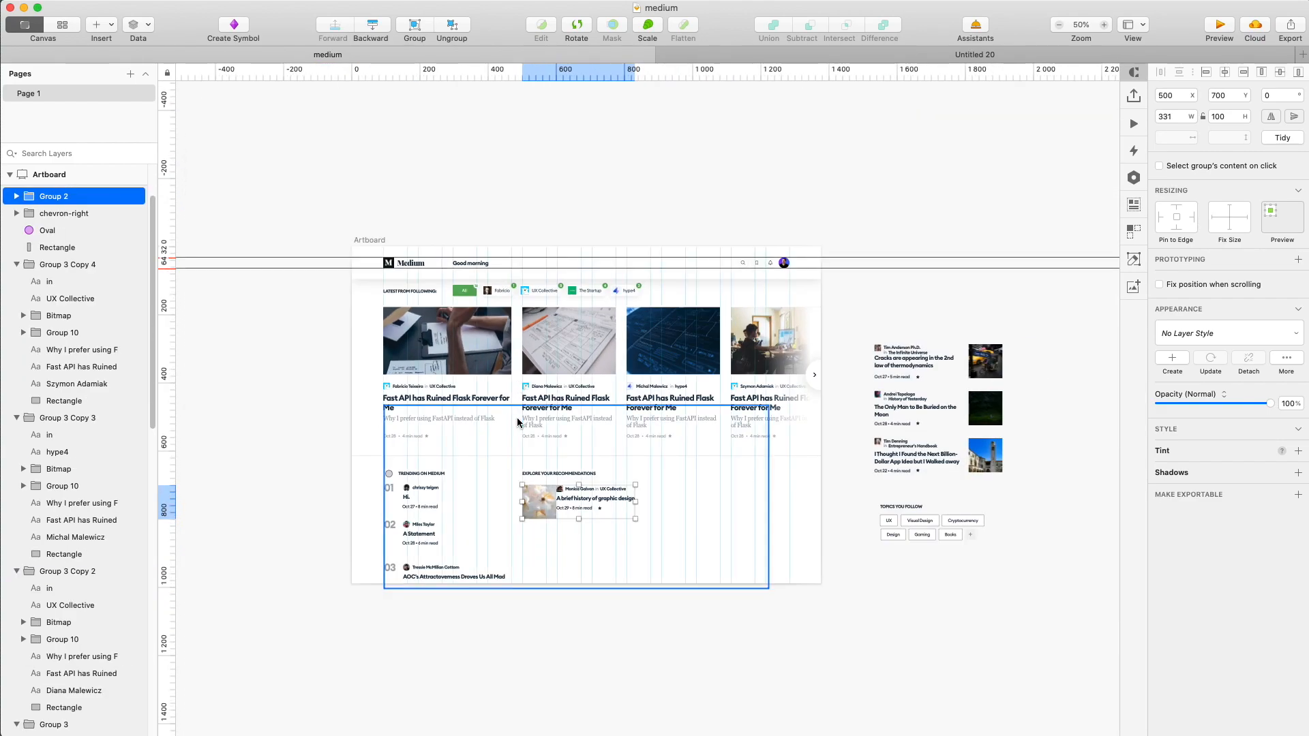
key(r)
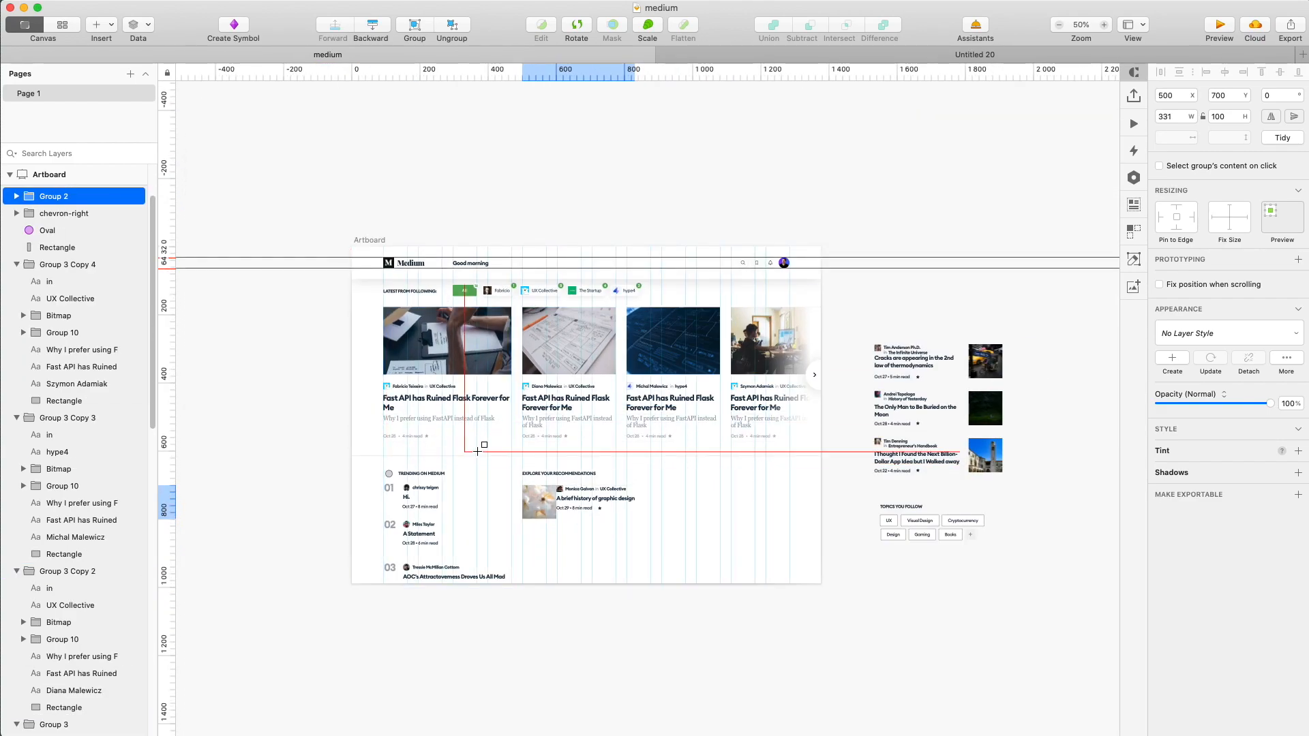
drag(826, 455, 352, 247)
key(super+x)
click(426, 273)
key(super+v)
key(alt+super+Down)
key(super+0)
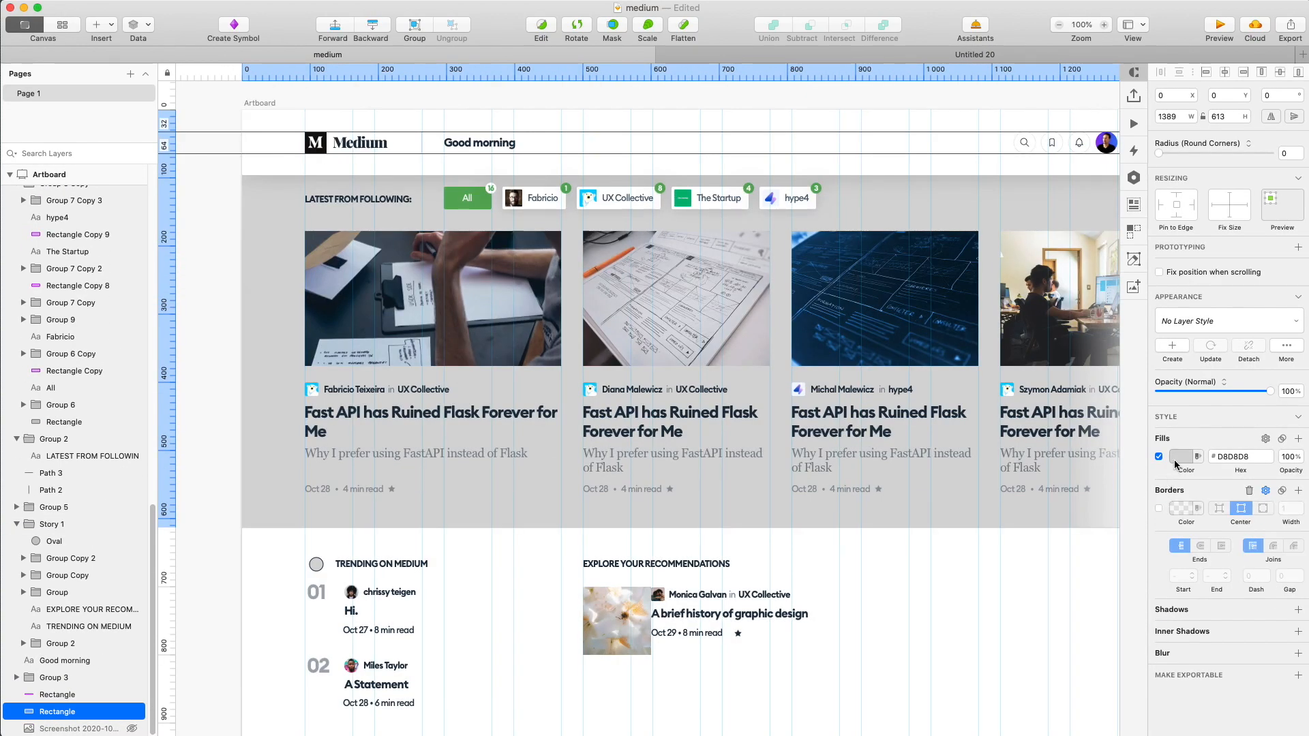
Sample the dark navy title colour as the rectangle's fill and lighten it to F6F8FA.
click(1182, 457)
click(1165, 626)
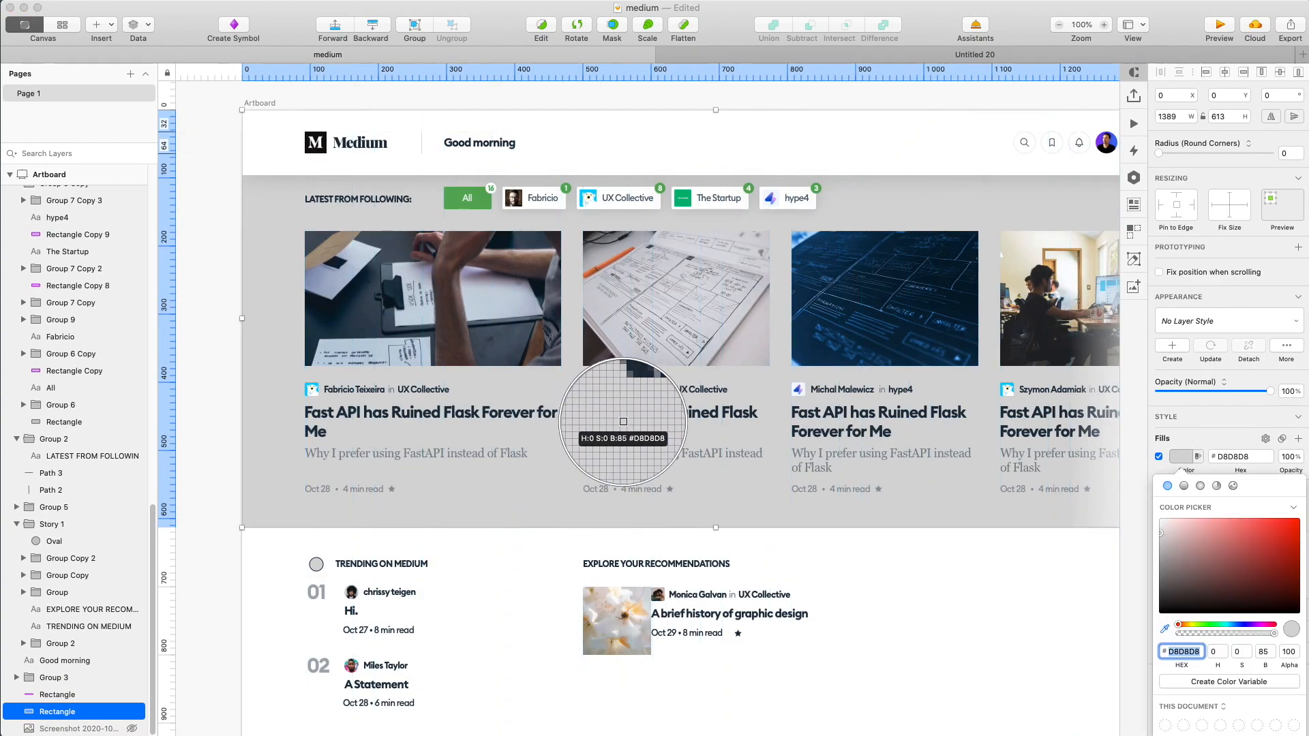
click(628, 414)
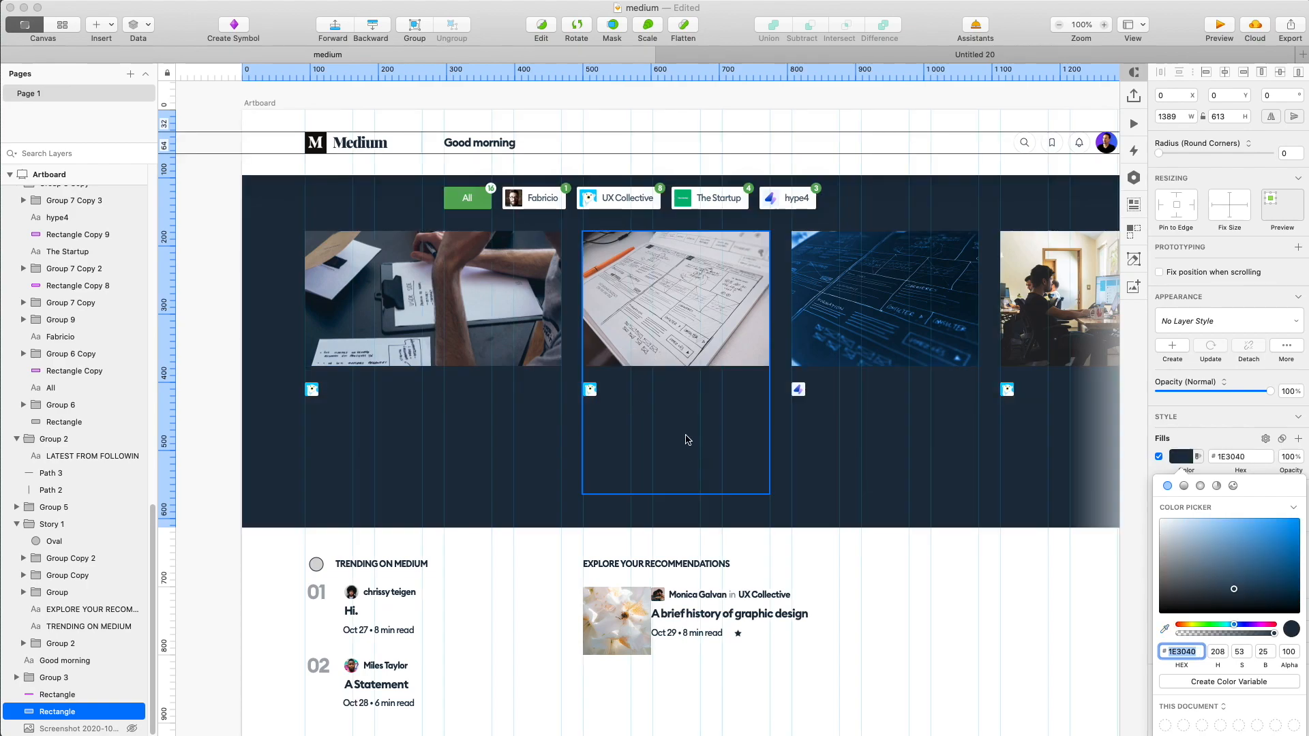
click(1165, 532)
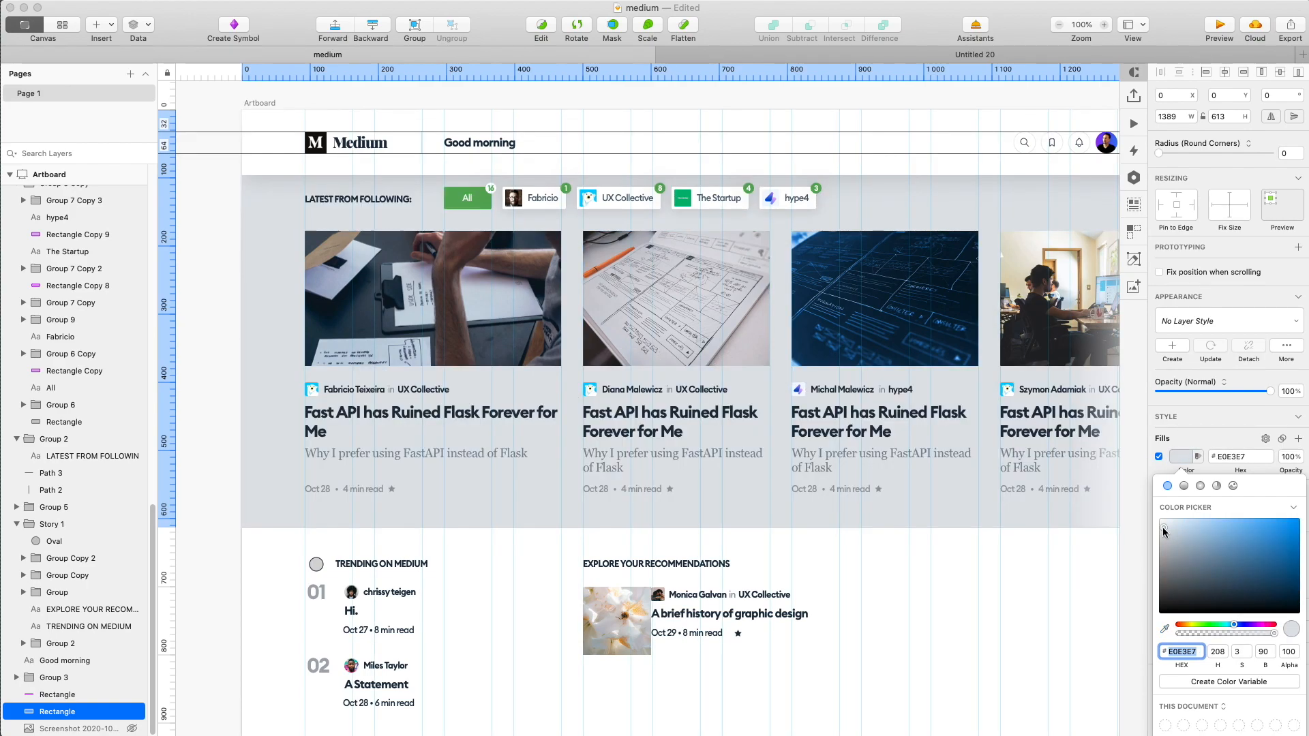
drag(1160, 525, 1159, 526)
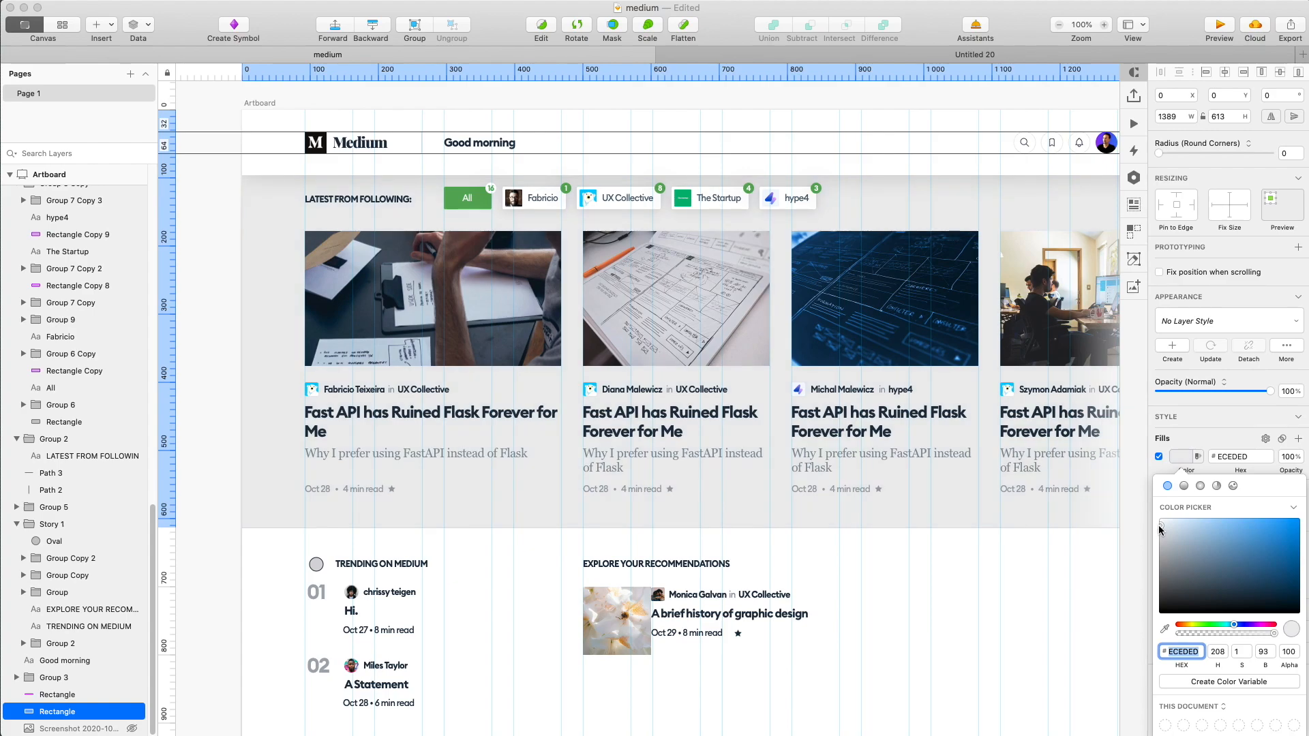
click(1161, 522)
Delete the divider line at the lower edge of the tinted story section.
click(617, 529)
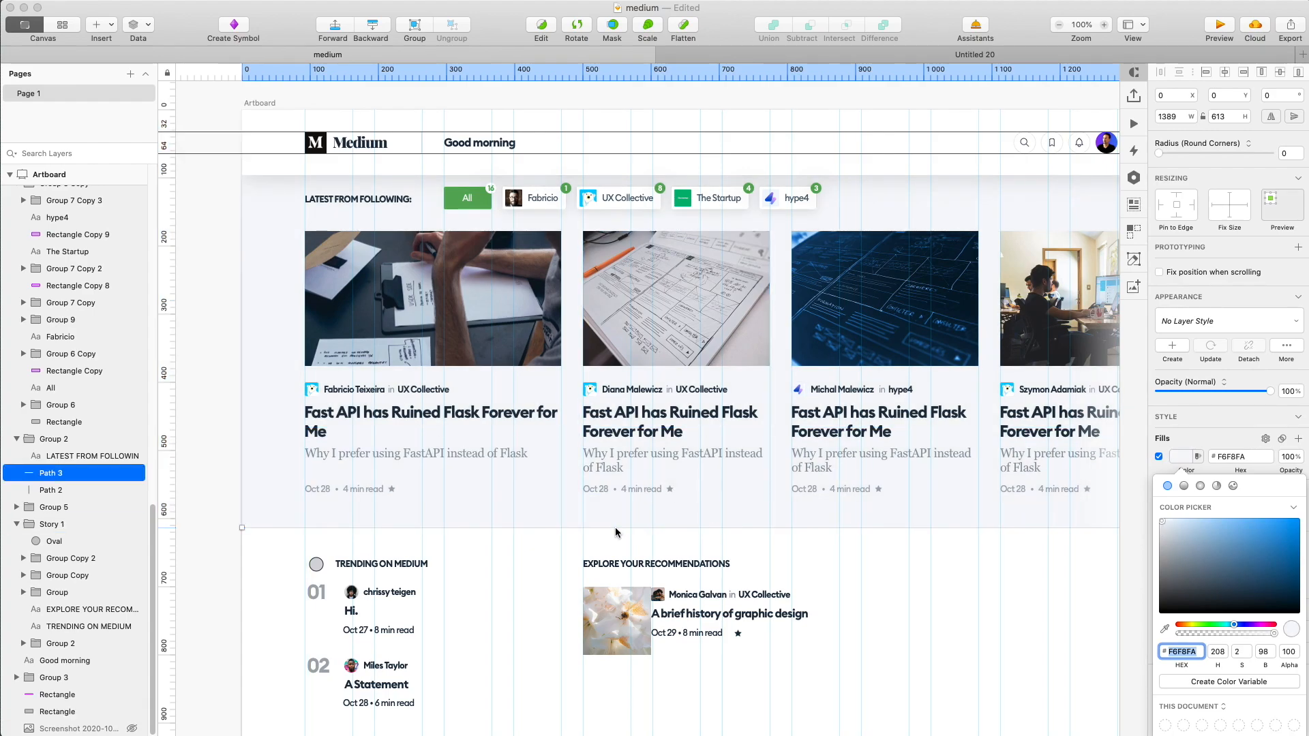
key(BackSpace)
click(191, 584)
key(BackSpace)
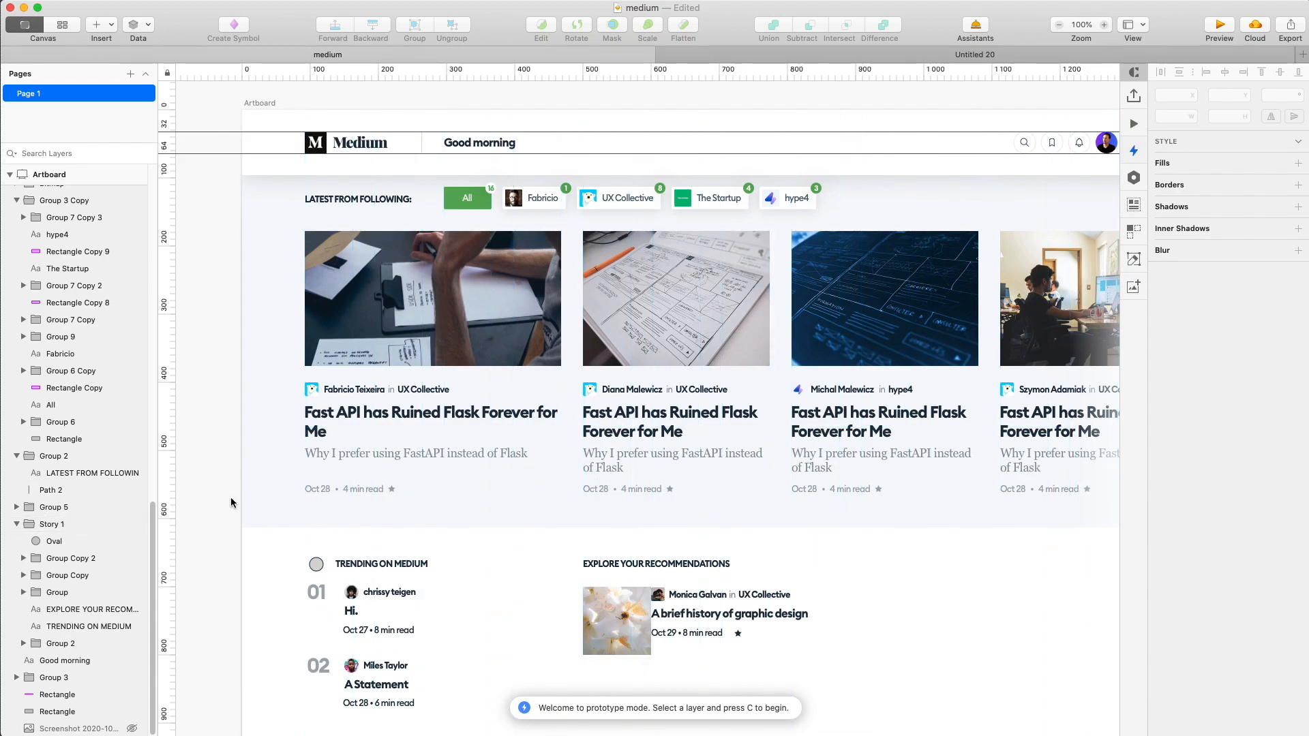
Remove the upper horizontal guide crossing the header.
key(z)
alt+click(201, 502)
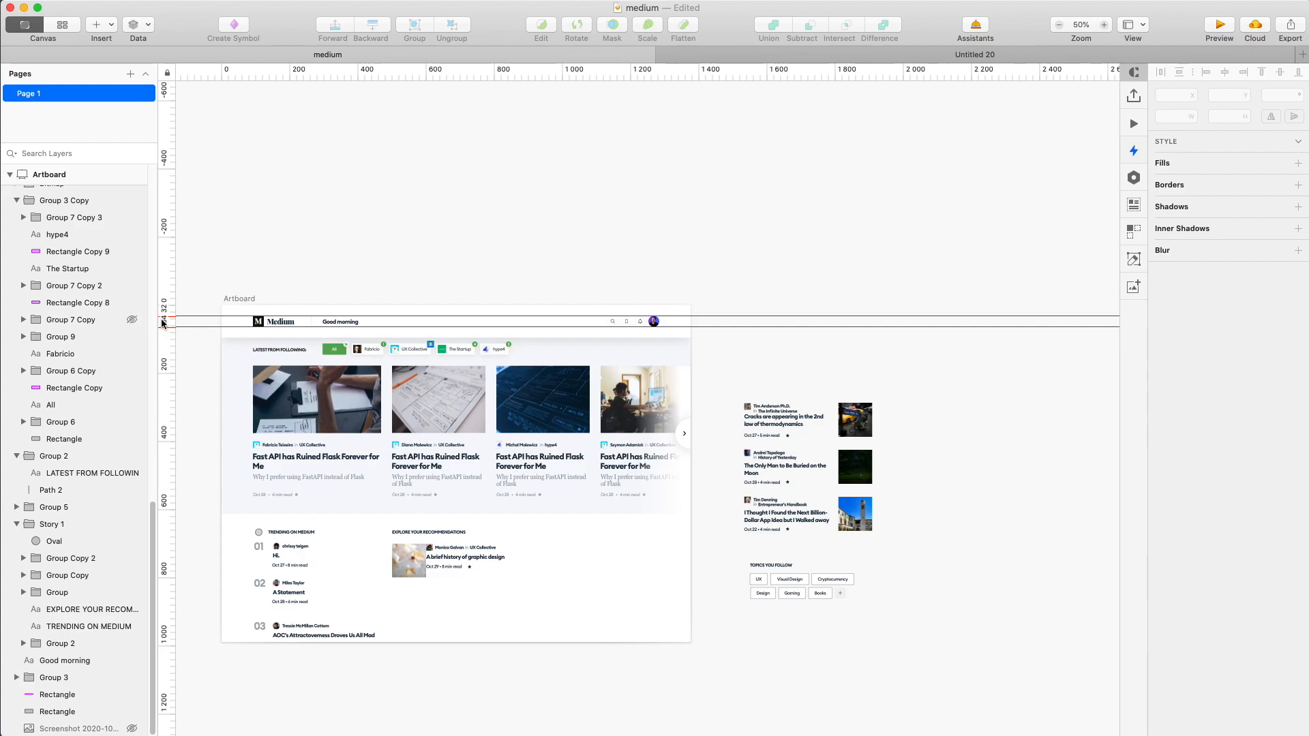
drag(169, 316, 162, 2)
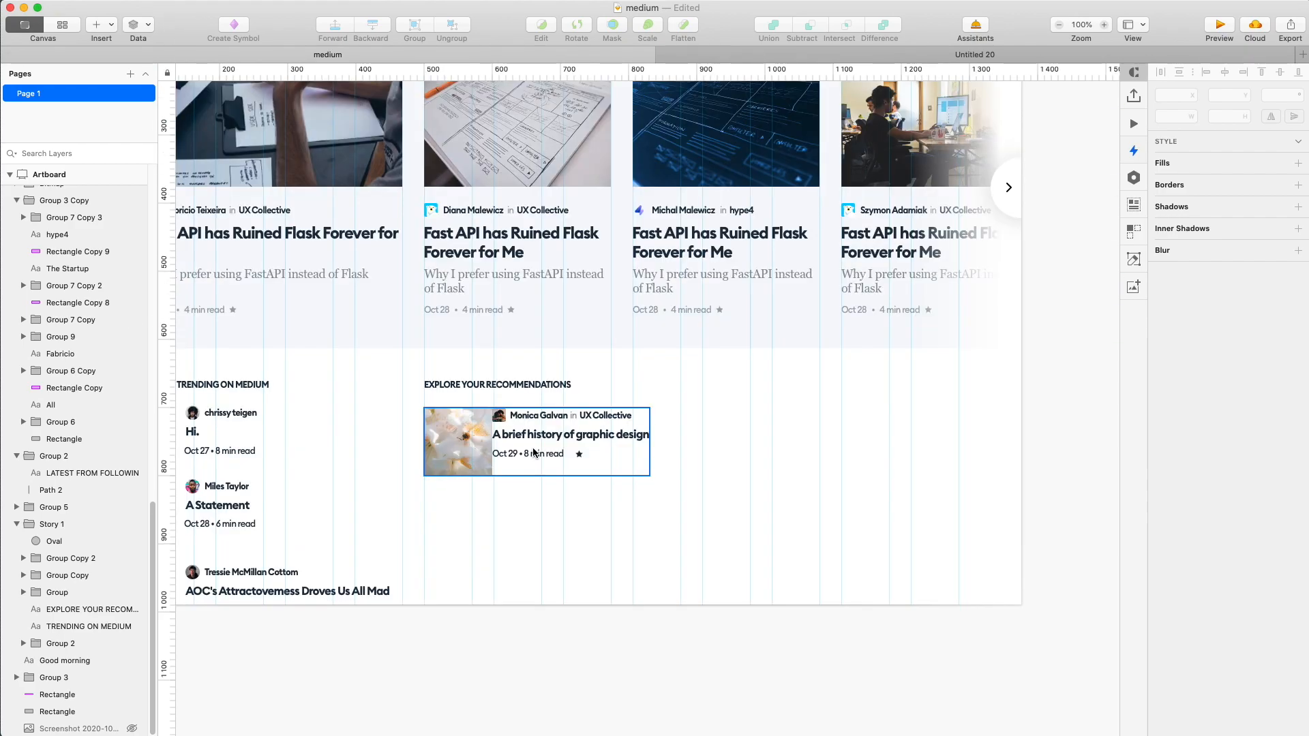
Move the recommended story's text to the column under the third card and enlarge its thumbnail to 274 × 125 px.
double_click(534, 452)
click(534, 452)
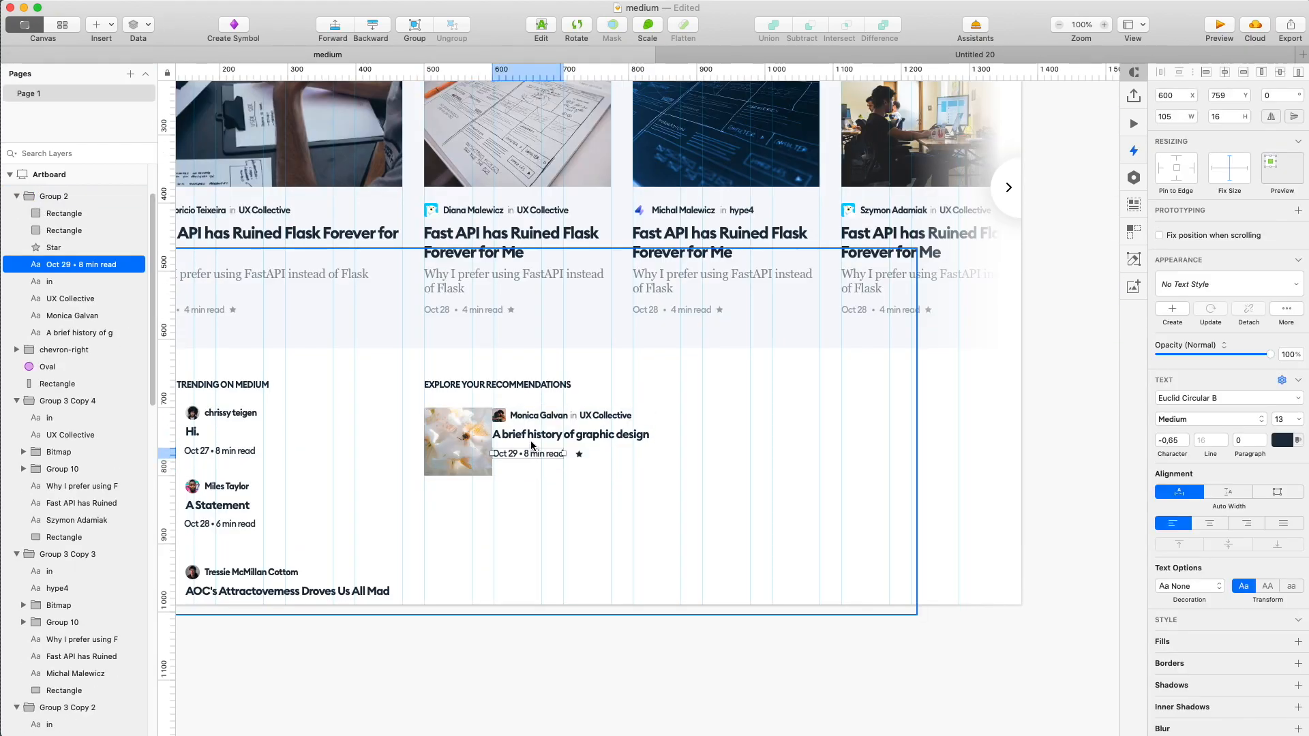
drag(607, 466, 644, 435)
click(455, 440)
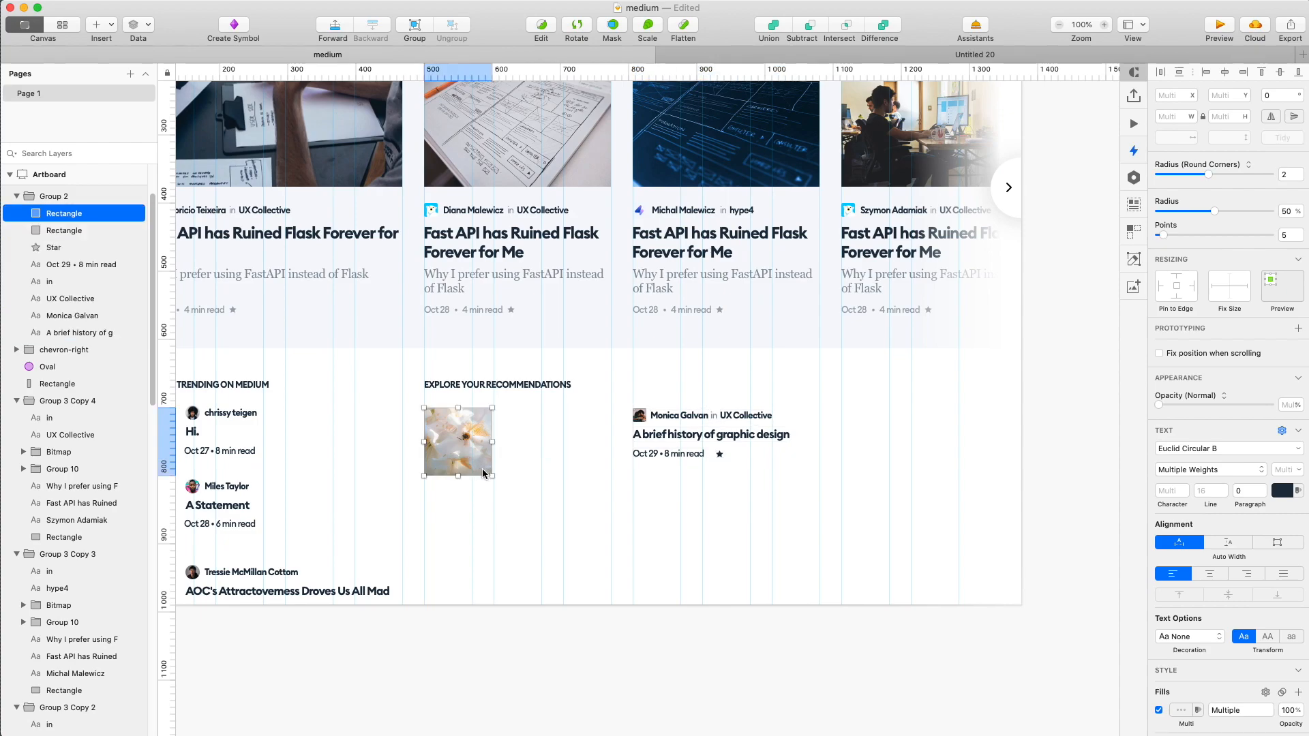
drag(493, 442, 611, 445)
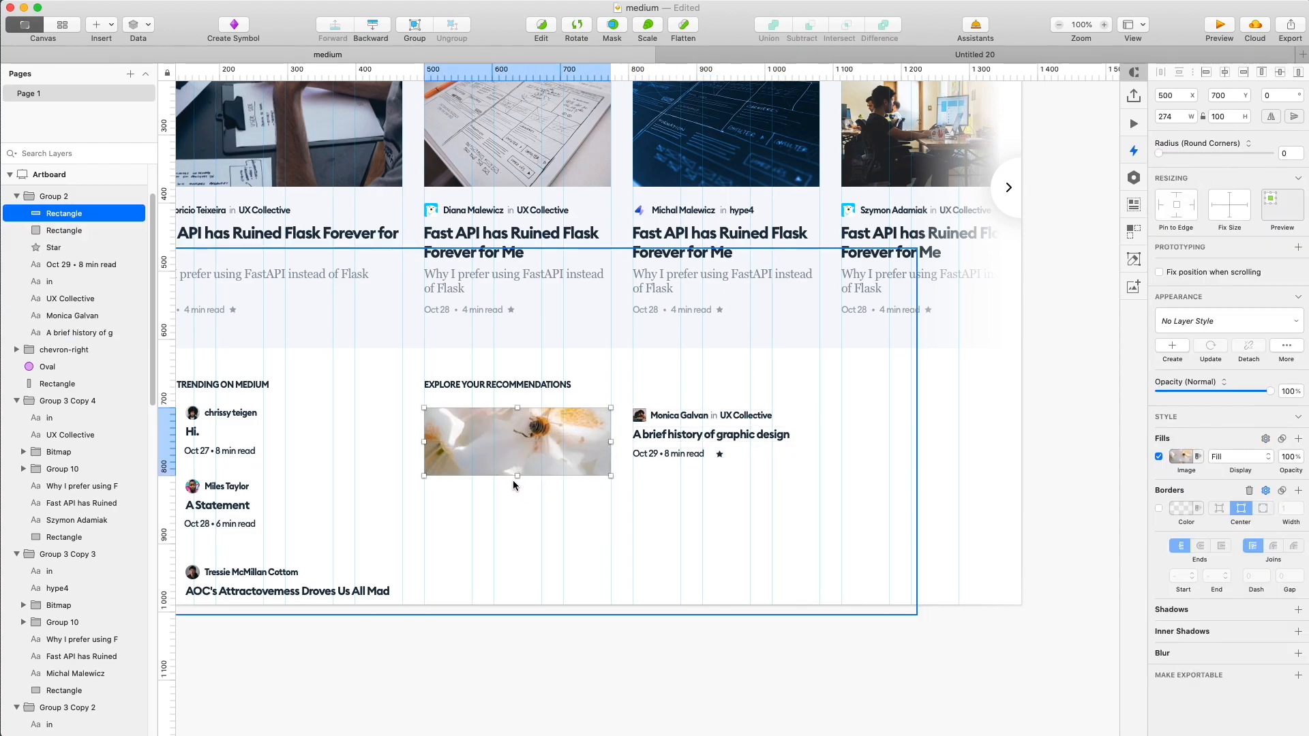
drag(518, 476, 518, 494)
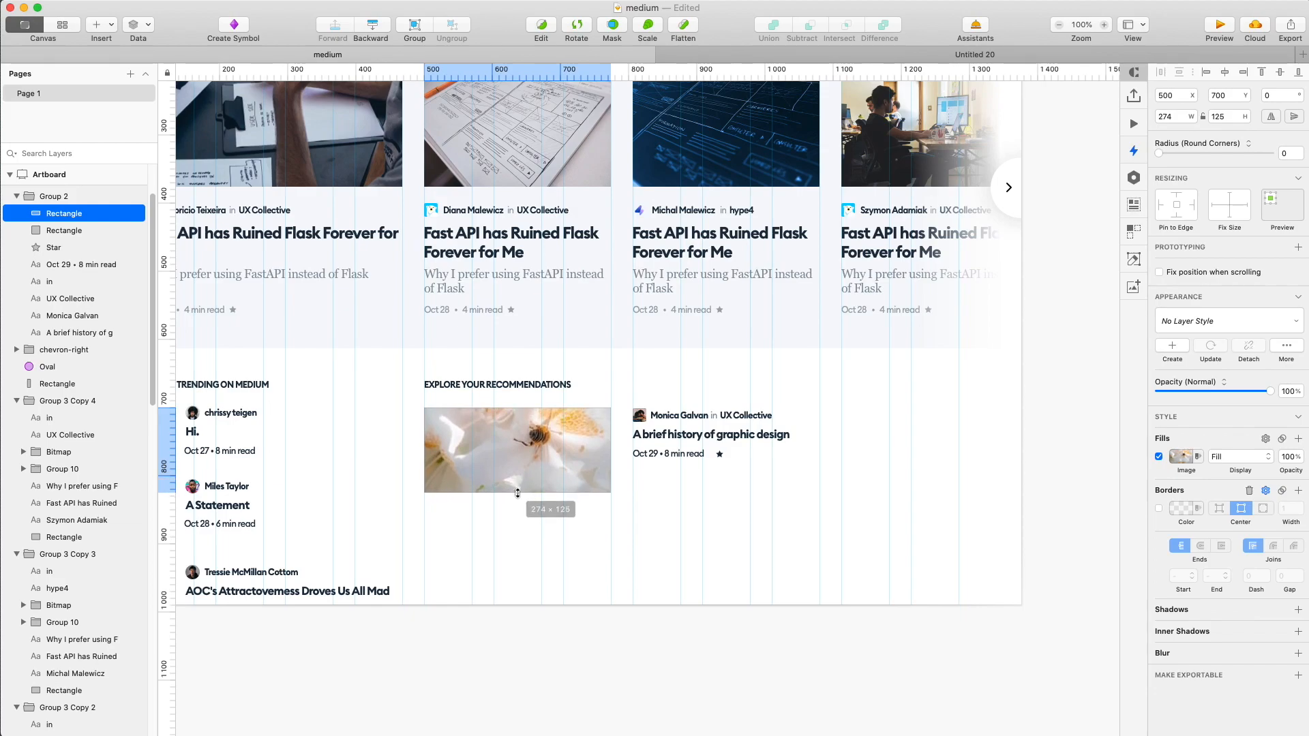
Replace the recommended story's text with a copy of the second story card's text, leaving out the grey subtitle.
drag(862, 675, 761, 415)
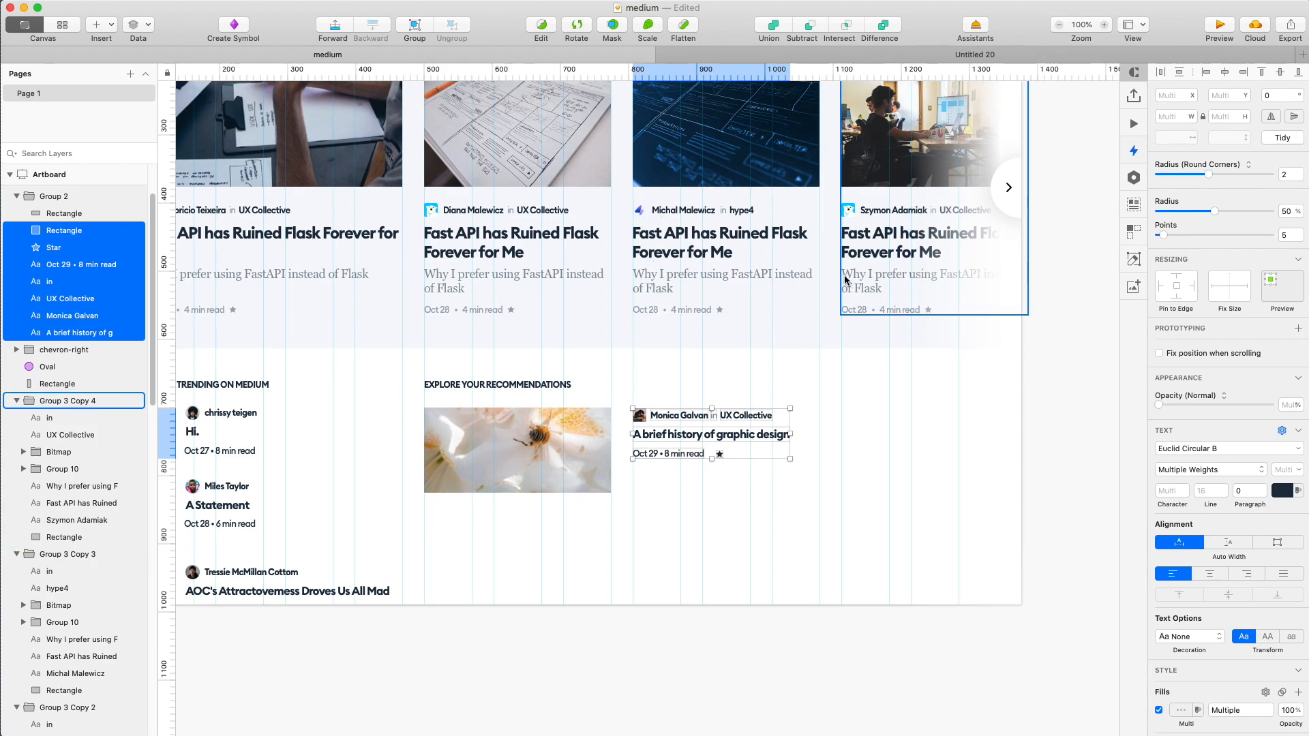
key(Delete)
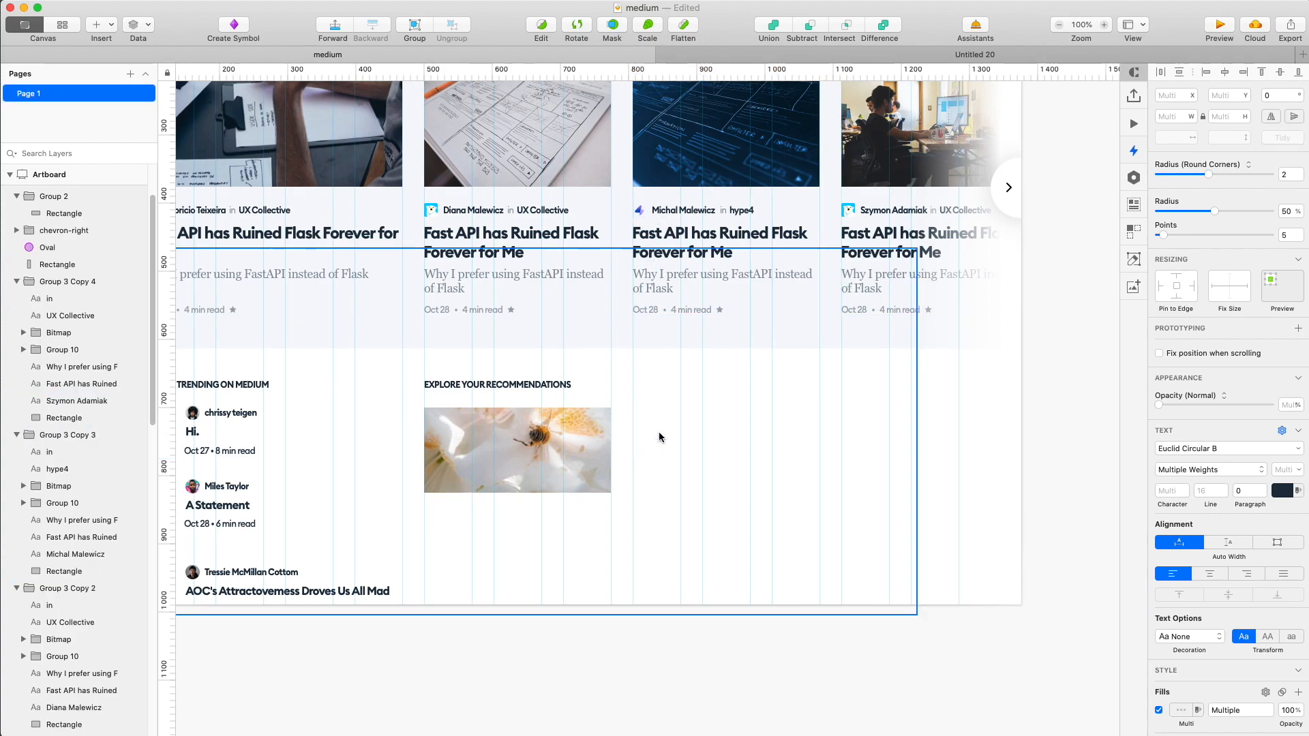
click(459, 233)
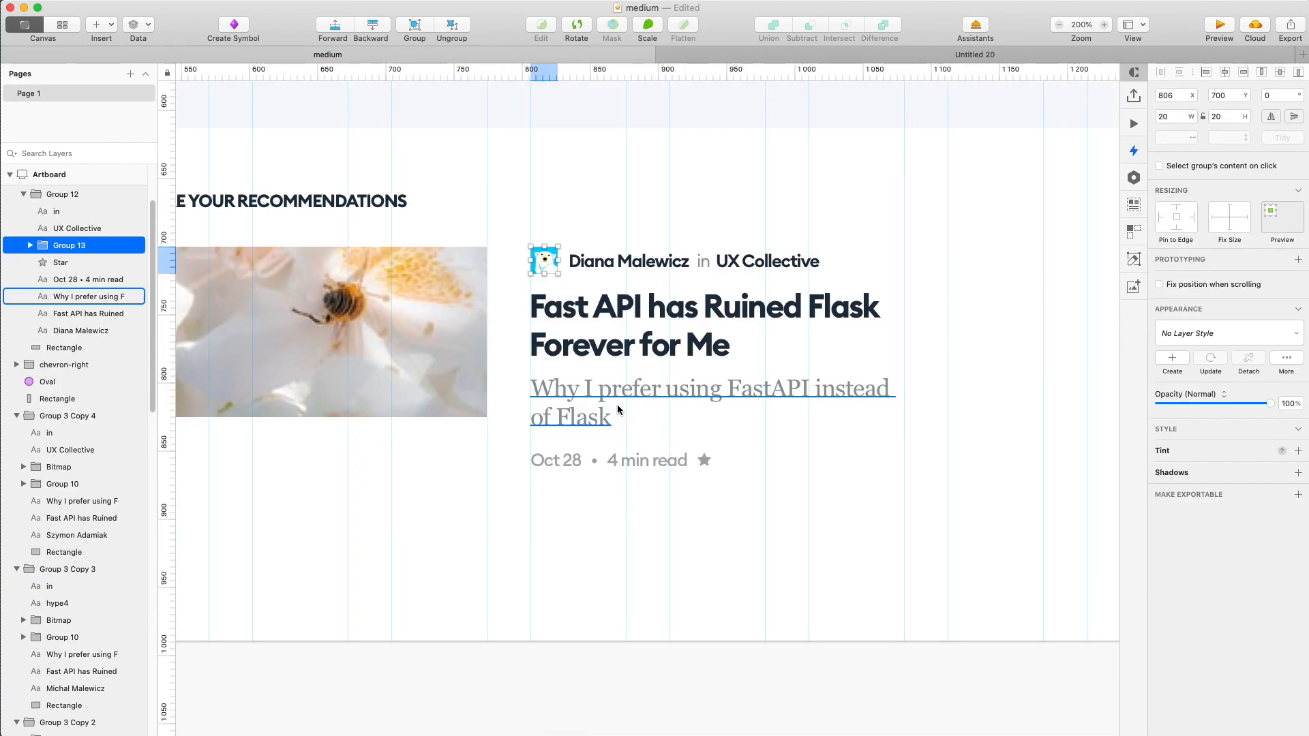
click(616, 403)
key(Delete)
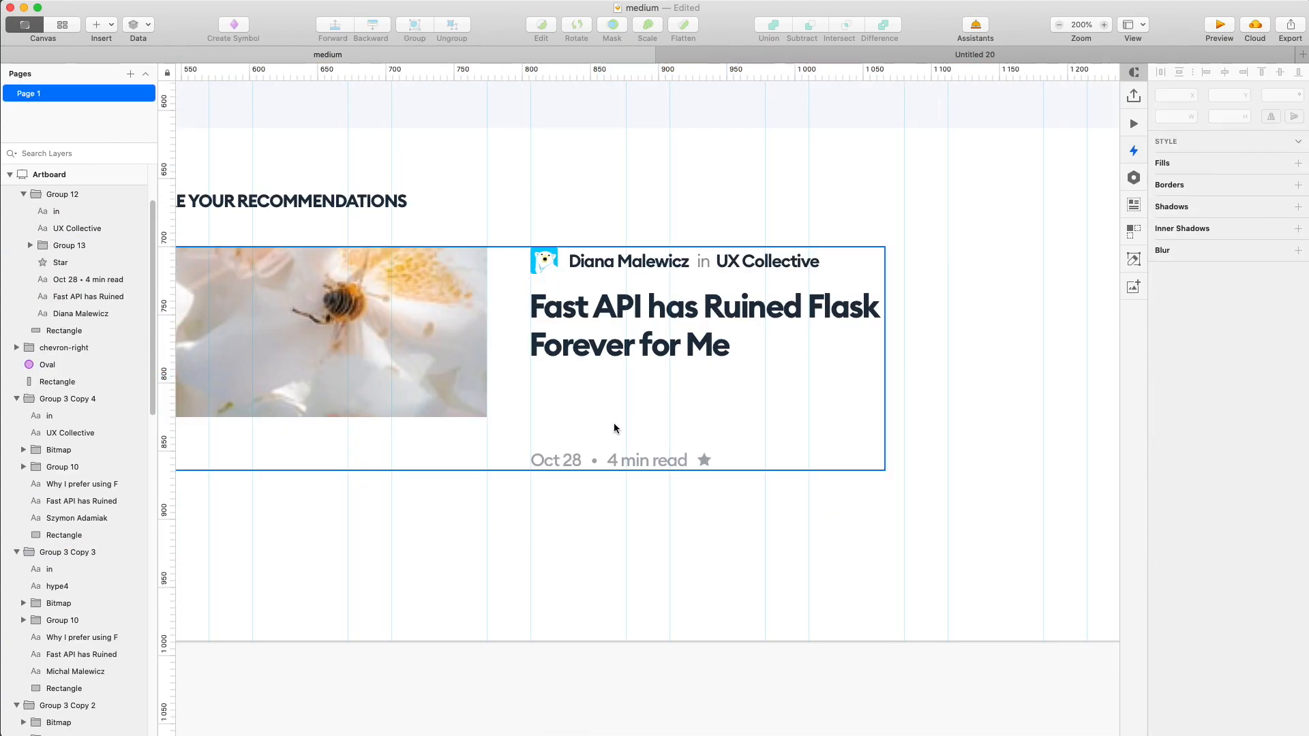
Move the recommended story's date, read time and star up to sit just beneath its title.
click(571, 465)
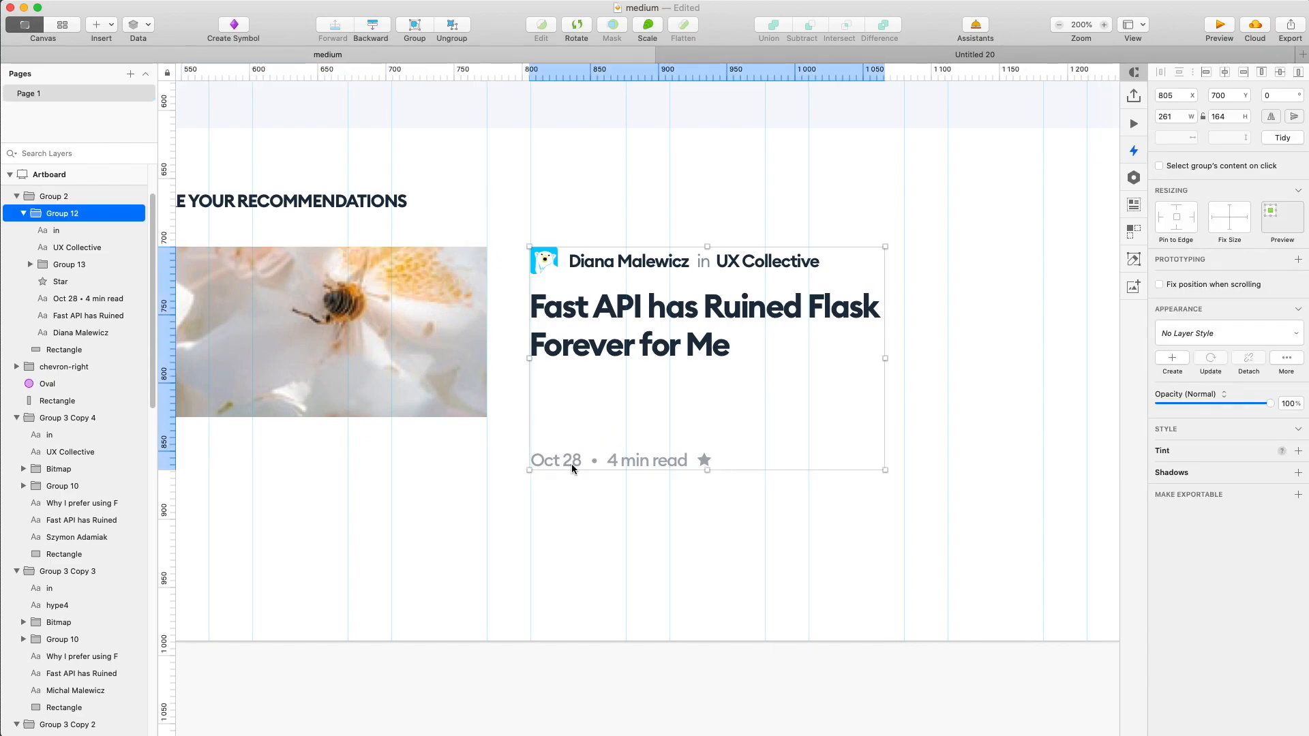
double_click(571, 464)
shift+click(705, 464)
drag(704, 464, 707, 411)
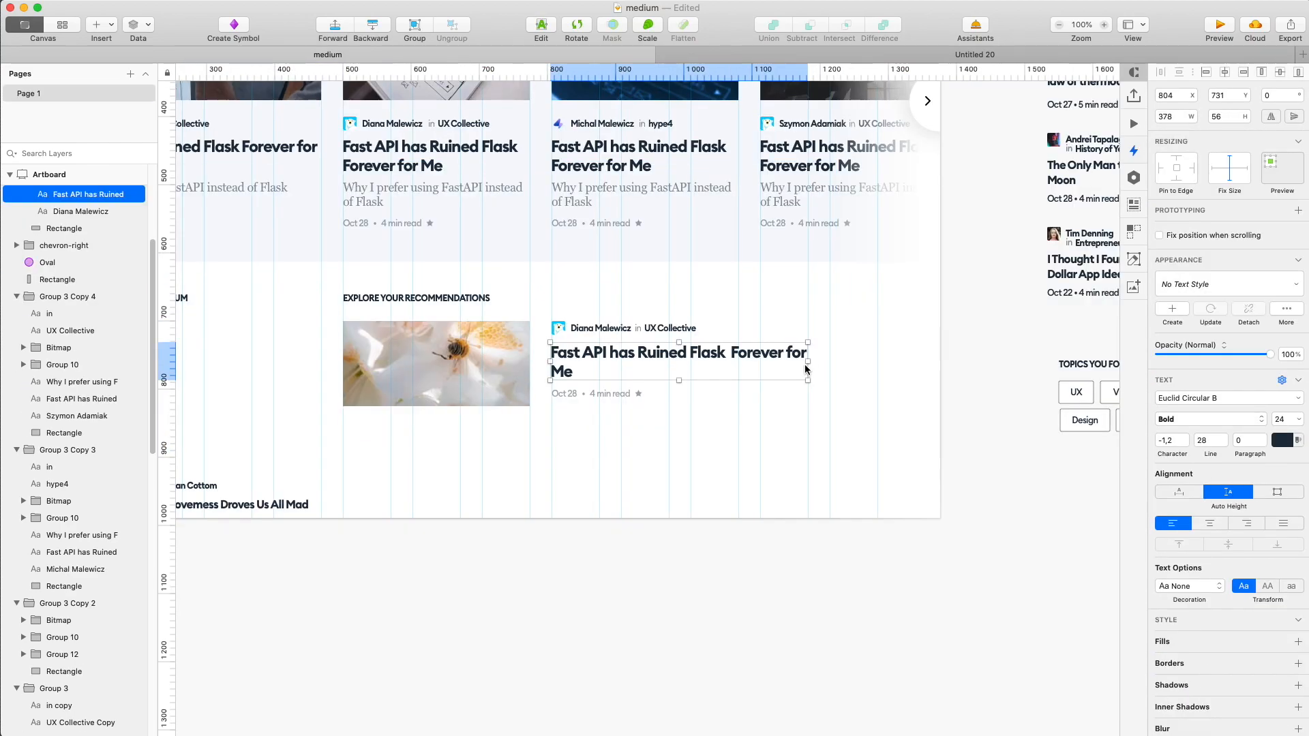
Widen the recommended story's title to 427 px and add a copy of the second card's grey subtitle beneath it, widened to 408 px.
drag(806, 365, 841, 363)
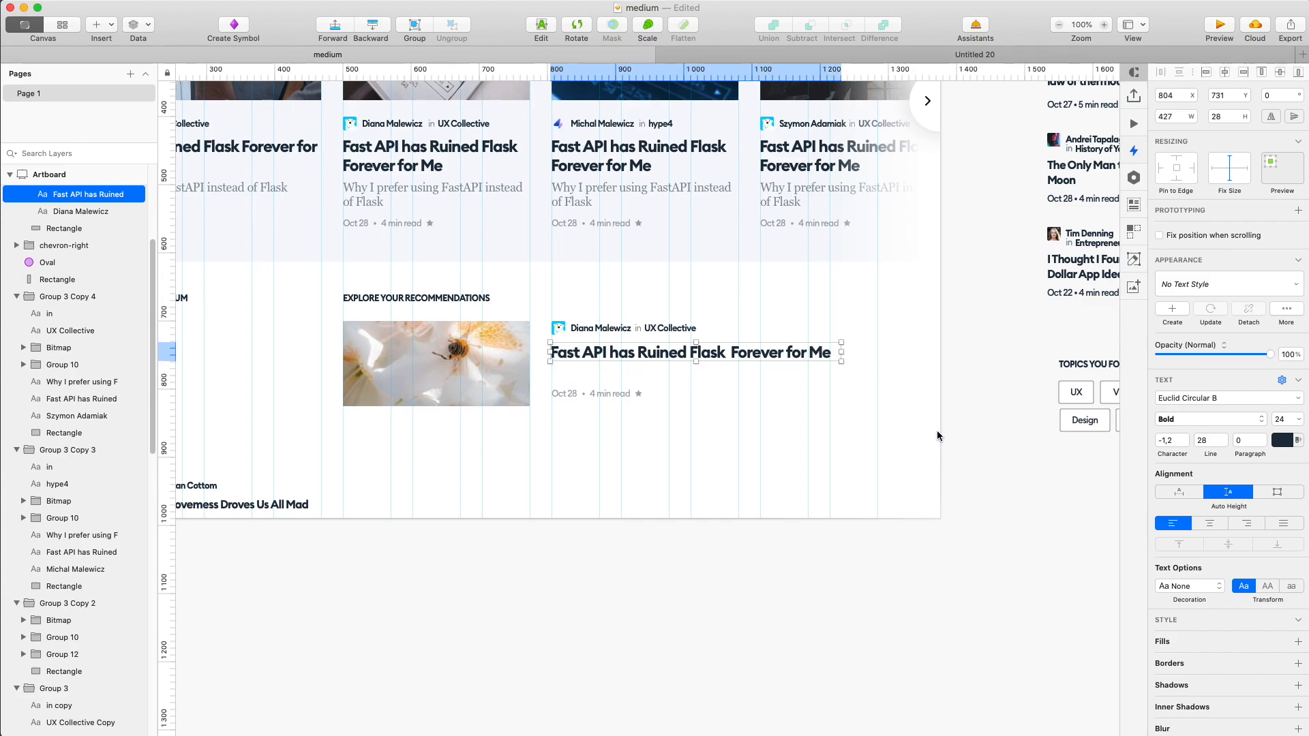
click(982, 450)
super+click(442, 201)
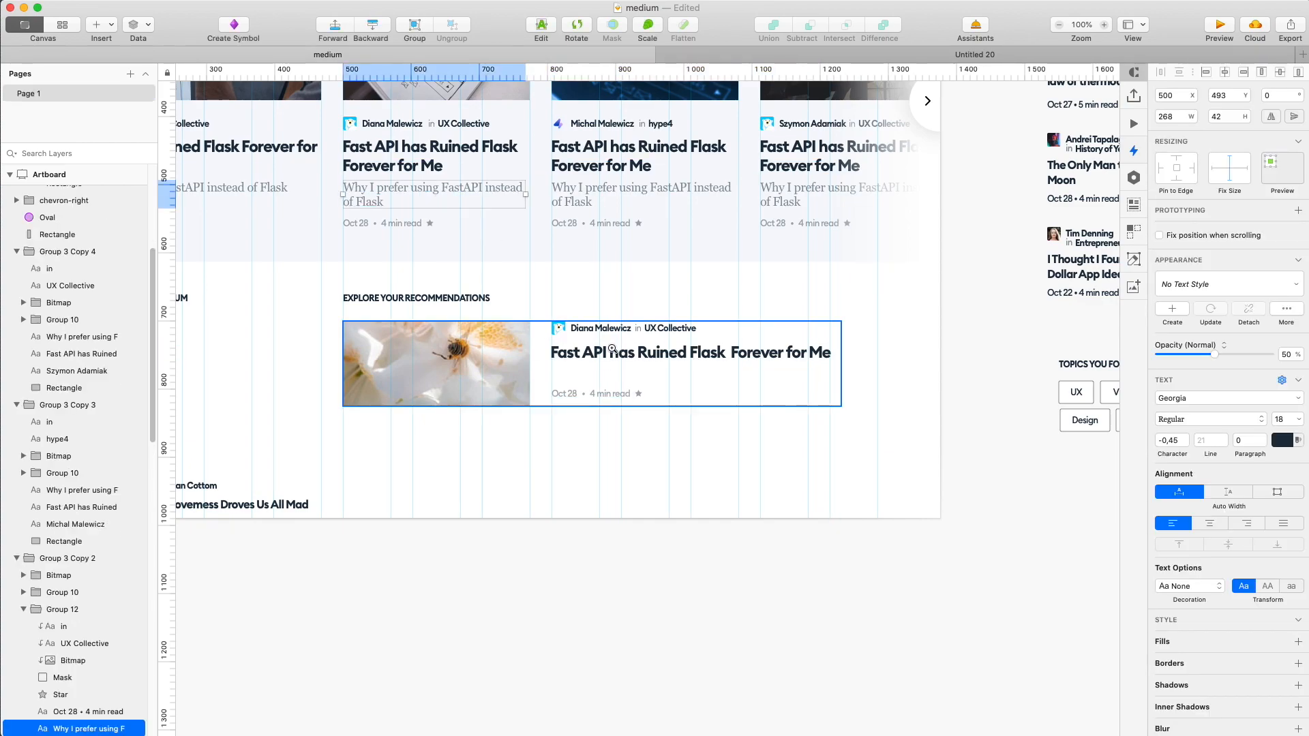
click(612, 349)
key(super+v)
key(Down)
key(super+0)
drag(739, 434, 821, 436)
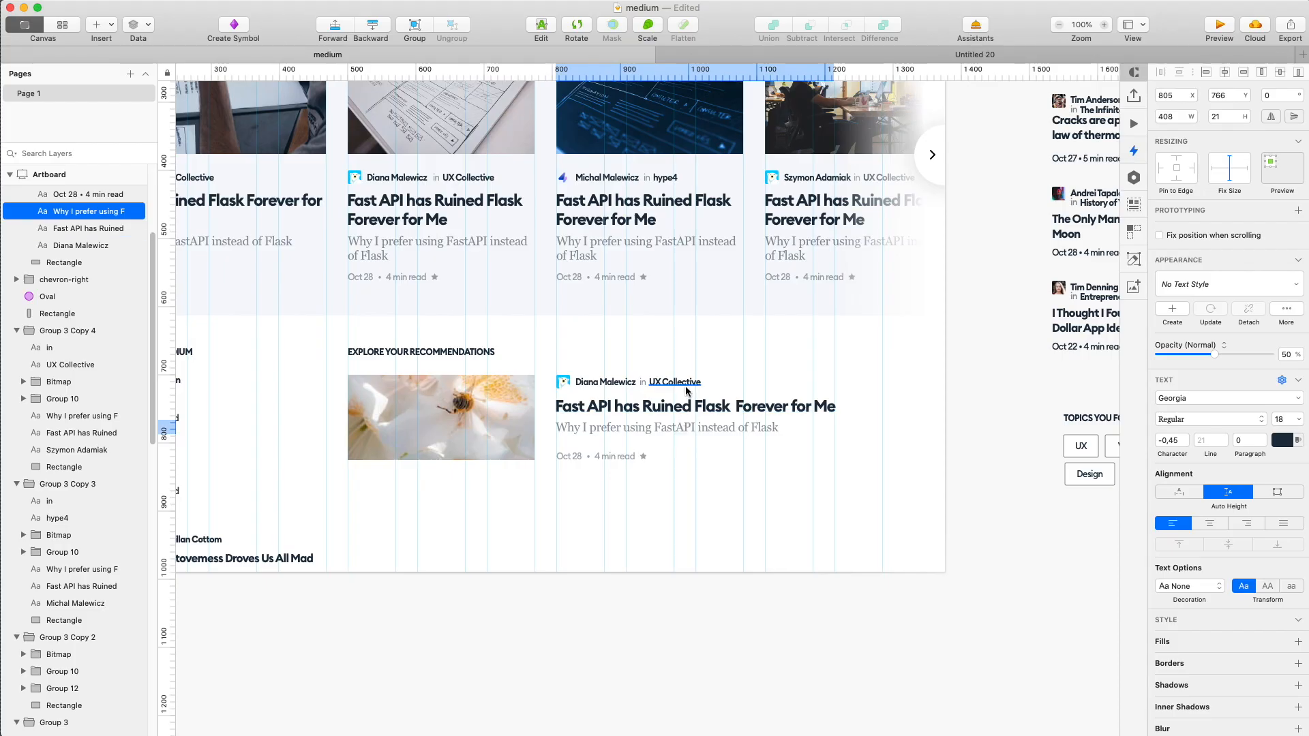
Nudge the recommended story's title and grey subtitle down slightly together.
shift+click(686, 408)
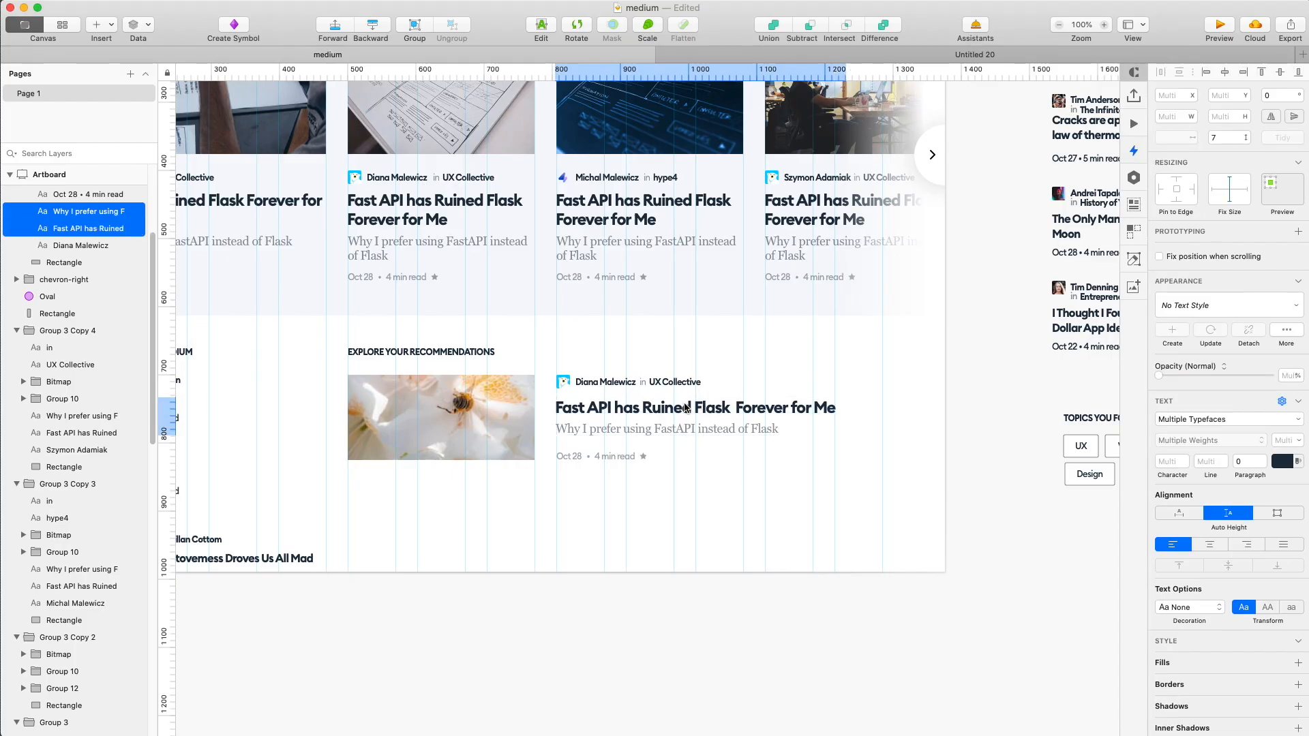
click(718, 500)
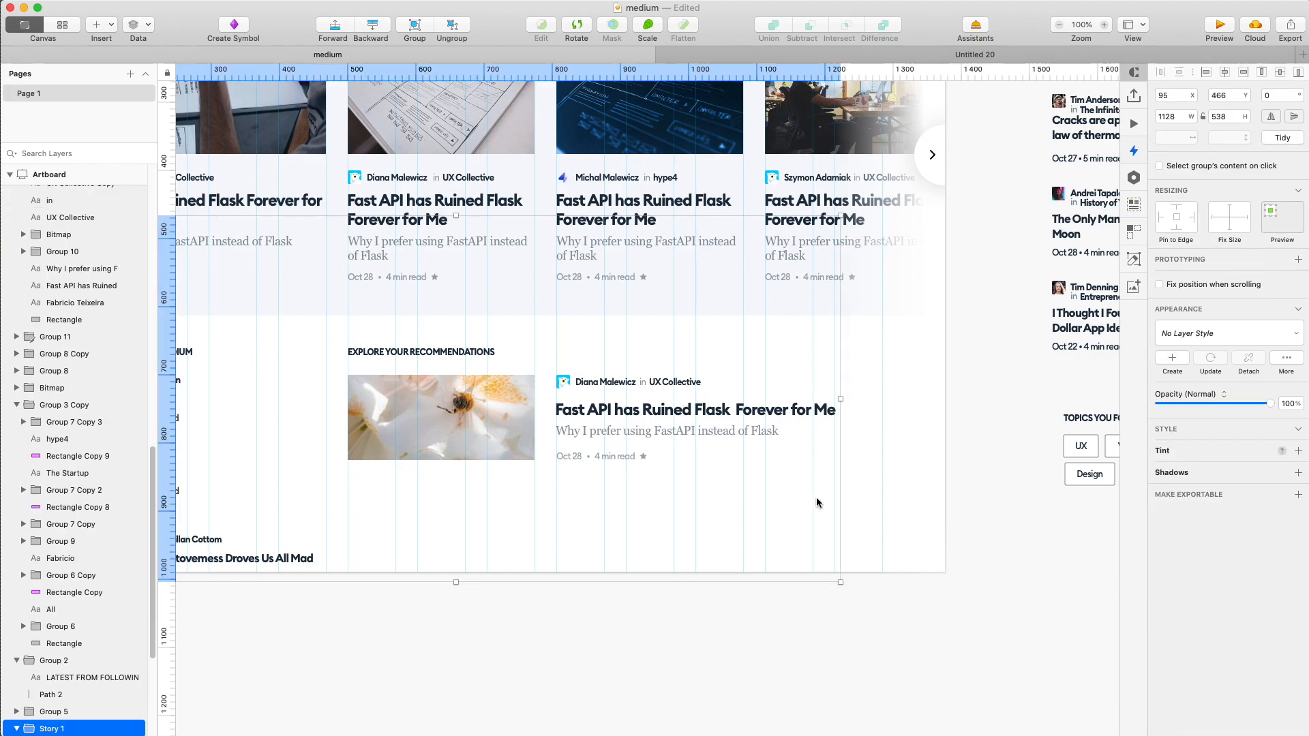
click(878, 511)
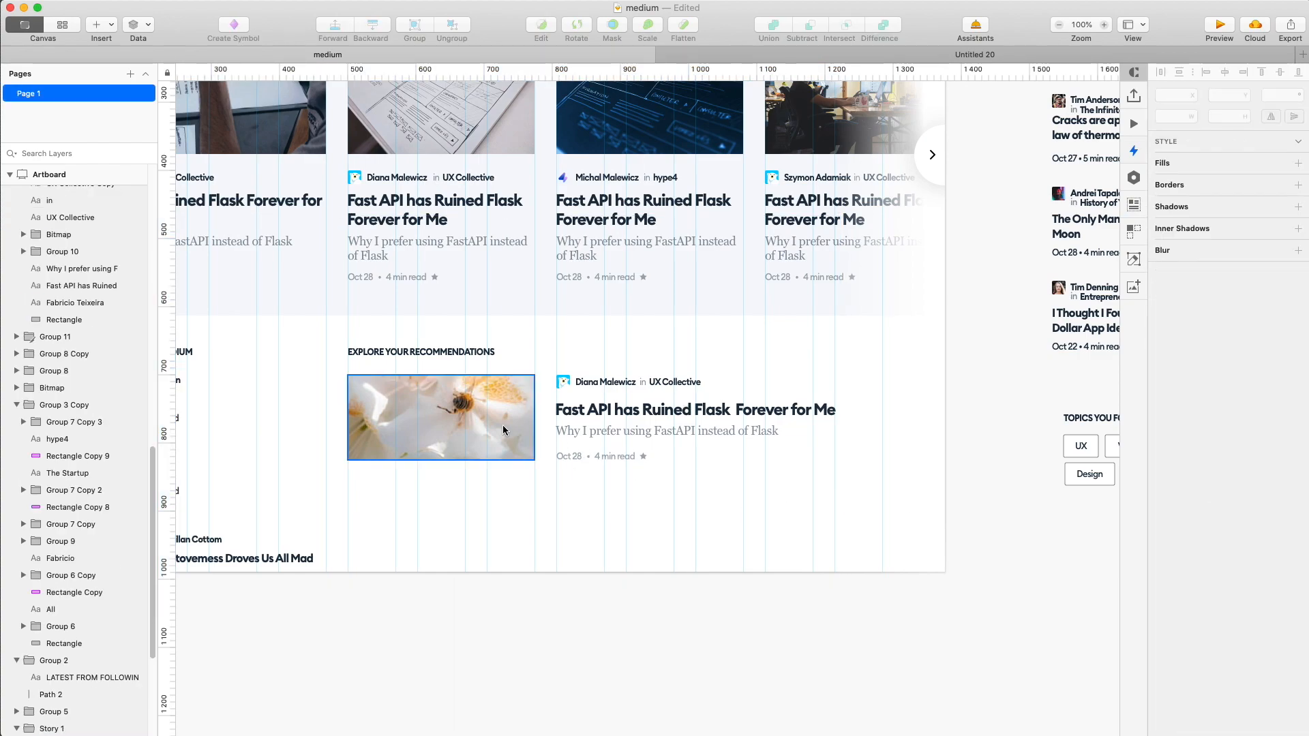
Duplicate the recommended story and place the copy directly below it, leaving a 32 px gap between the thumbnails.
click(479, 420)
key(super+d)
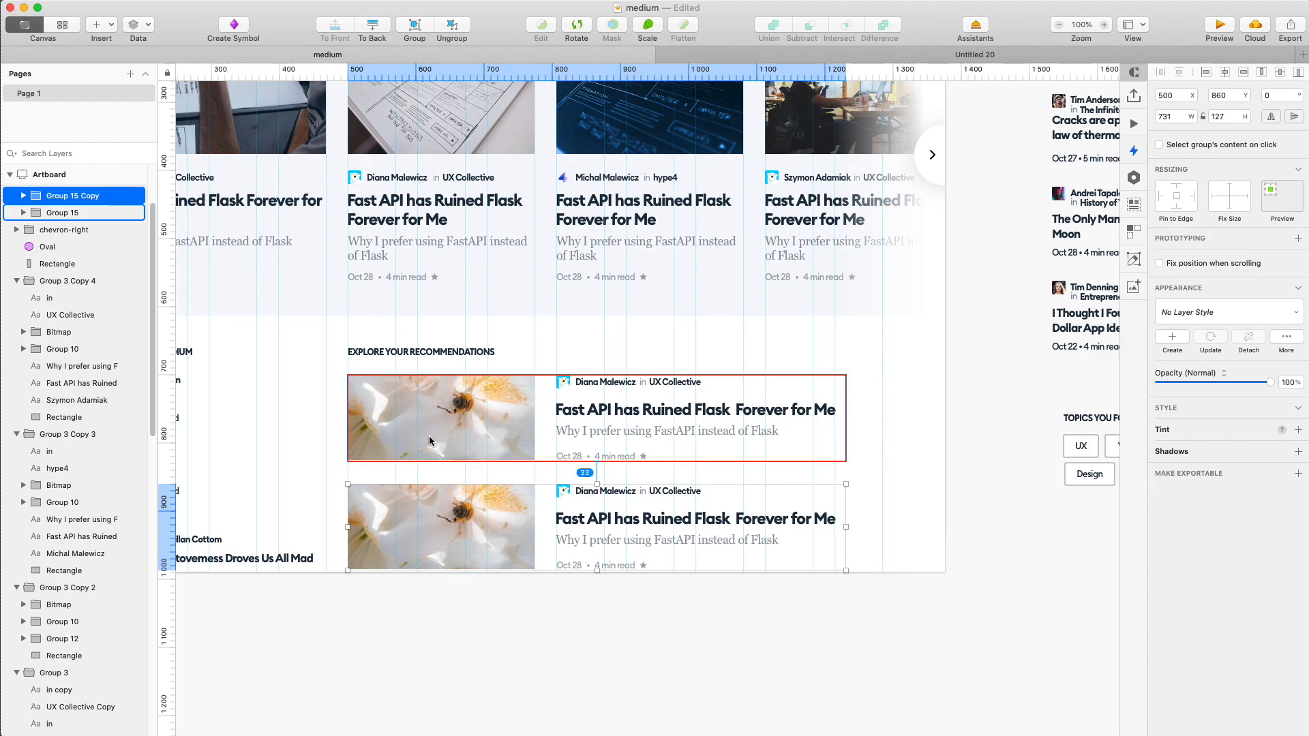
key(alt)
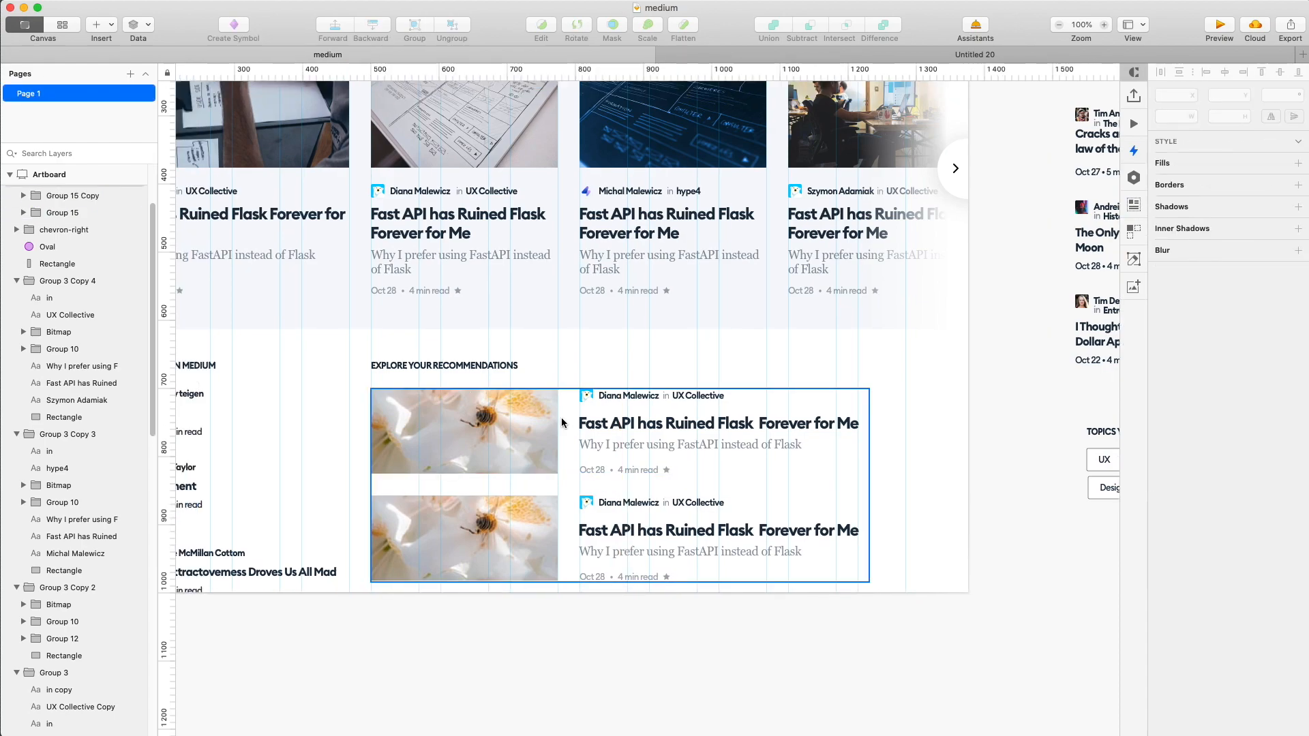
click(467, 365)
Change the author's first name in the lower recommended story and delete the "in UX Collective" text beside it.
double_click(616, 503)
double_click(616, 503)
text(Mike)
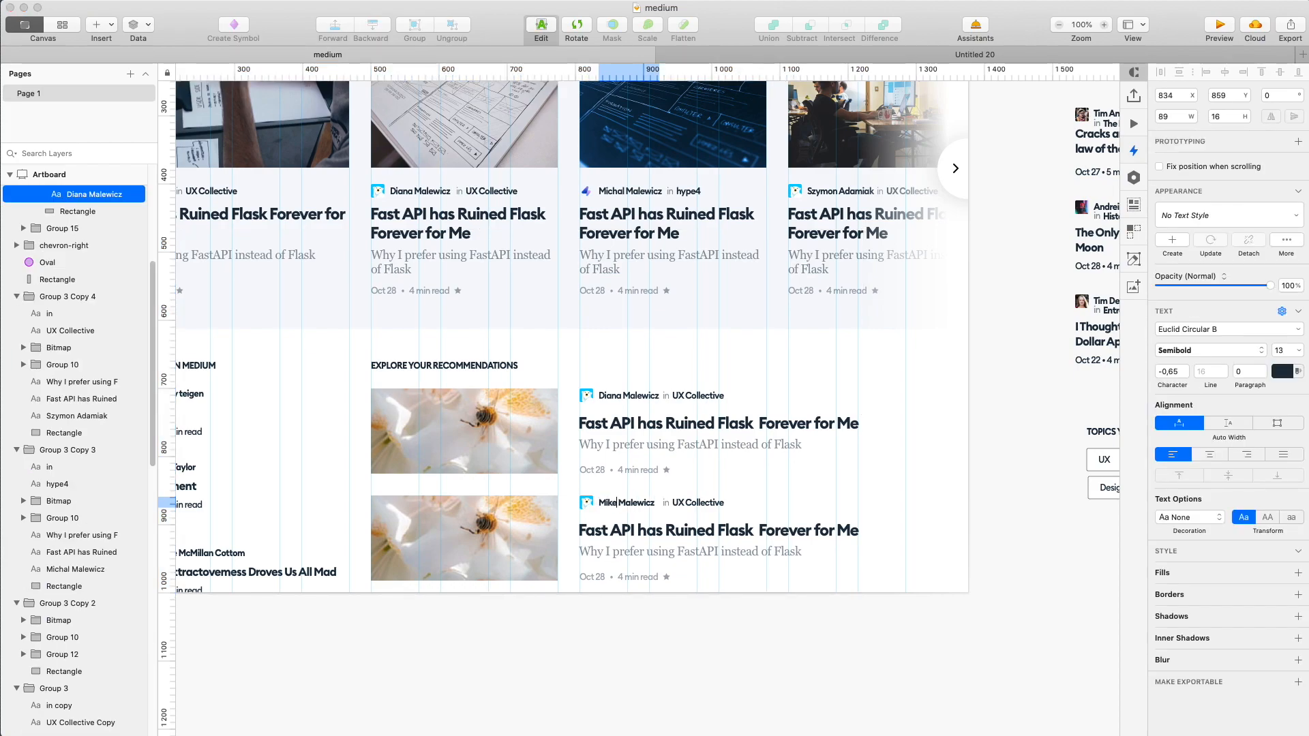
key(Delete)
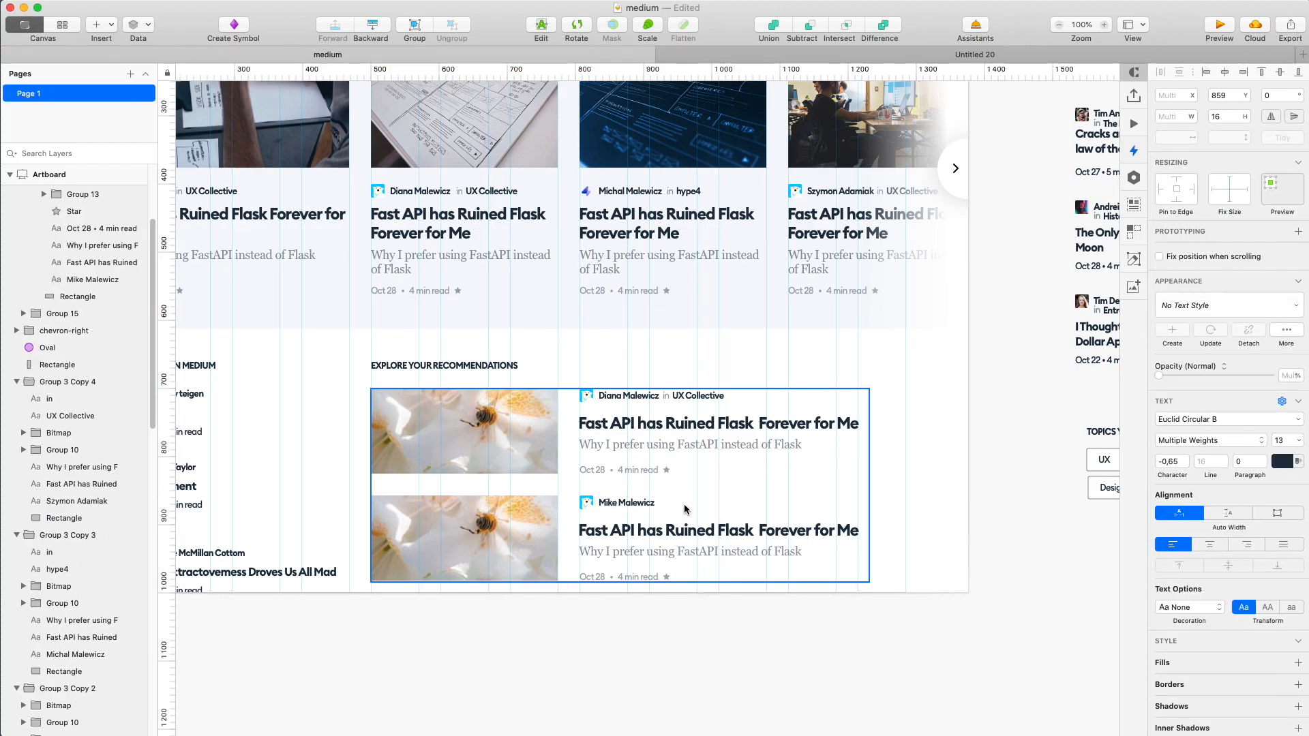
Replace the lower recommended story's avatar with a copy of the profile picture from the page header.
super+click(586, 503)
key(Delete)
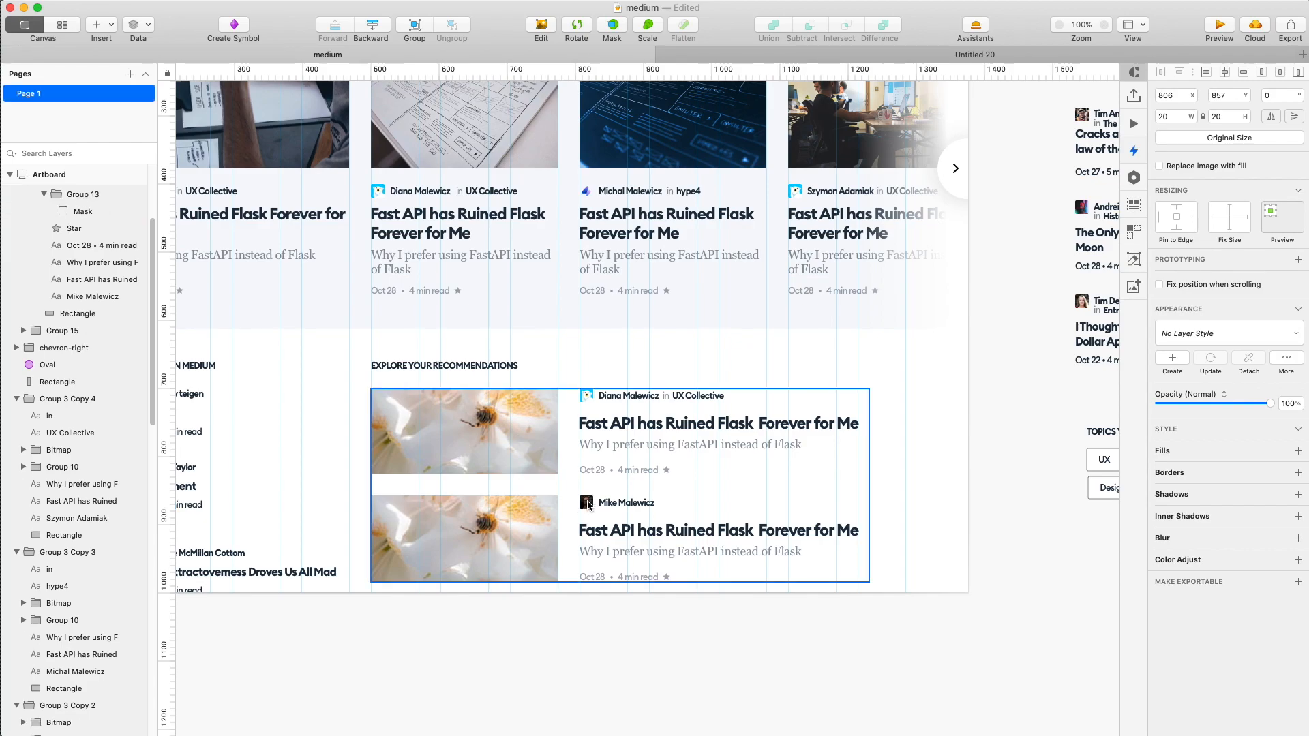
scroll(822, 457, up, 5)
super+click(894, 204)
scroll(783, 392, down, 6)
key(z)
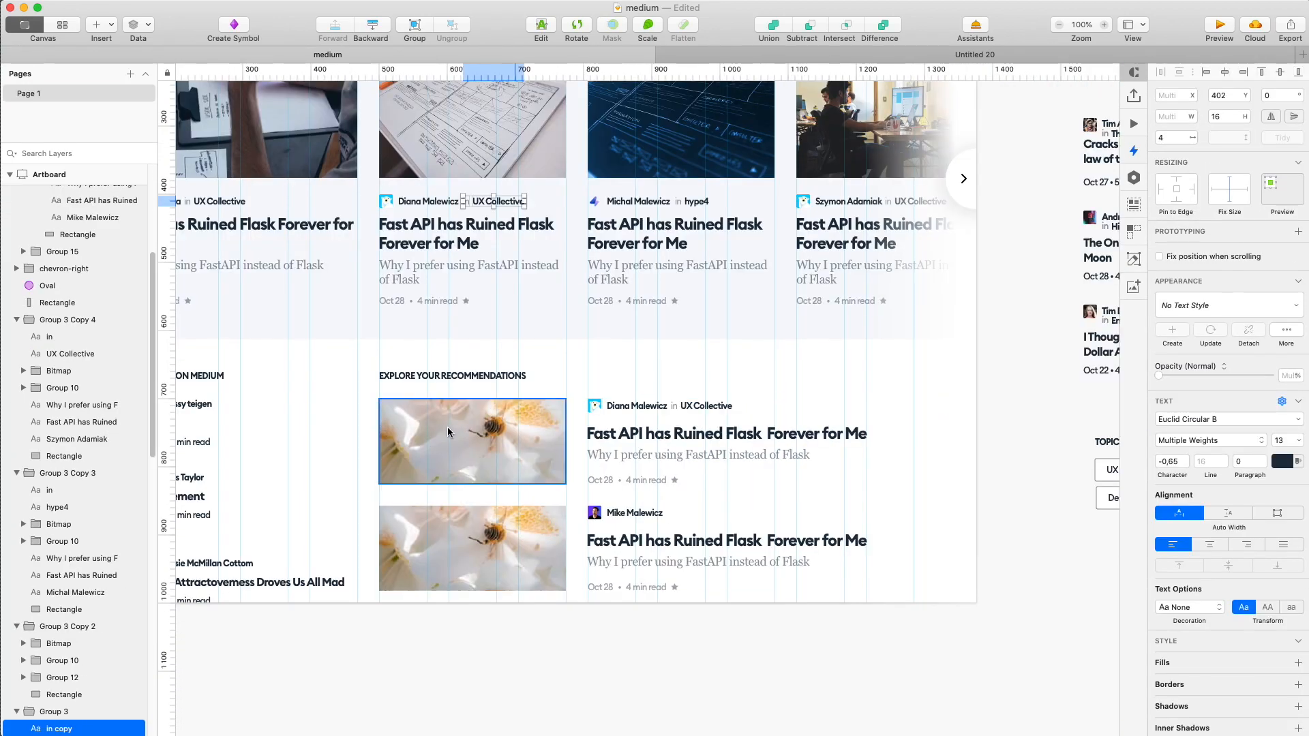
Fill both recommended stories' thumbnails with random Unsplash photos.
super+click(447, 429)
shift+super+click(440, 540)
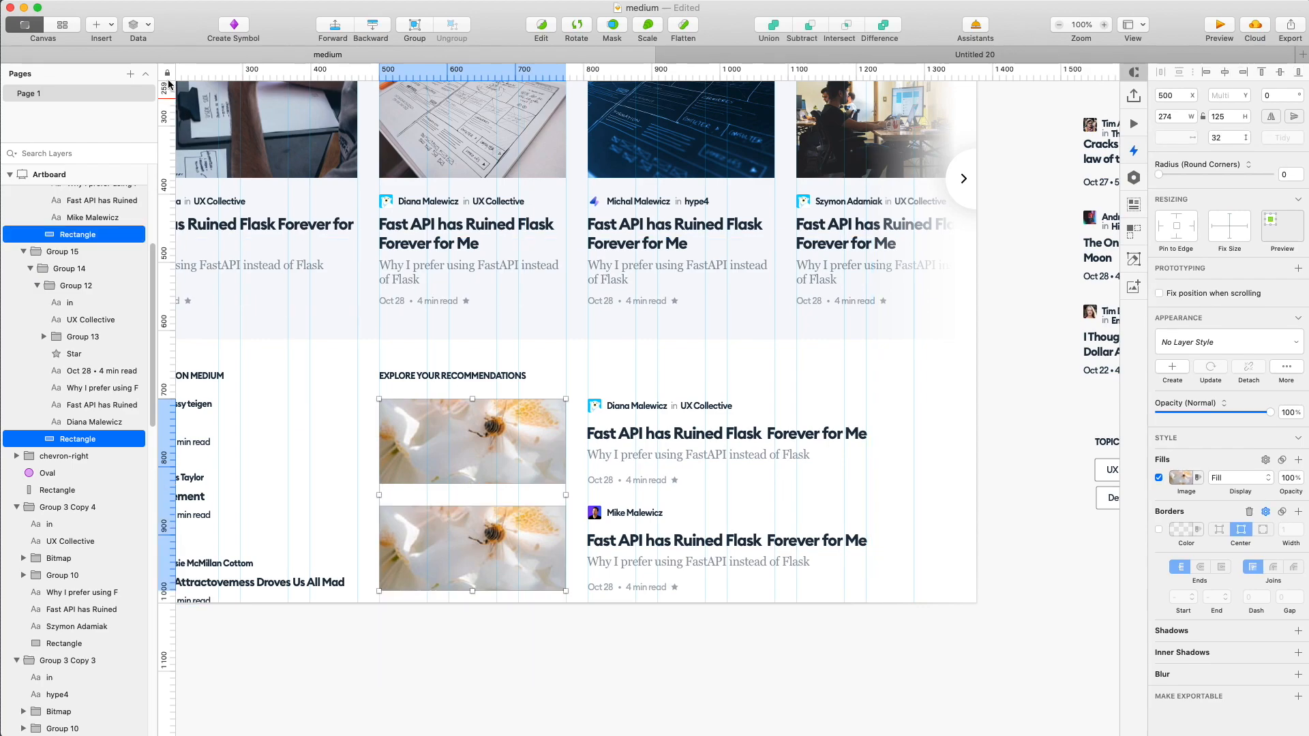
click(145, 21)
mouse_move(191, 78)
click(279, 83)
key(Return)
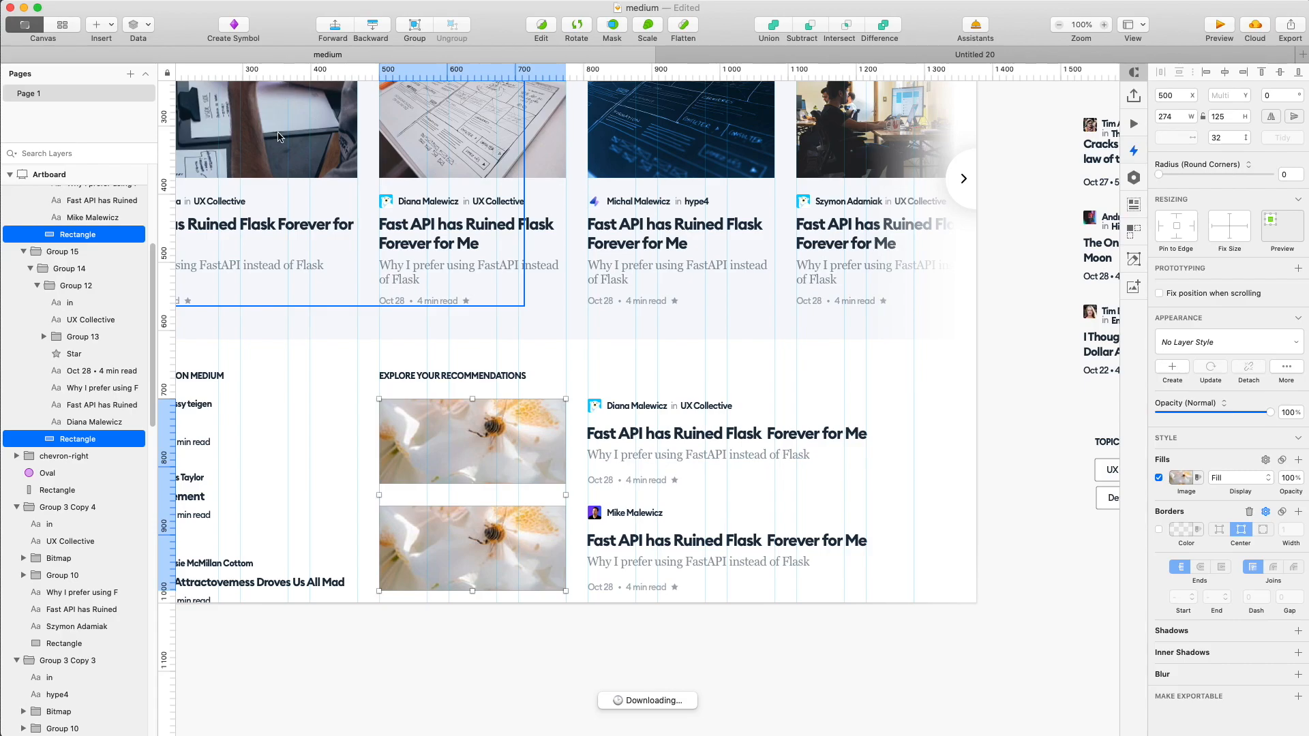
click(407, 630)
key(super+minus)
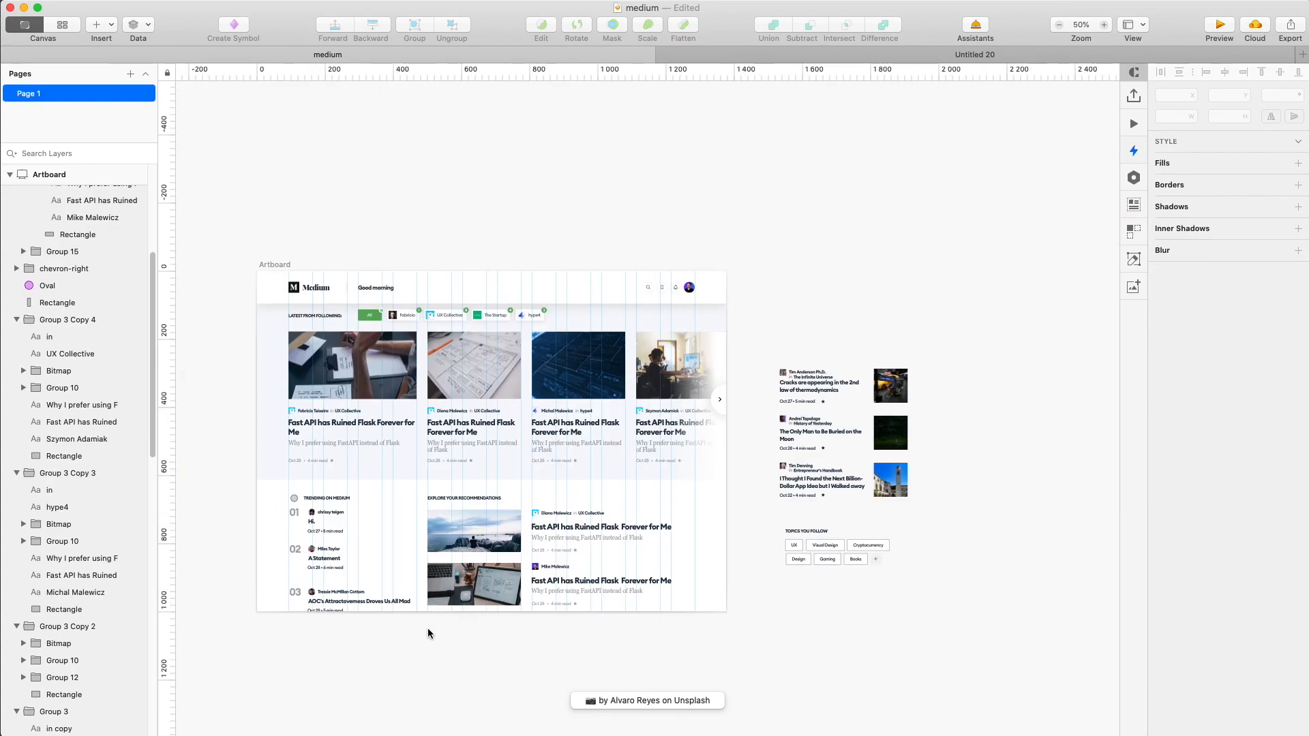
Delete the grey circle beside the TRENDING ON MEDIUM heading and move the heading left to the first column guide.
key(super+plus)
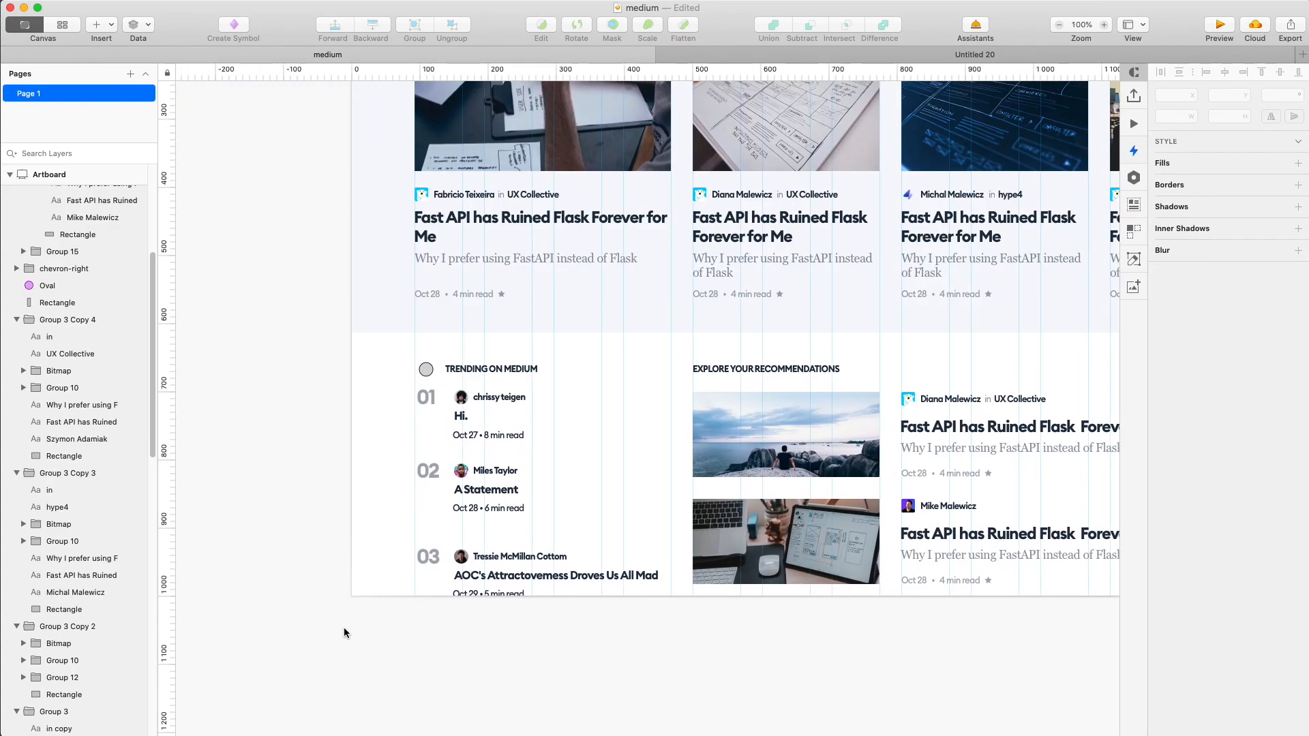
click(425, 368)
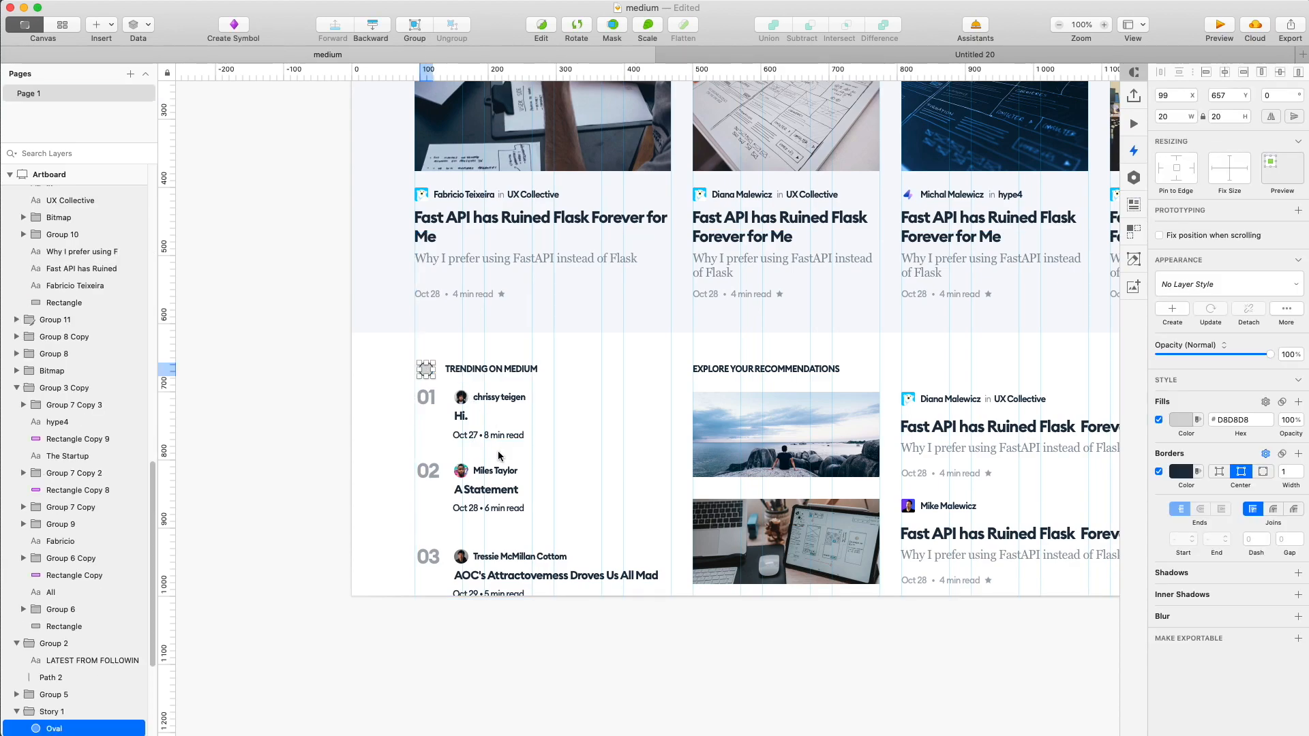
key(Delete)
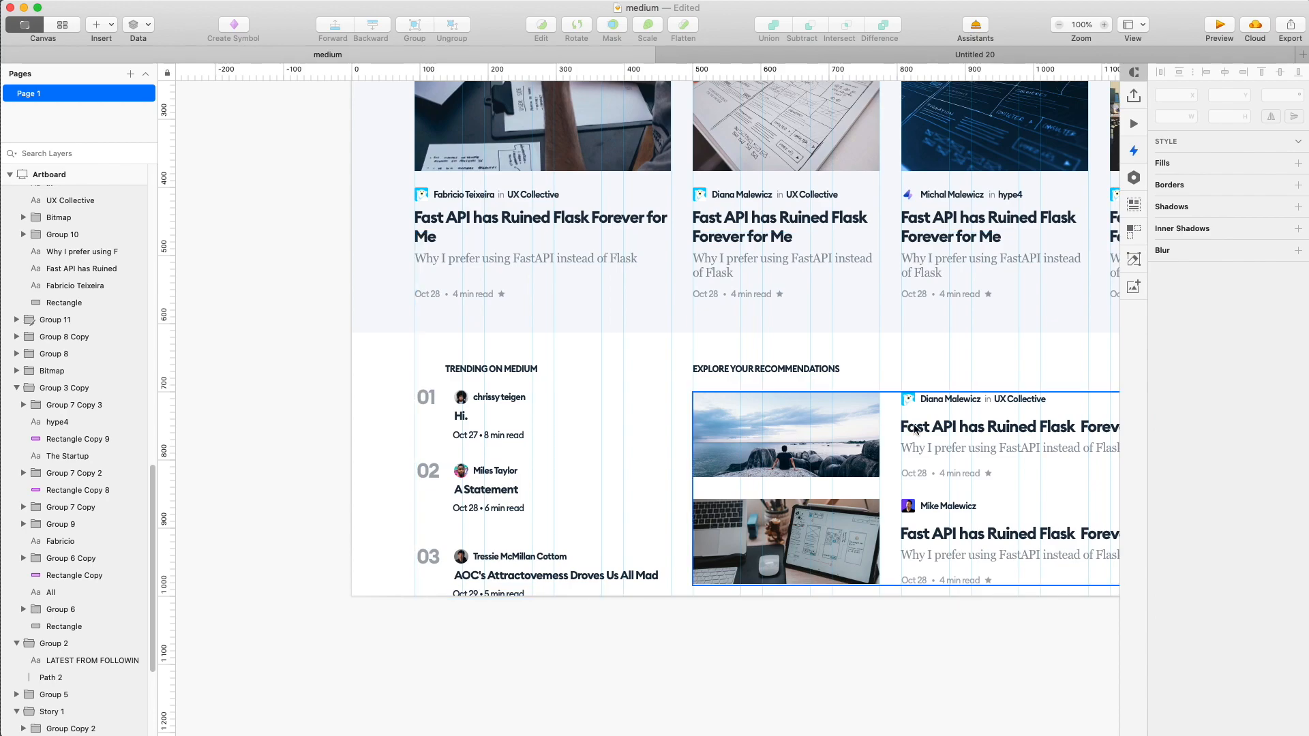
click(786, 374)
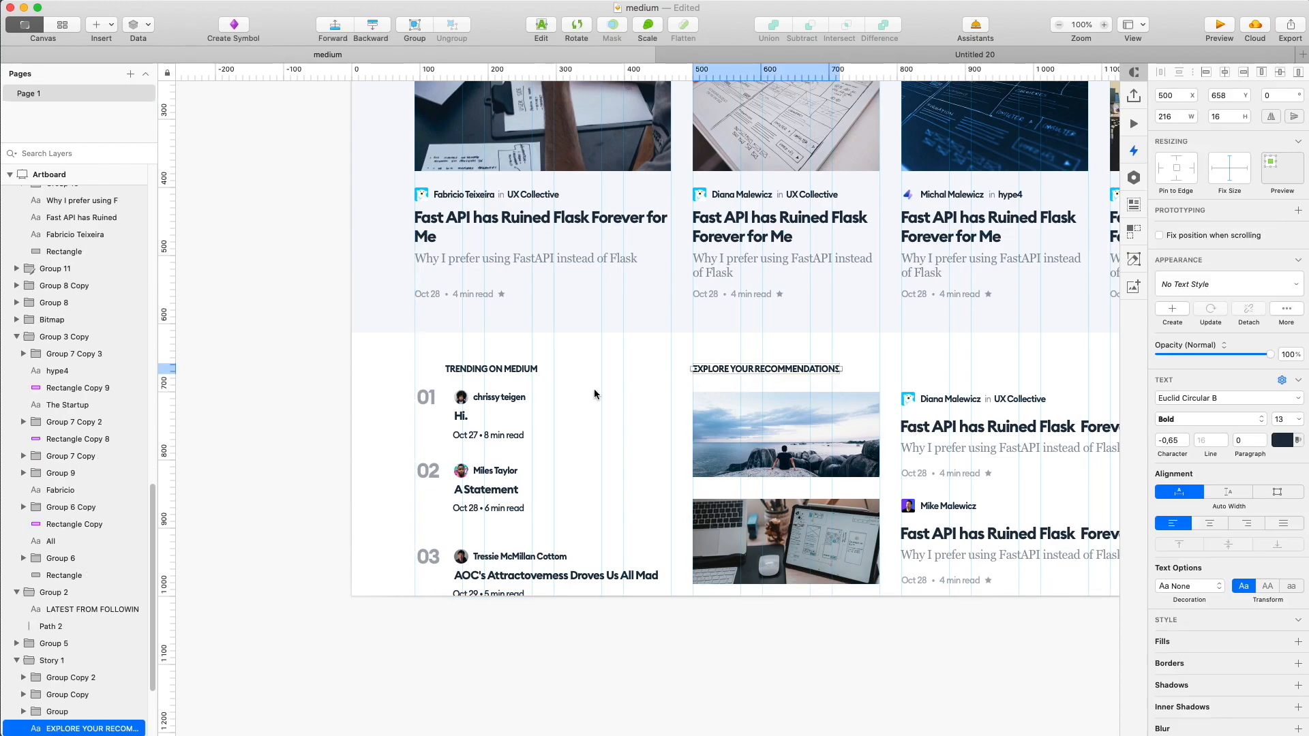
drag(496, 374, 467, 371)
Move the numbers 01, 02 and 03 left to X 90 and shift the trending stories' avatars and texts right onto the next guide.
double_click(427, 400)
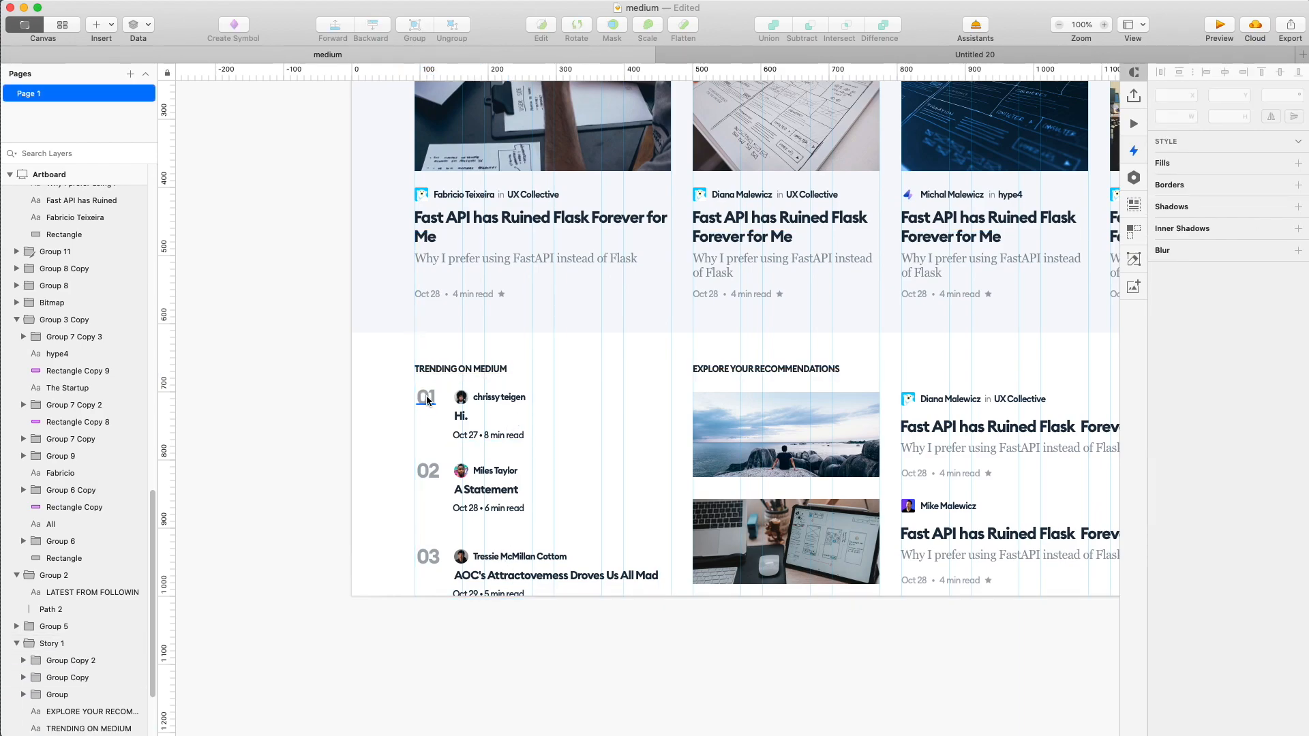
shift+super+click(423, 477)
shift+click(423, 559)
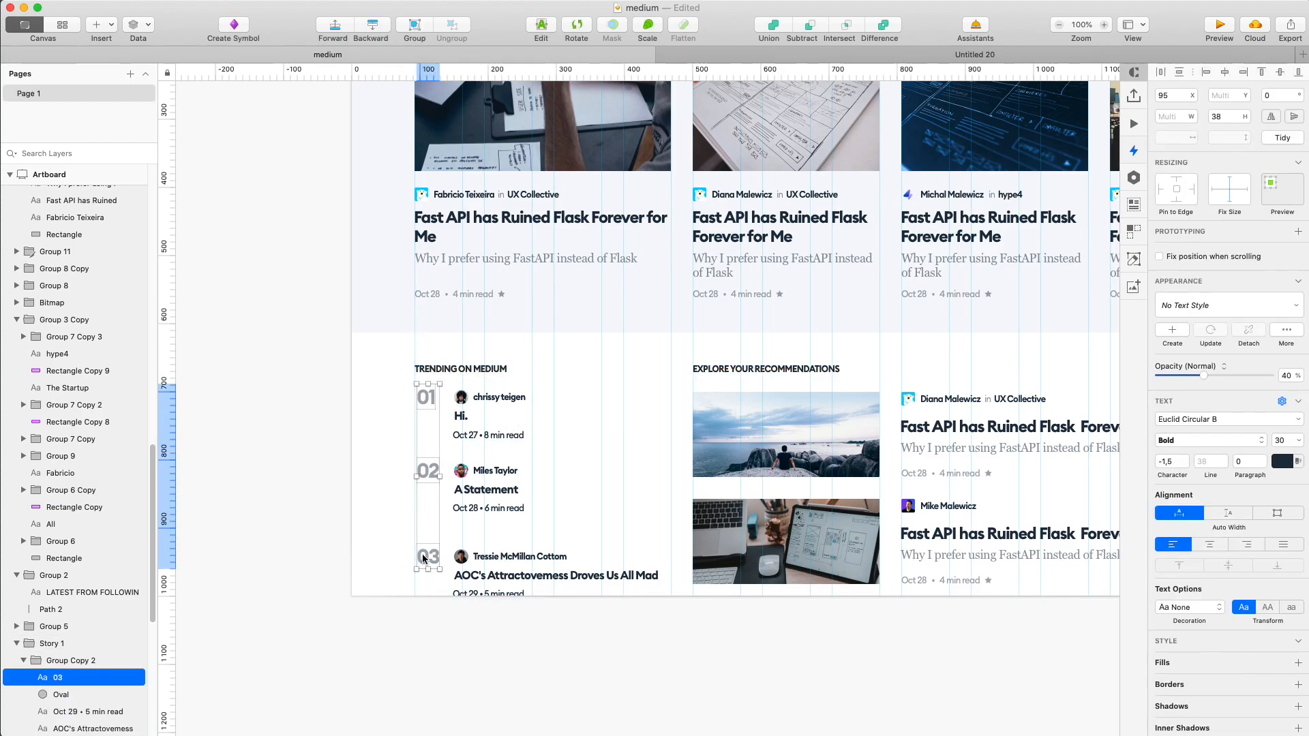
key(Left)
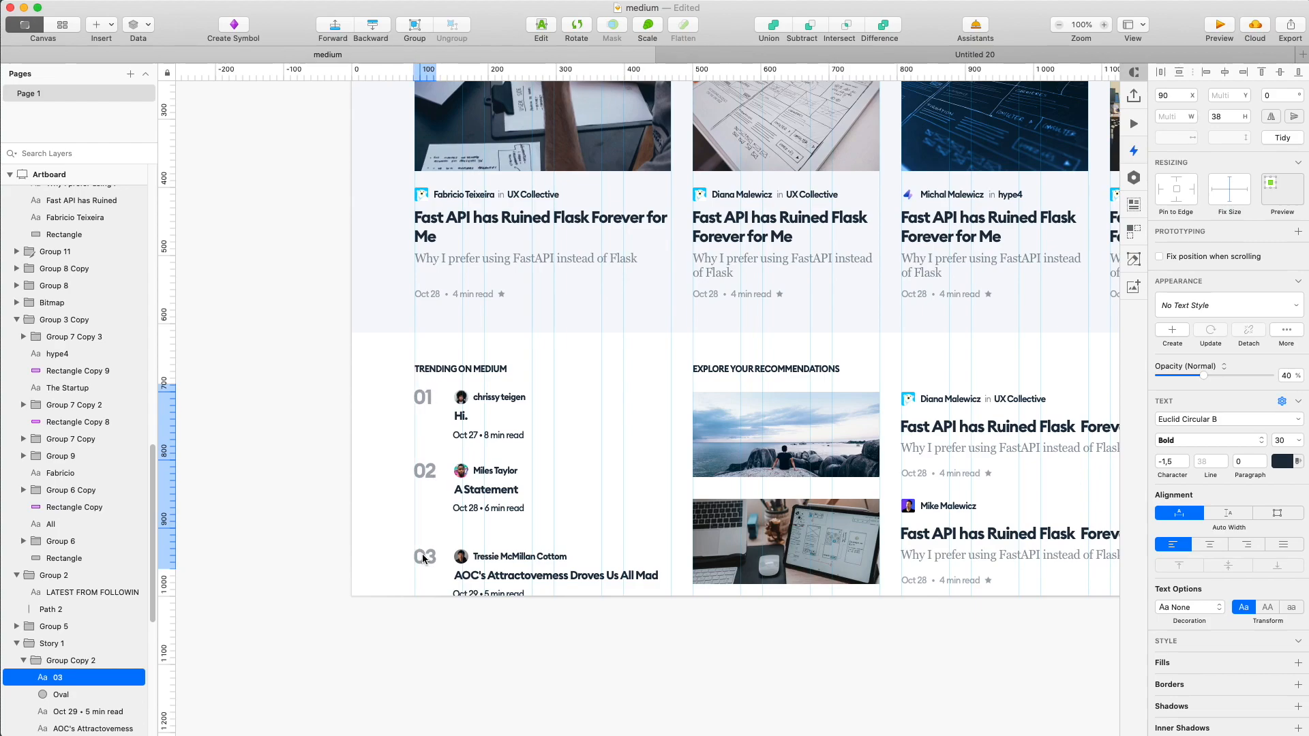
key(Escape)
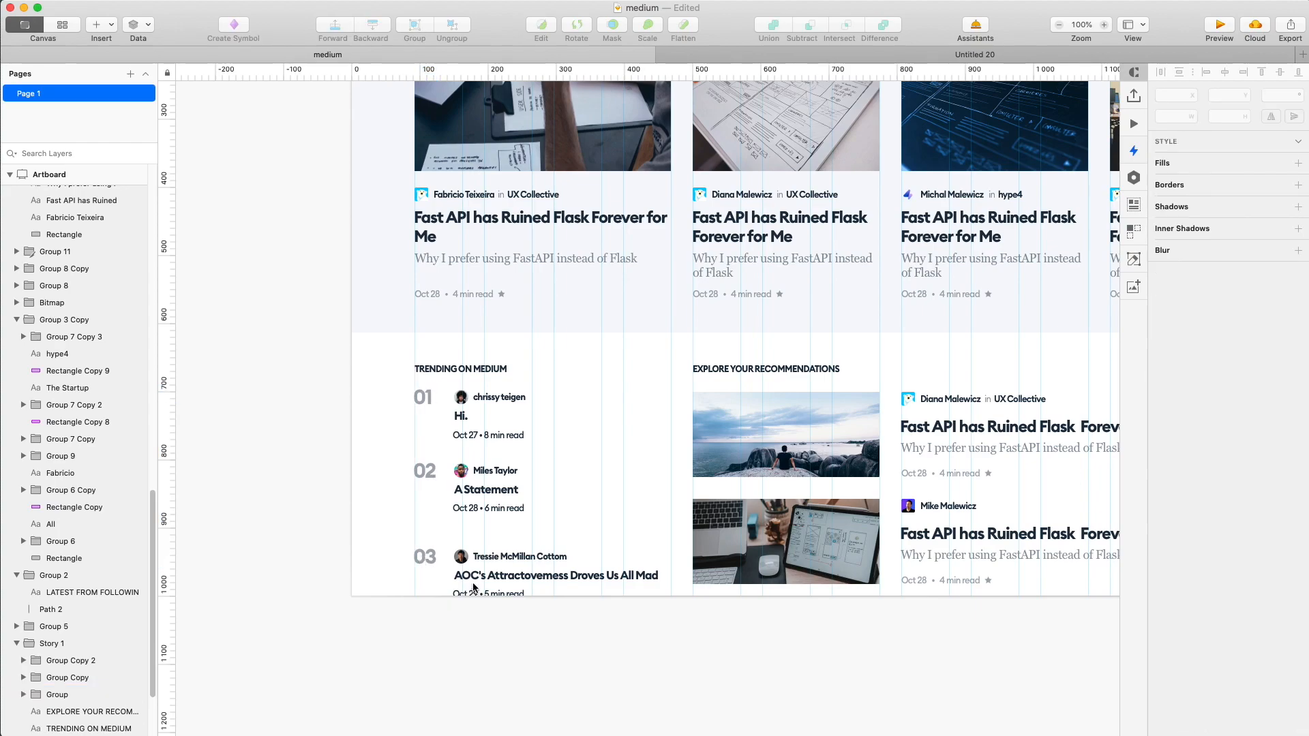
super+click(454, 395)
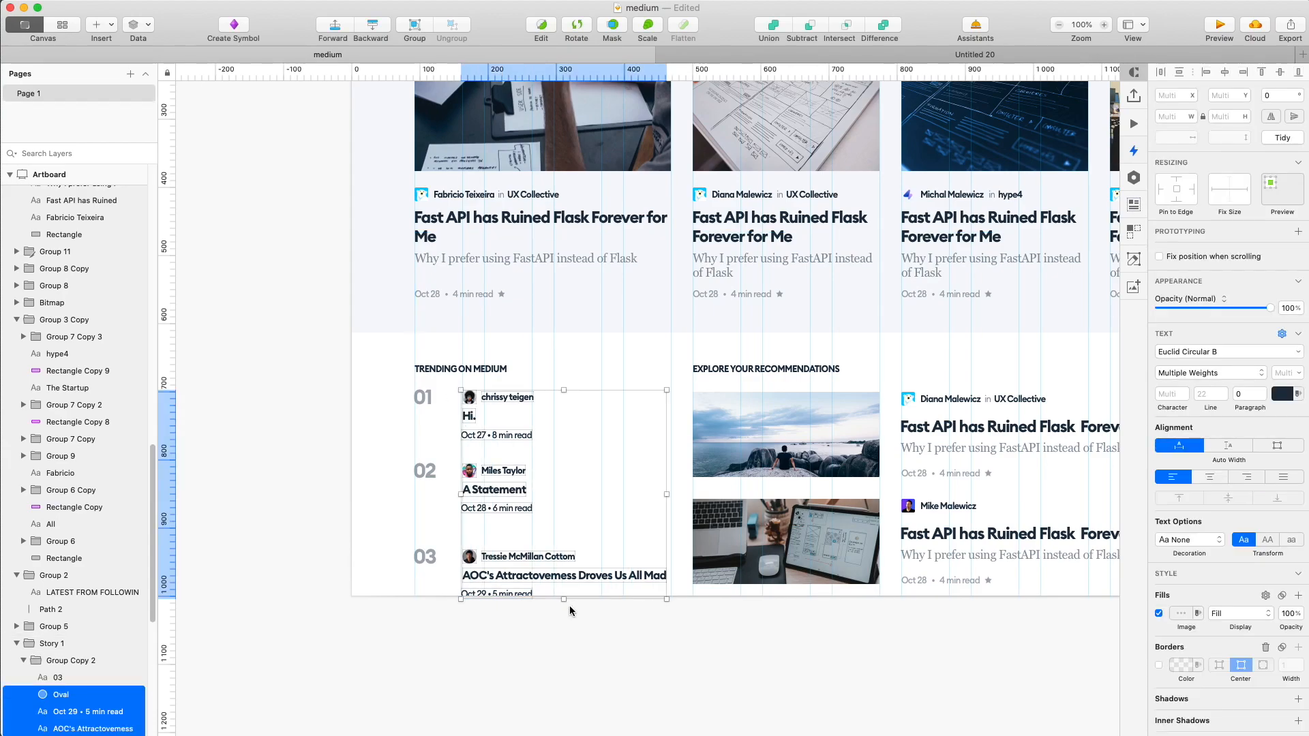
key(Escape)
Apply the text style of the first recommended story's author name to the three trending author names.
super+click(940, 403)
right_click(940, 403)
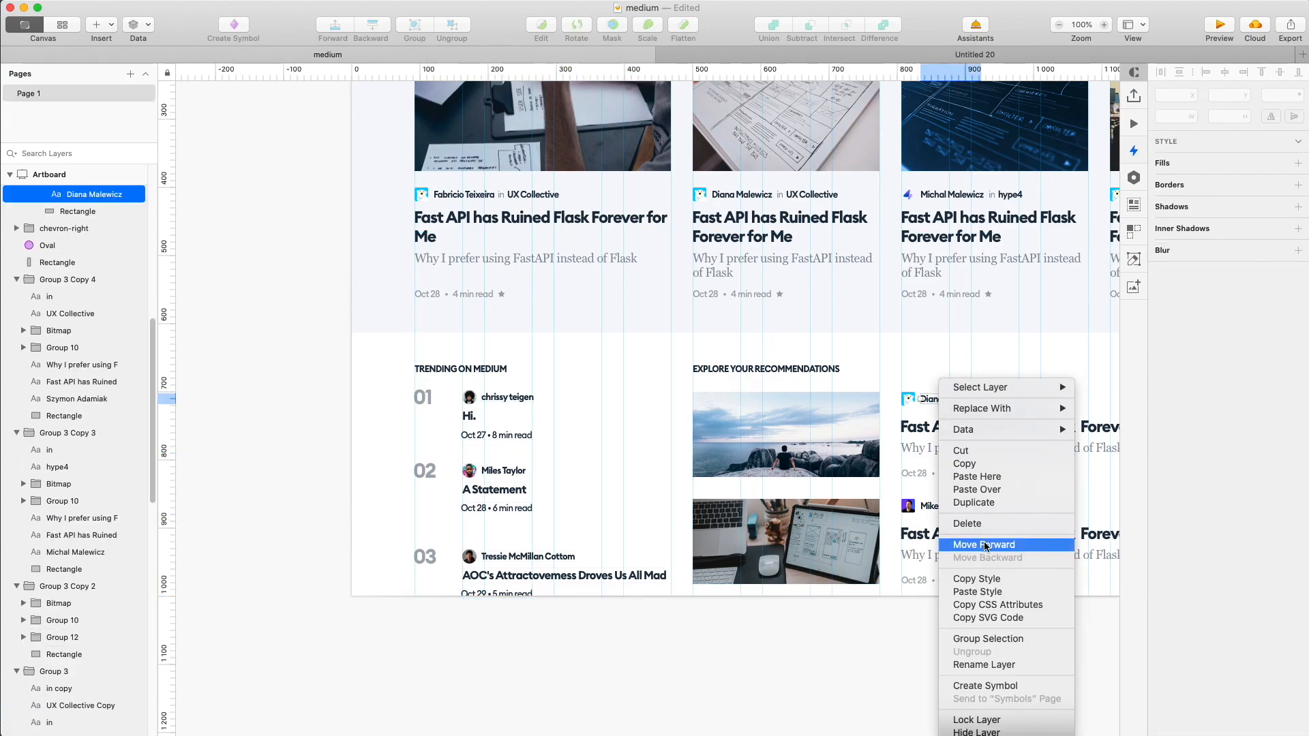
click(989, 579)
super+click(532, 558)
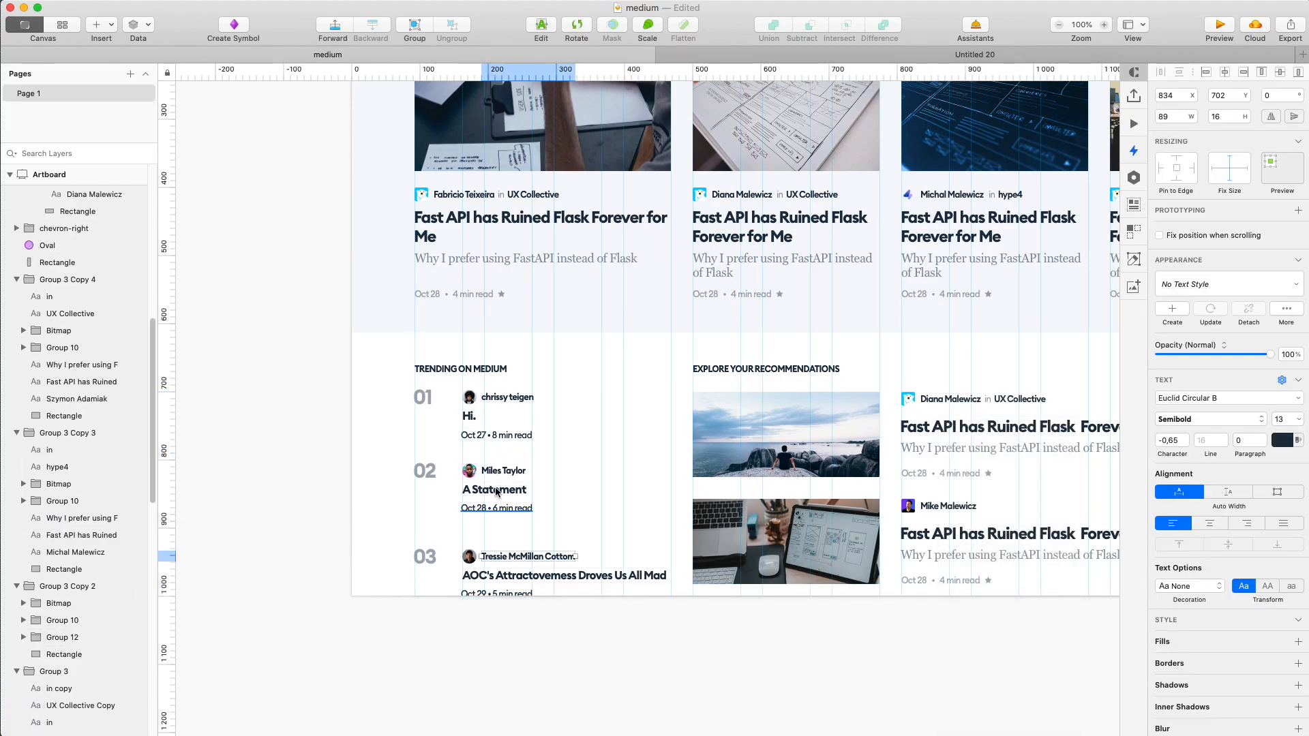
shift+super+click(503, 472)
shift+super+click(499, 400)
key(alt+super+v)
Apply the first recommended story's bold 24 px title style to the three trending story titles.
super+click(955, 427)
super+click(548, 574)
shift+super+click(505, 490)
shift+super+click(470, 417)
key(alt+super+v)
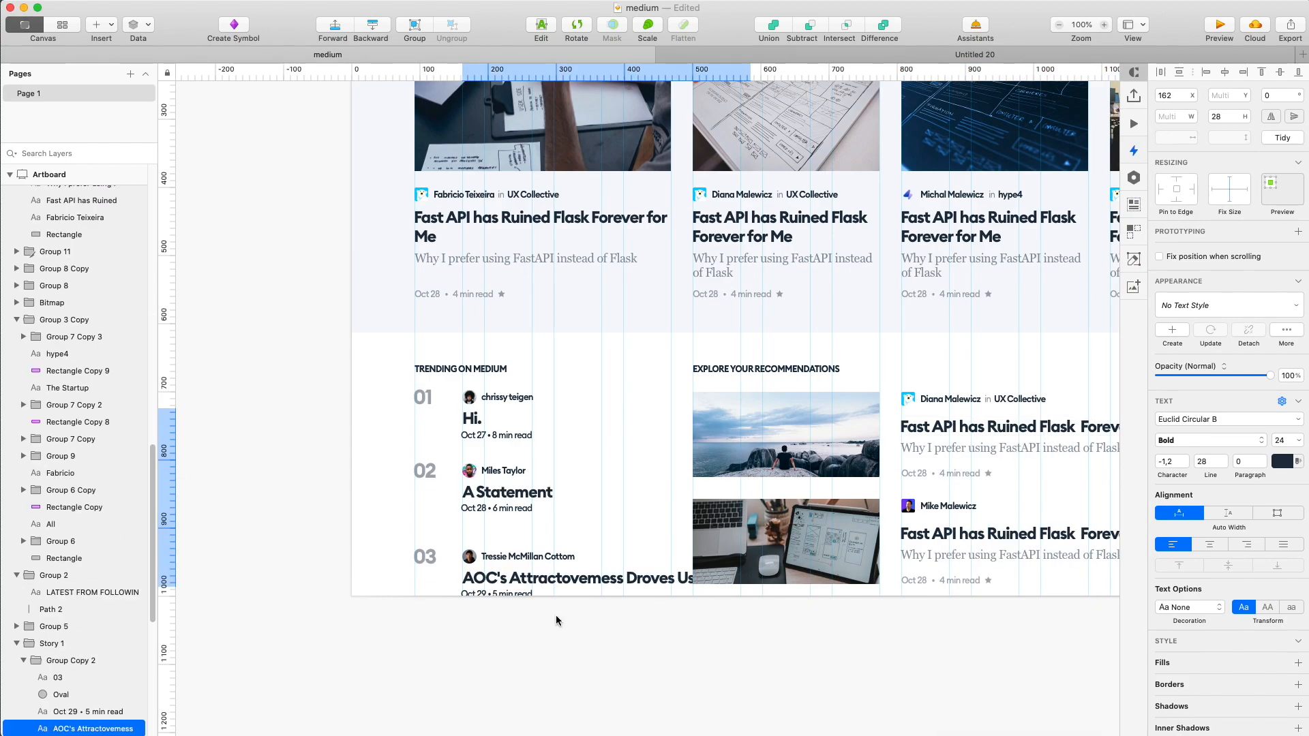
Wrap the third trending title onto two lines within its column and remove that story's date line.
click(607, 624)
super+click(632, 584)
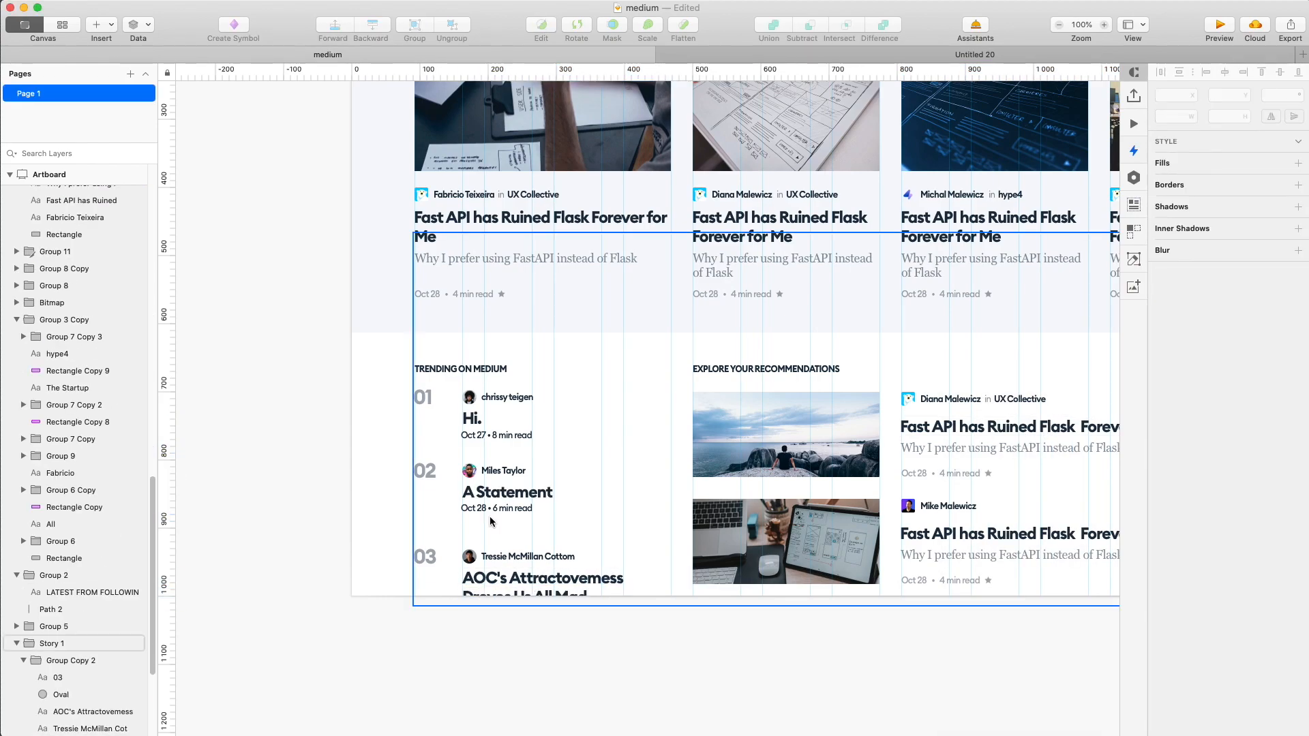
Add spacing around the bullets in the first two trending date lines and give both the recommended date's grey 40% style.
super+double_click(489, 509)
key(Right)
double_click(492, 437)
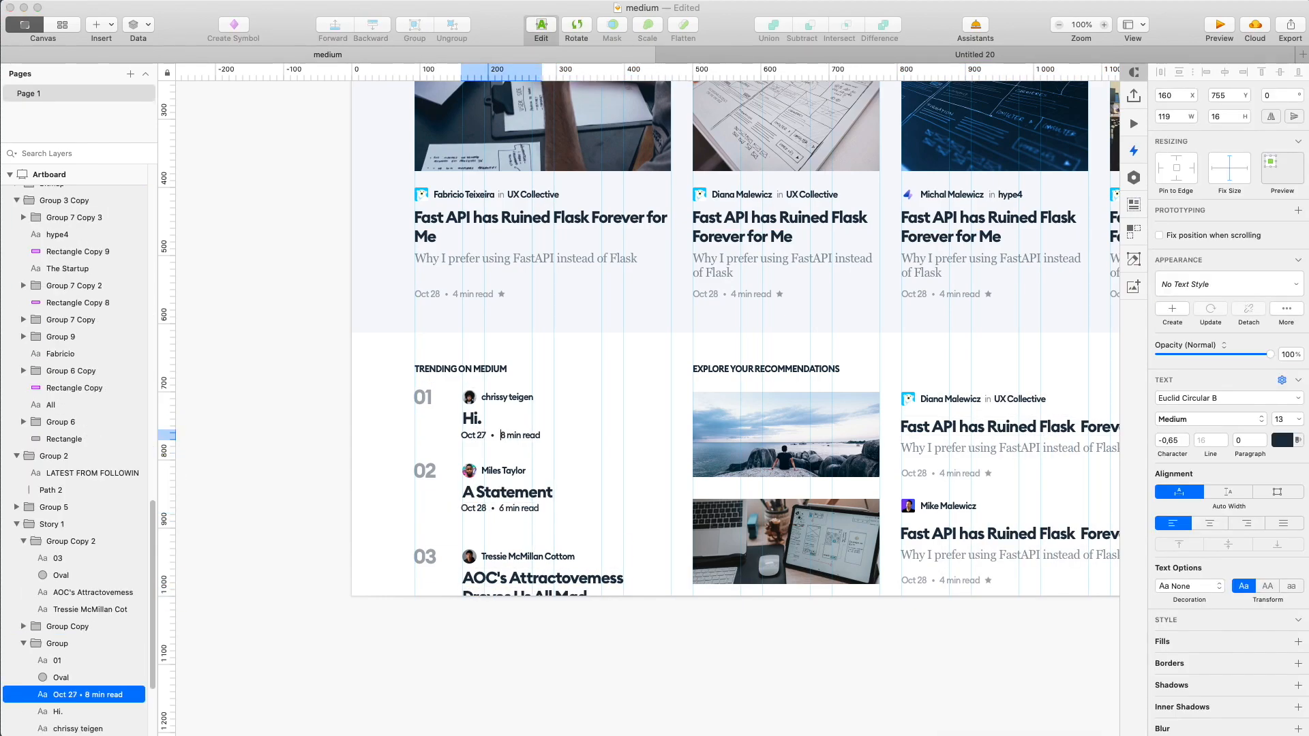
shift+super+click(501, 510)
key(alt+super+v)
Nudge the 01 number down slightly and shift the first trending author's name right to X 193.
click(427, 417)
super+click(425, 407)
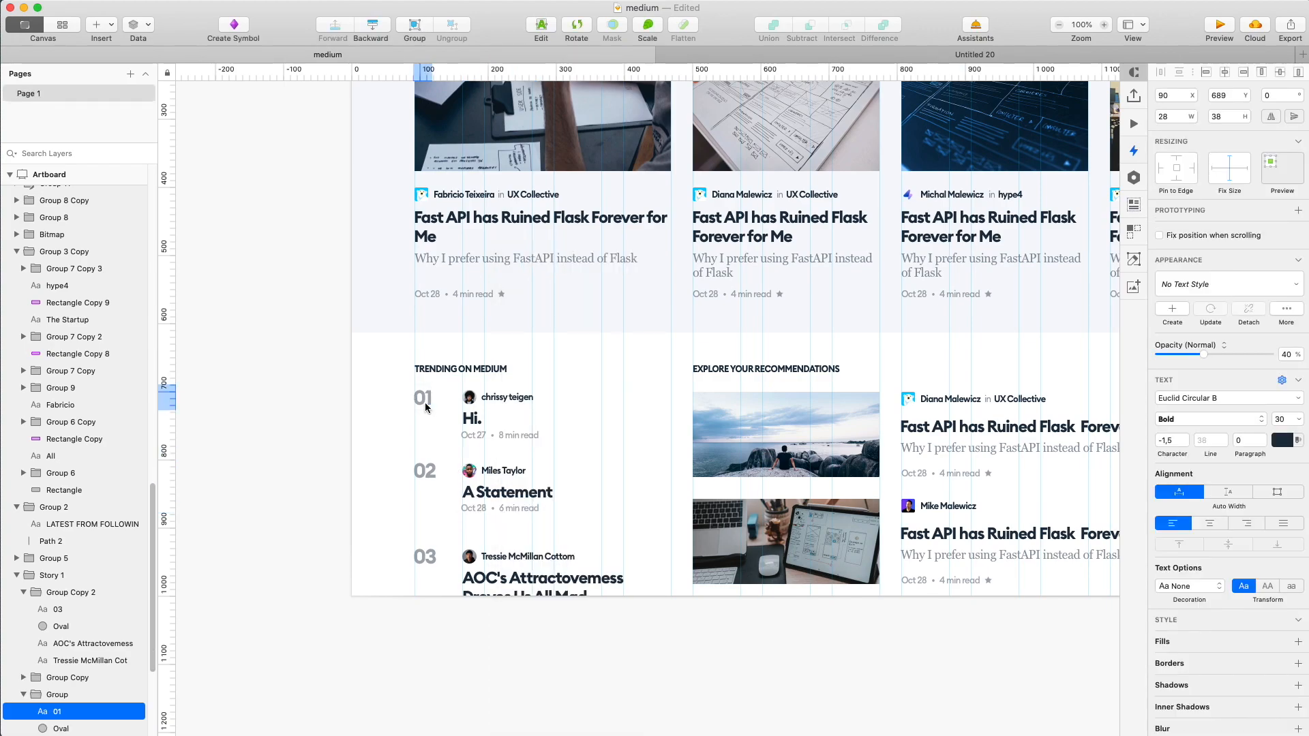
super+click(476, 434)
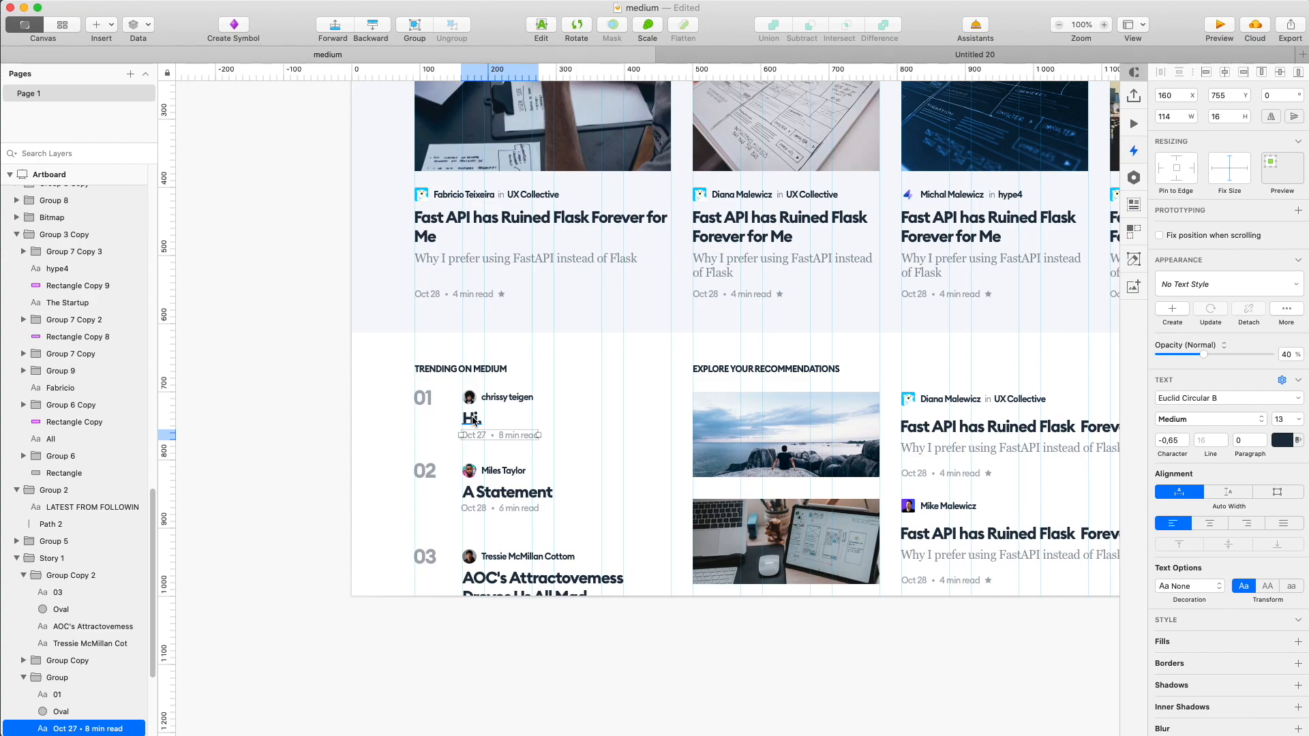
click(686, 351)
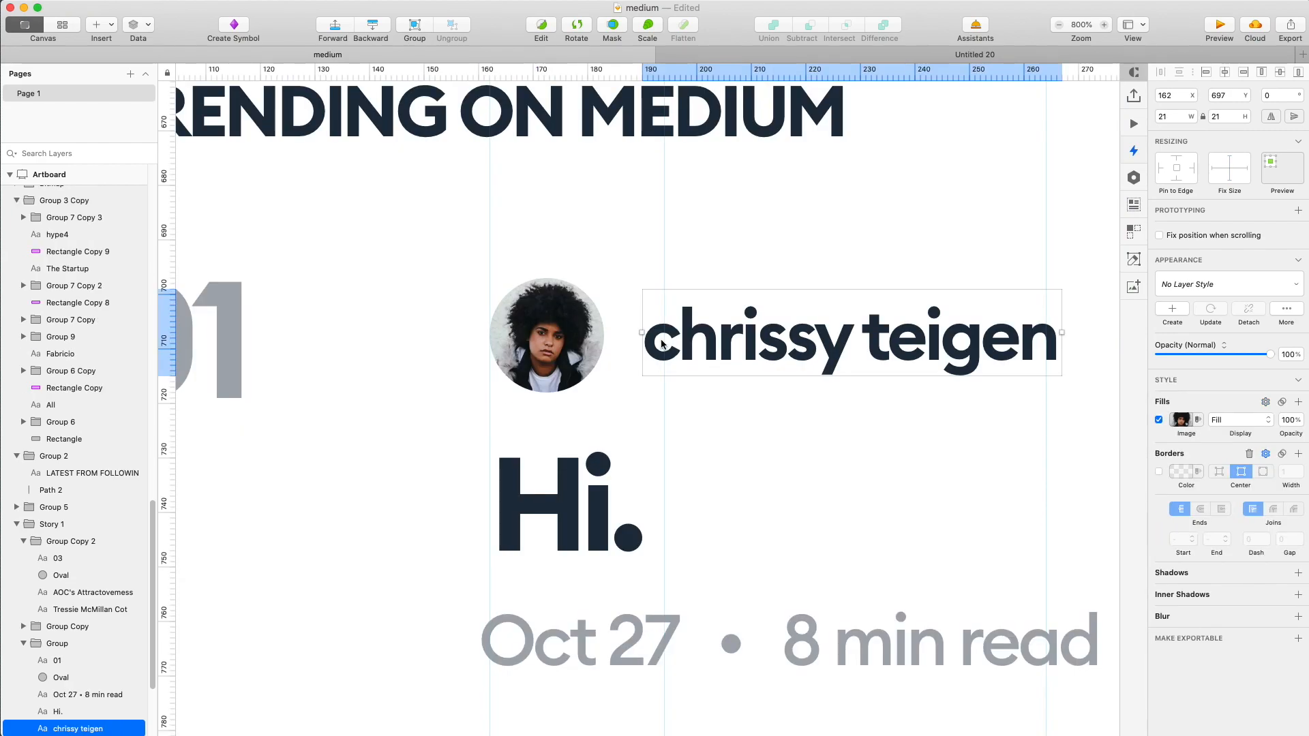
key(Right)
key(Right)
key(Right)
key(Right)
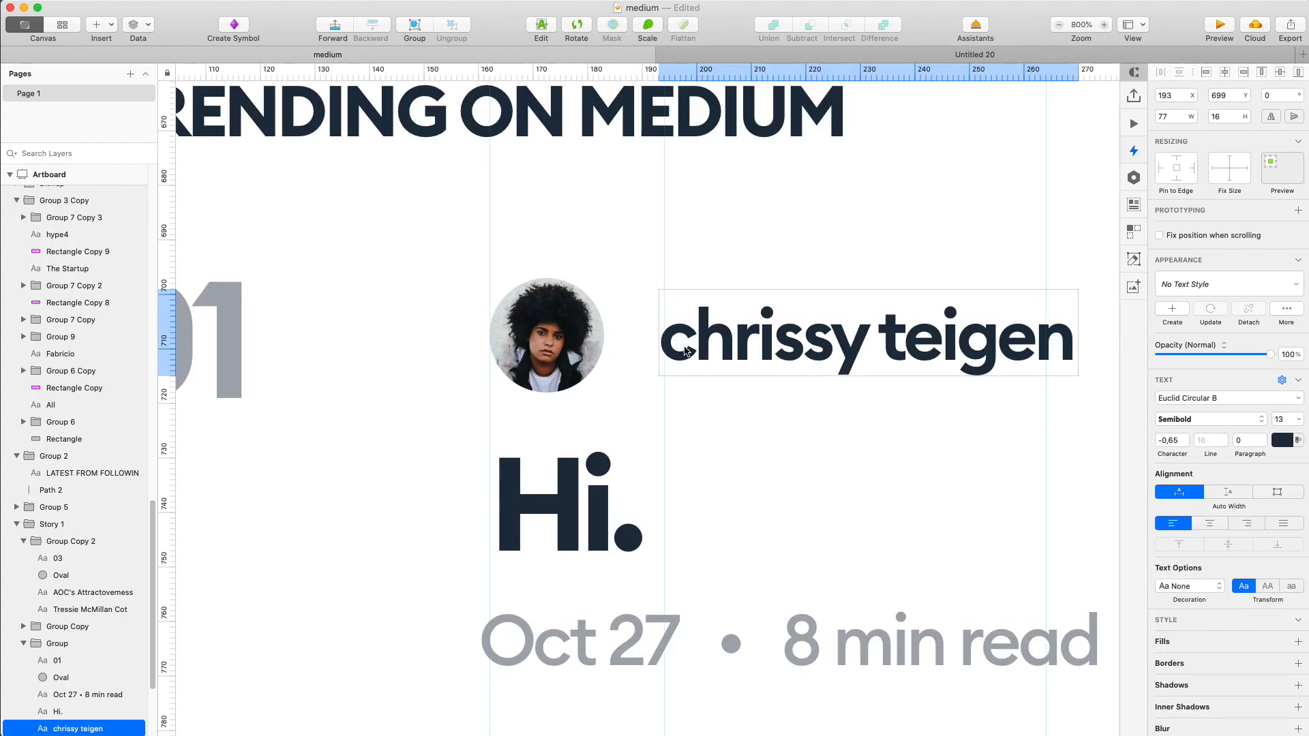
Shift the second and third trending authors' names right to X 193.
key(z)
alt+click(673, 373)
scroll(758, 577, down, 5)
super+click(707, 410)
scroll(726, 526, down, 7)
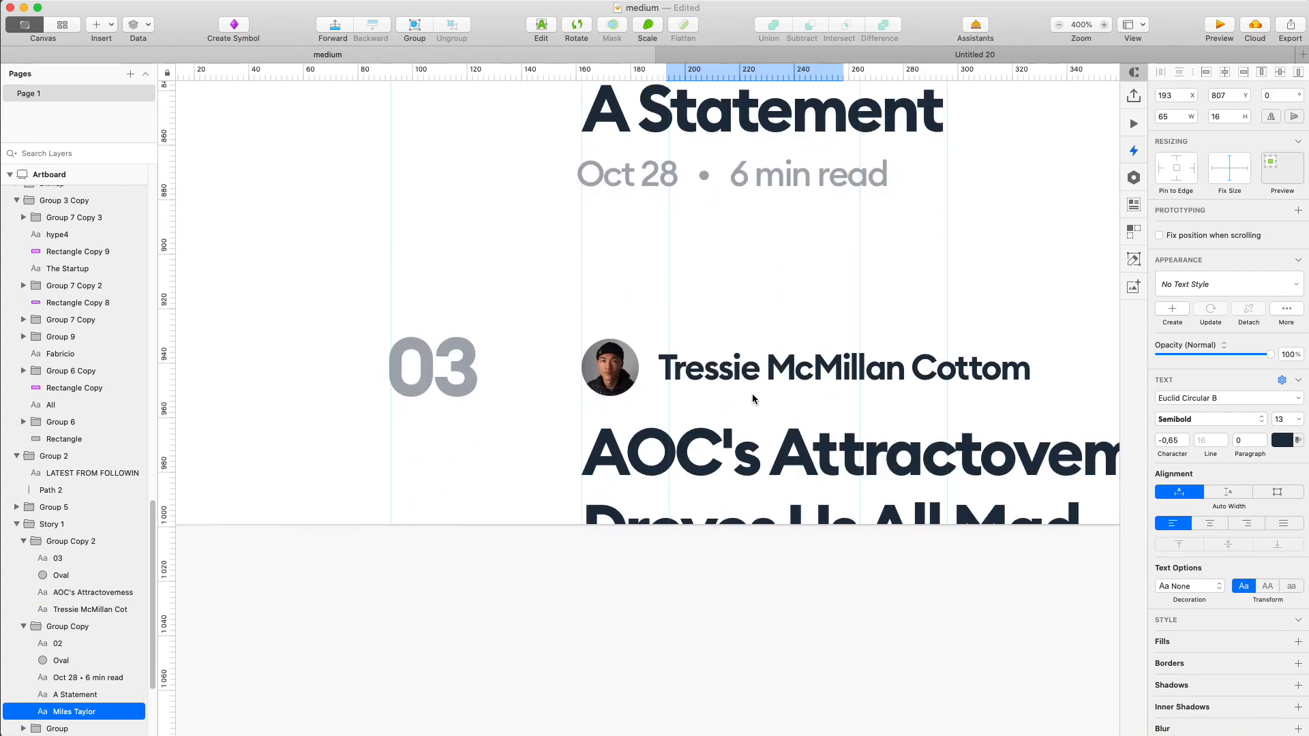
super+click(753, 375)
key(Right)
key(Right)
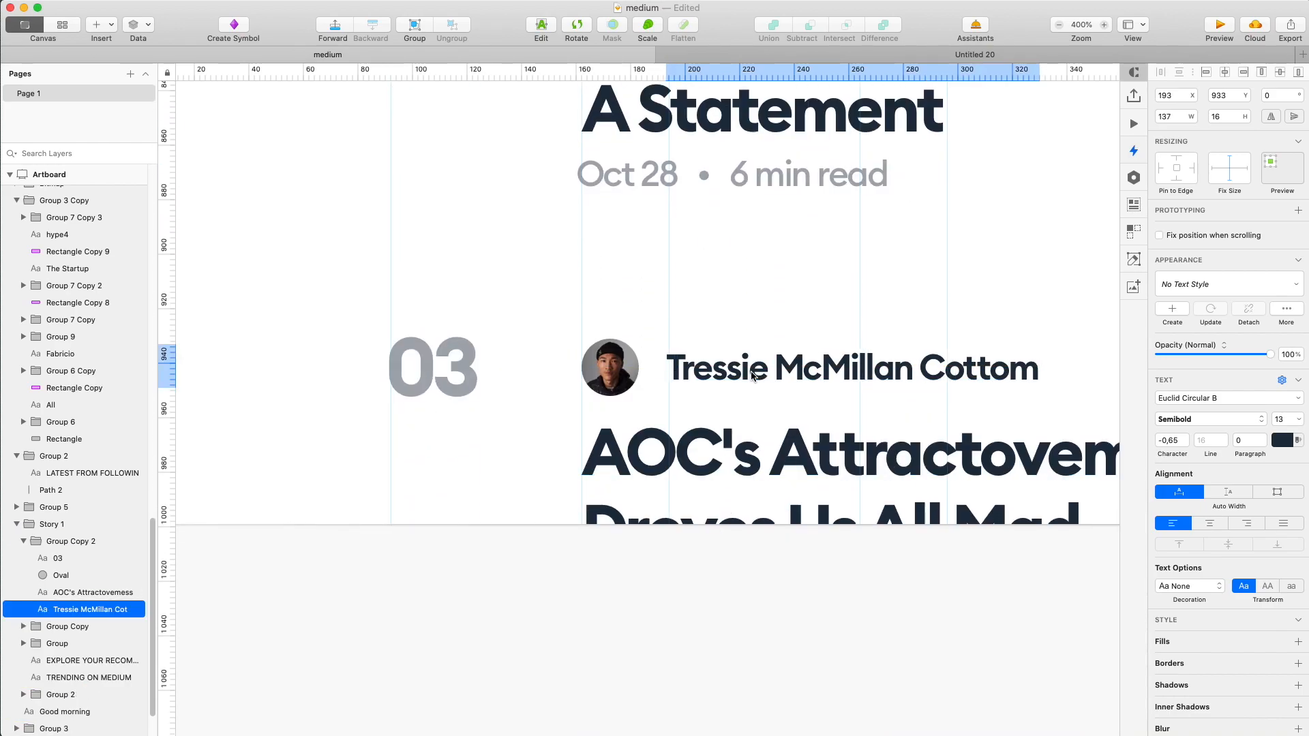
Move the second trending story's number, avatar, author, title and date line down 5 px together.
scroll(705, 505, down, 2)
key(Escape)
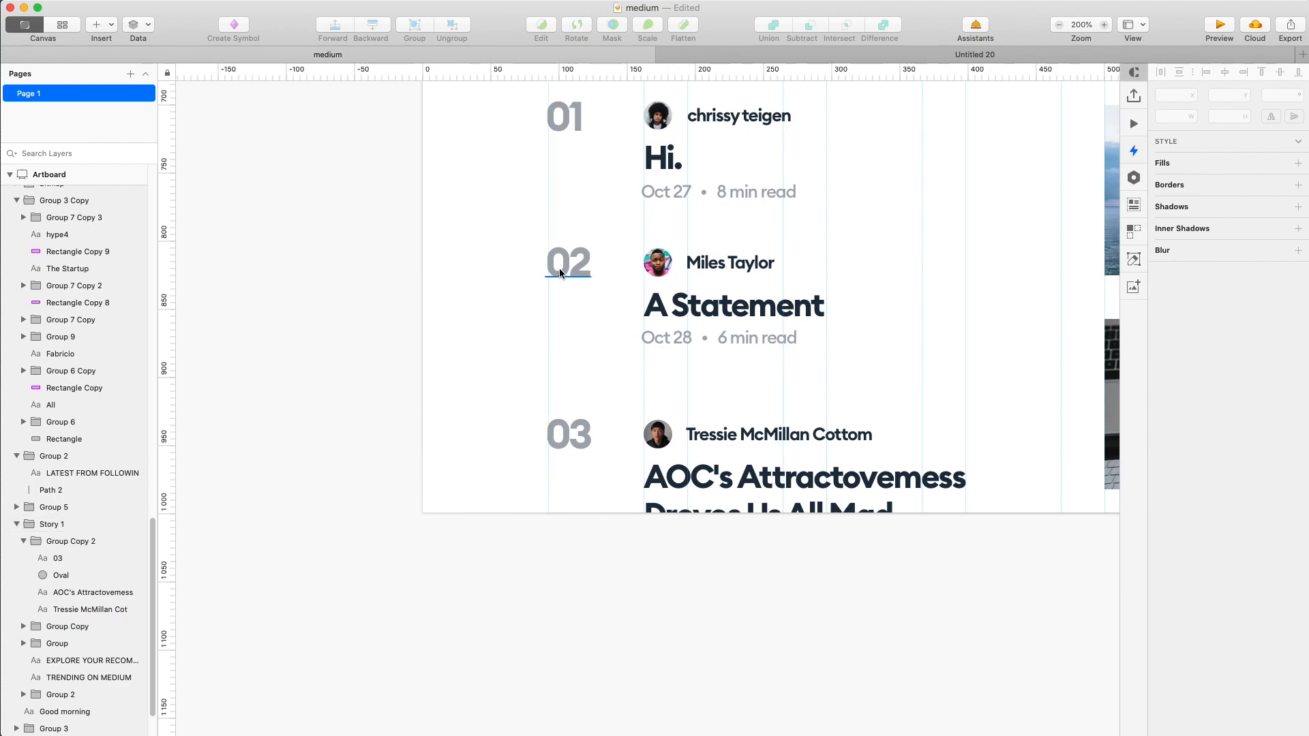
super+click(559, 268)
shift+click(668, 266)
shift+click(709, 276)
shift+click(690, 312)
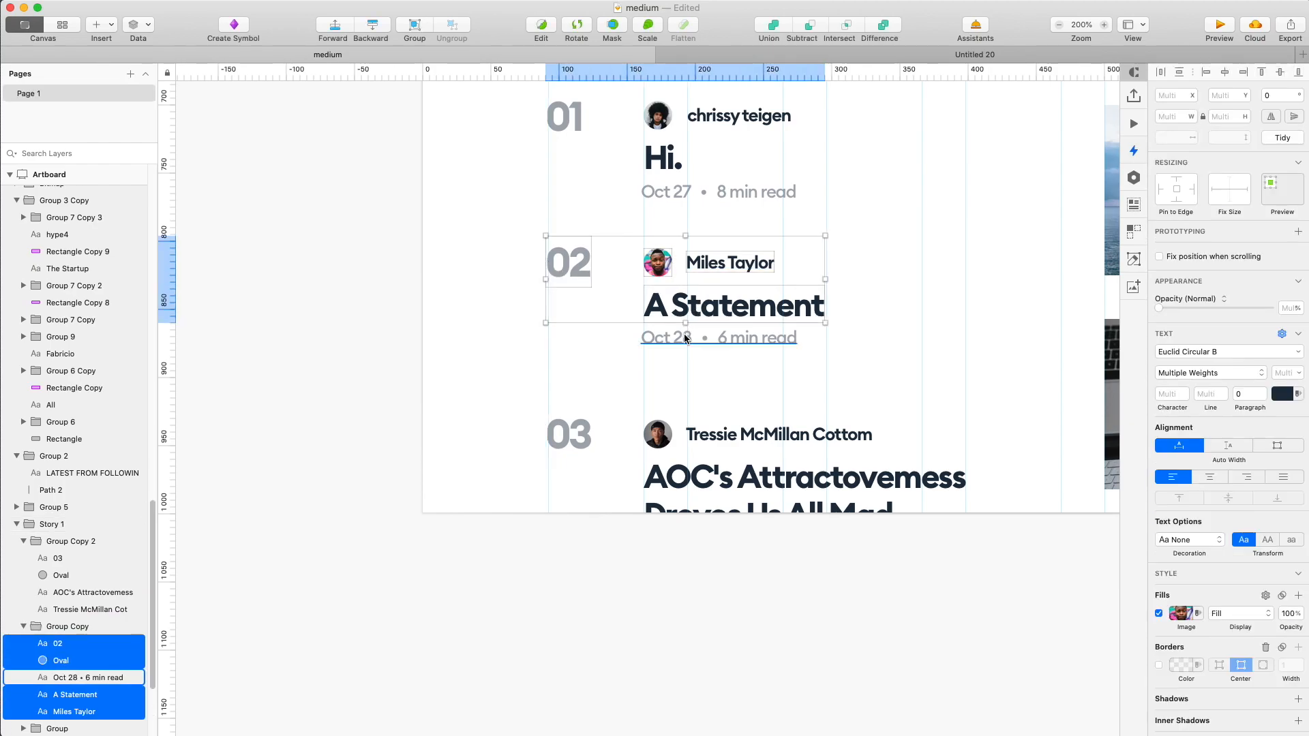
shift+click(685, 338)
key(Down)
key(Down)
key(Down)
key(Down)
key(Down)
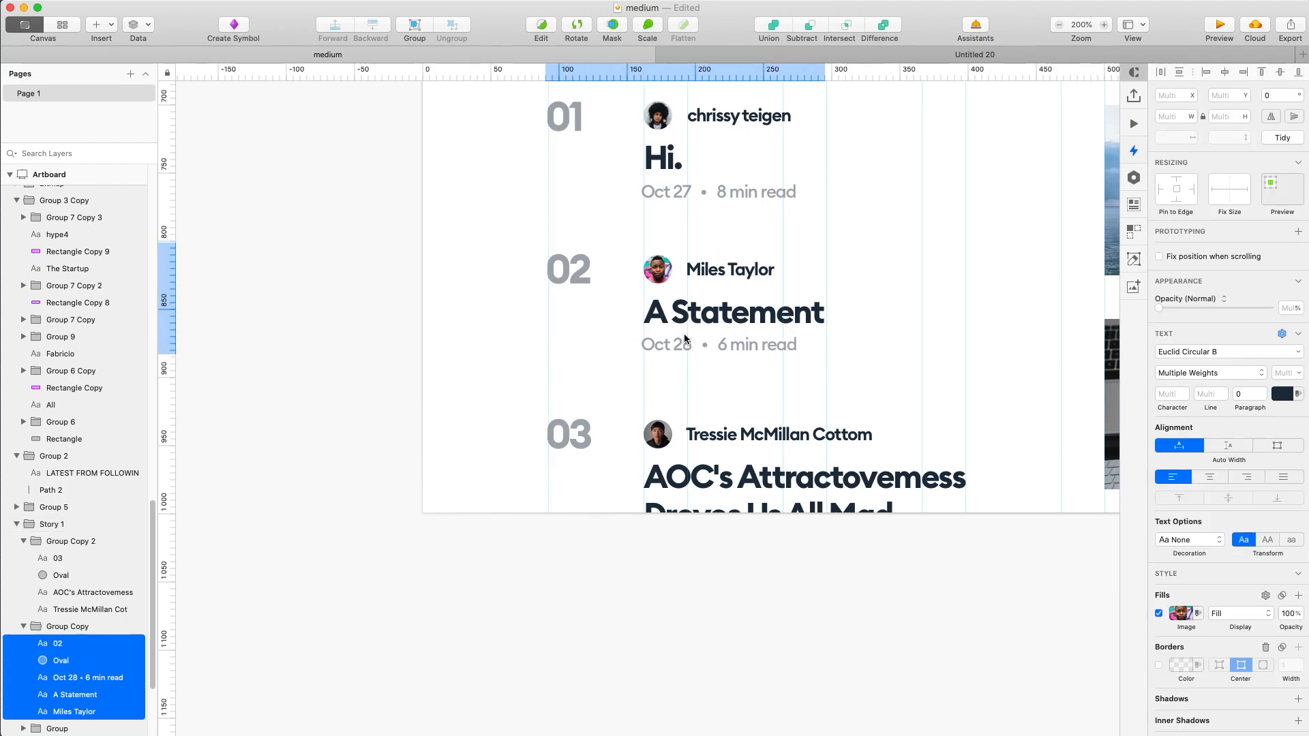
Cover the first trending story with a 376 × 74 rectangle at 40% opacity and copy it onto the other two stories.
scroll(725, 315, up, 2)
key(r)
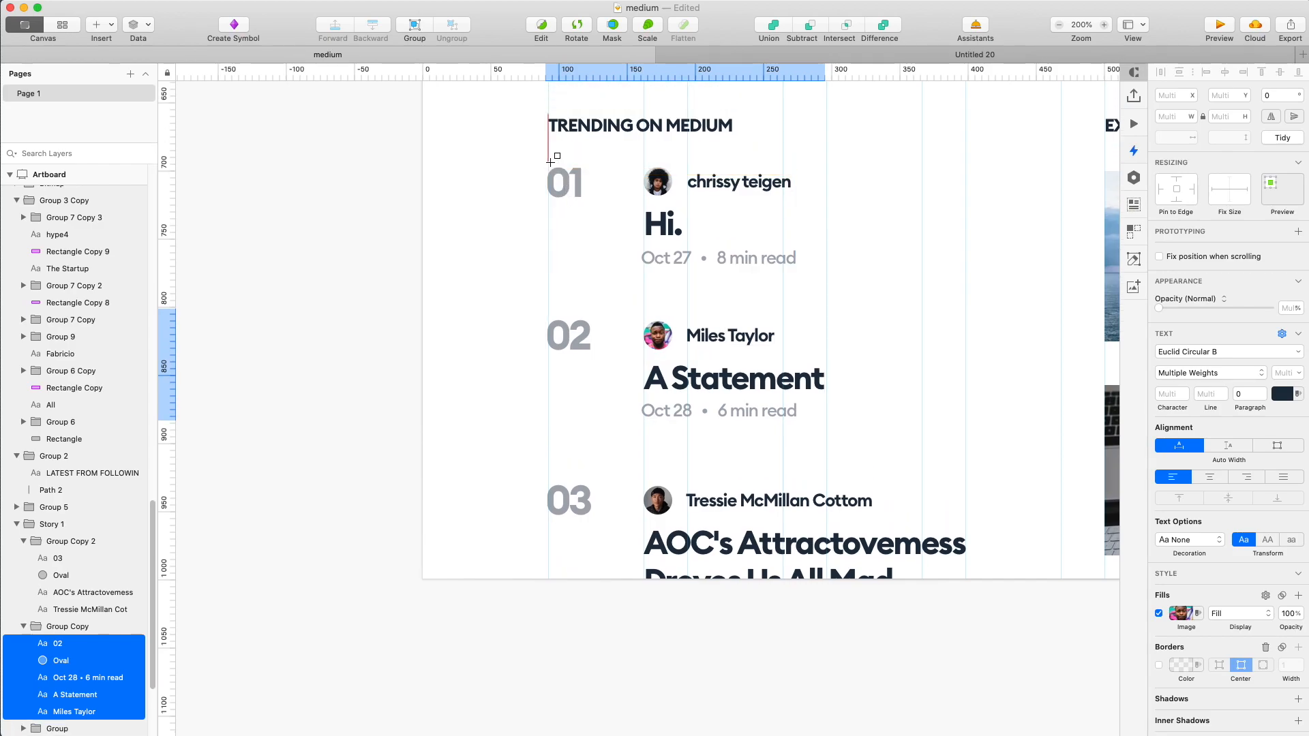
drag(549, 168, 1061, 269)
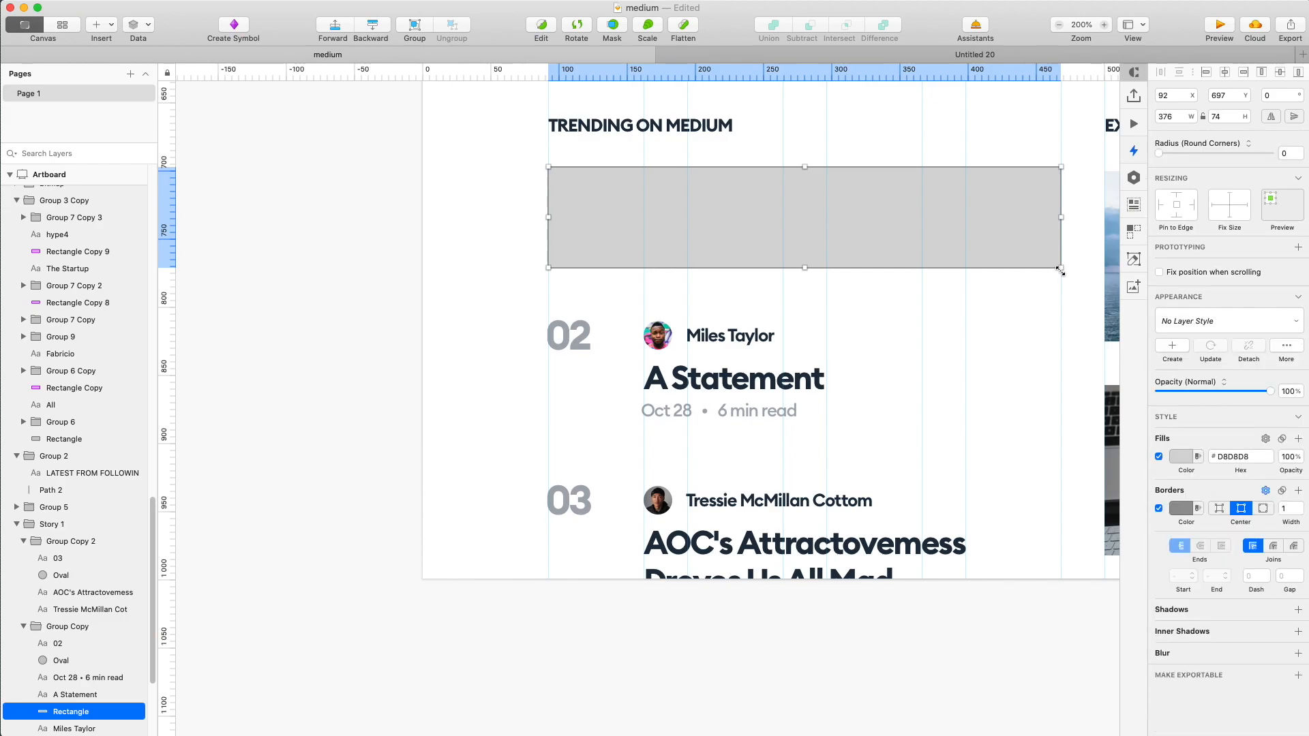
key(4)
drag(896, 233, 897, 384)
drag(897, 384, 898, 546)
Group each trending story's elements with the rectangle covering them.
drag(536, 621, 943, 492)
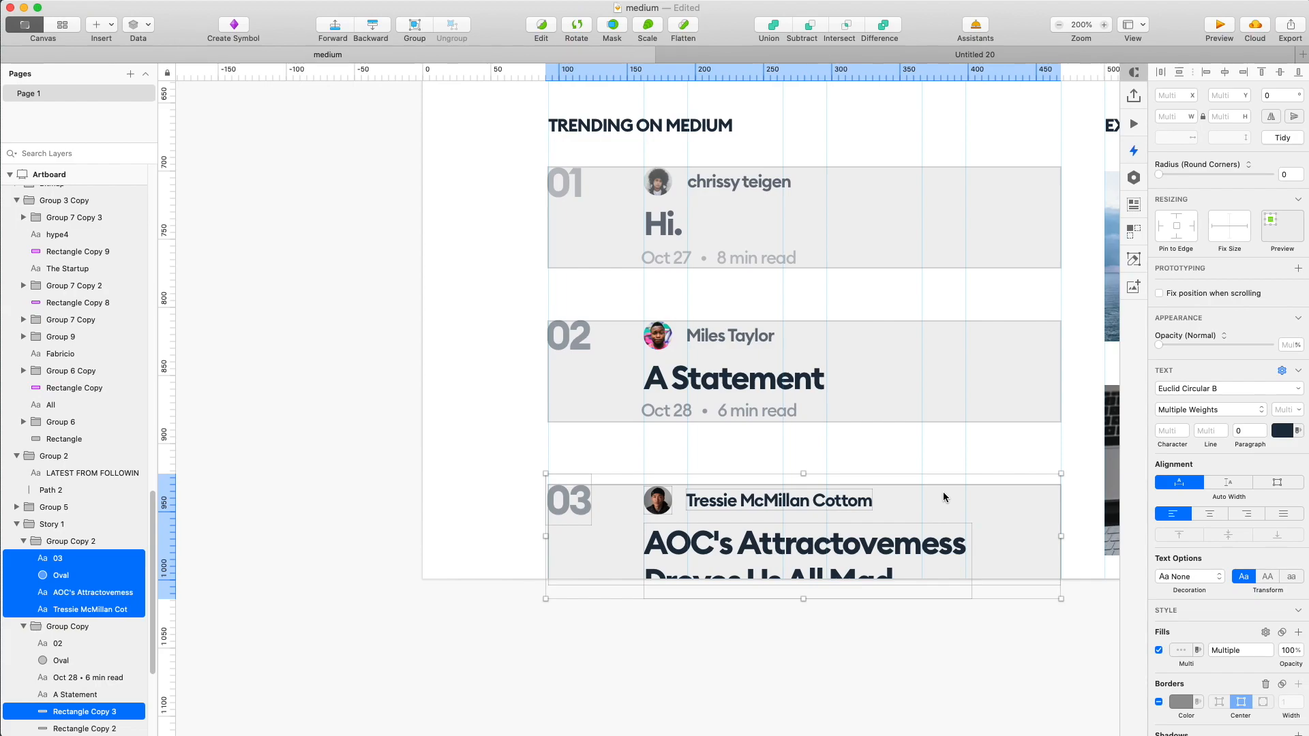
key(super+g)
double_click(574, 506)
click(521, 309)
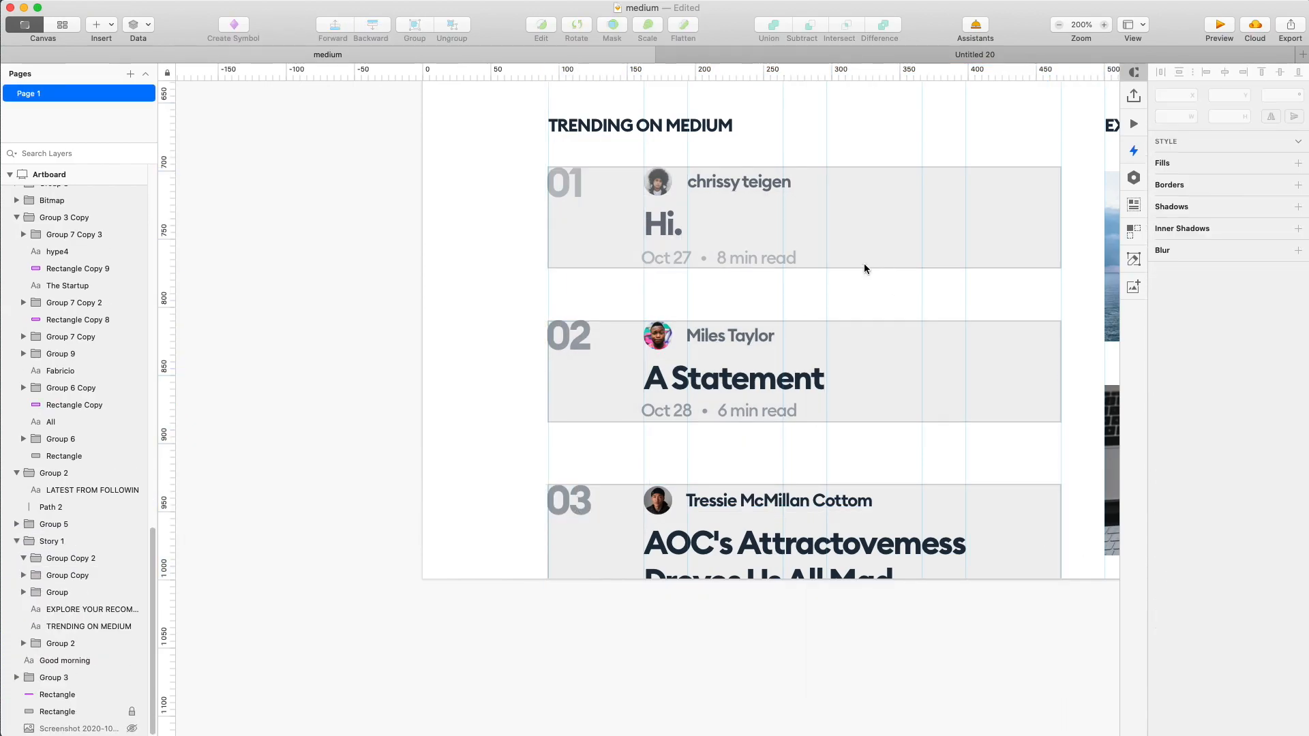
Move the second and third trending stories up so the rectangles are evenly spaced 32 px apart.
drag(887, 361, 887, 352)
click(907, 519)
drag(993, 551, 993, 522)
click(571, 610)
key(super+minus)
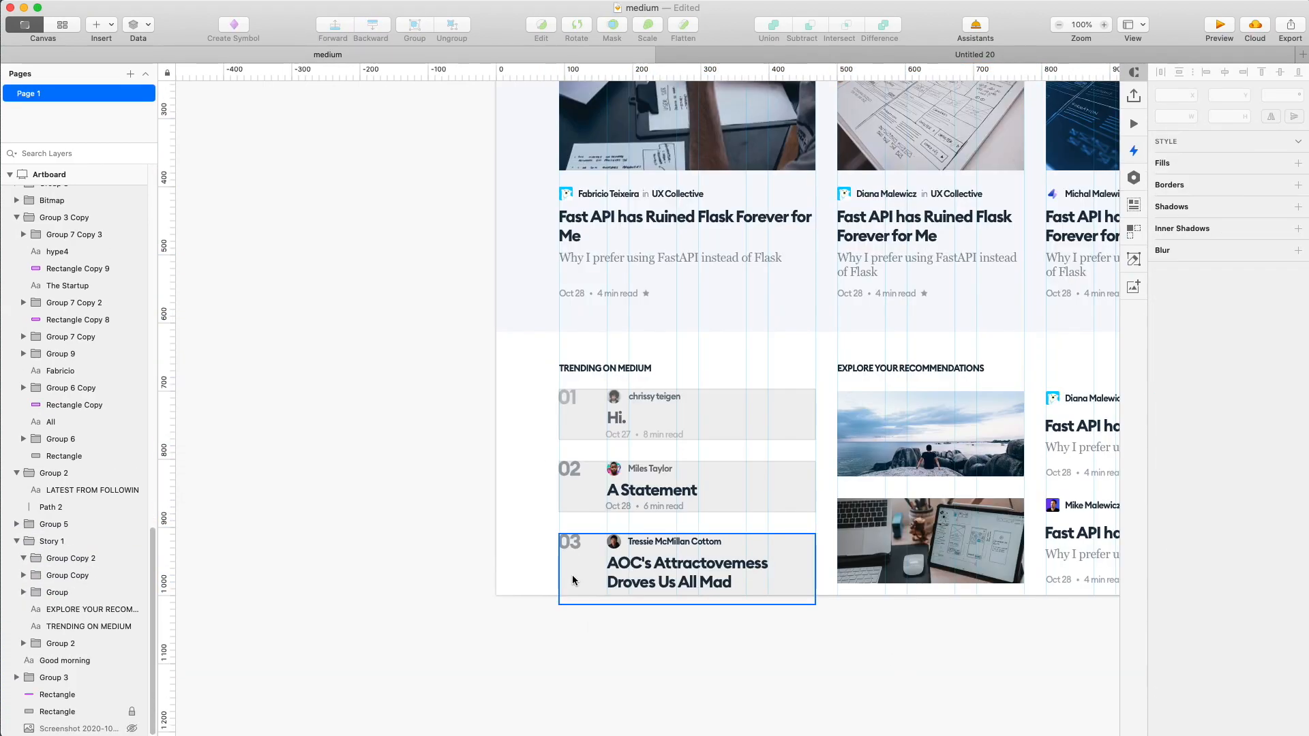
Hide the three spacing rectangles behind the trending stories by setting their opacity to 0%.
click(573, 581)
shift+click(584, 469)
shift+click(599, 423)
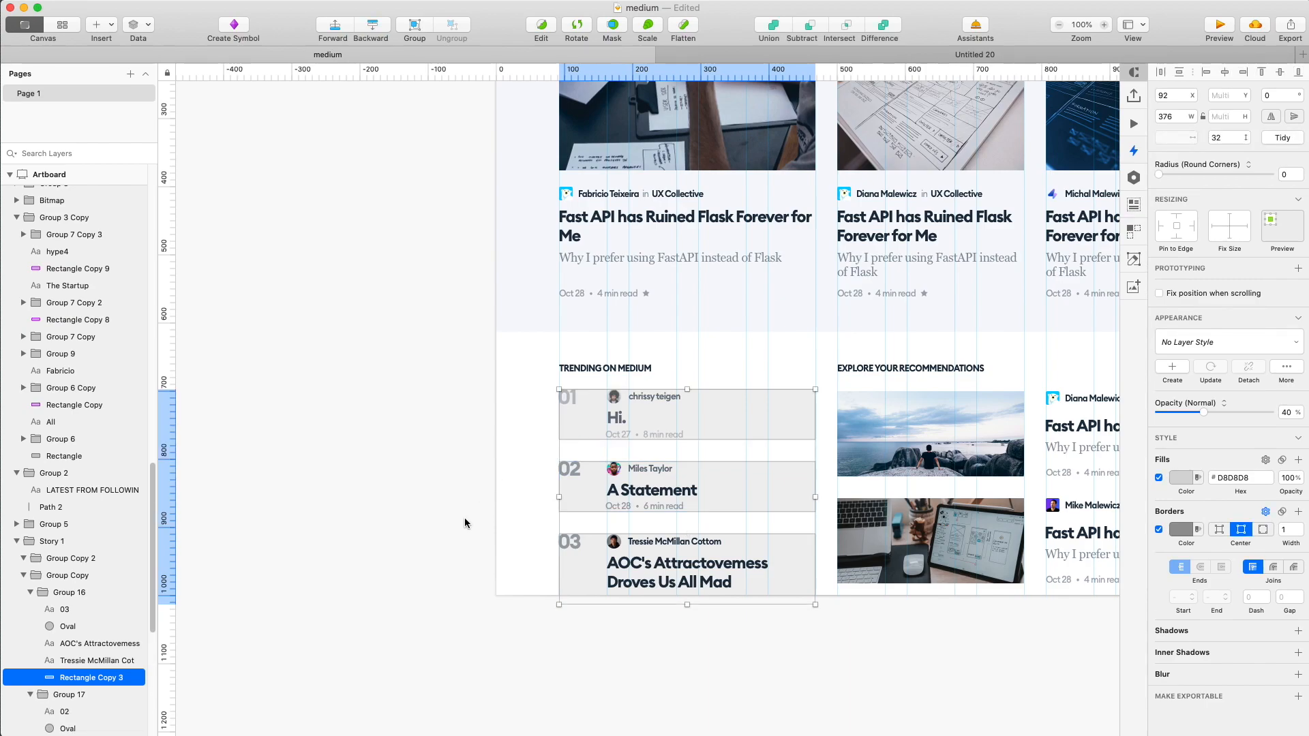
key(0)
key(0)
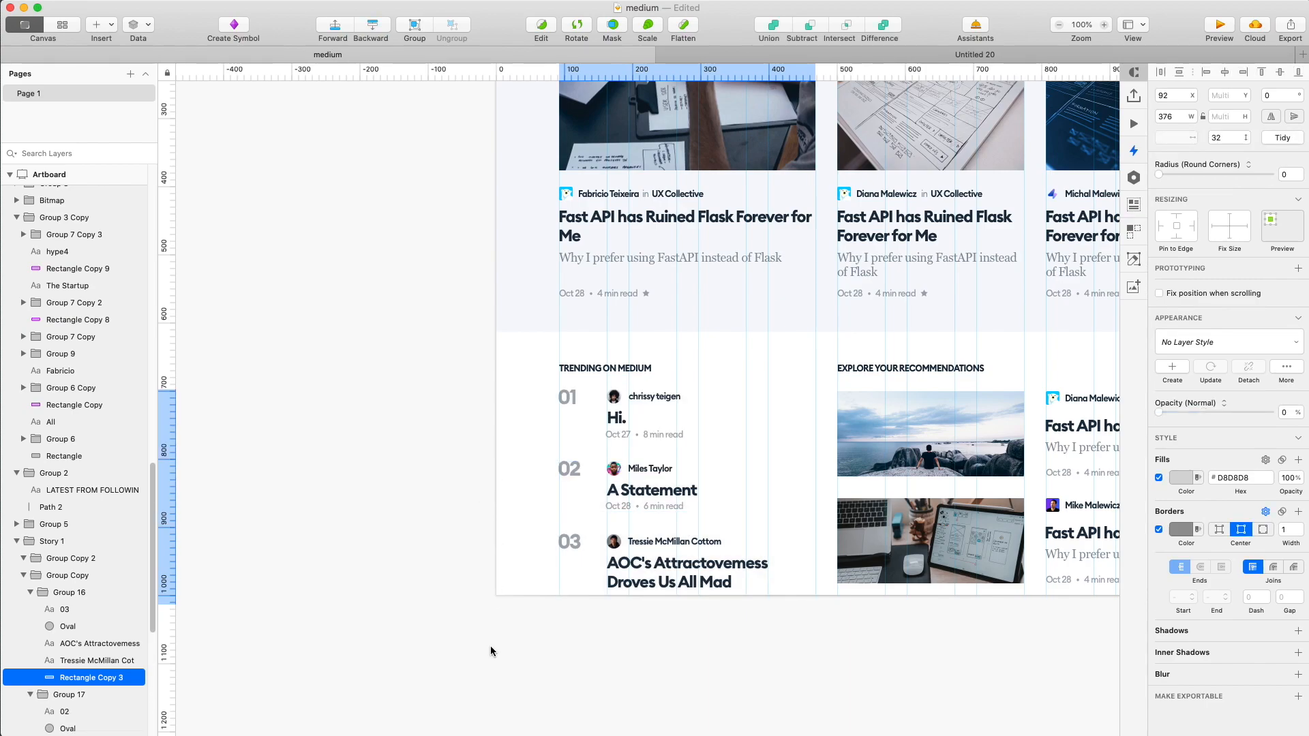
Examine the whole homepage artboard, from the trending and recommendations columns up to the header.
key(super+minus)
click(622, 457)
drag(742, 253, 733, 227)
click(702, 234)
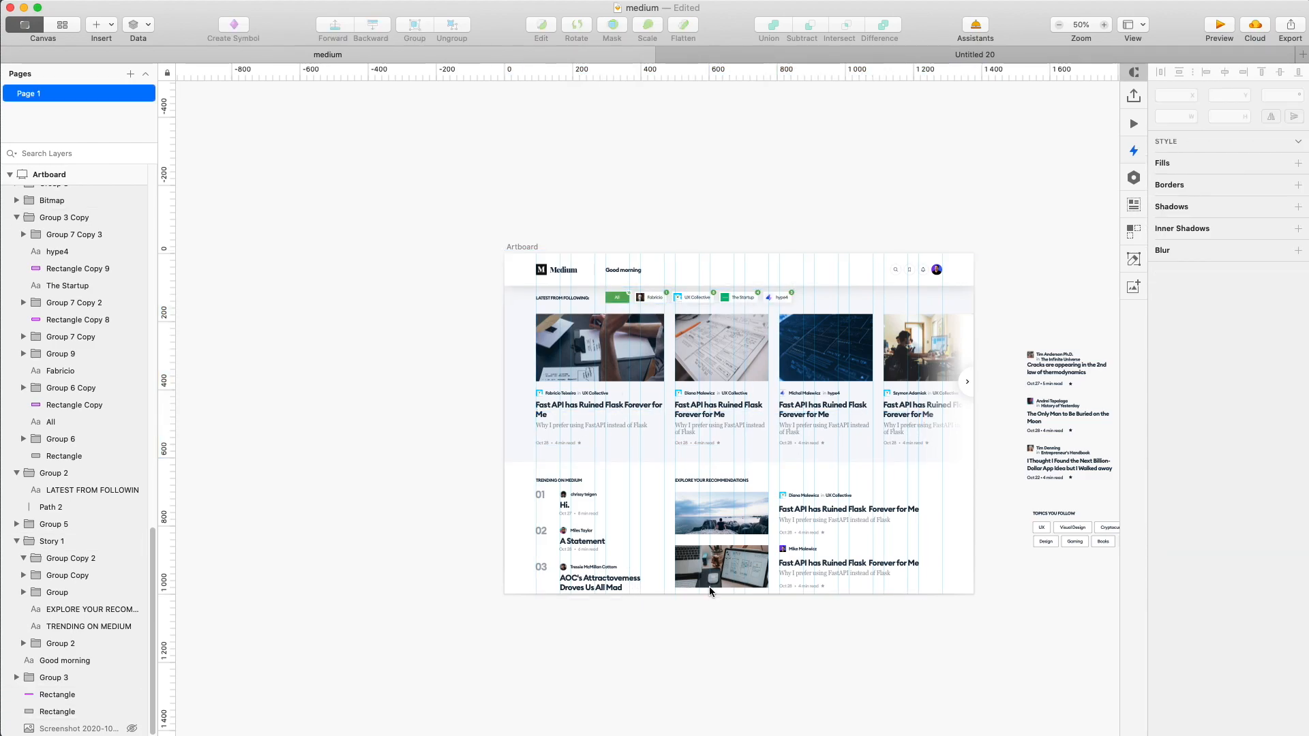
click(785, 566)
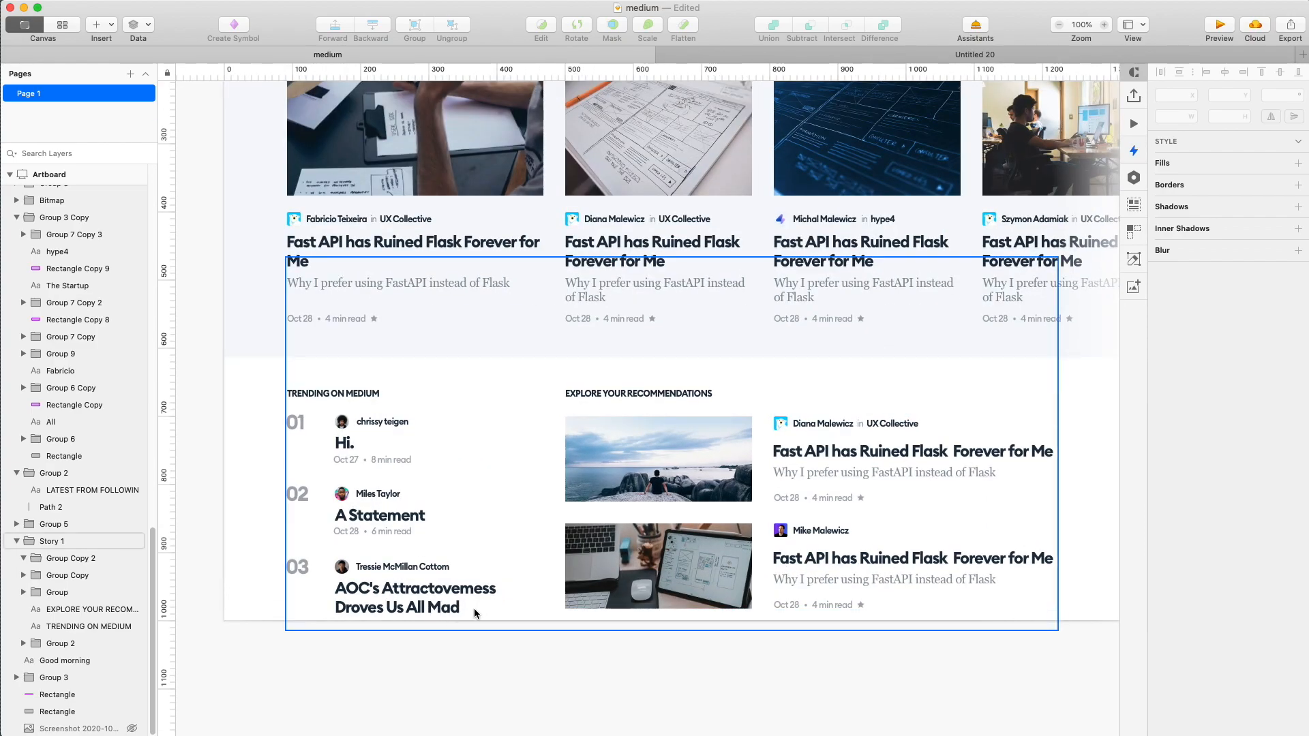
scroll(804, 490, up, 3)
scroll(803, 489, up, 2)
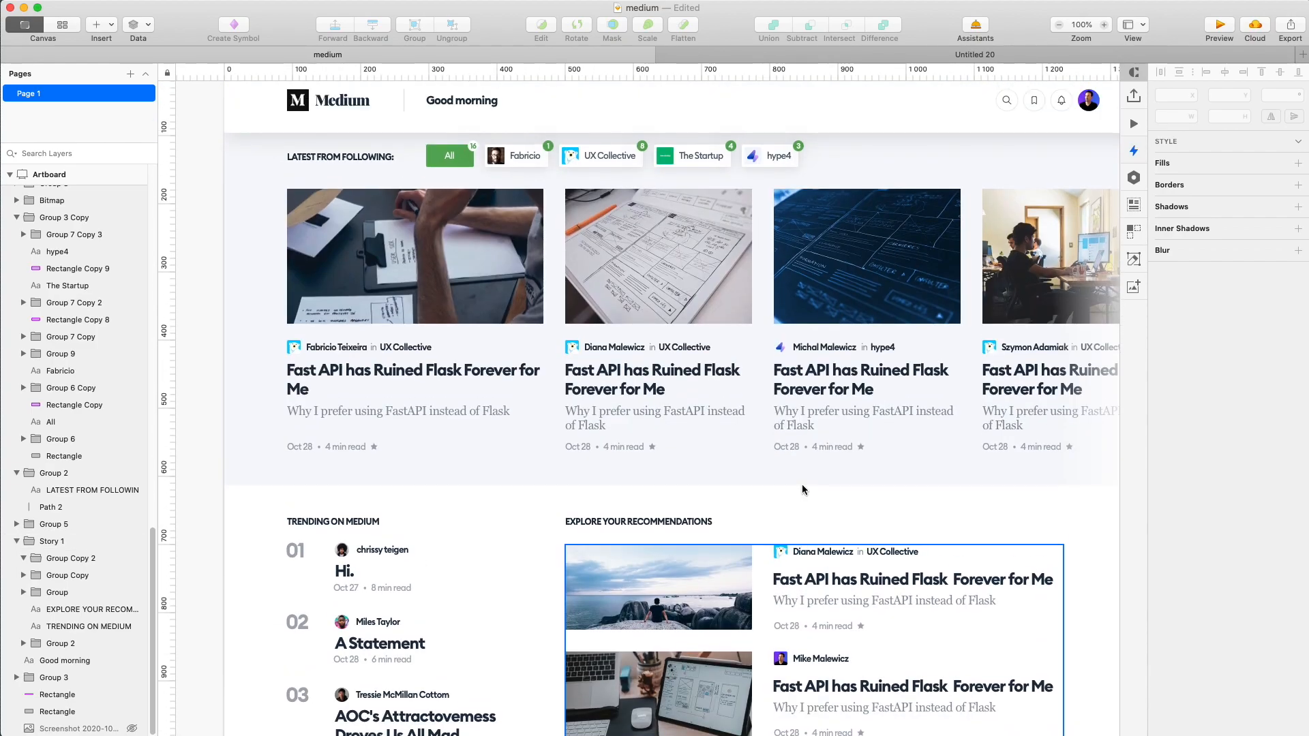
scroll(804, 489, up, 1)
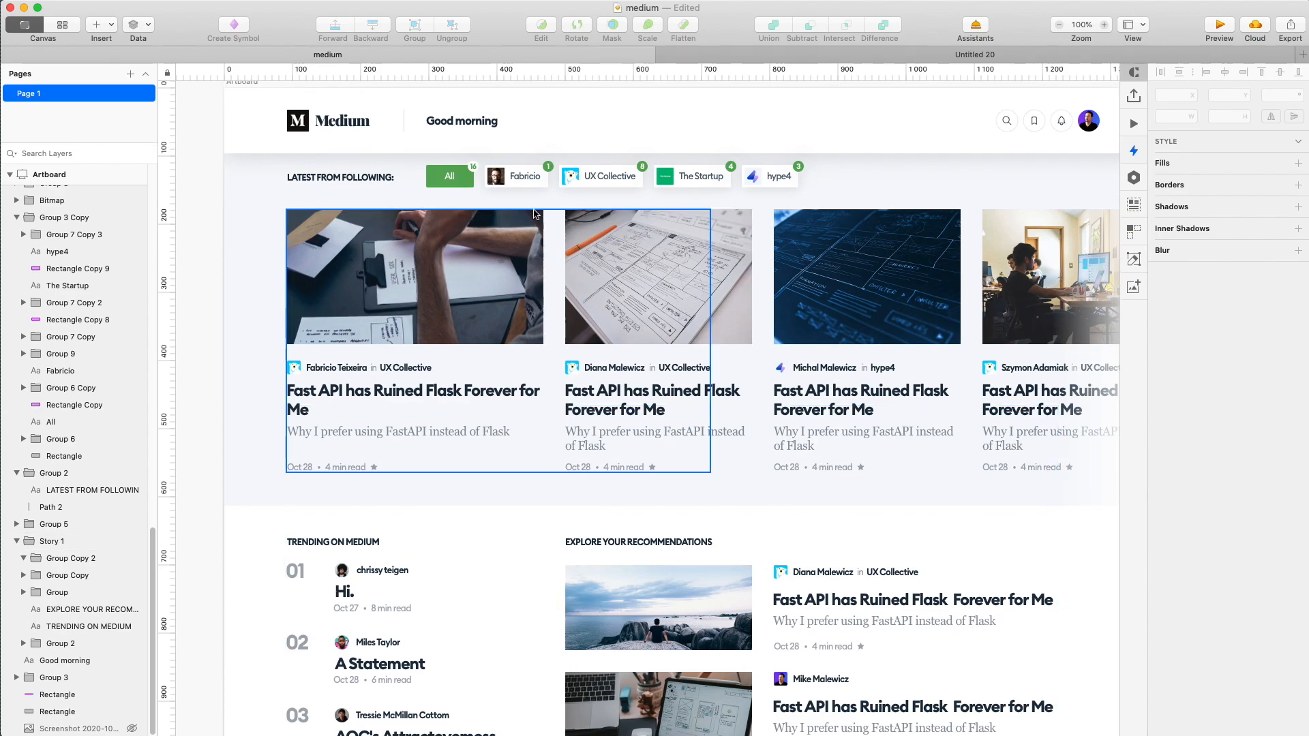
Shift the header's divider line and the Good morning greeting slightly left, closer to the Medium logo.
click(405, 130)
shift+click(455, 124)
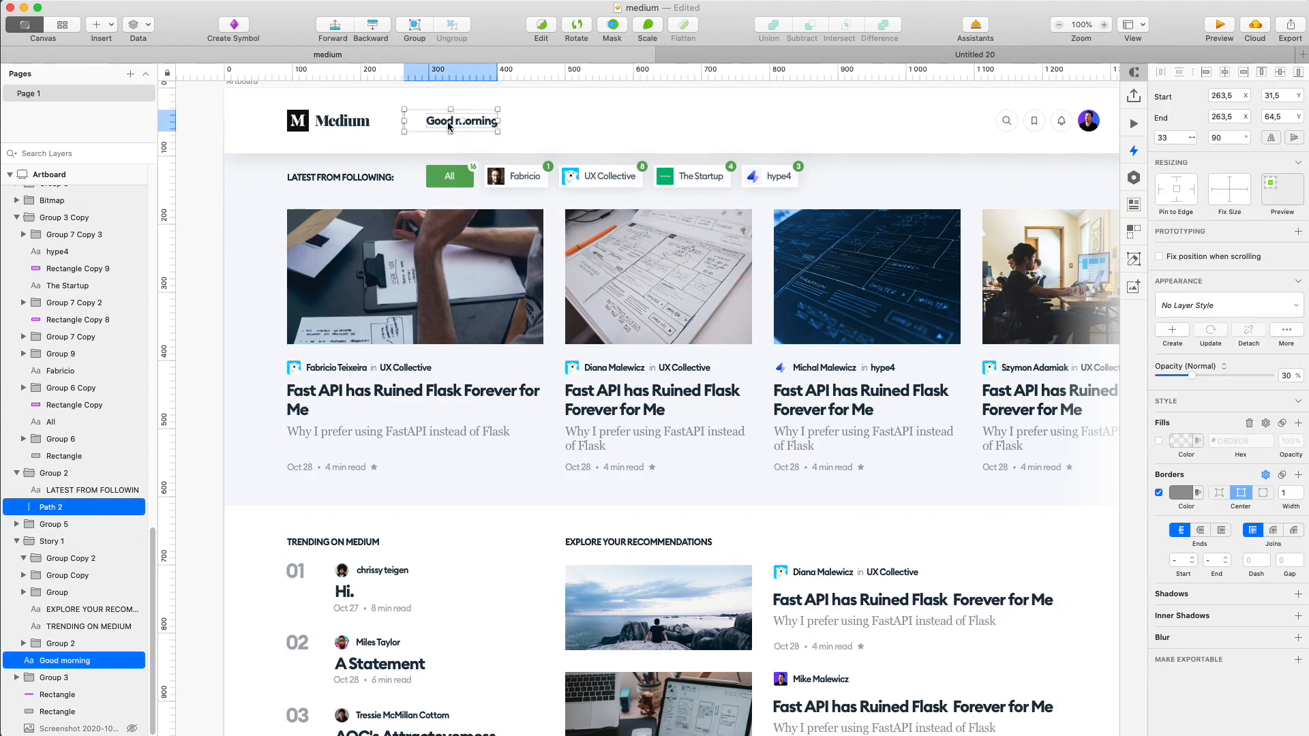
drag(456, 124, 448, 127)
key(Left)
key(Left)
key(Left)
key(Left)
key(Left)
key(Left)
key(Left)
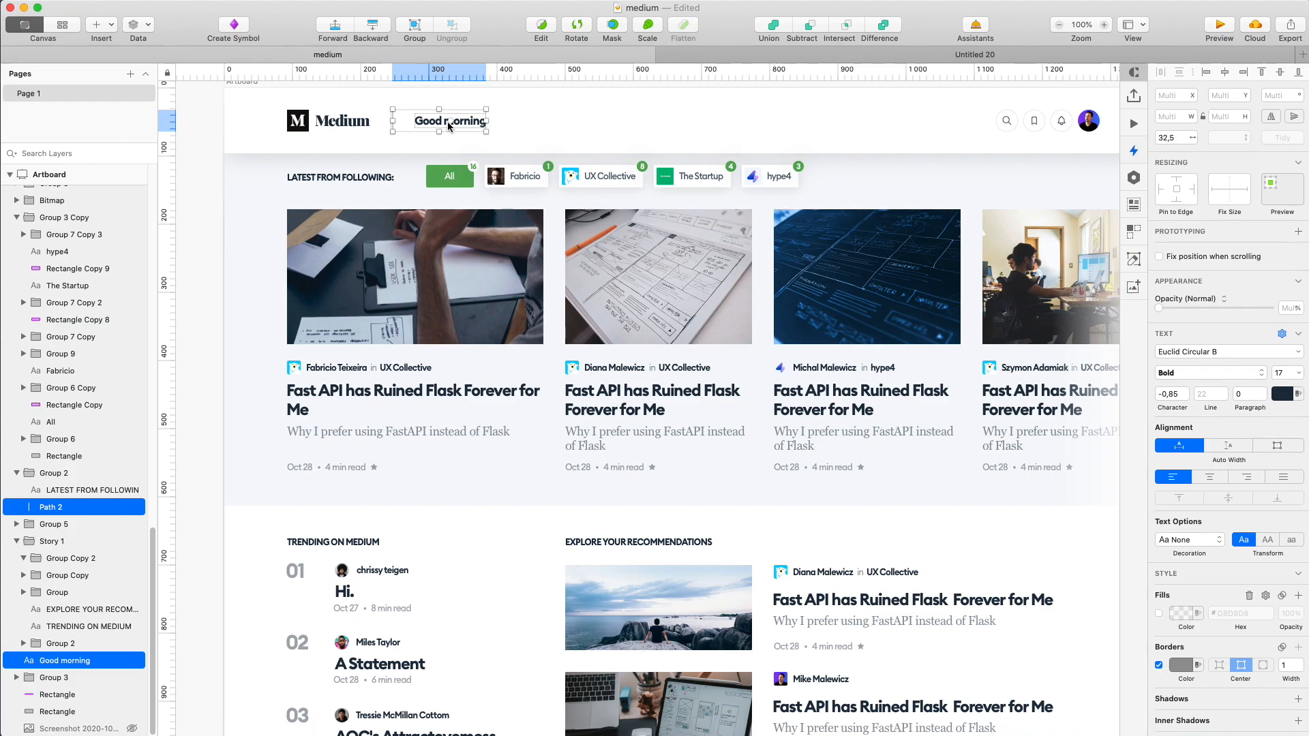
click(208, 482)
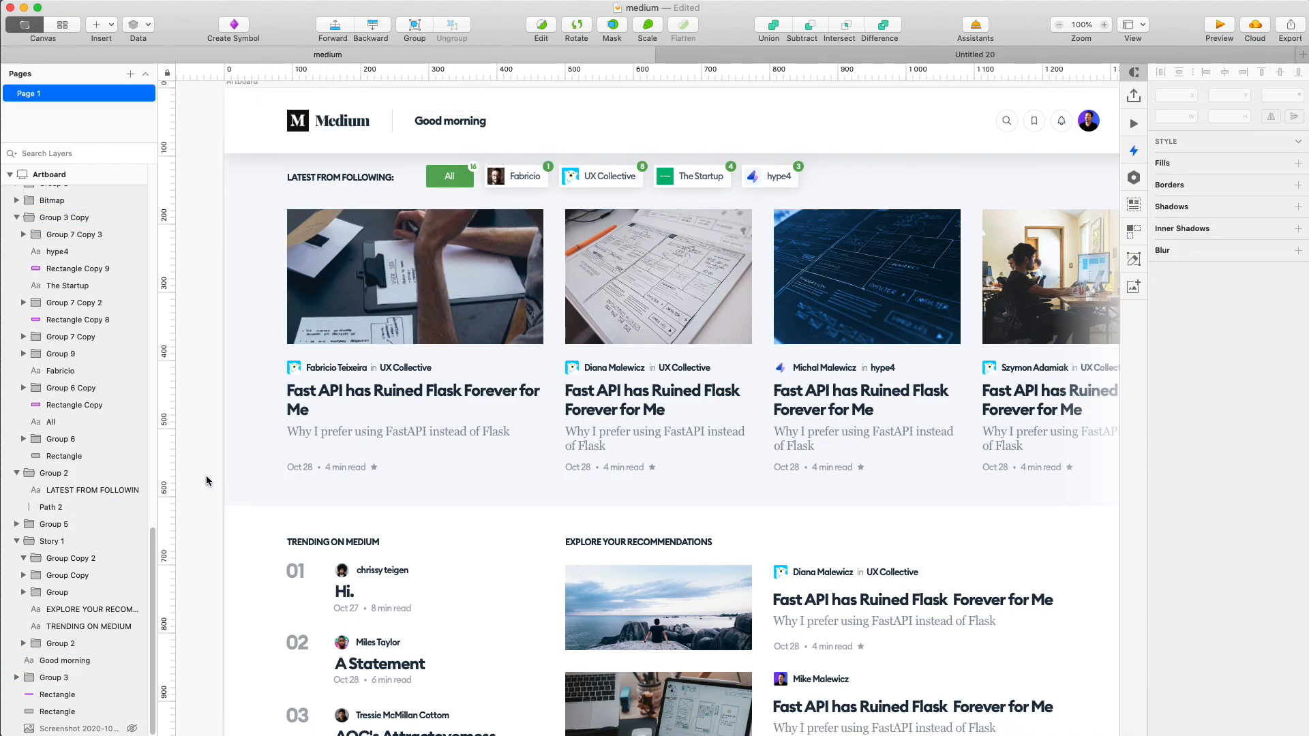
click(548, 166)
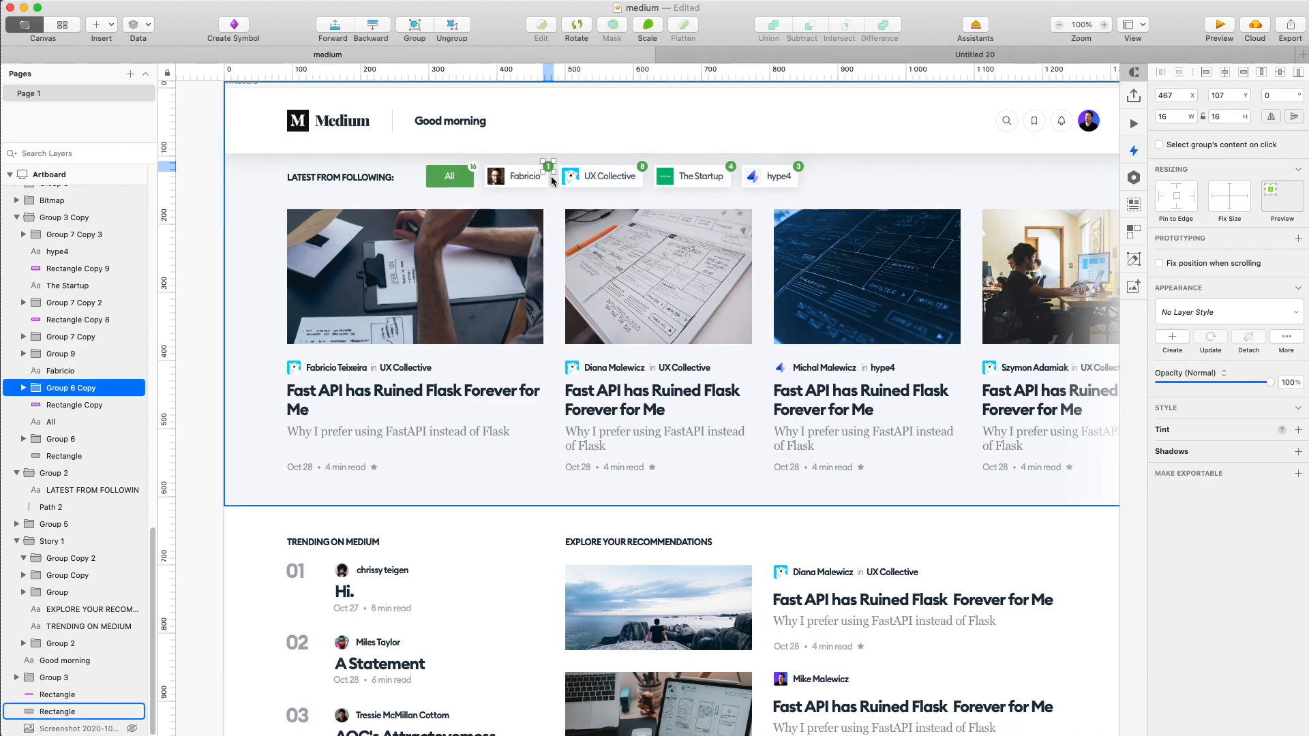
click(642, 167)
scroll(654, 157, right, 8)
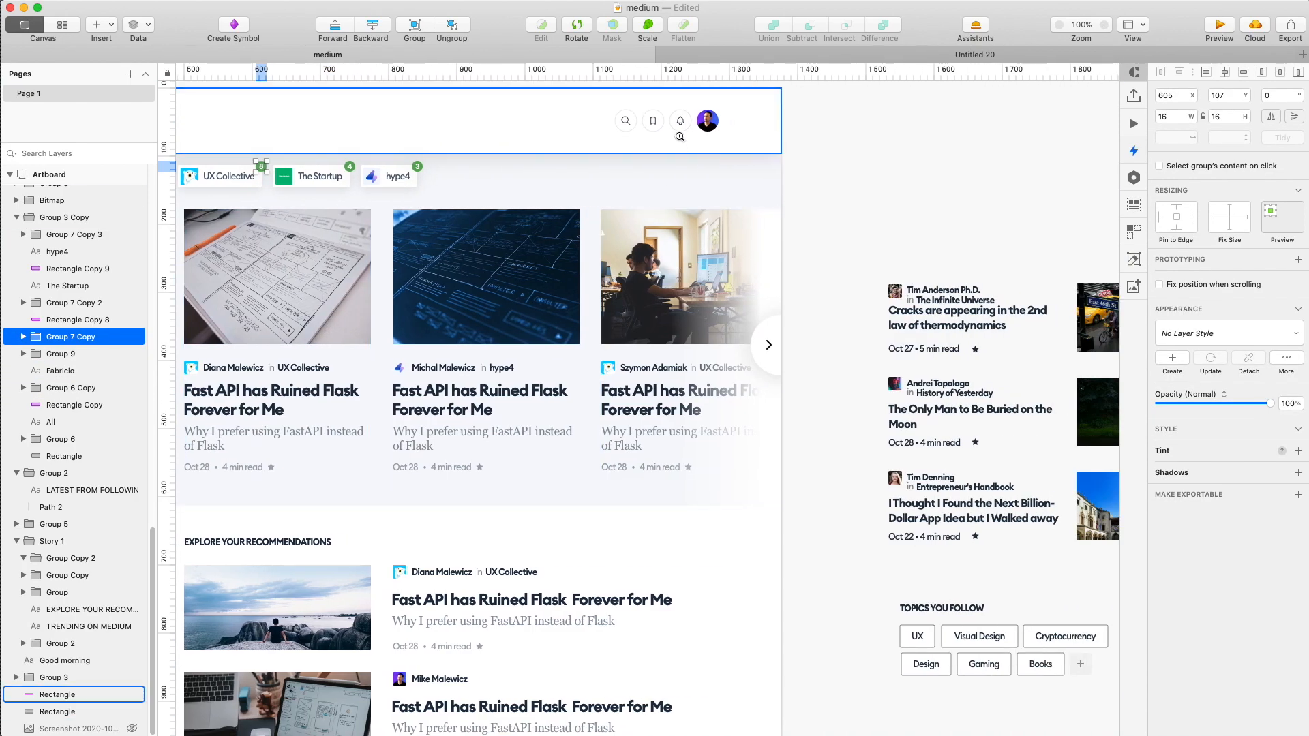
click(682, 106)
click(682, 106)
click(682, 107)
key(super+v)
key(super+z)
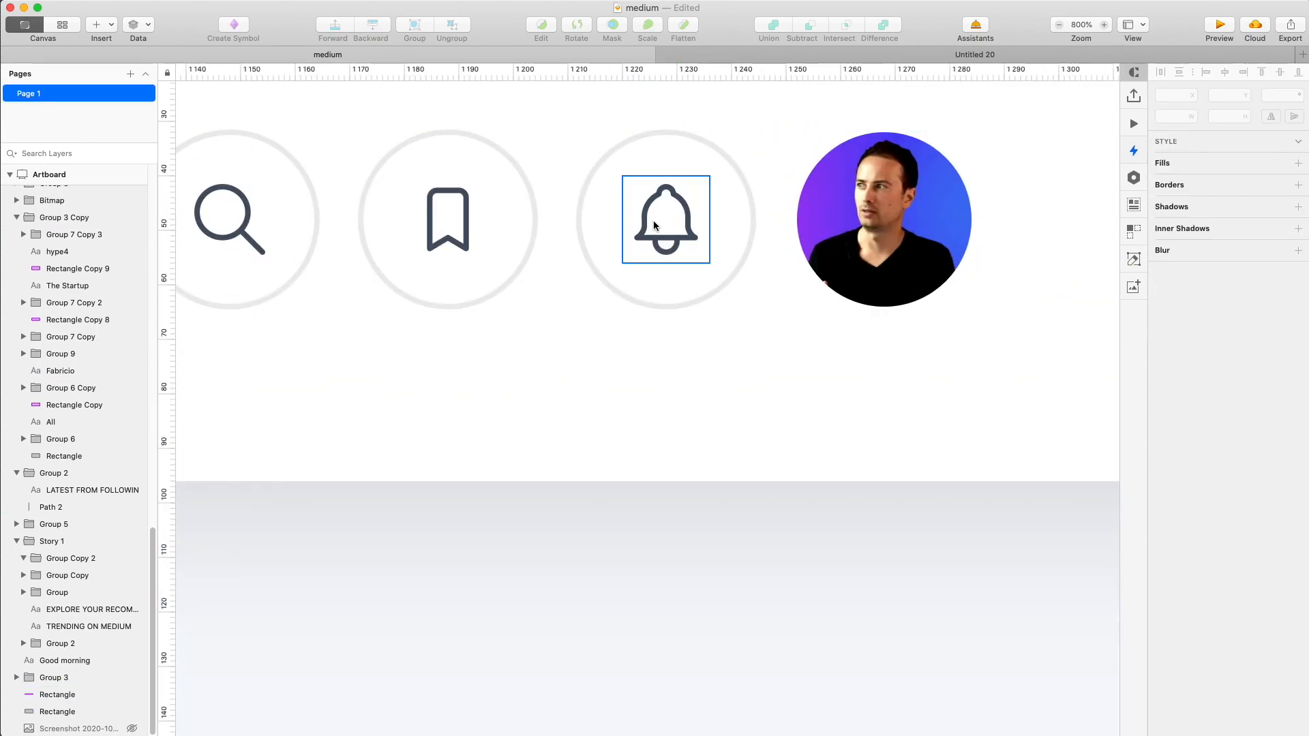
key(super+0)
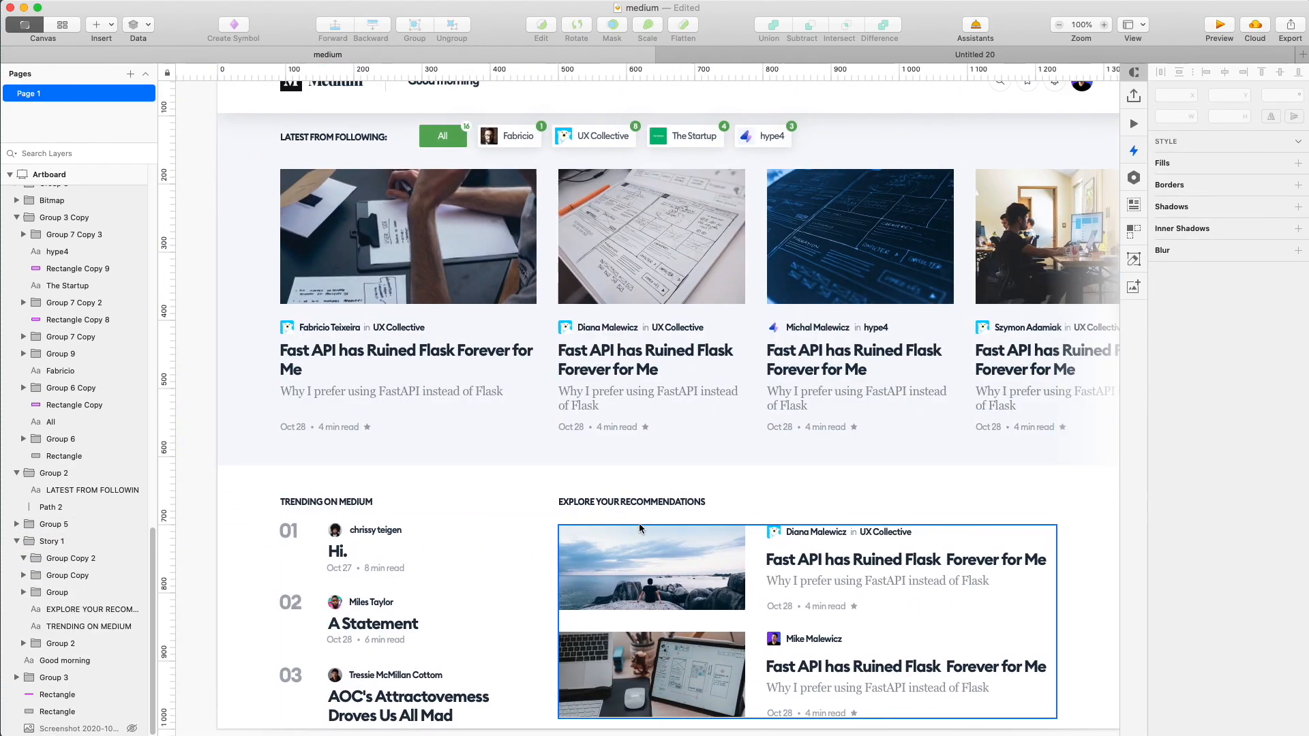
Copy the UX Collective filter's label and white box into the row beside the Explore Your Recommendations heading.
scroll(629, 534, right, 3)
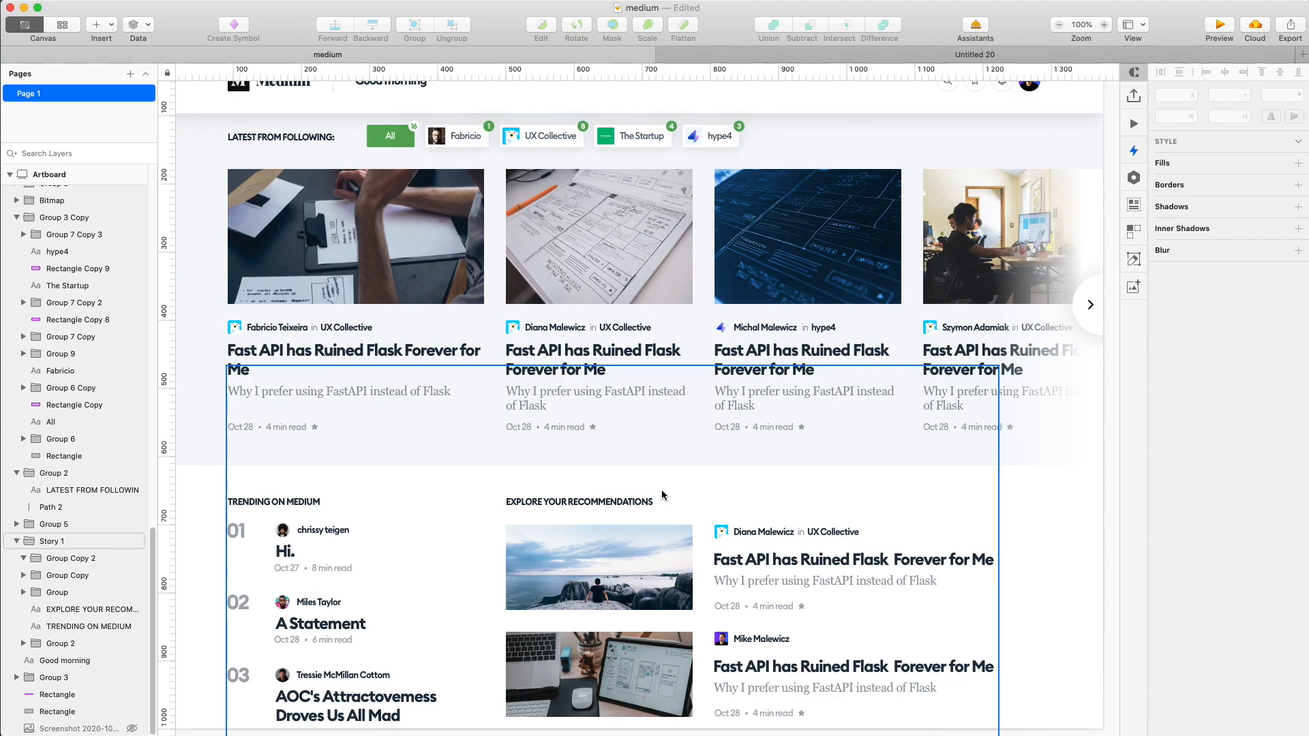
click(566, 150)
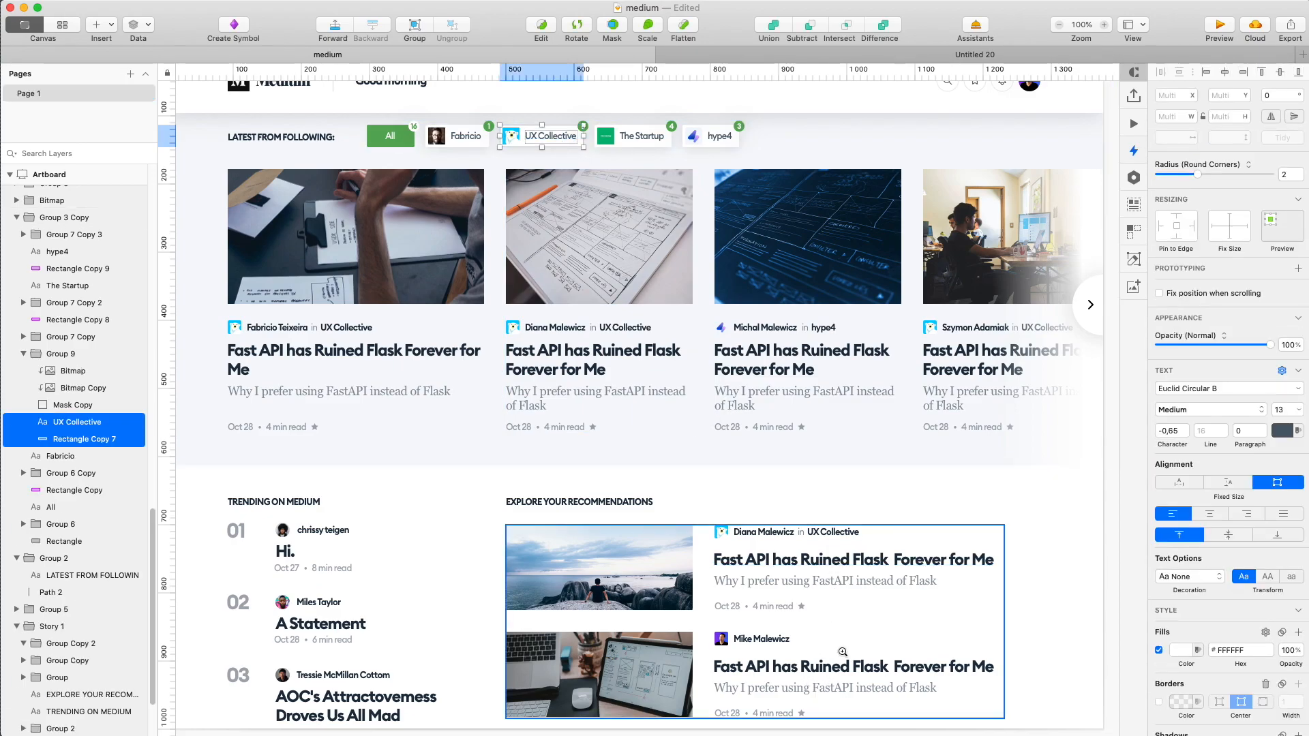
click(847, 646)
click(375, 361)
key(super+v)
key(shift+Up)
key(shift+Up)
key(shift+Up)
key(shift+Up)
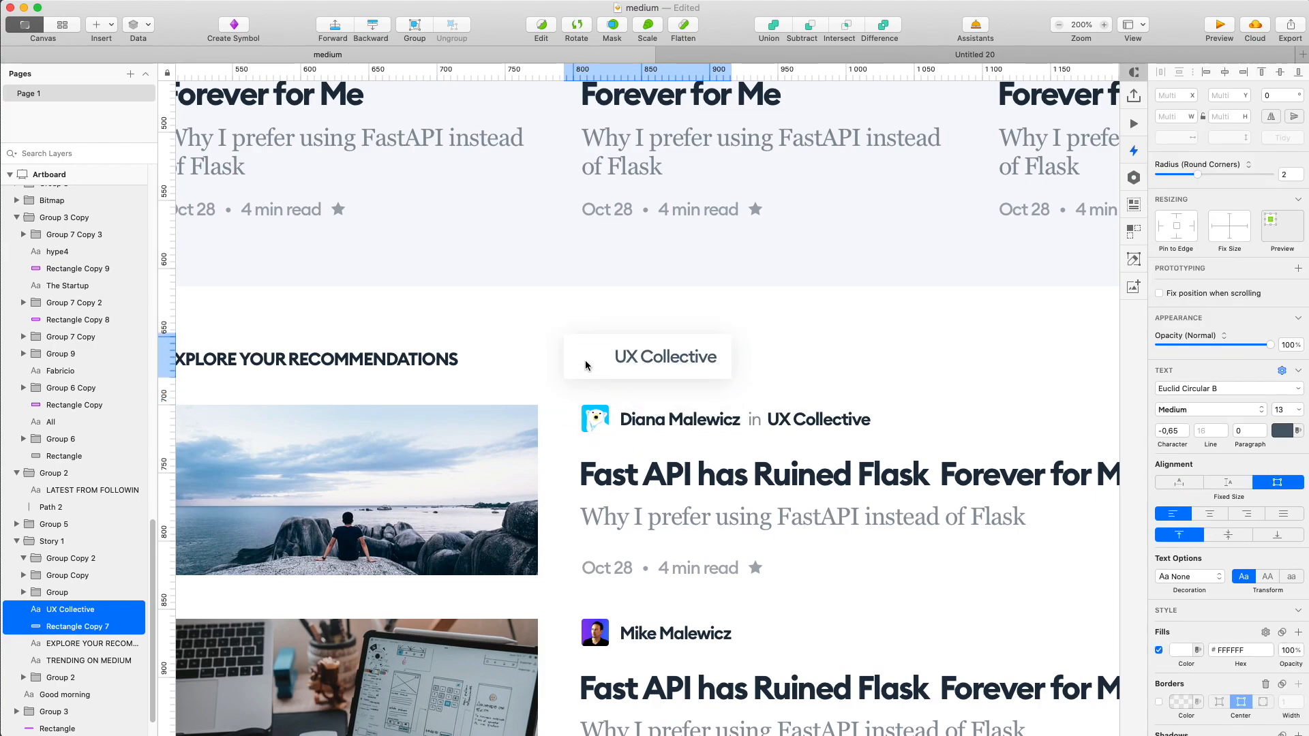
key(Escape)
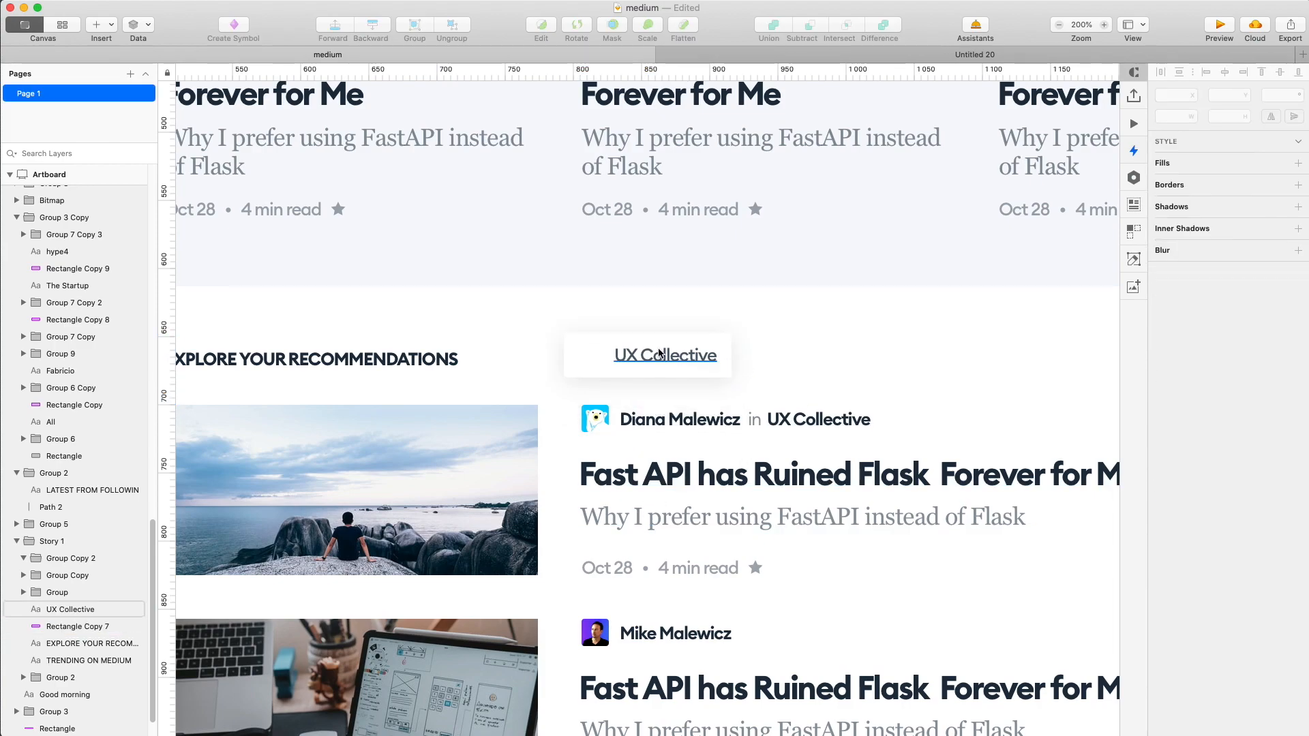
Change the copied box's label to UX and place a duplicate label reading Category just before the box.
double_click(660, 353)
text(UX)
key(Escape)
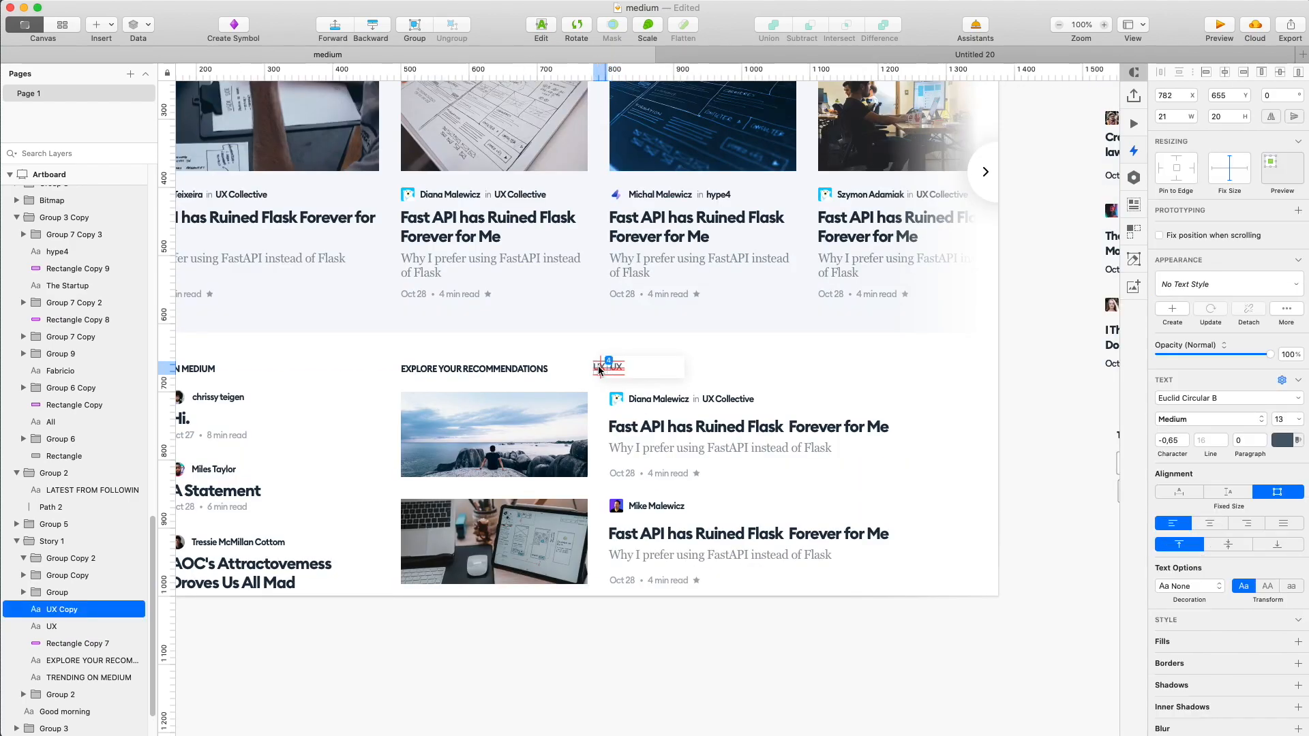
drag(599, 368, 591, 369)
double_click(591, 367)
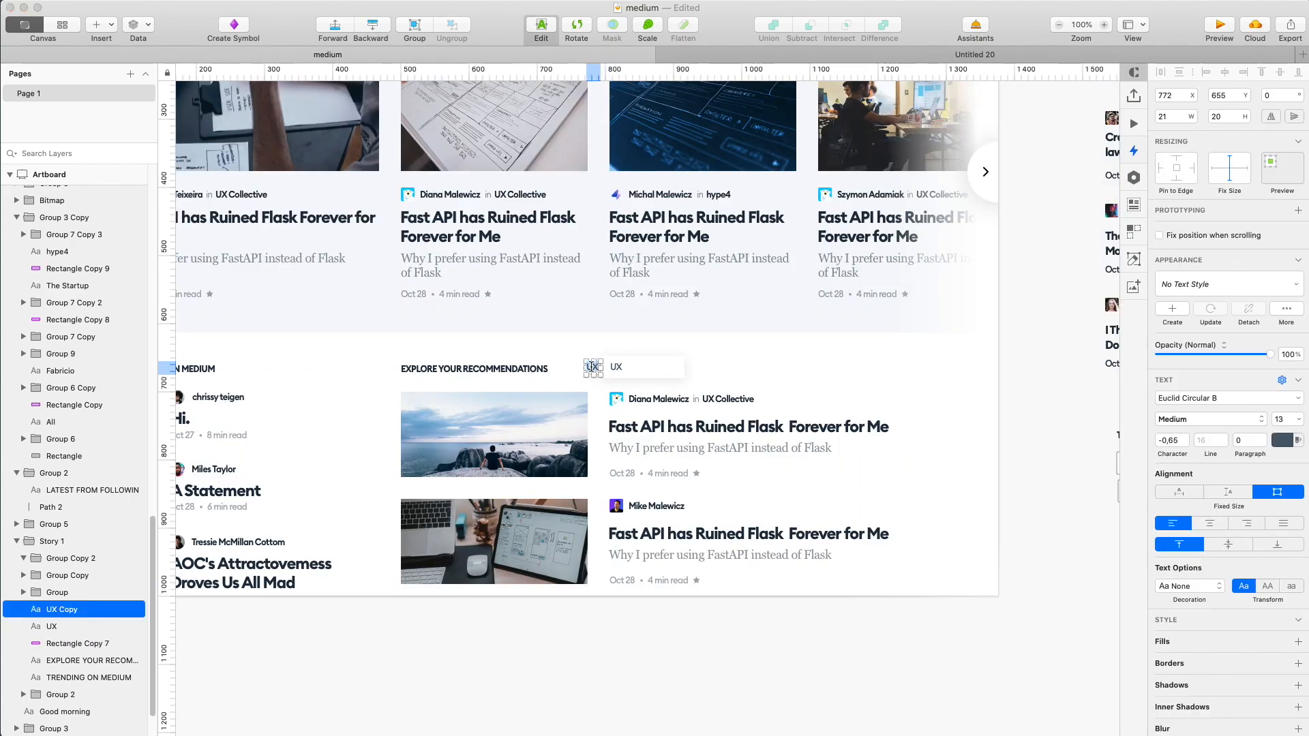
text(Category)
key(Escape)
Set the UX label's font weight to Bold.
click(621, 372)
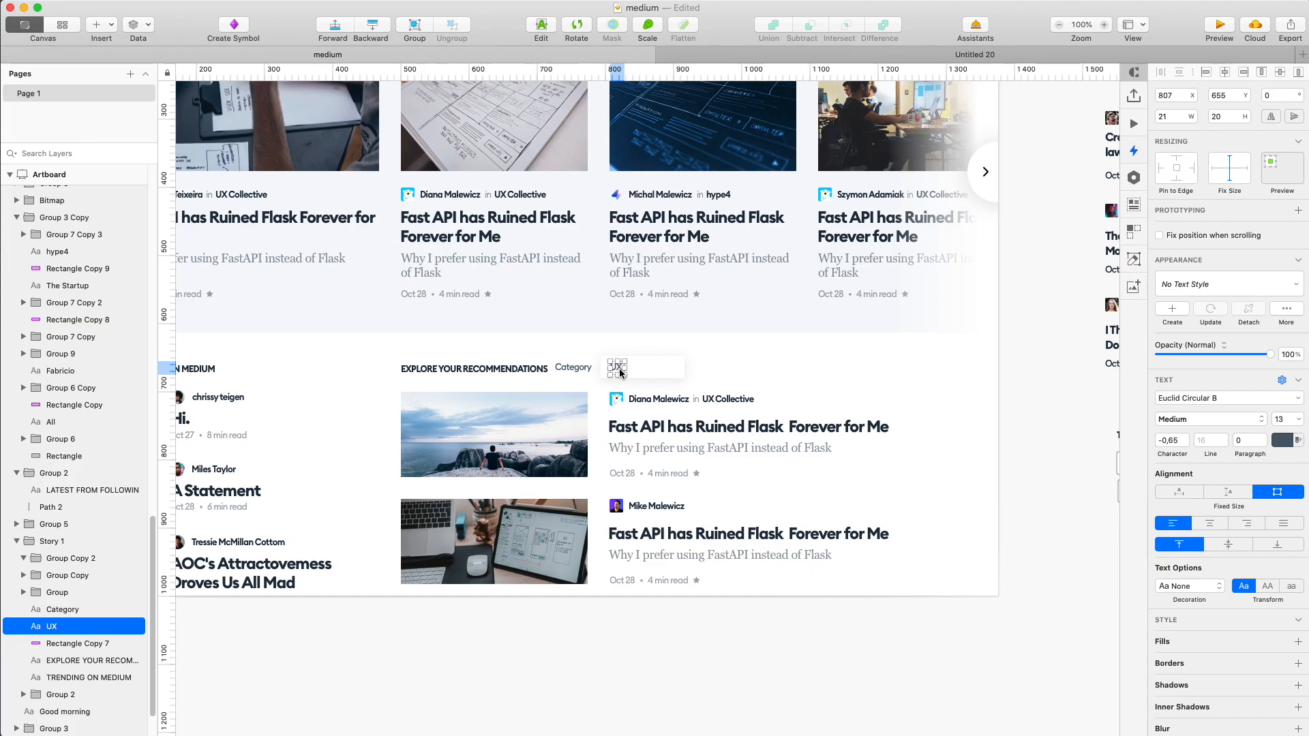
key(z)
click(657, 370)
click(657, 370)
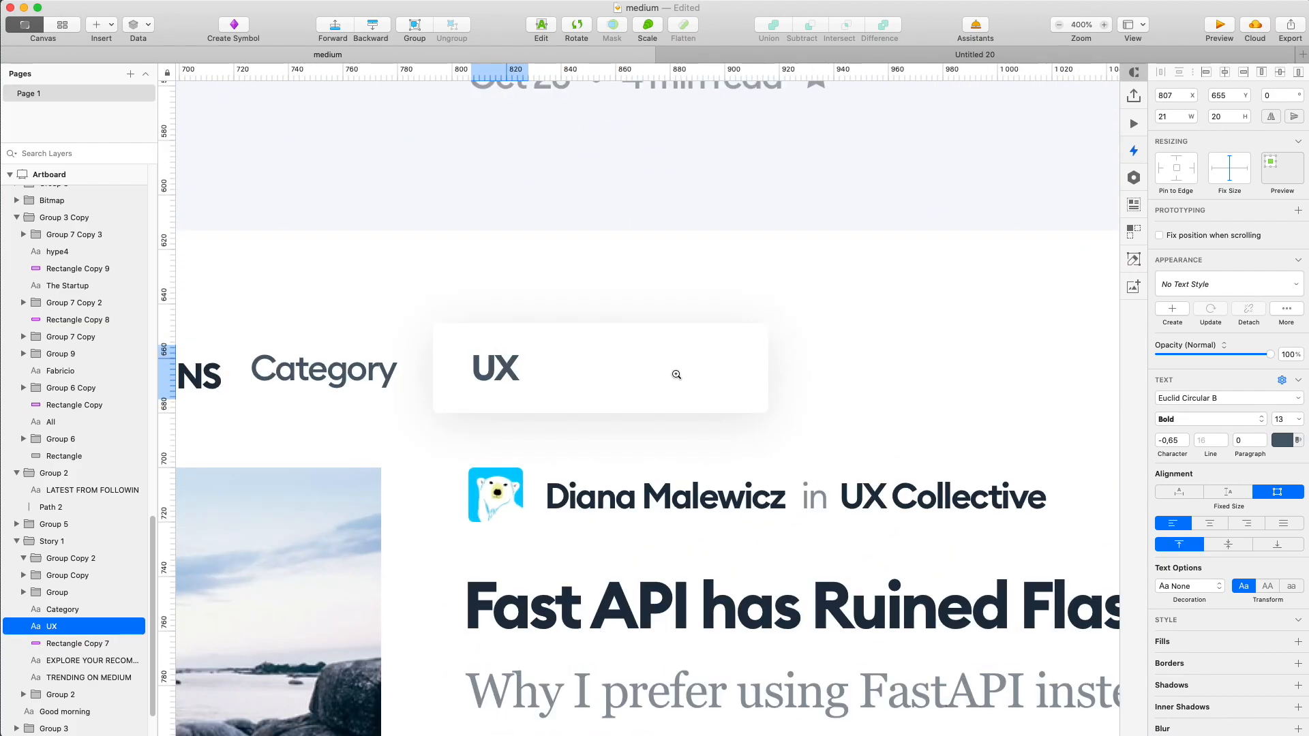
Draw a downward chevron of 5 × 2.5 px near the right end of the UX box as a dropdown arrow.
click(674, 374)
key(v)
click(765, 355)
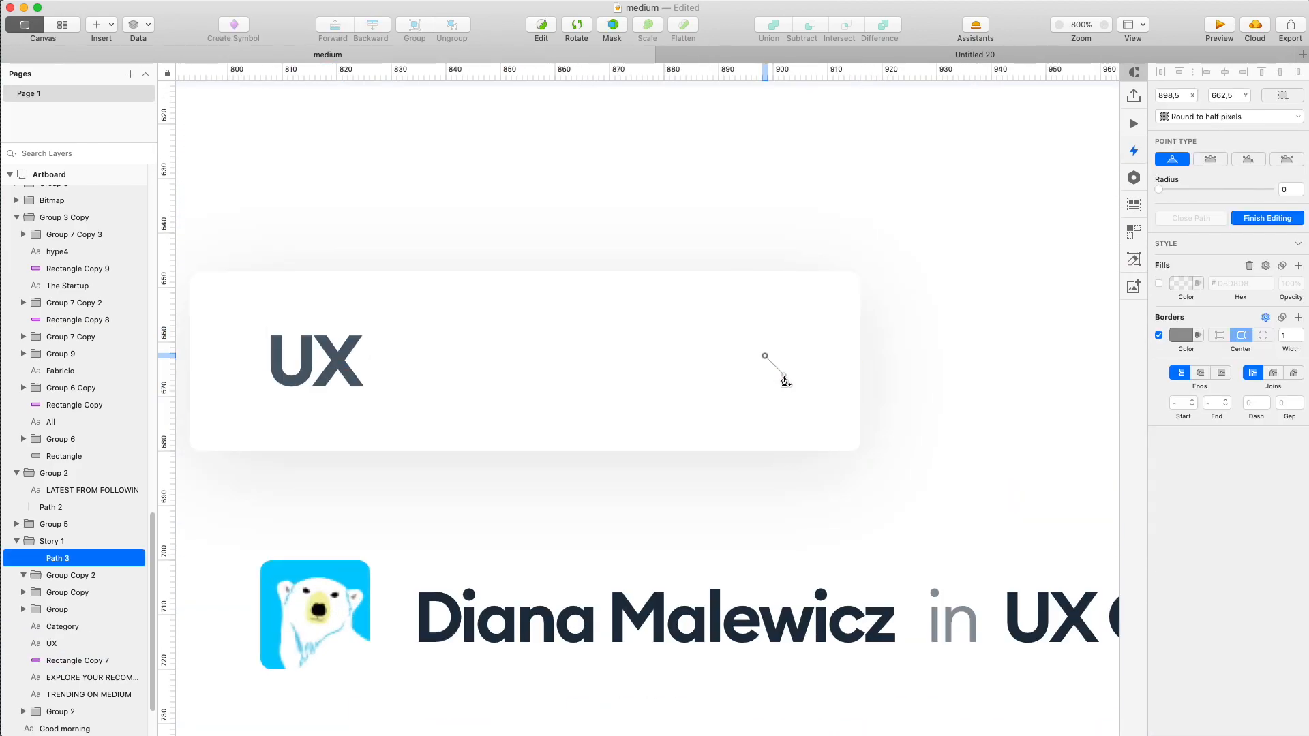
click(779, 370)
click(793, 355)
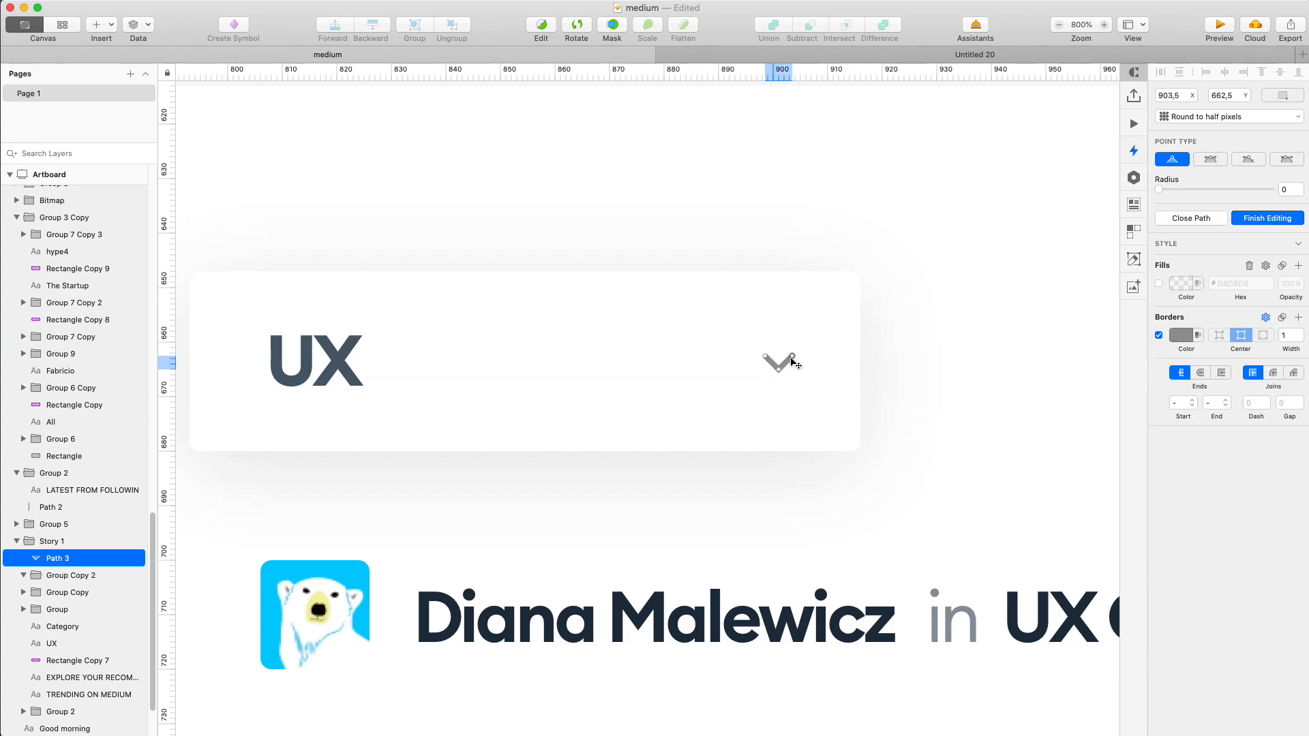
key(Escape)
Give the chevron a 1.5 px border in the UX label's slate colour and shift it right to X 899.5.
click(1286, 472)
text(,5)
click(1187, 472)
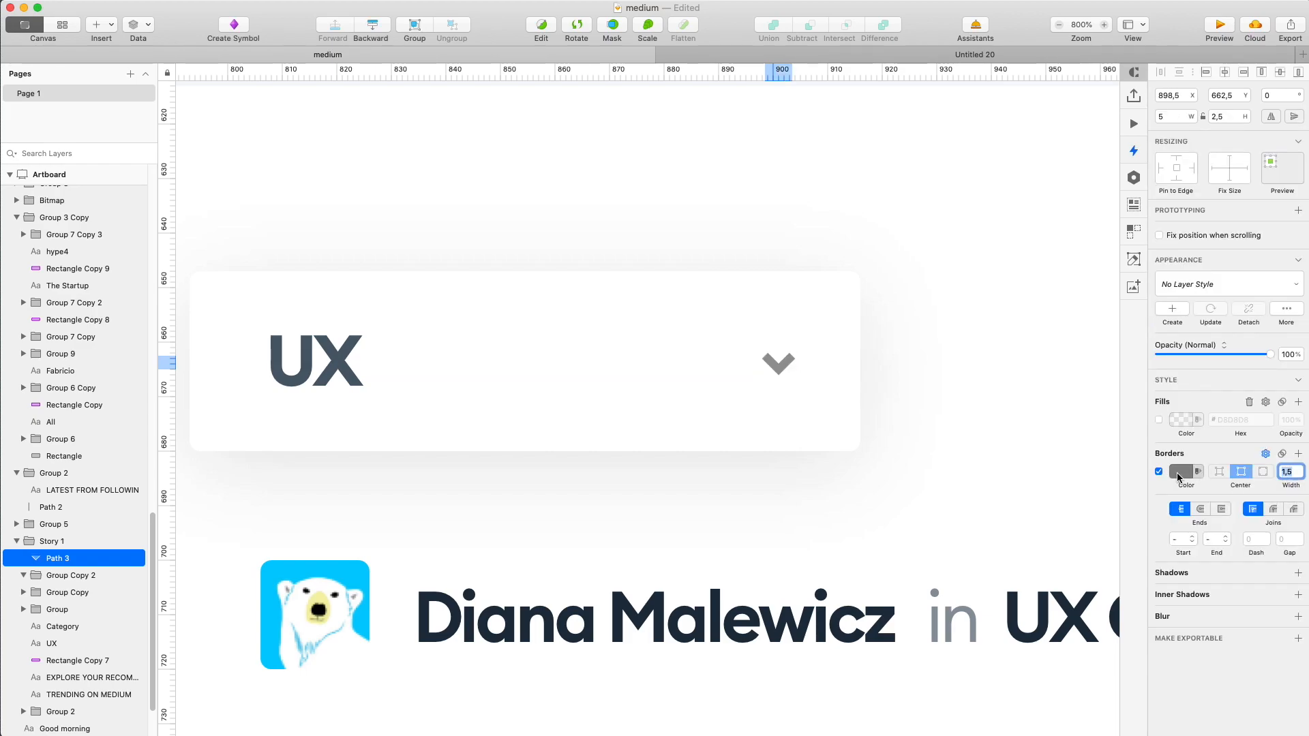
click(1165, 646)
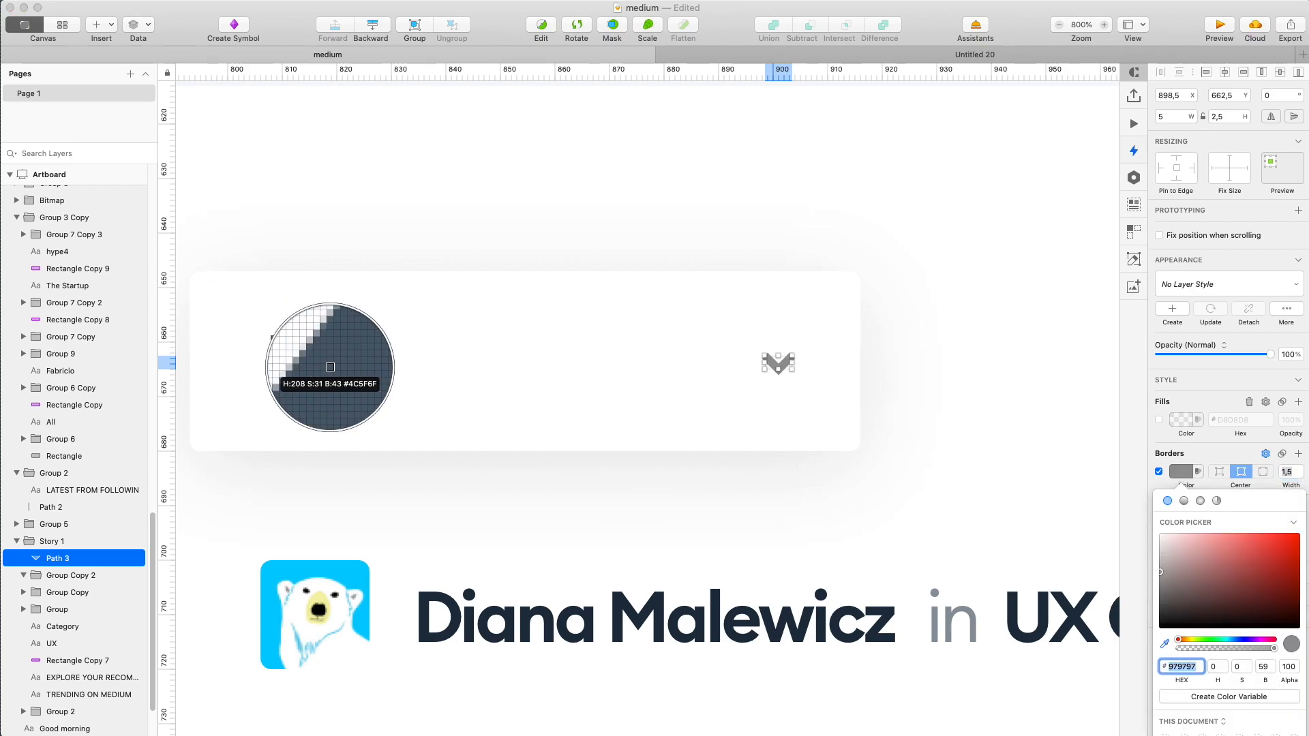
click(321, 360)
click(849, 388)
key(Right)
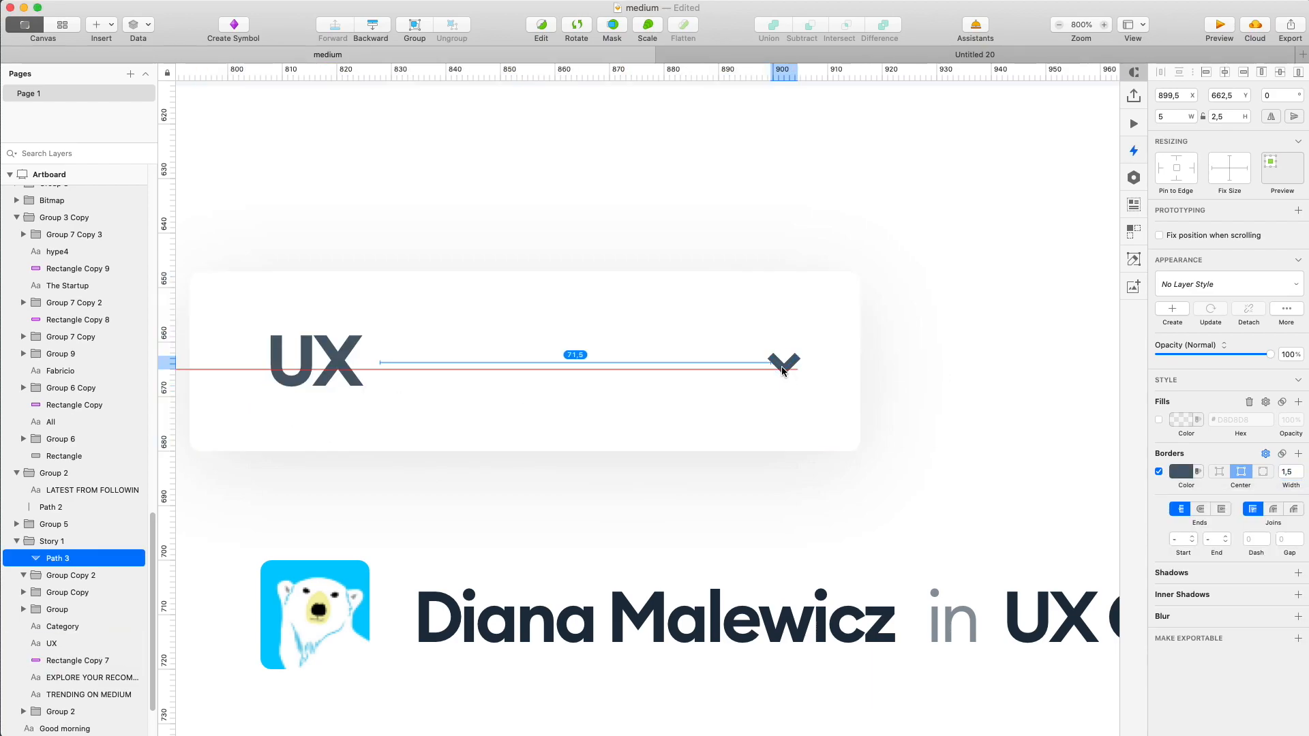
Shift the UX label slightly left inside its box and group the label, box and chevron together.
drag(334, 363, 321, 363)
shift+click(791, 403)
key(super+g)
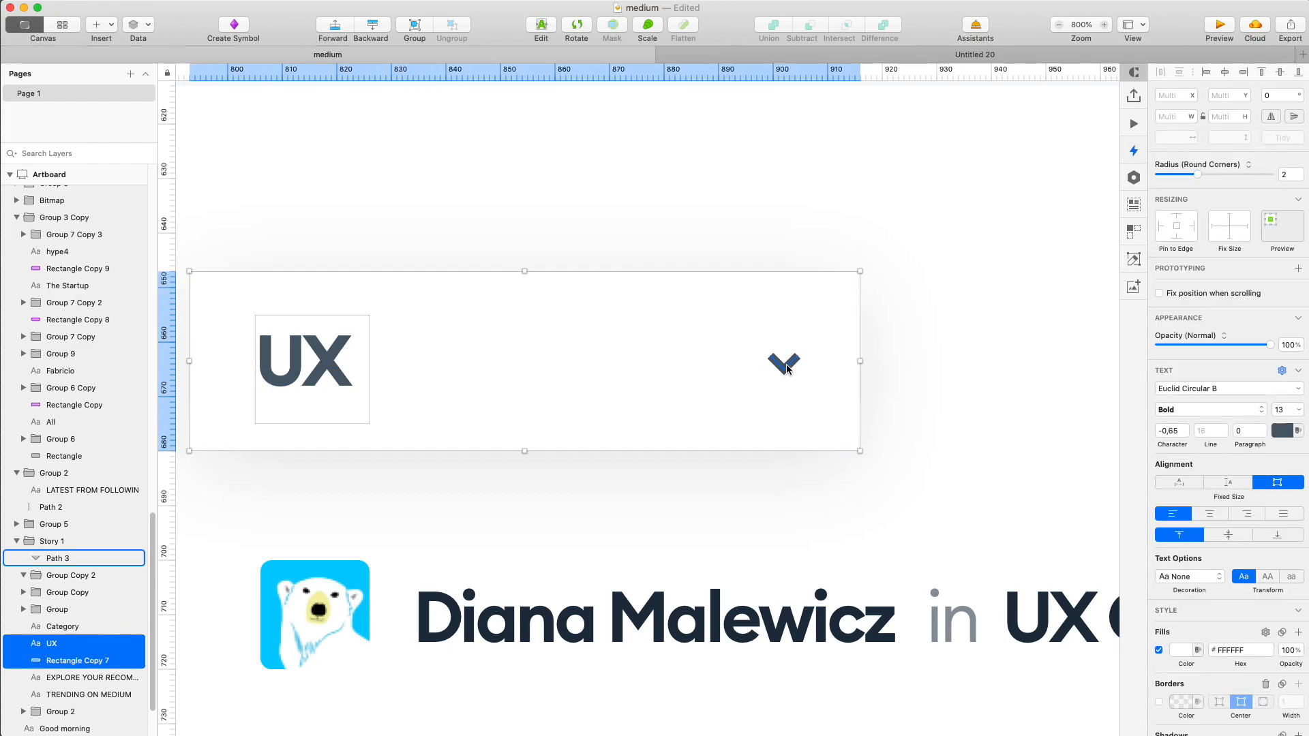
Add a colon to the Category label so it reads "Category:" and nudge it up 1 px.
alt+click(407, 382)
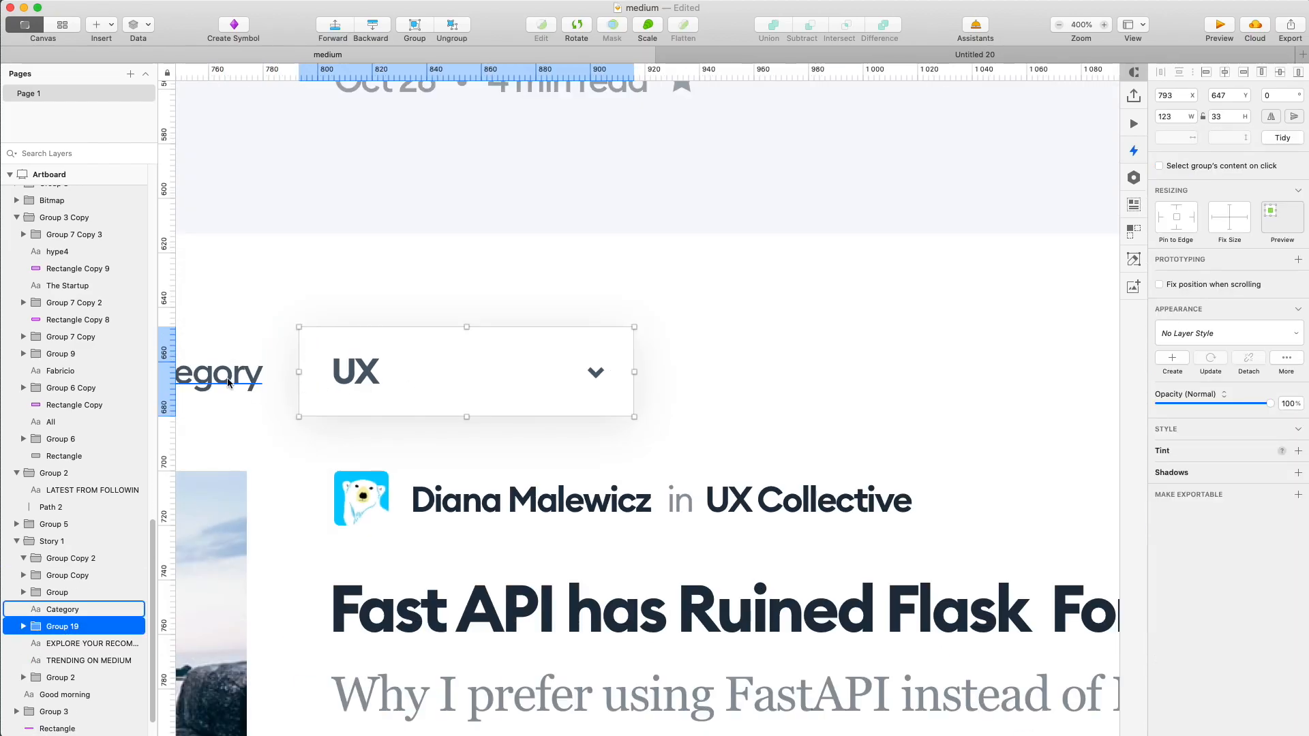
click(230, 382)
double_click(229, 382)
text(:)
key(Escape)
key(Up)
Group the Category: label with the UX dropdown and move the group to X 1094, Y 647, at the right end of the recommendations heading row.
shift+click(300, 383)
alt+click(401, 383)
key(super+g)
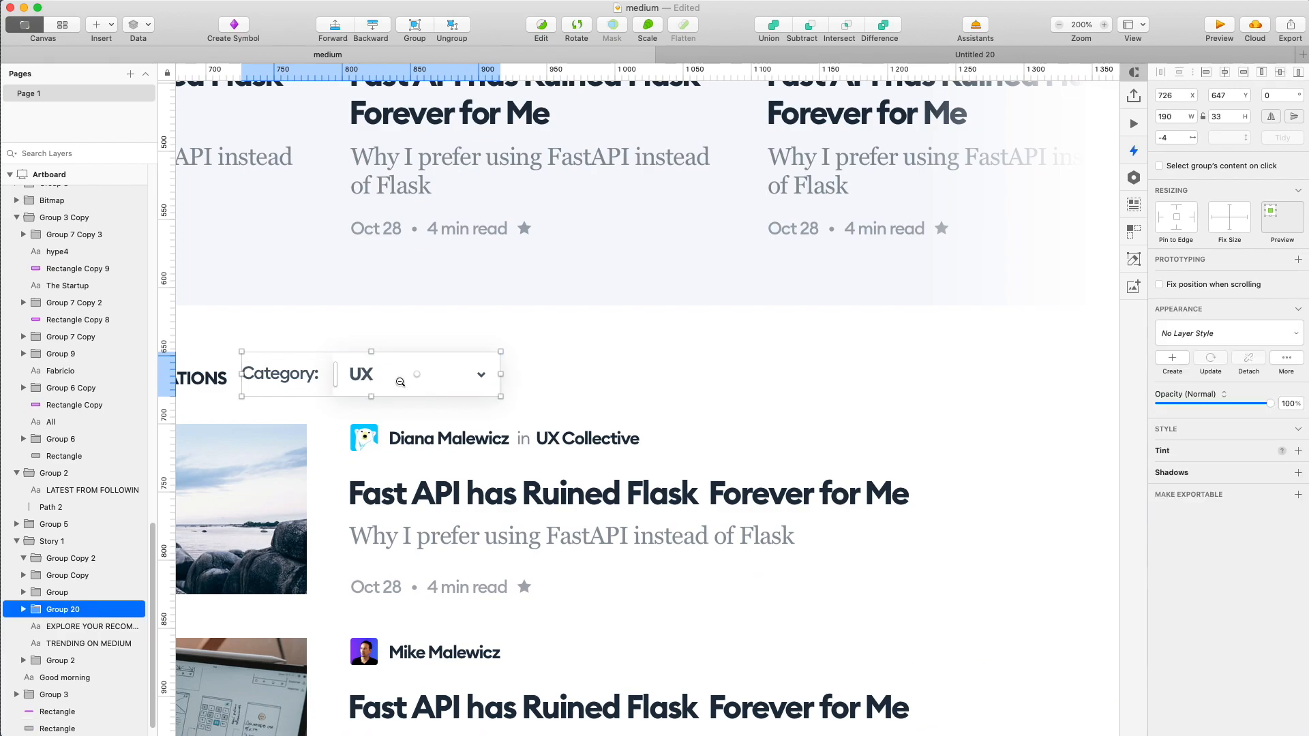
alt+click(401, 382)
drag(429, 381, 678, 392)
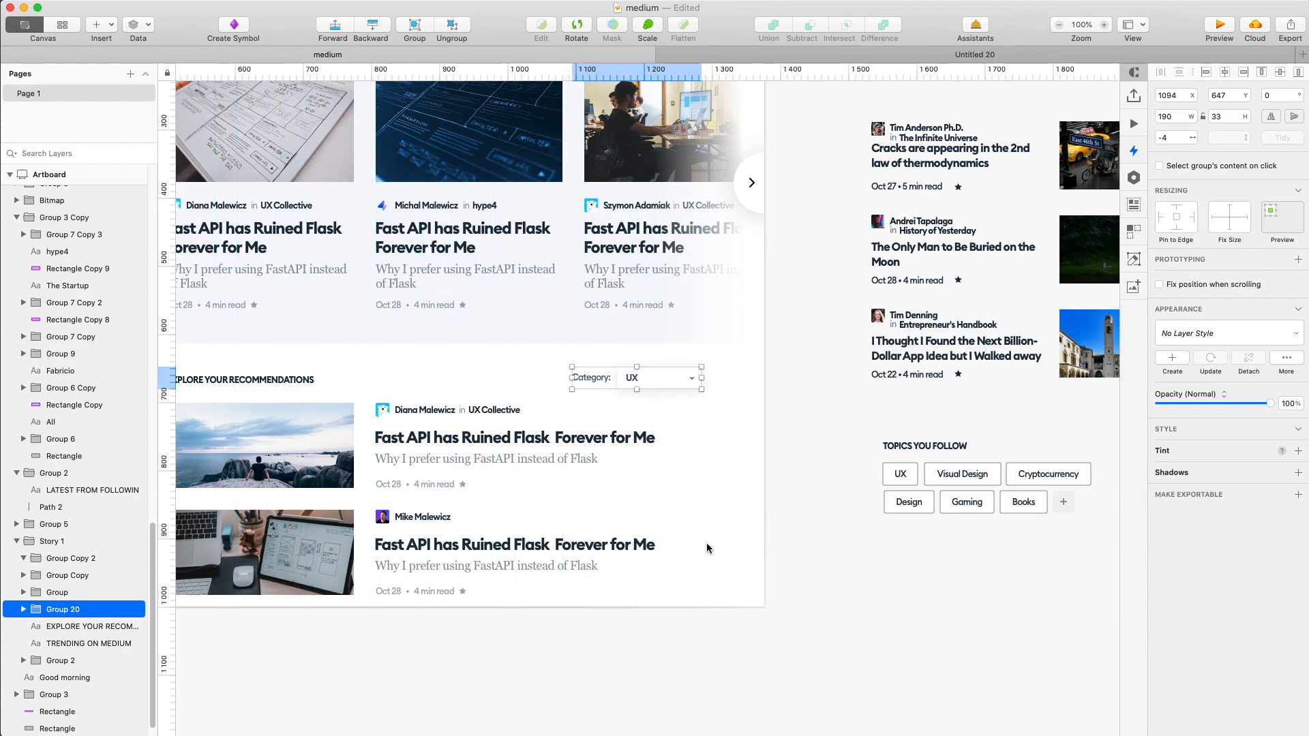
Delete the leftover Topics You Follow group and the three story items lying outside the artboard.
scroll(706, 543, left, 10)
key(super+1)
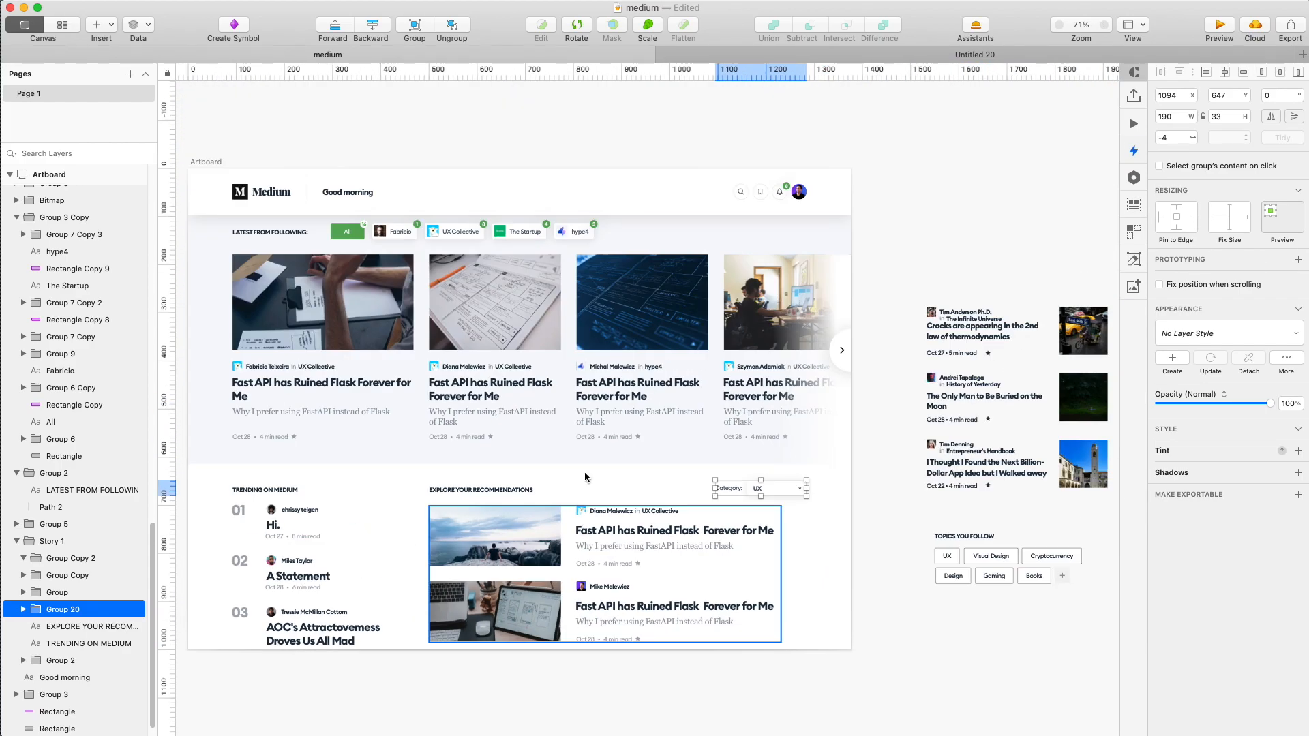
click(962, 595)
click(982, 563)
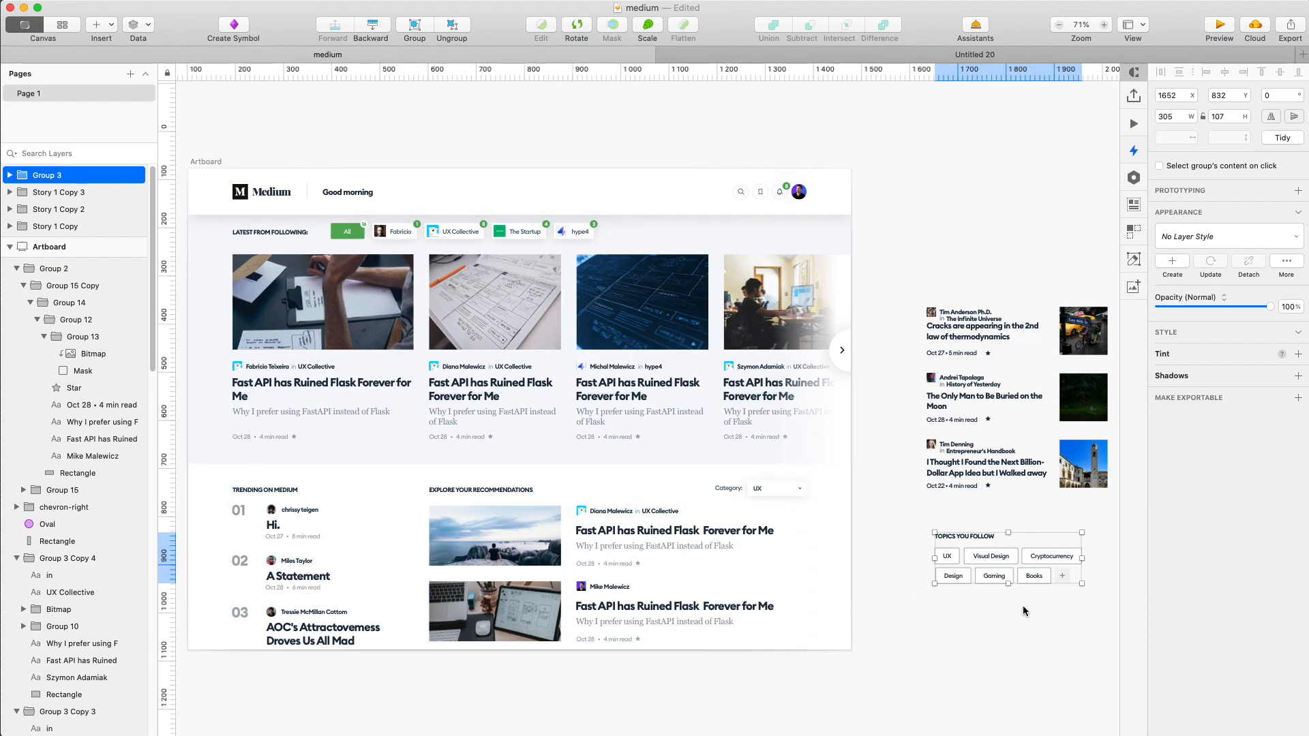
shift+click(1012, 444)
shift+click(955, 408)
shift+click(965, 339)
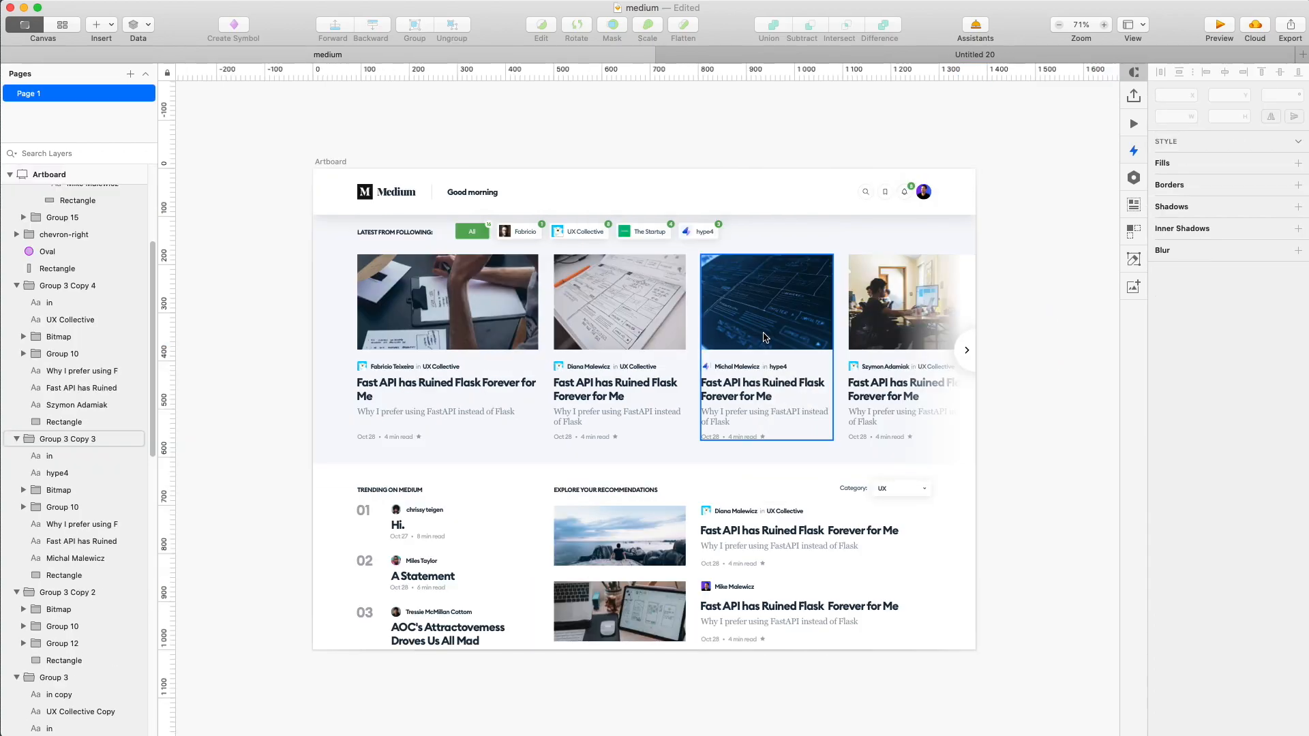